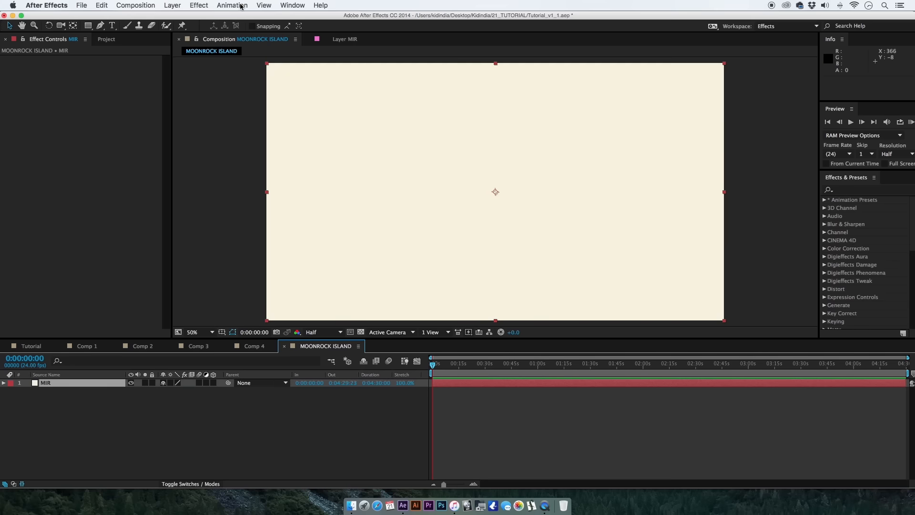
Apply the Mir effect to the MIR layer and set its geometry Rotate X to 91.
left_click_drag(193, 6, 317, 421)
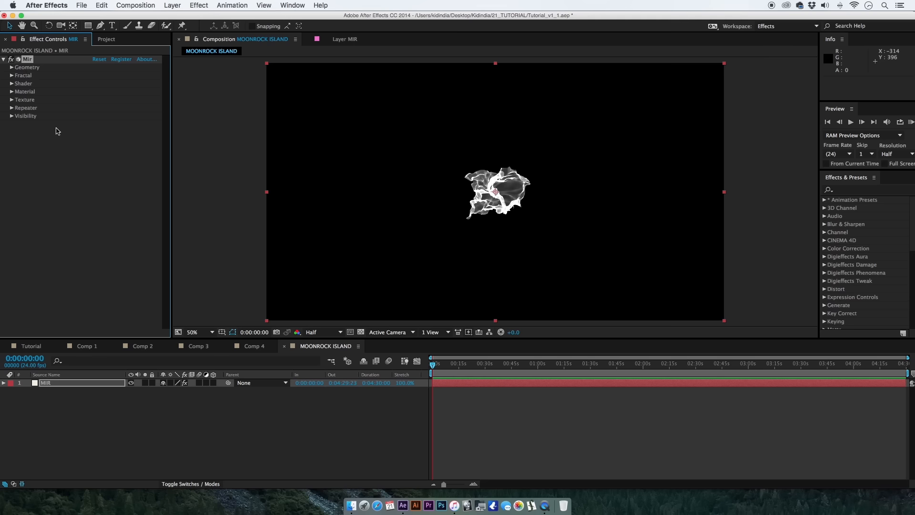
left_click(12, 68)
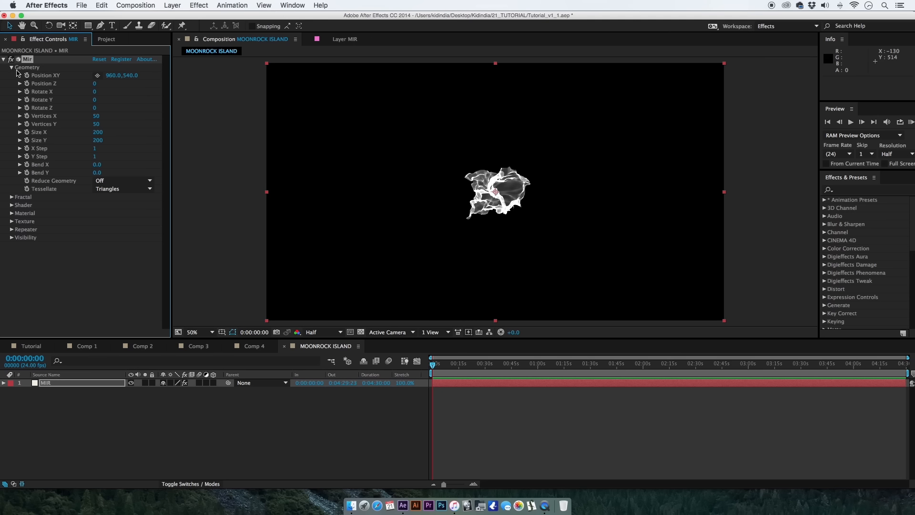
left_click(94, 93)
type("91")
key("Return")
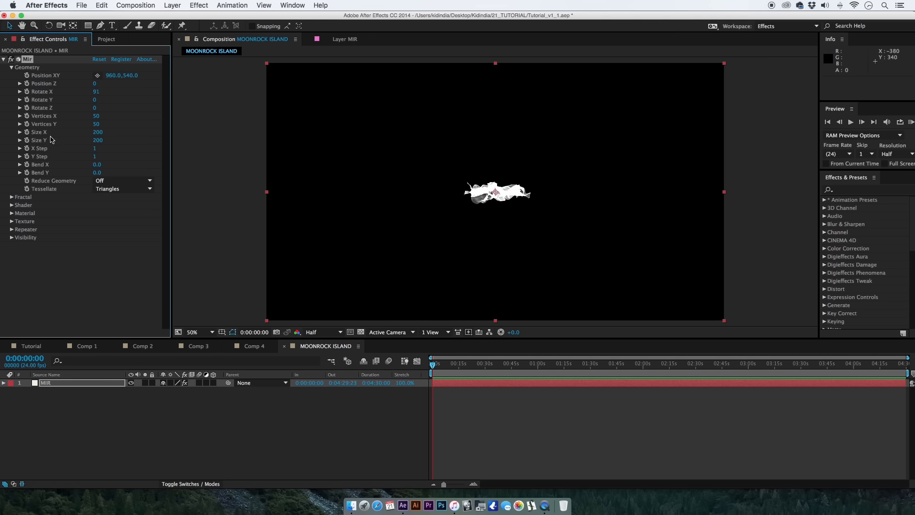
Set the Mir geometry's Size X to 1980 and Size Y to 720, and tilt the mesh to Rotate X 115.
left_click(97, 132)
type("1980")
key("Tab")
type("720")
key("Return")
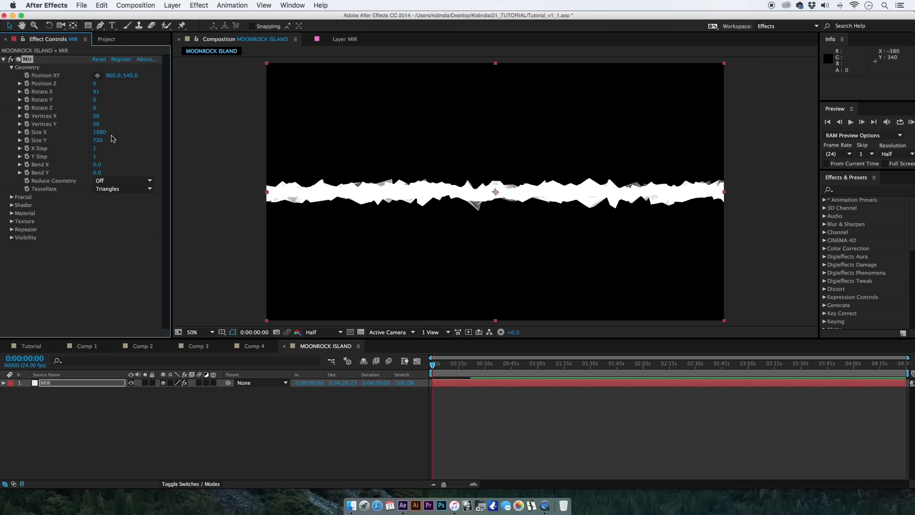
mouse_move(95, 91)
left_mouse_down()
mouse_move(84, 97)
mouse_move(104, 90)
left_mouse_up()
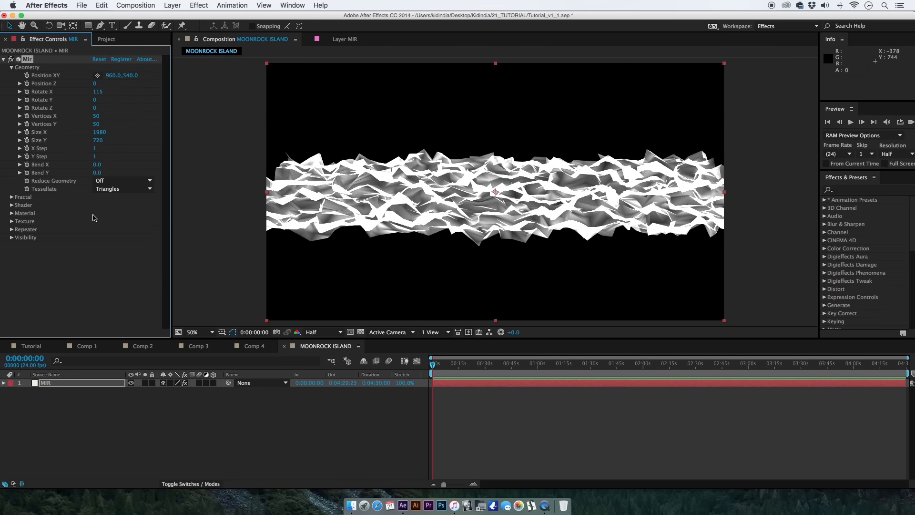
Set the Mir fractal's Frequency to 200 and Complexity to 8.
left_click(12, 197)
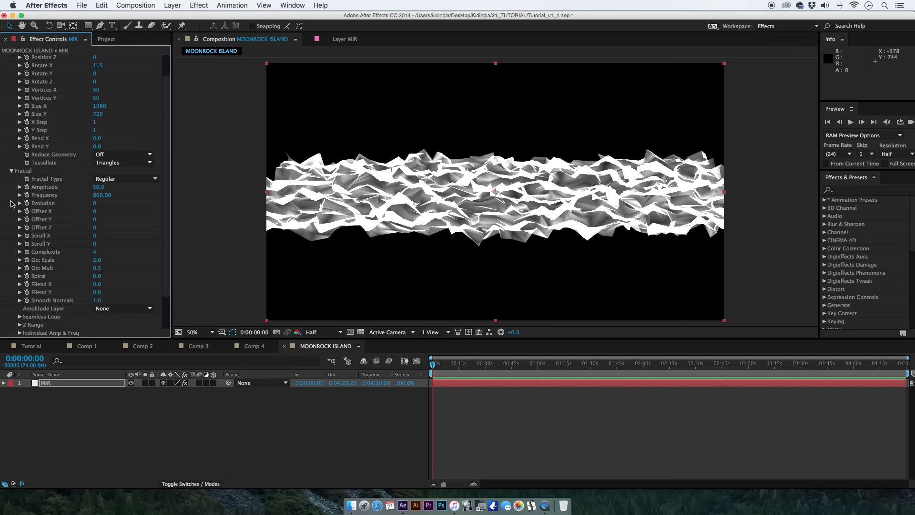
left_click(106, 195)
type("200")
key("Return")
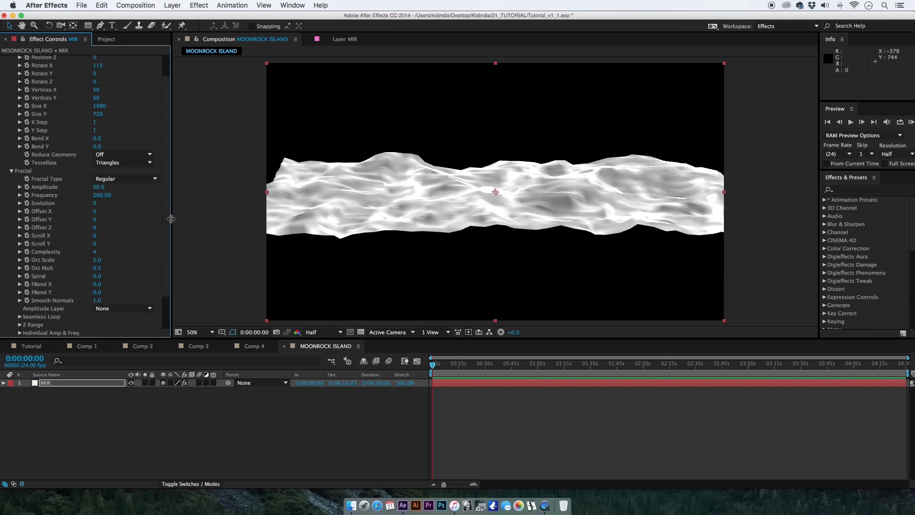
left_click(94, 251)
type("8")
key("Return")
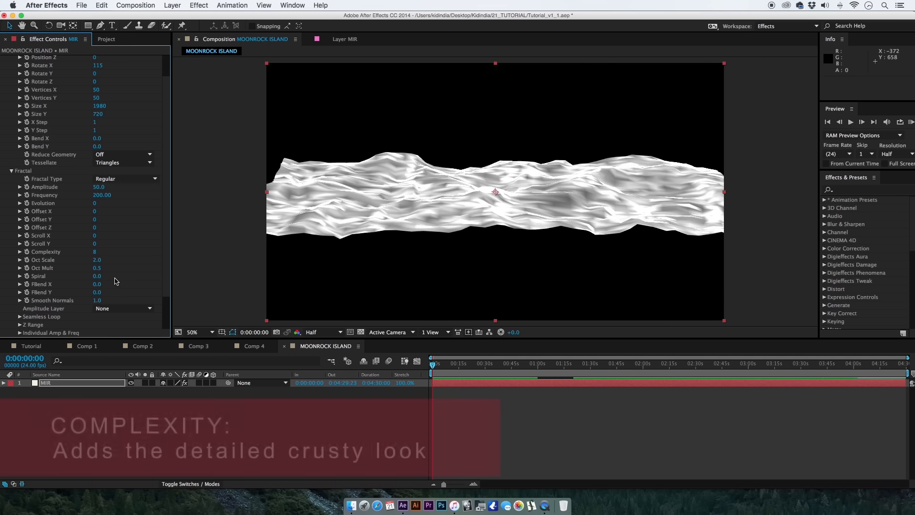
Raise the Mir geometry's Vertices X to 640 and Vertices Y to 700.
scroll(165, 288, "up", 2)
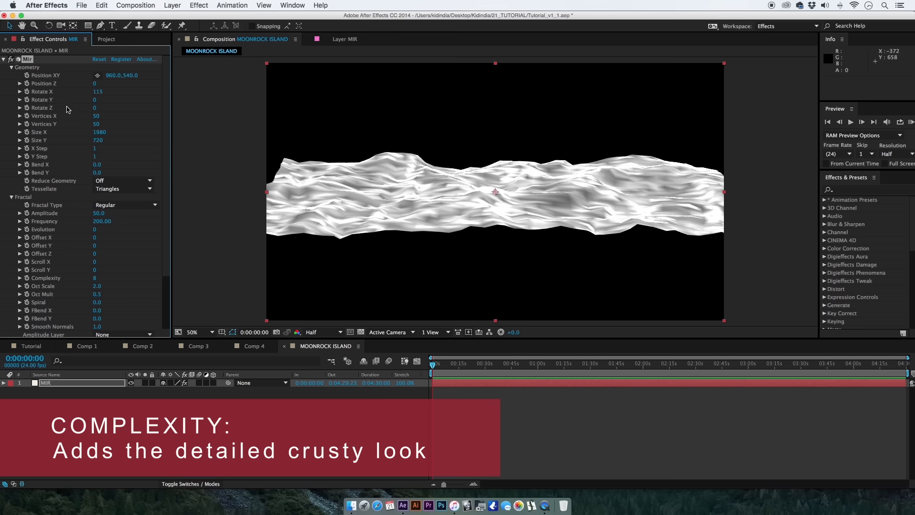
left_click(98, 116)
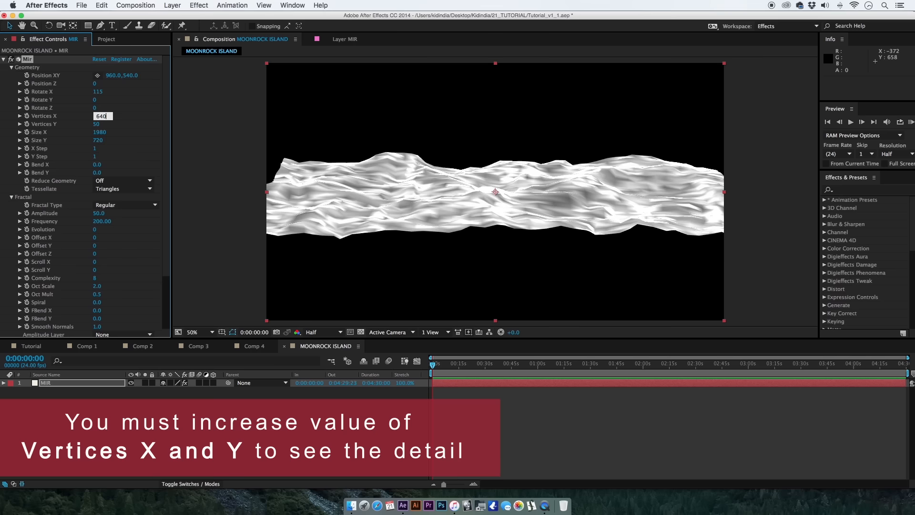
key("Tab")
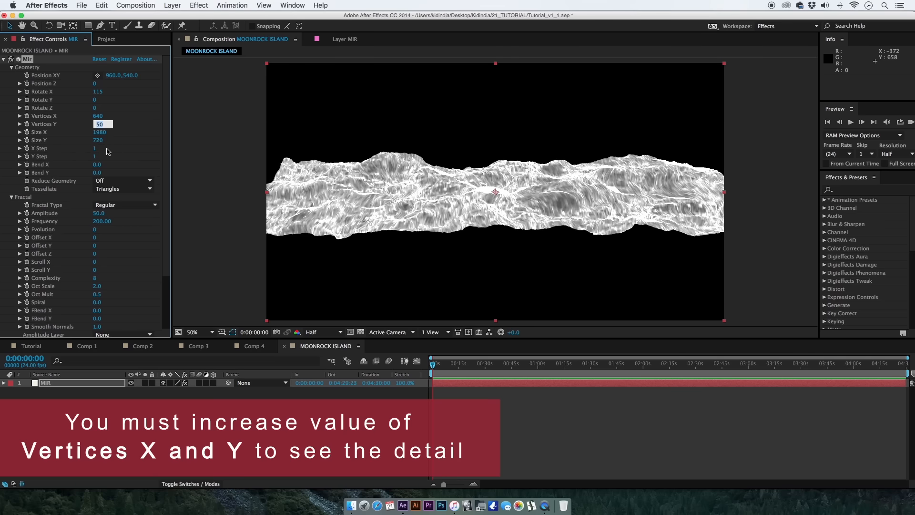
key("Return")
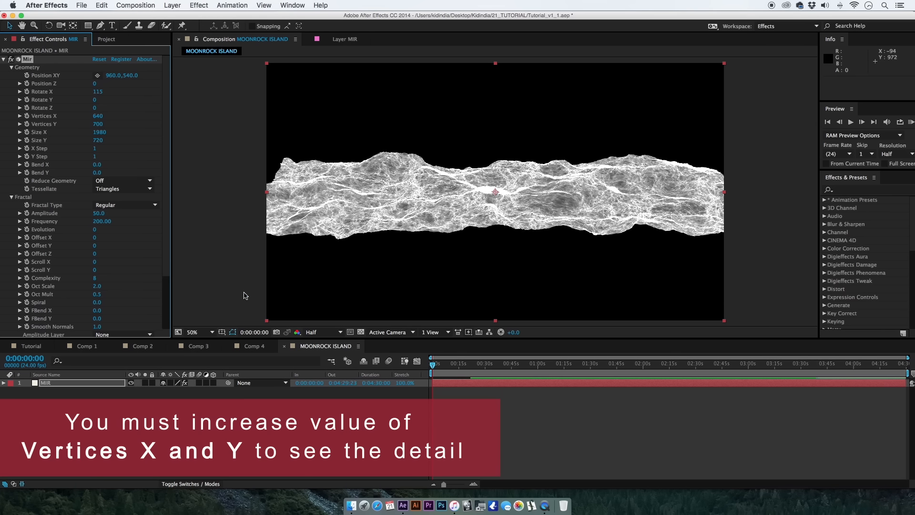
Add a two-node camera to the composition with its default settings.
left_click(174, 6)
mouse_move(279, 16)
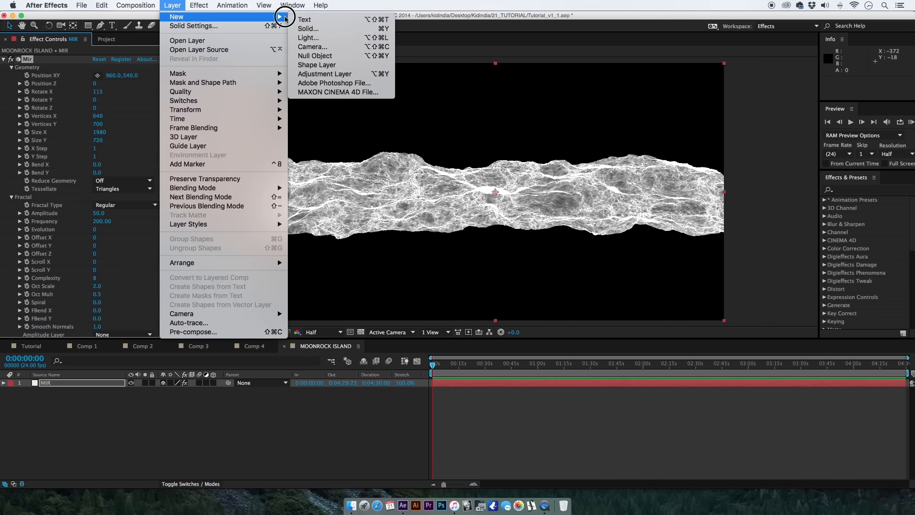
left_click(319, 47)
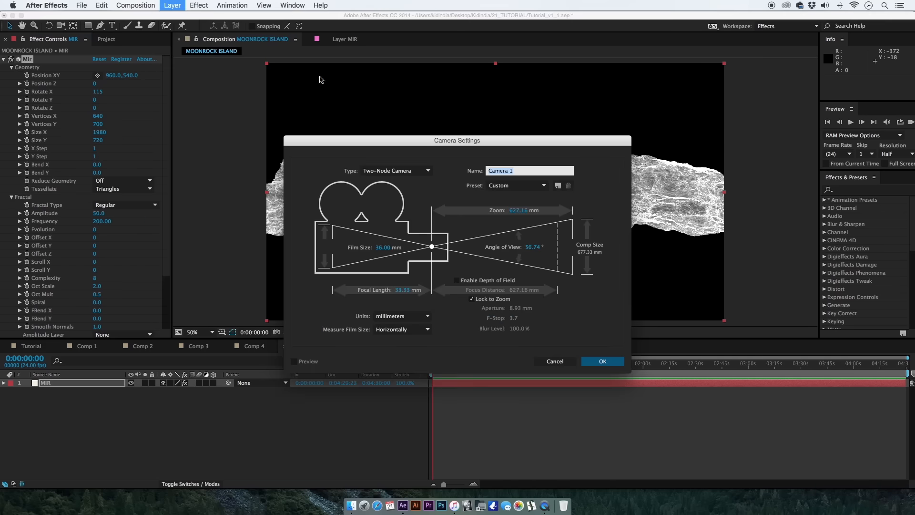
key("Return")
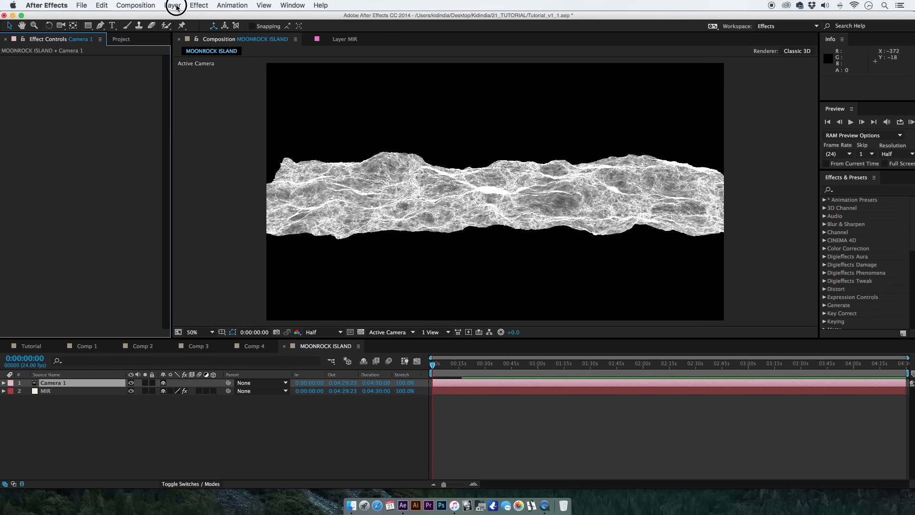
Add a null object, parent Camera 1 to it, and make the null a 3D layer.
left_click(173, 6)
mouse_move(179, 19)
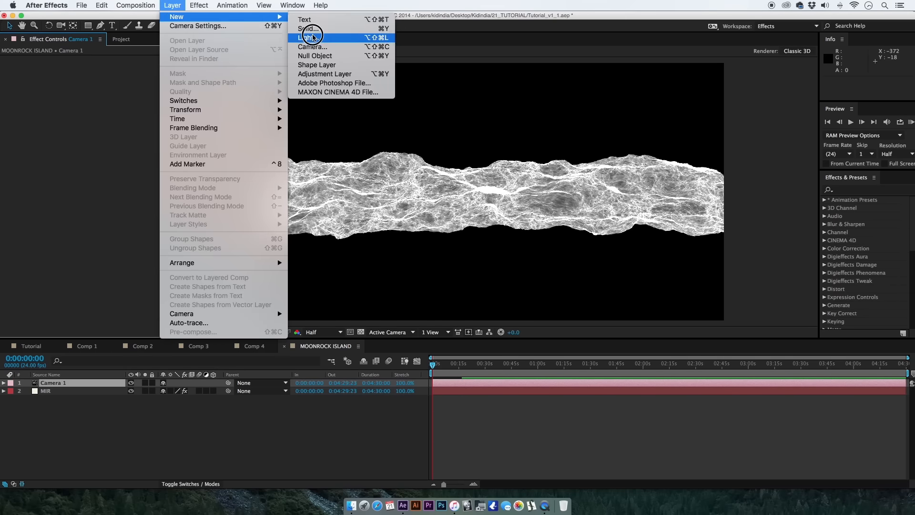
left_click(314, 56)
left_click_drag(229, 391, 102, 385)
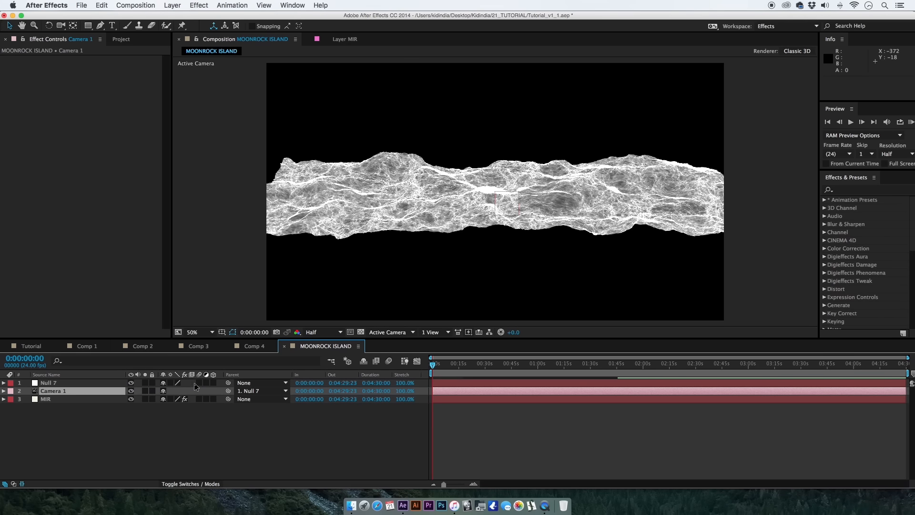
left_click(213, 382)
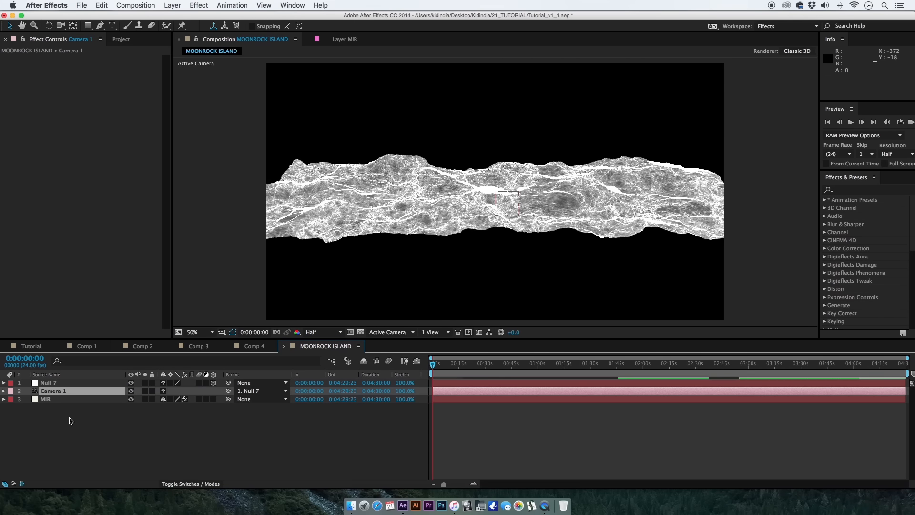
Reveal the Position property of the null layer in the timeline.
left_click(79, 399)
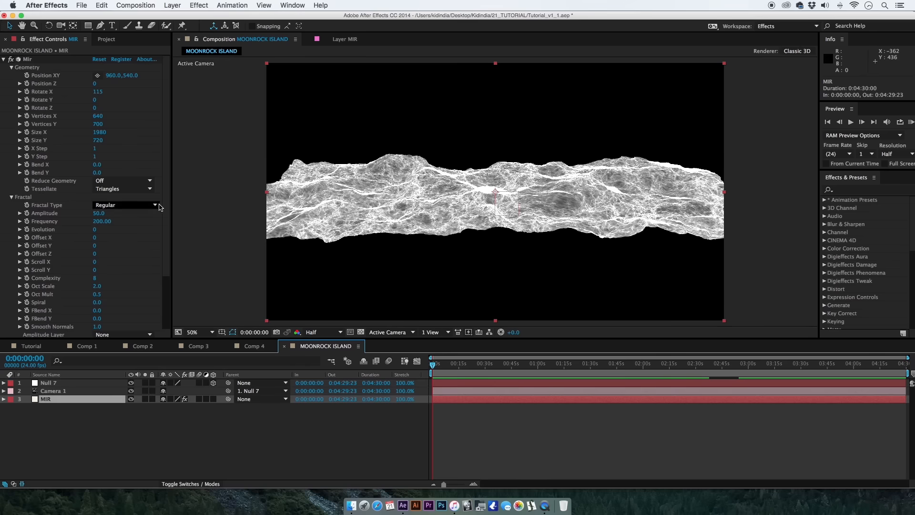
scroll(167, 206, "down", 3)
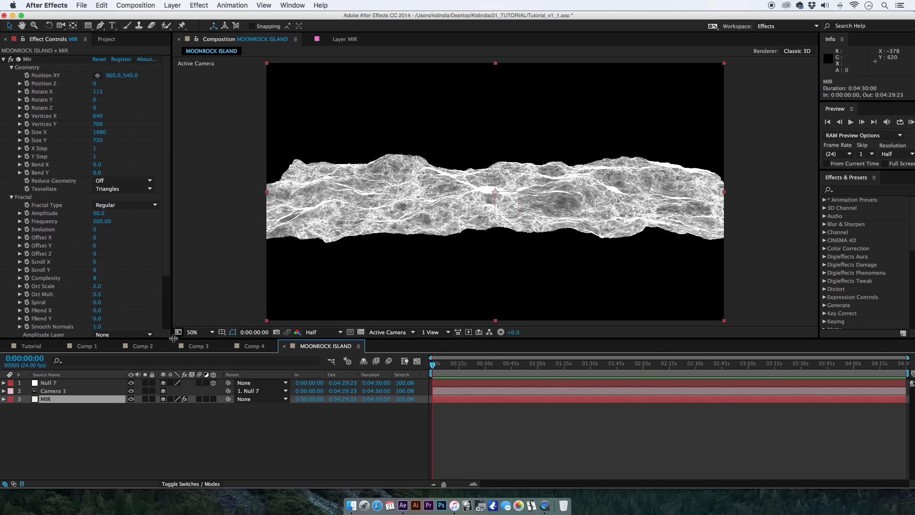
left_click(90, 385)
key("p")
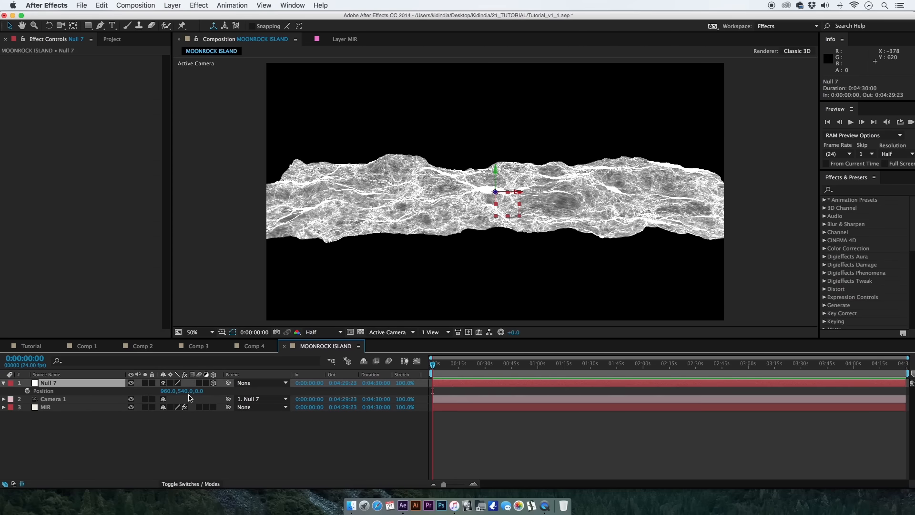
Set both Vertices X and Vertices Y of the MIR layer's Mir geometry to 150.
left_click(110, 407)
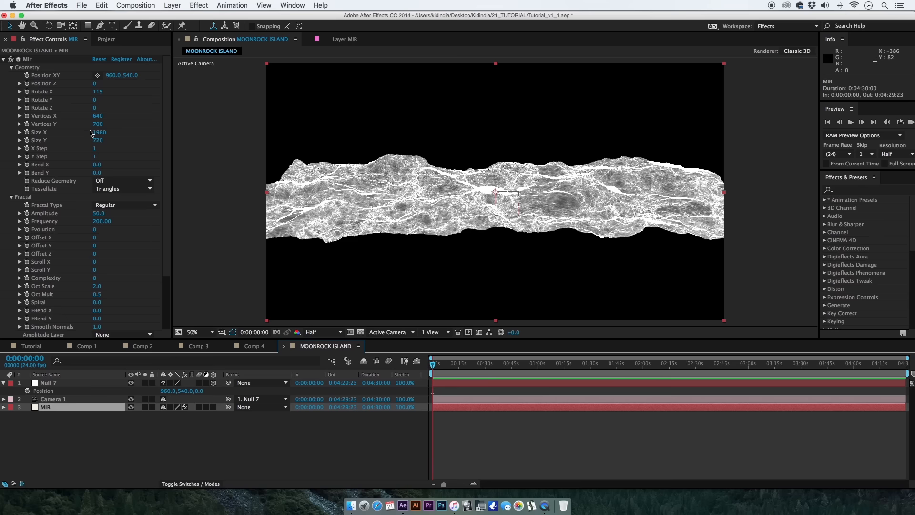
left_click(98, 116)
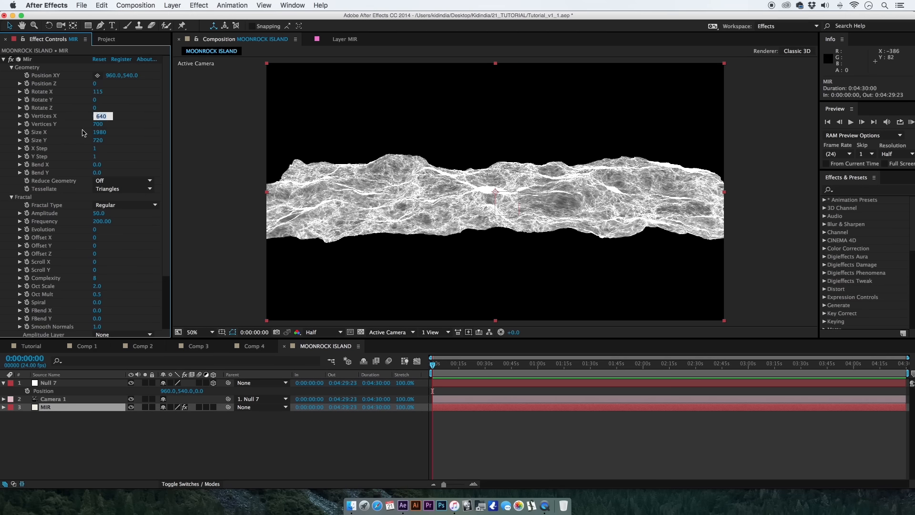
type("150")
key("Tab")
type("150")
key("Return")
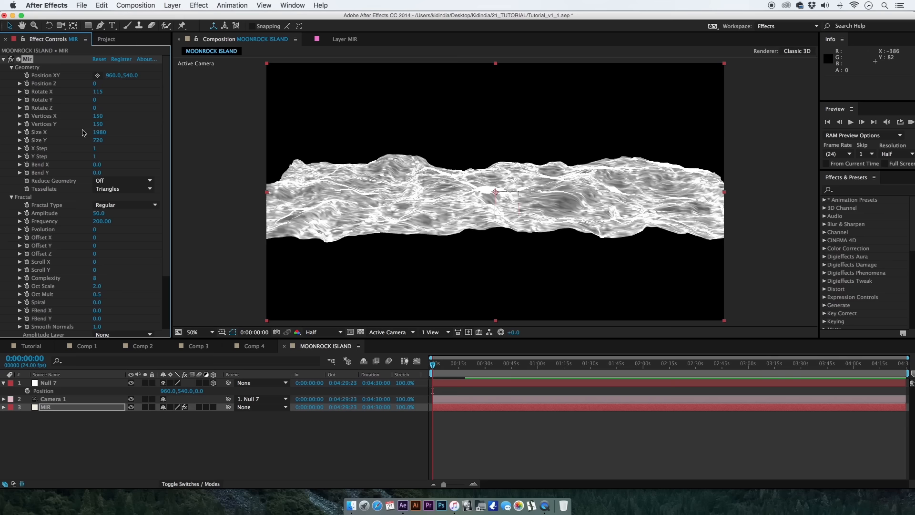
Move the null that controls the camera to a Z position of 50.
left_click(103, 392)
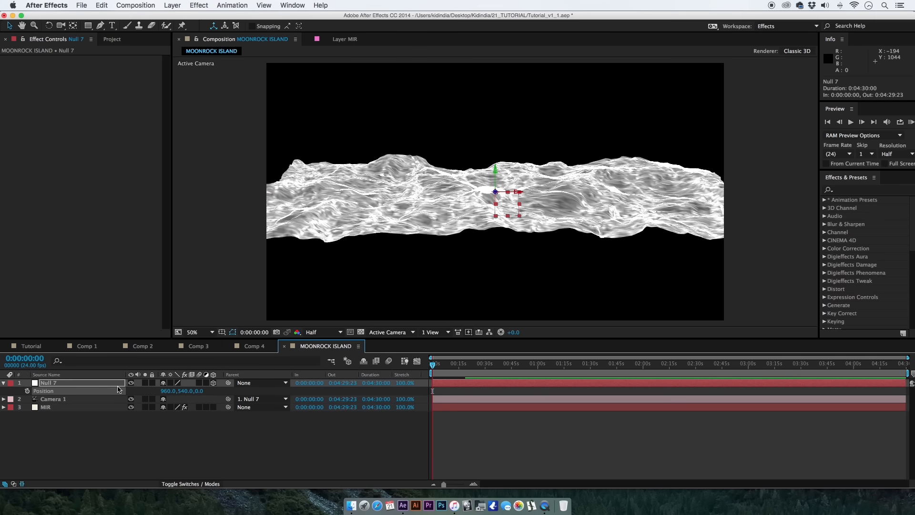
mouse_move(198, 392)
left_mouse_down()
mouse_move(246, 395)
mouse_move(203, 407)
left_mouse_up()
Turn on Ambient Occlusion in the Mir shader settings of the MIR layer.
left_click(98, 412)
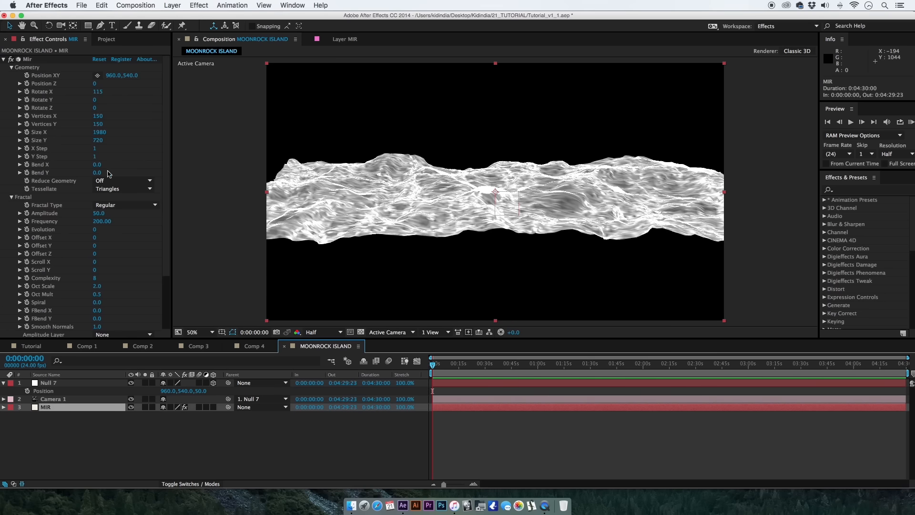
scroll(162, 215, "down", 5)
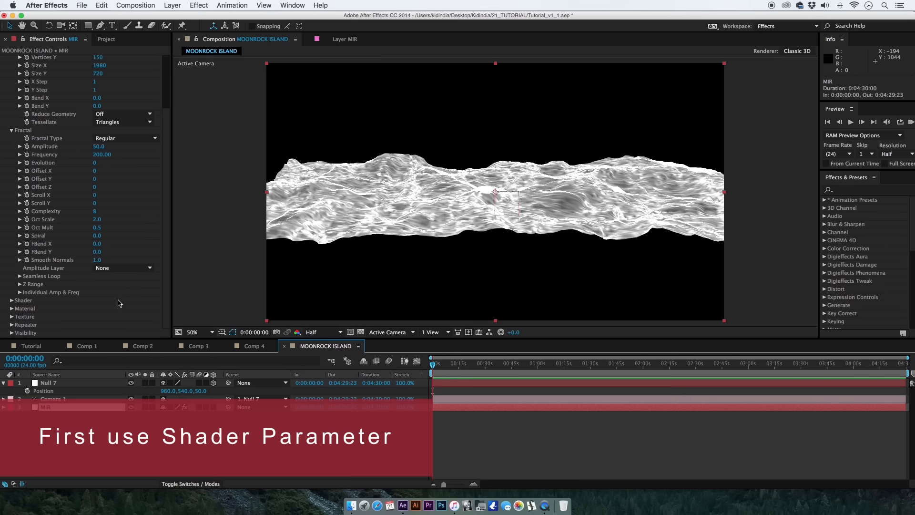
left_click(12, 301)
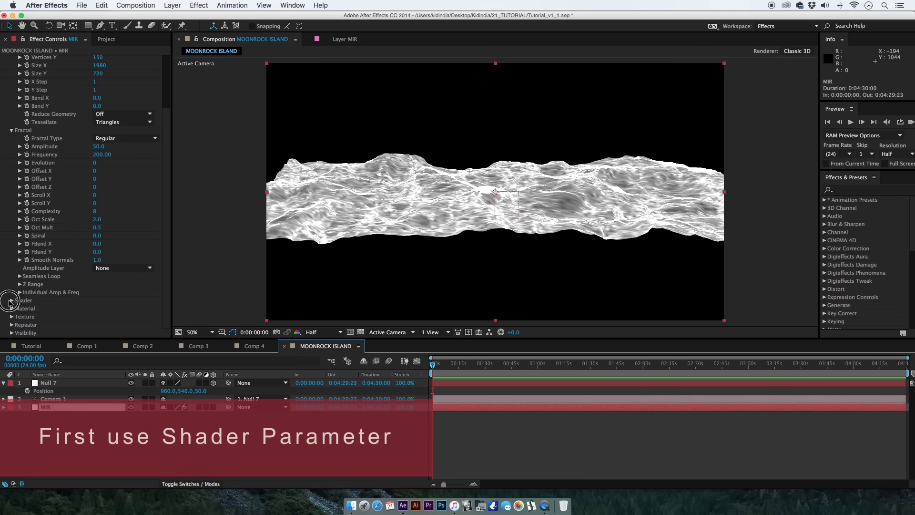
scroll(12, 303, "down", 7)
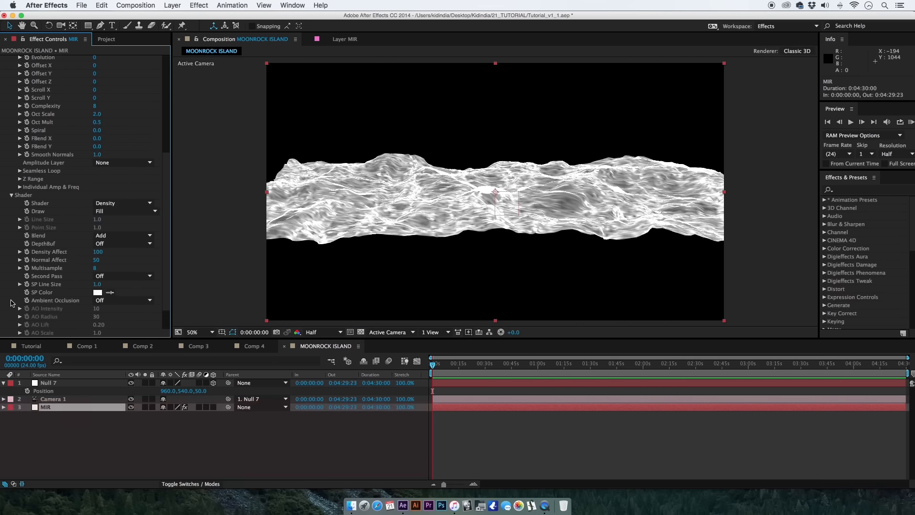
left_click(110, 300)
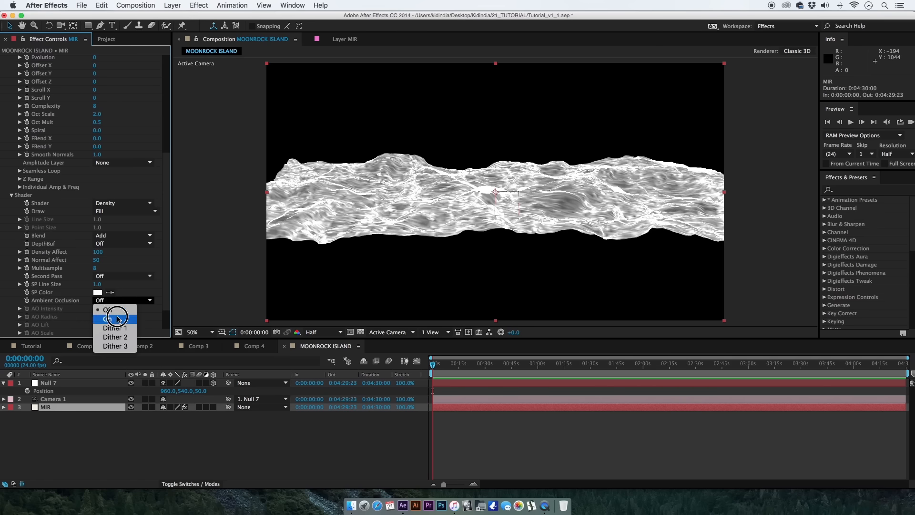
left_click(115, 314)
Set the Mir shader's AO Intensity to 232 and AO Scale to 5.1.
scroll(101, 313, "down", 2)
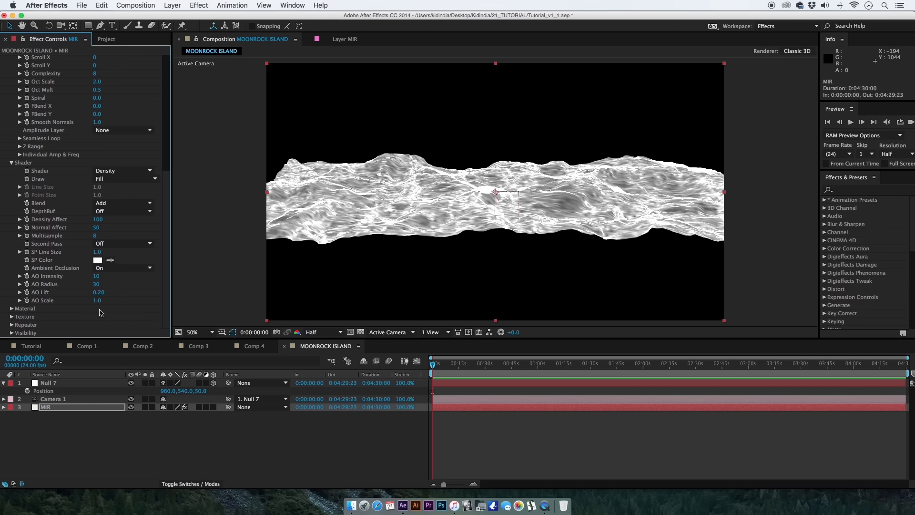
left_click(95, 277)
key("Tab")
key("Tab")
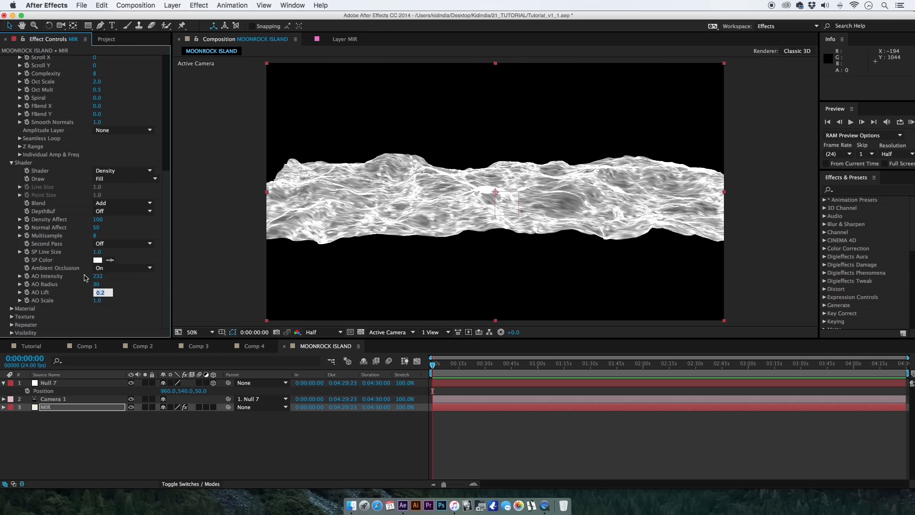
key("Tab")
type("5.1")
key("Return")
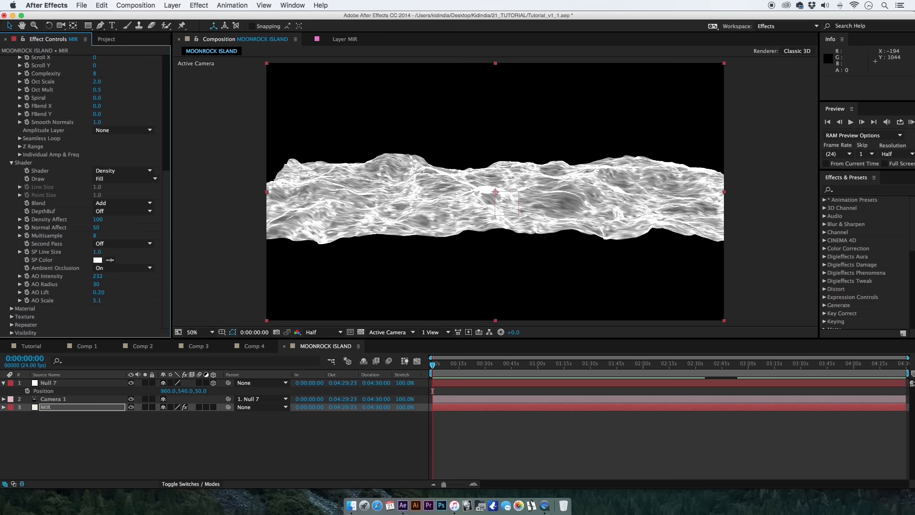
Set the Mir geometry's Vertices X to 640 and Vertices Y to 600.
left_click_drag(168, 252, 174, 127)
left_click(98, 116)
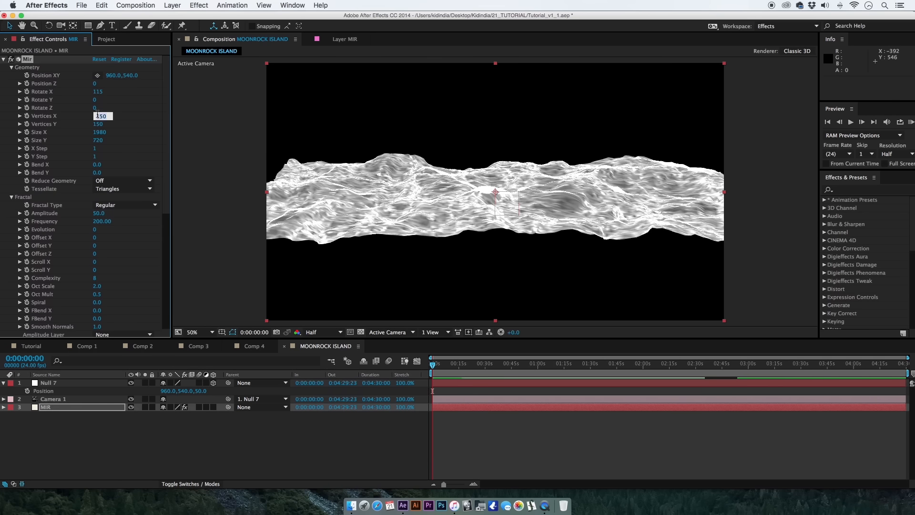
type("640")
key("Tab")
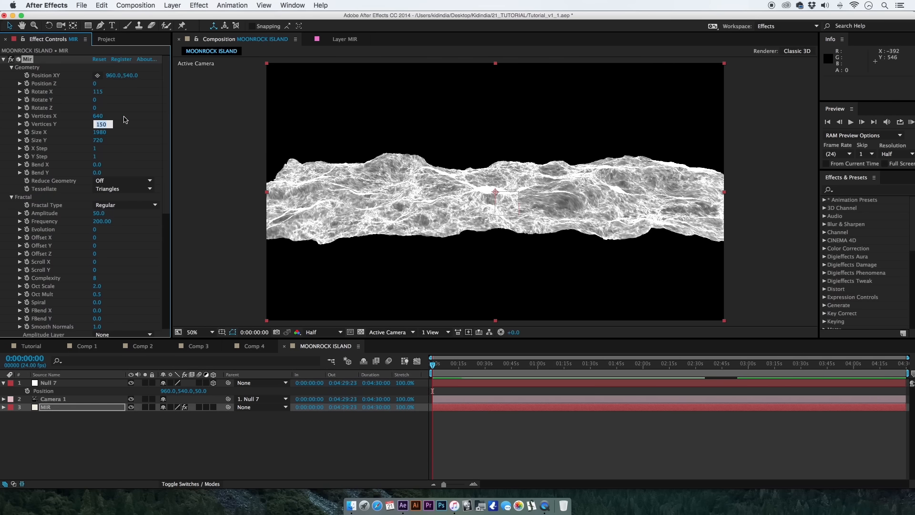
type("600")
key("Return")
Change the Blend mode in the Mir shader settings to Normal.
scroll(167, 206, "down", 10)
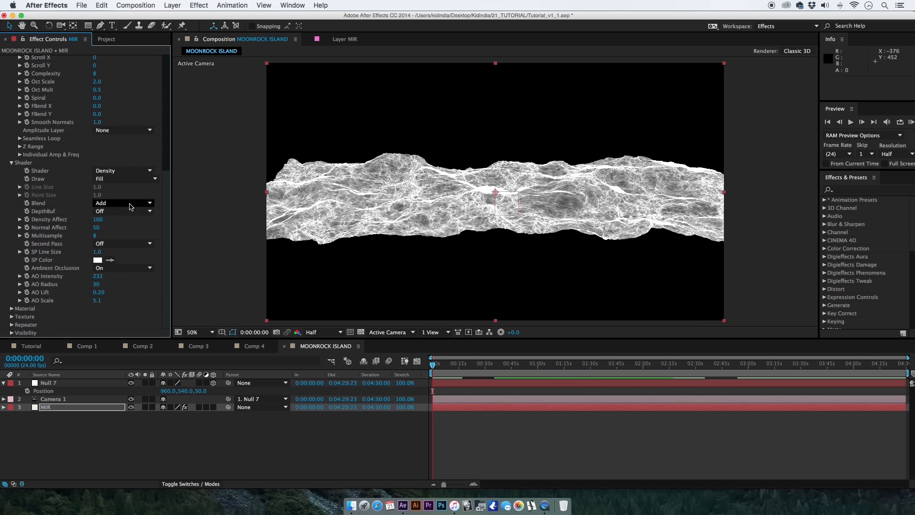
left_click_drag(127, 202, 149, 233)
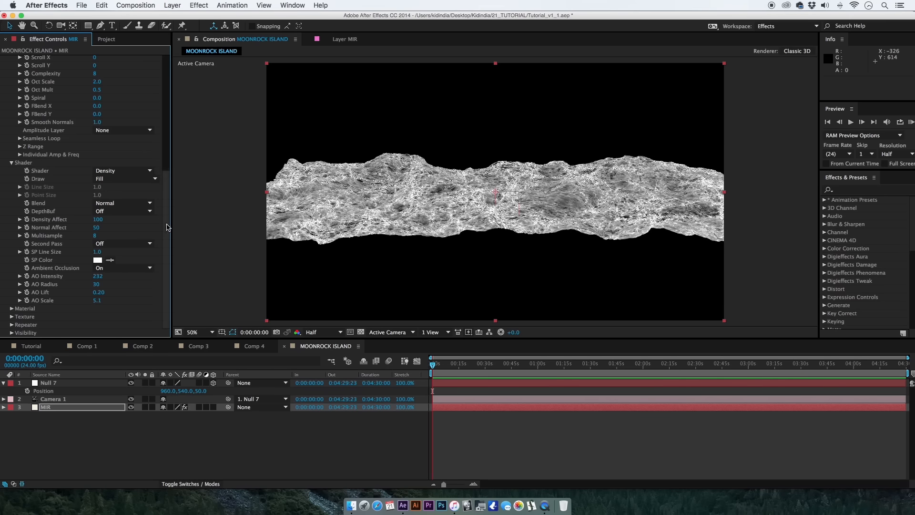
In Mir's Individual Amp & Freq settings, set Amplitude X to 23, Amplitude Y to 115 and Amplitude Z to 1150.
left_click_drag(168, 228, 175, 165)
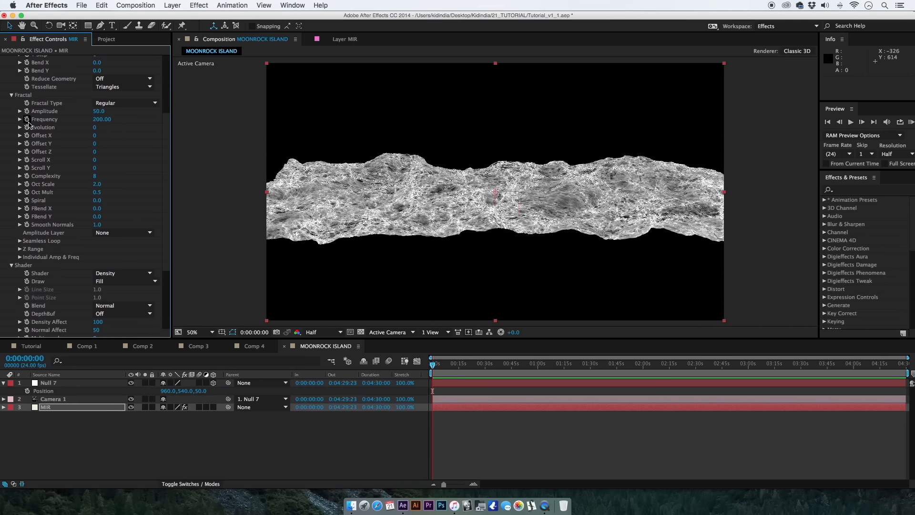
left_click(21, 249)
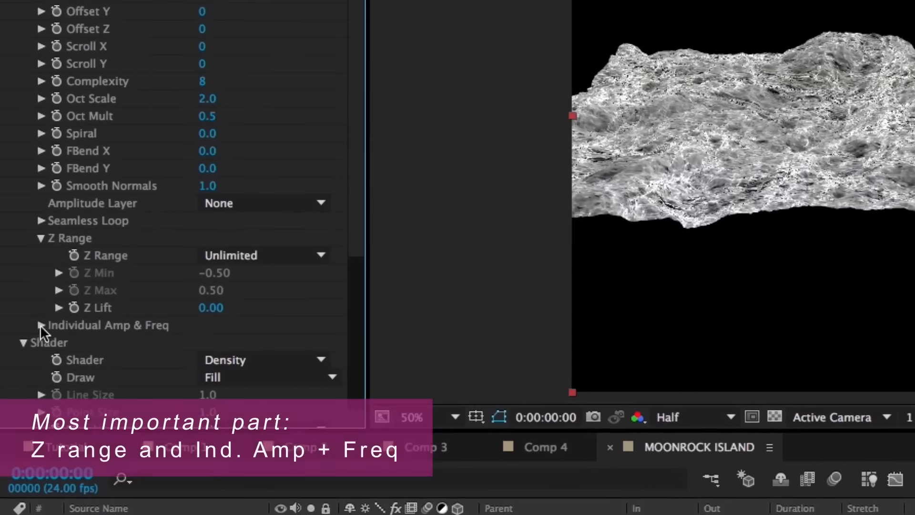
left_click(40, 325)
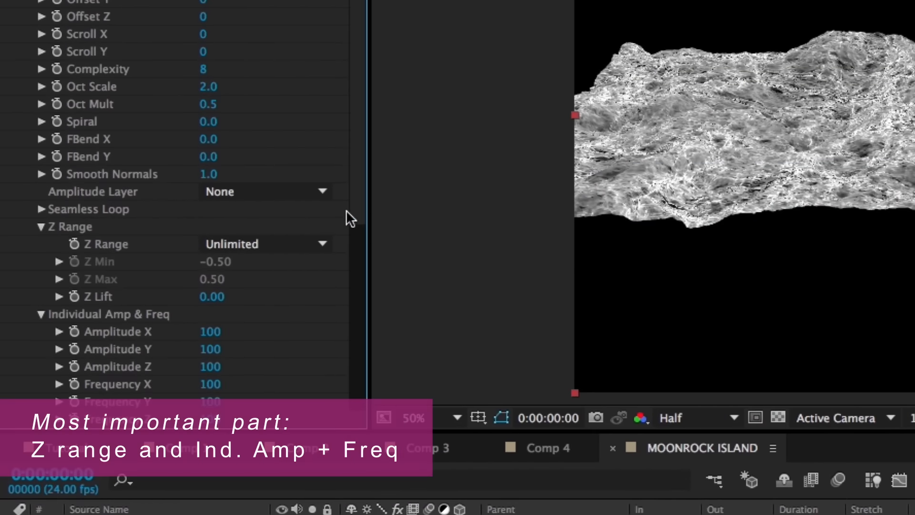
left_click_drag(346, 218, 346, 301)
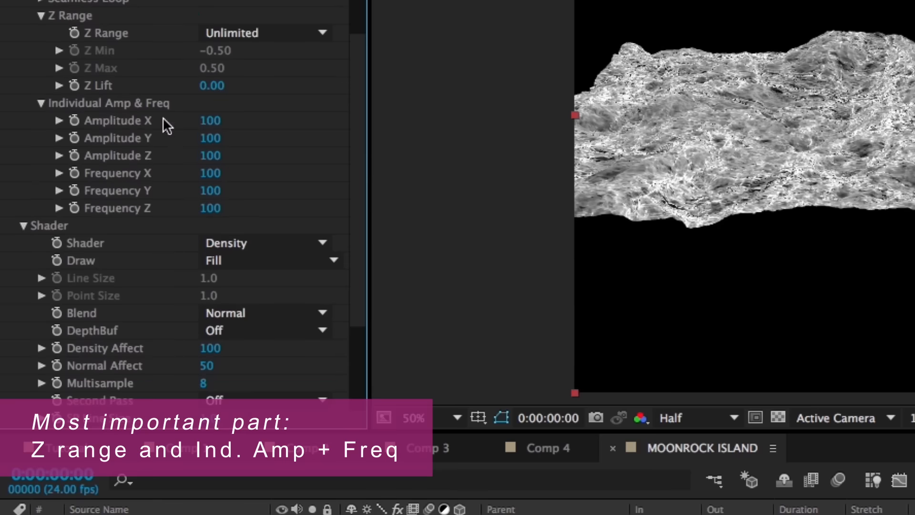
left_click(210, 121)
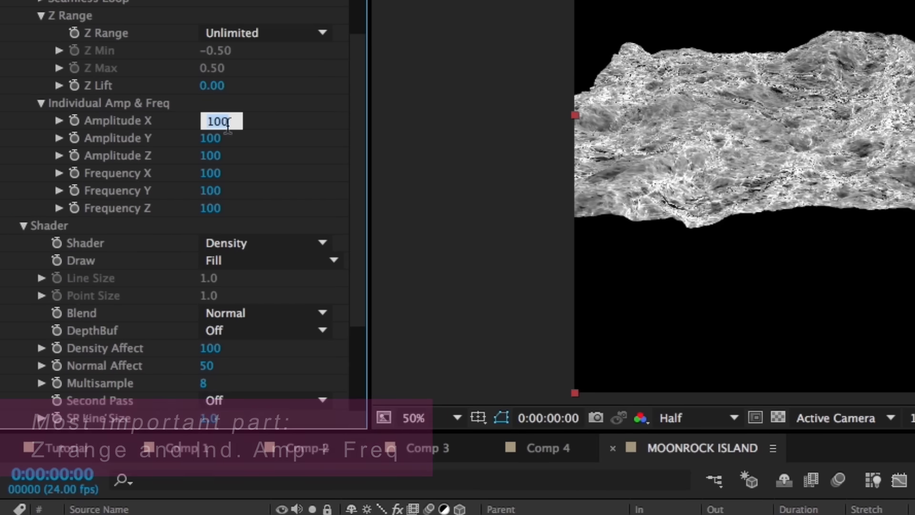
type("23")
key("Tab")
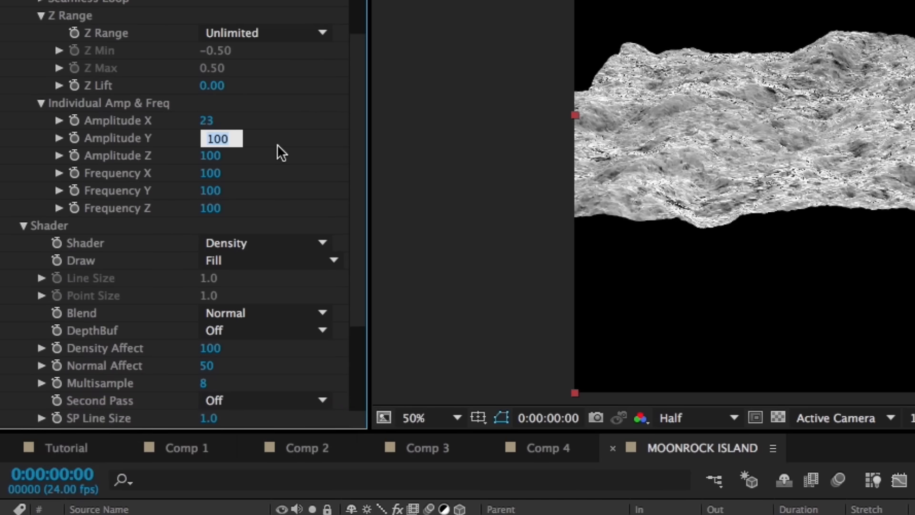
type("115")
key("Tab")
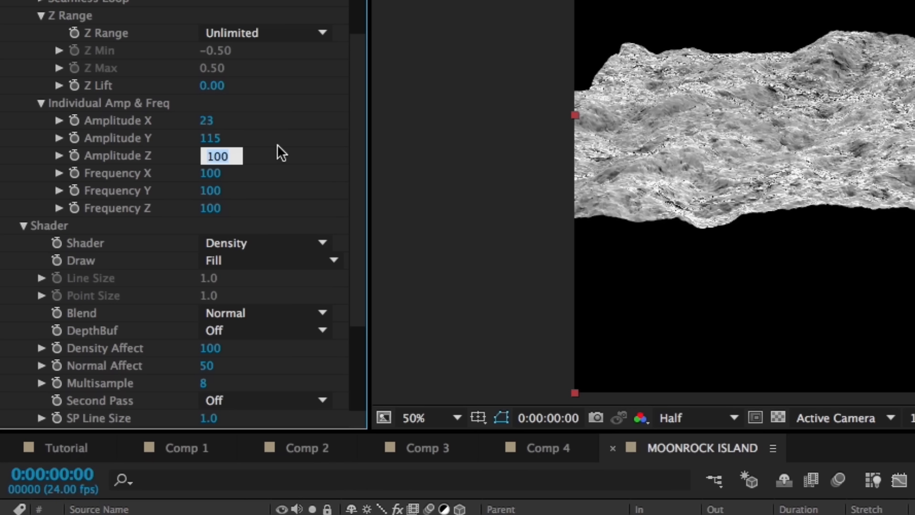
type("1150")
key("Return")
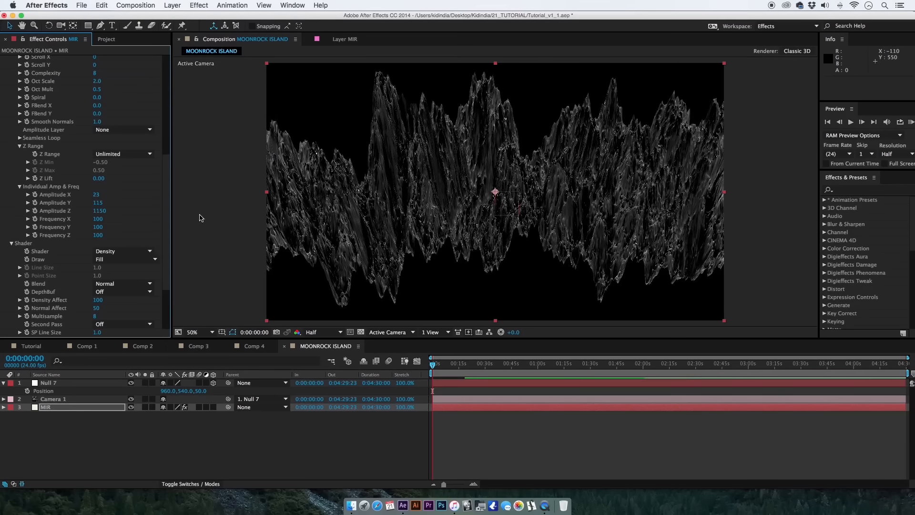
Set the Mir fractal's Z Range to Limit with a Z Max of 0.23.
left_click_drag(176, 242, 168, 237)
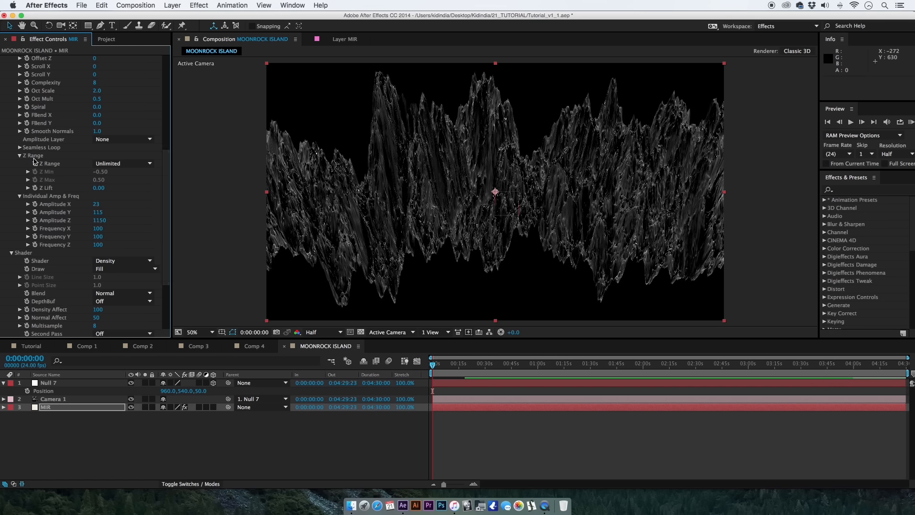
left_click(127, 164)
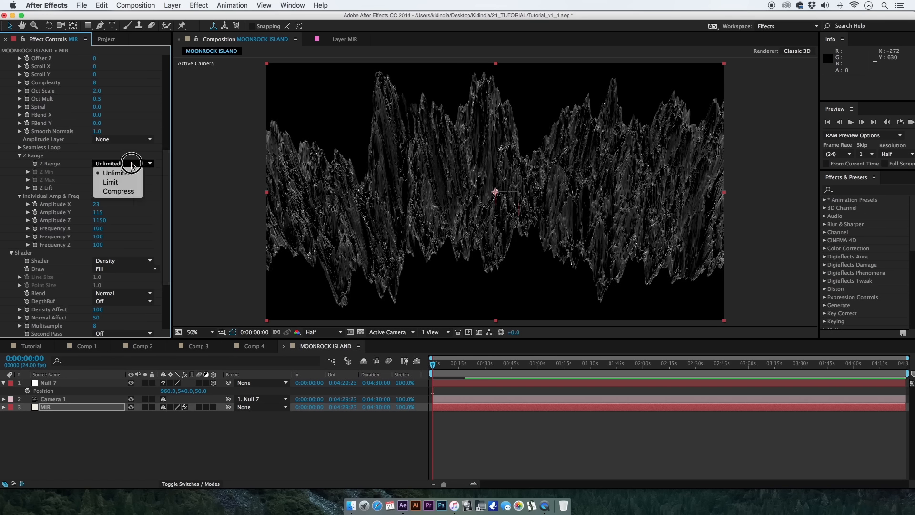
left_click(136, 183)
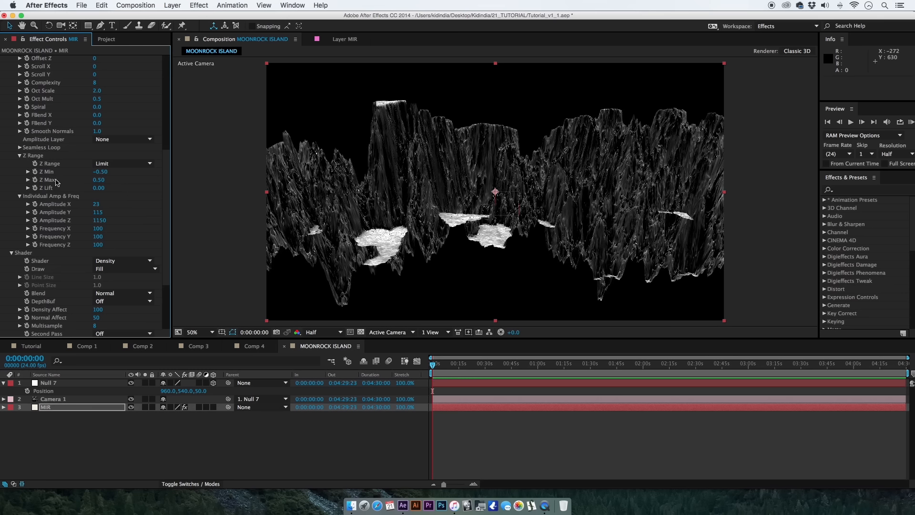
left_click(100, 180)
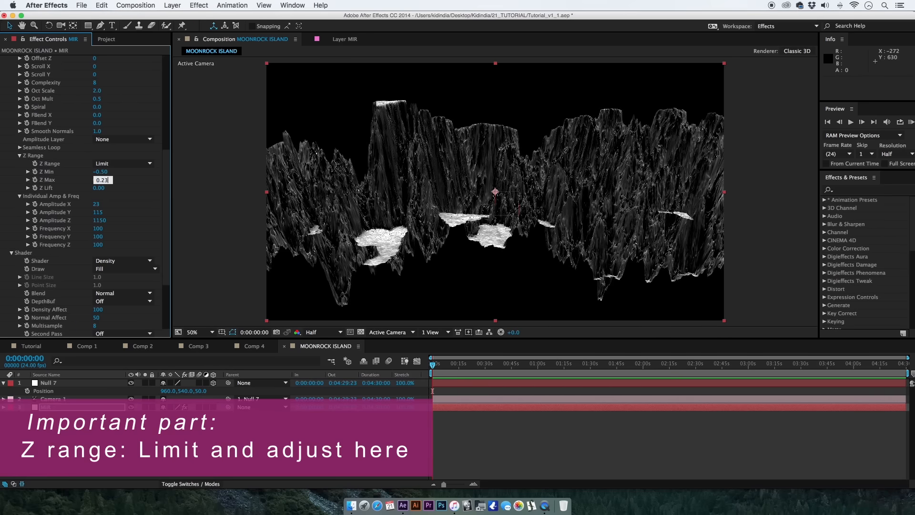
key("Return")
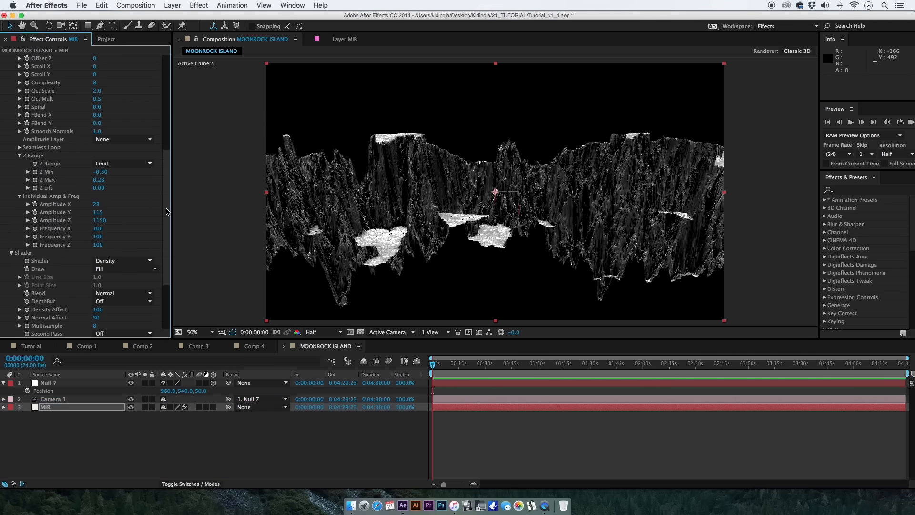
Reduce both Vertices X and Vertices Y of the Mir geometry to 200.
left_click_drag(167, 212, 168, 128)
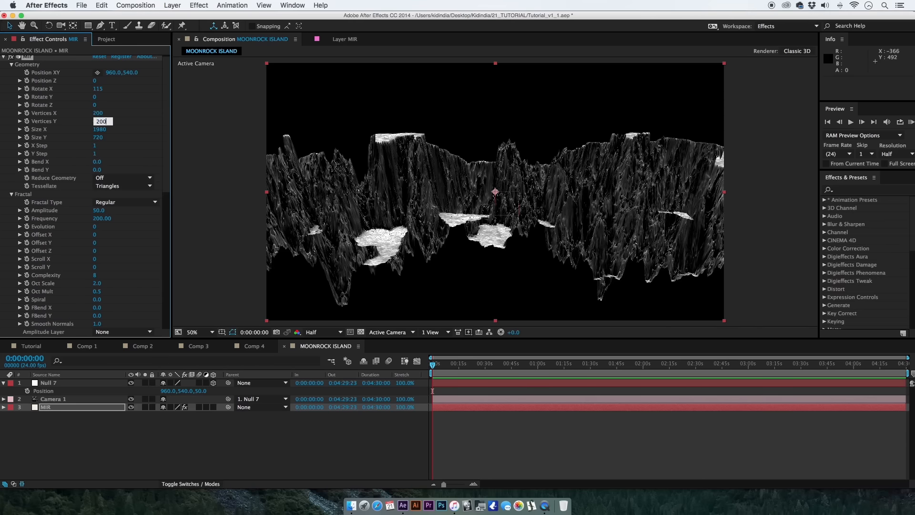
key("Return")
Lower both Z Max and Z Lift in Mir's Z Range settings to -0.21.
left_click_drag(171, 177, 169, 253)
left_click_drag(96, 226, 121, 227)
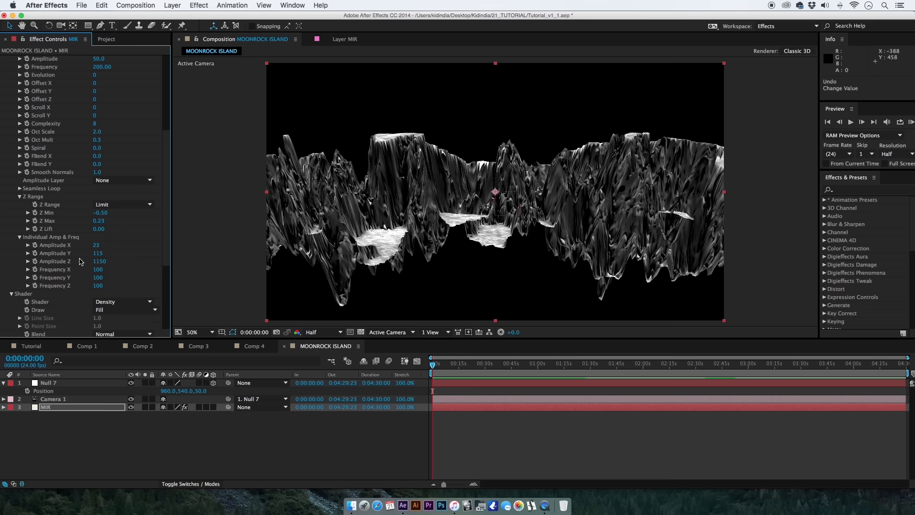
mouse_move(101, 231)
left_mouse_down()
mouse_move(119, 229)
mouse_move(99, 241)
mouse_move(88, 220)
mouse_move(78, 238)
mouse_move(97, 238)
mouse_move(92, 220)
left_mouse_up()
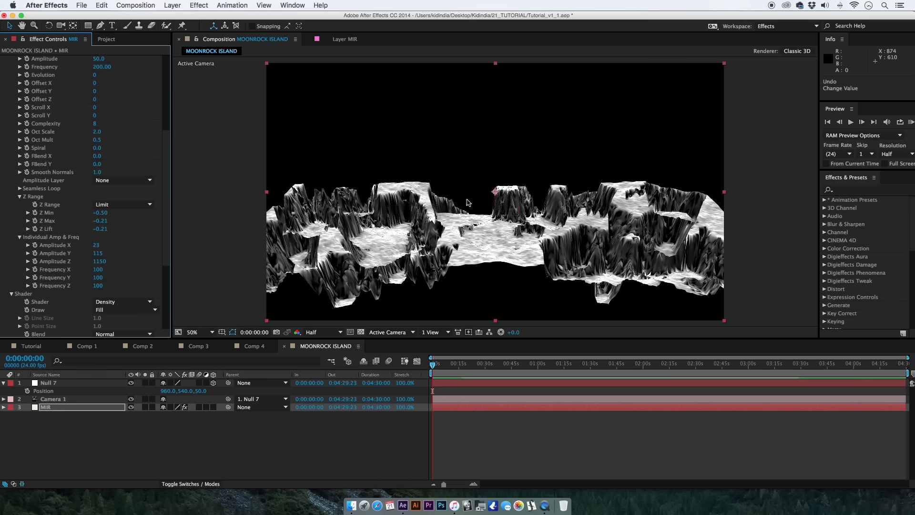
Move the null that controls the camera to a Z position of 490.
left_click_drag(200, 391, 219, 390)
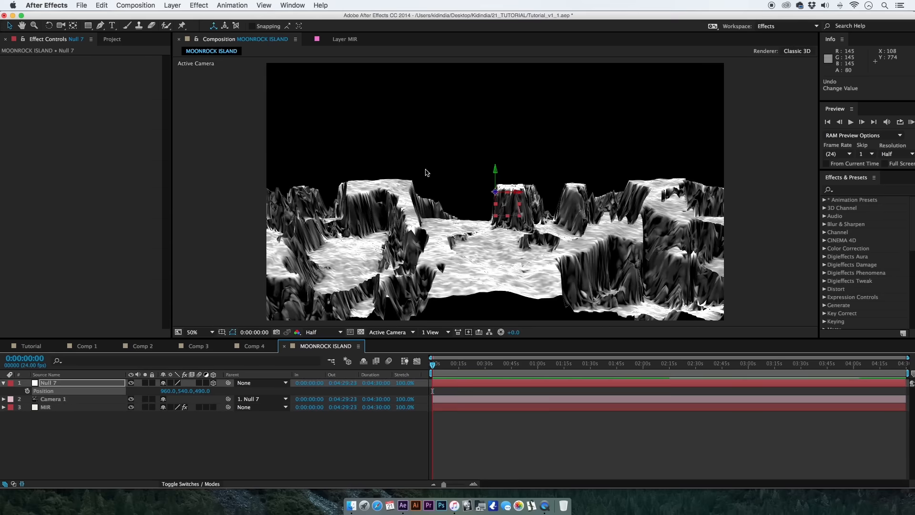
left_click(90, 399)
Set the fractal Complexity of the MIR layer's Mir effect to 4.
left_click(90, 408)
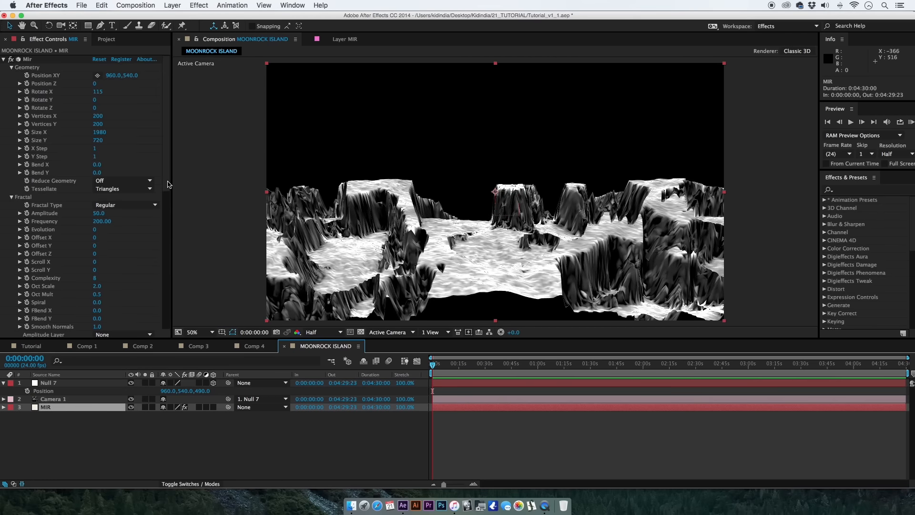
scroll(166, 188, "down", 3)
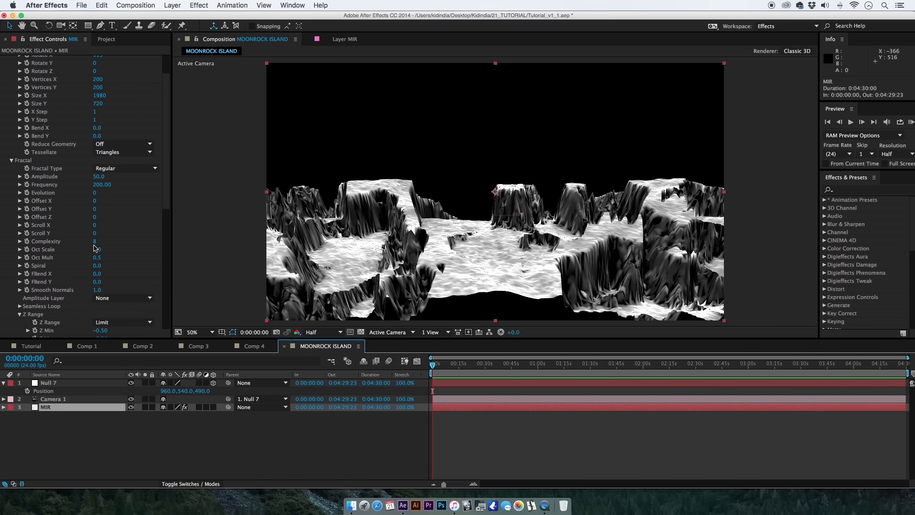
left_click(96, 246)
type("4")
key("Return")
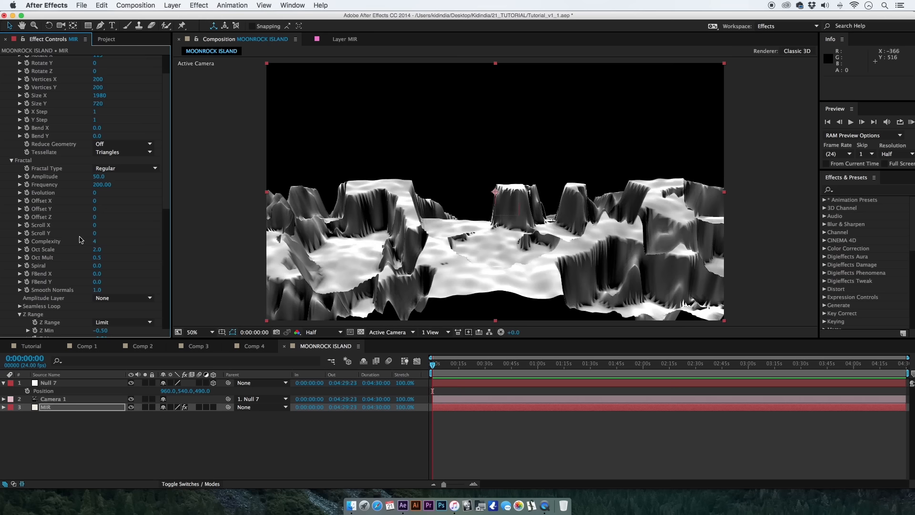
left_click(124, 258)
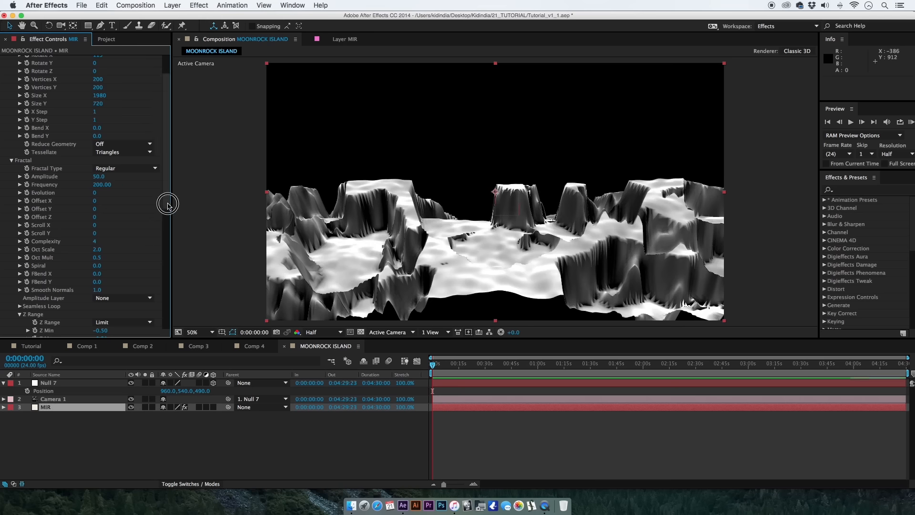
Set Mir's fractal Frequency to 131 and enlarge its geometry to Size X 2380 and Size Y 2230.
left_click_drag(168, 204, 168, 205)
left_click_drag(100, 187, 150, 157)
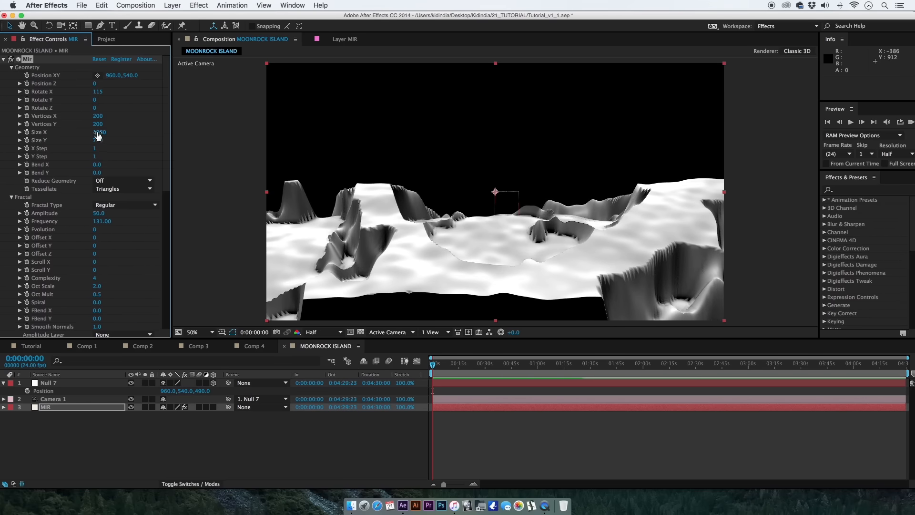
left_click_drag(103, 135, 182, 158)
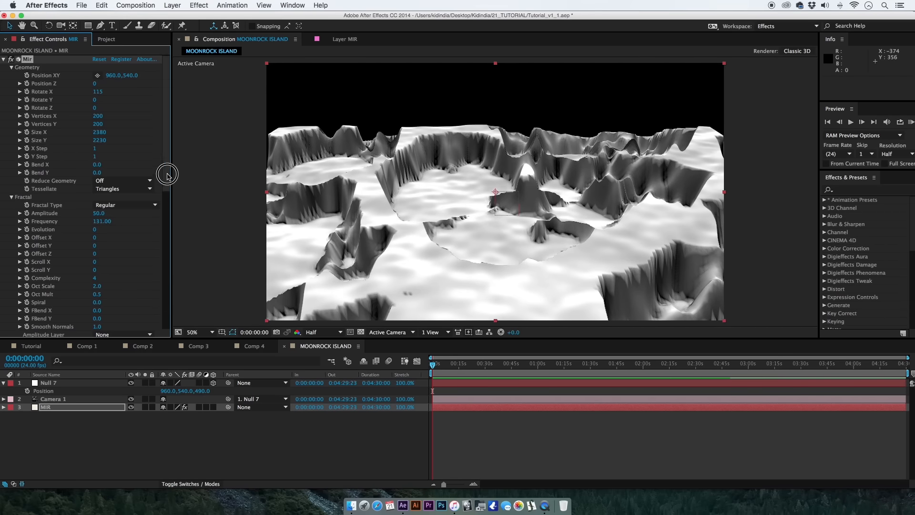
Tilt the MIR layer's terrain by setting the Mir geometry's Rotate X to 106, and leave all layers deselected.
left_click(87, 388)
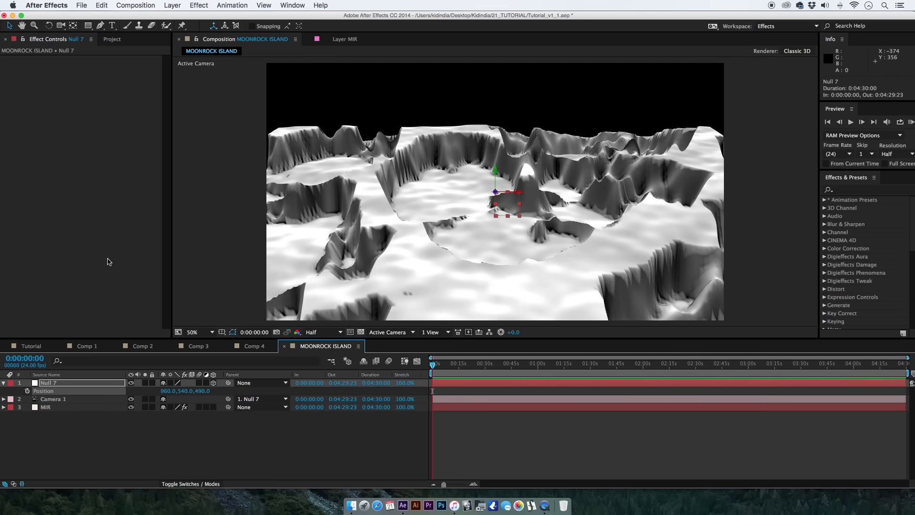
left_click(94, 407)
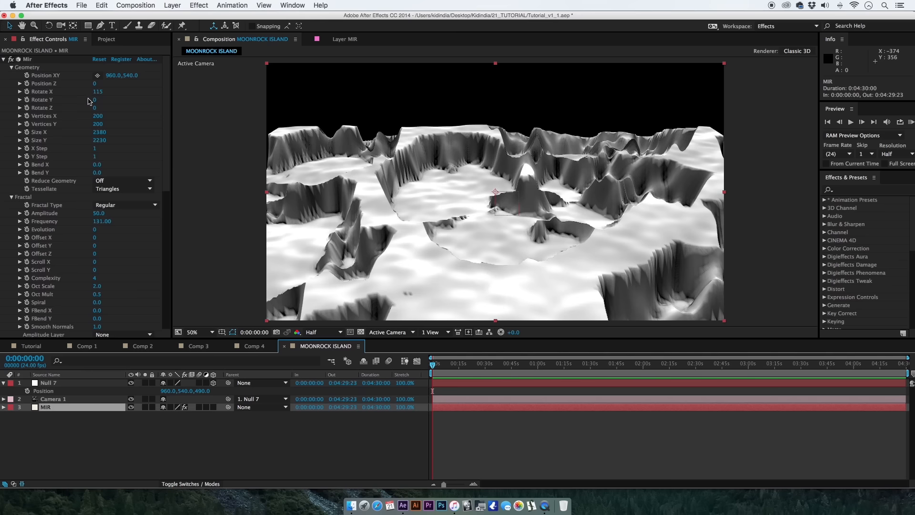
left_click_drag(88, 92, 66, 100)
left_click(219, 448)
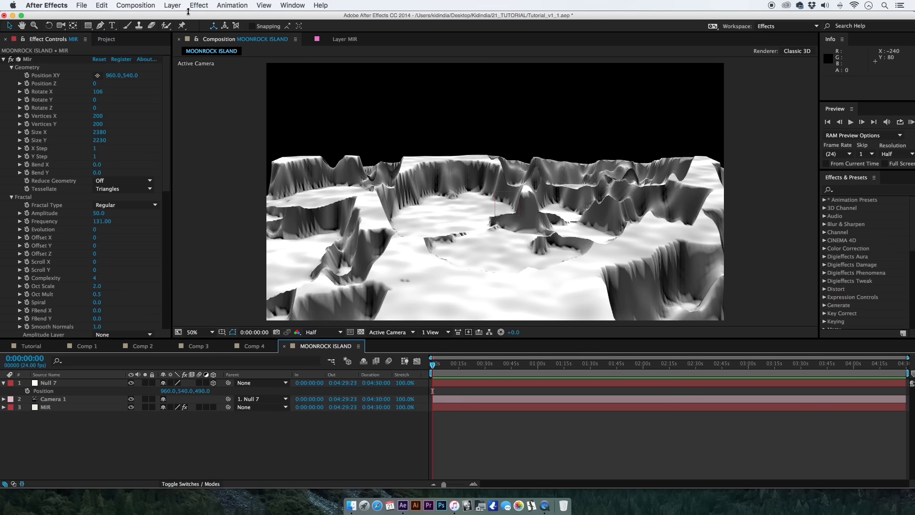
Create a 1920 x 1080 px solid named BG1 in light blue (RGB 203, 239, 251) and place it below the MIR layer.
left_click(171, 4)
mouse_move(221, 11)
key("super+y")
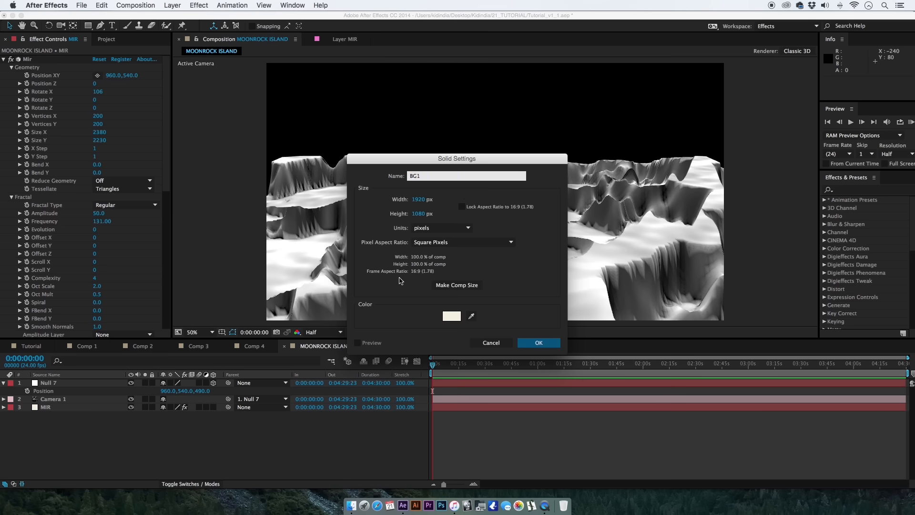
left_click(451, 316)
left_click_drag(443, 419, 439, 372)
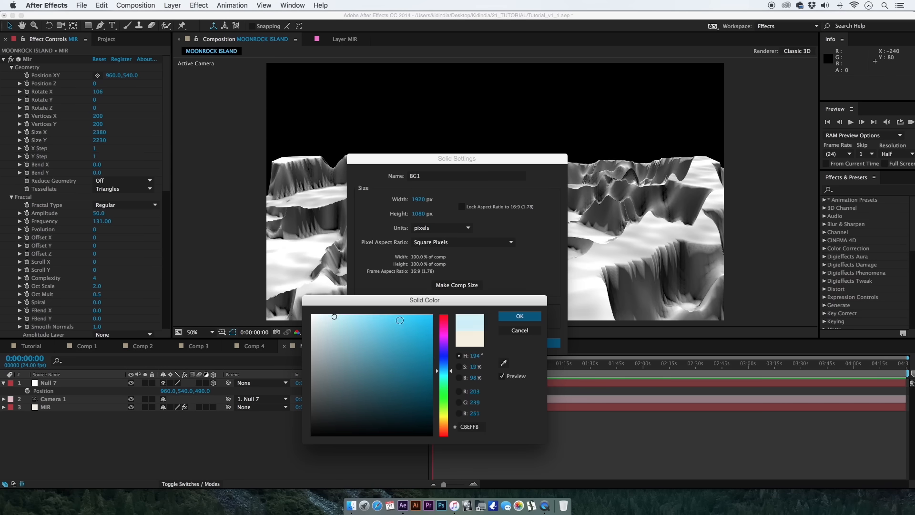
left_click(520, 316)
left_click(543, 343)
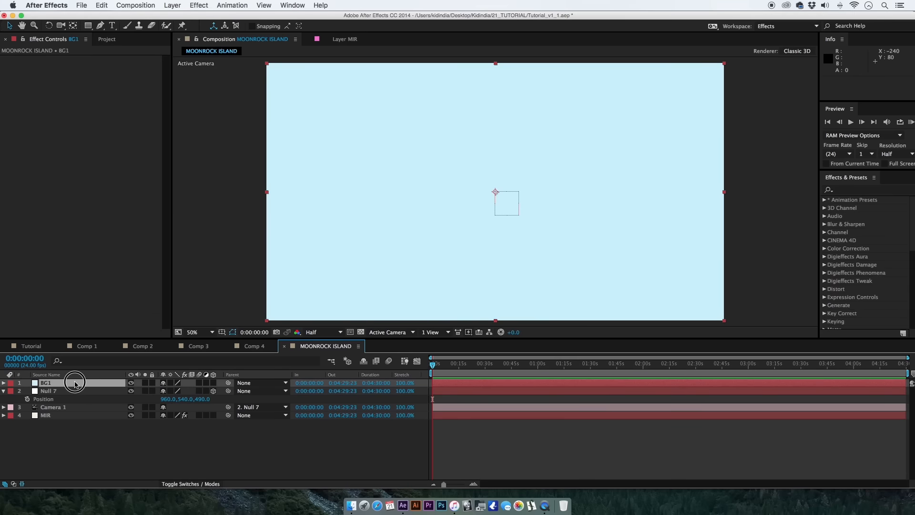
left_click_drag(75, 384, 77, 420)
Draw a curved closed Pen tool mask on the BG1 solid, enclosing the left part of the frame and extending beyond its edges.
key("g")
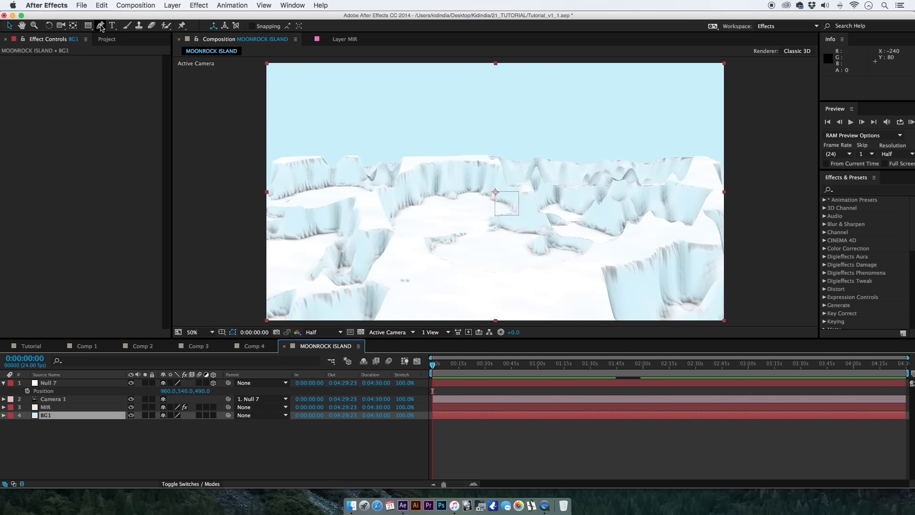
left_click_drag(430, 61, 432, 75)
left_click_drag(420, 192, 378, 272)
left_click_drag(247, 292, 233, 290)
mouse_move(215, 166)
left_mouse_down()
mouse_move(219, 124)
mouse_move(246, 144)
left_mouse_up()
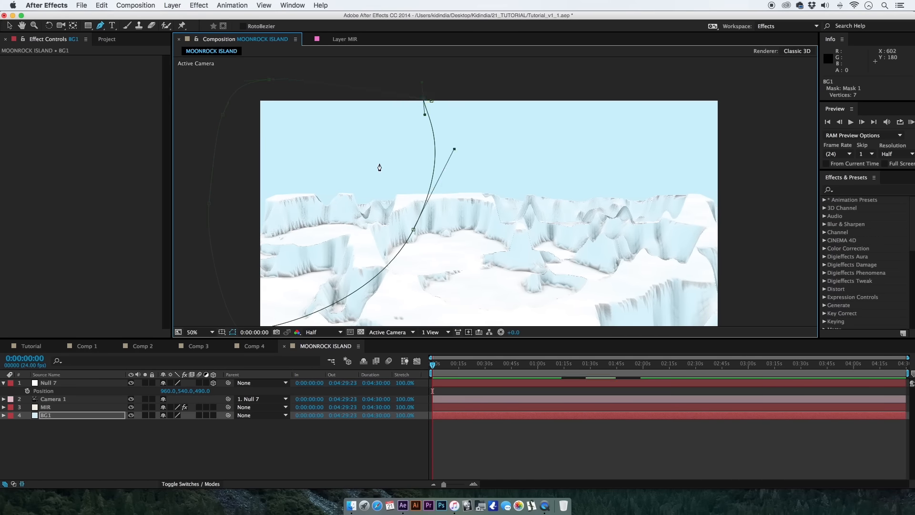
Feather the BG1 solid's mask by 580 pixels.
left_click_drag(290, 218, 299, 195)
key("f")
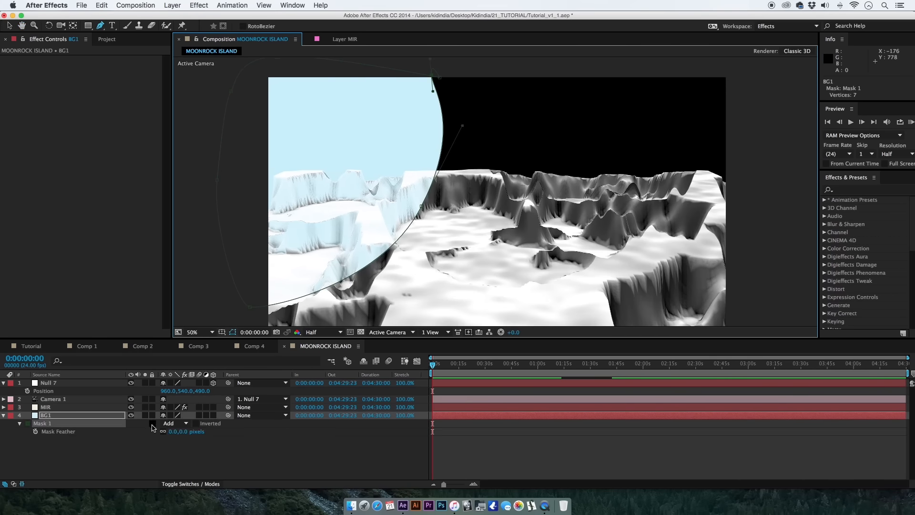
left_click_drag(173, 435, 196, 433)
Duplicate the BG1 solid and turn the copy into a new light grey solid, BG2, with RGB 206, 206, 206.
left_click(83, 418)
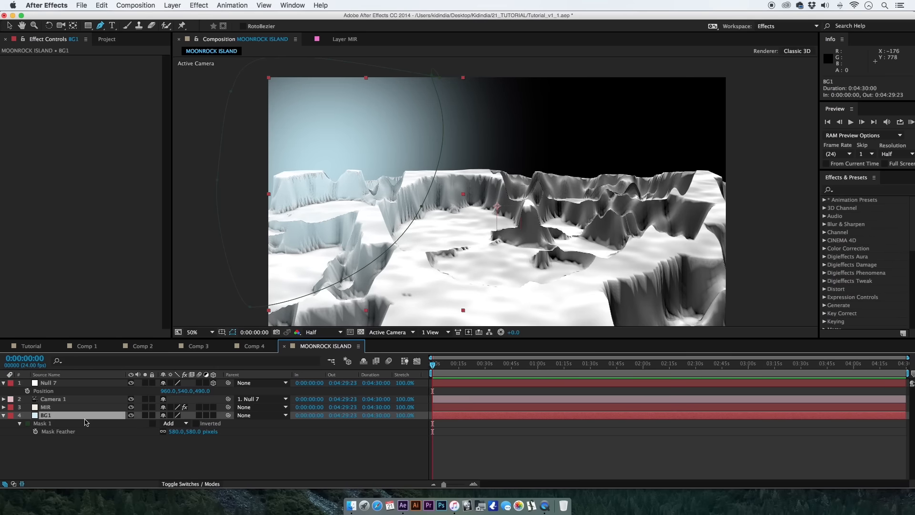
key("super+d")
left_click(173, 5)
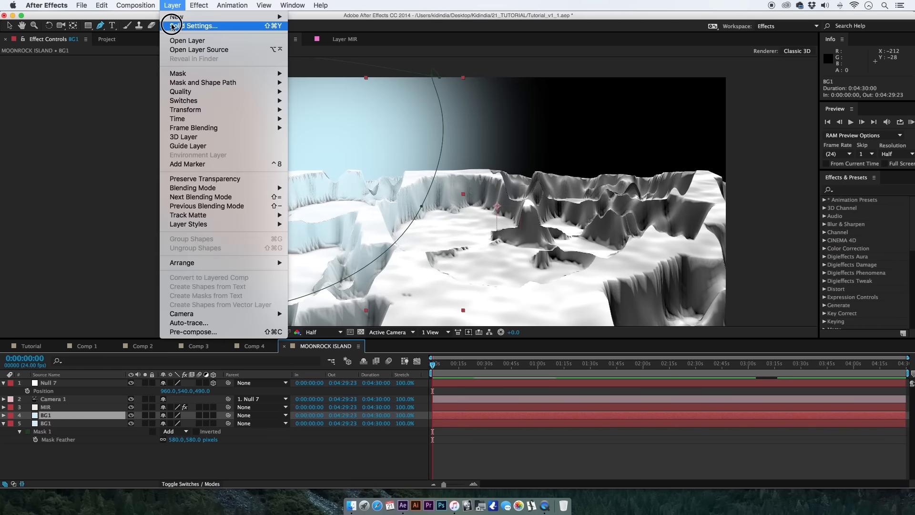
left_click(189, 39)
left_click(452, 300)
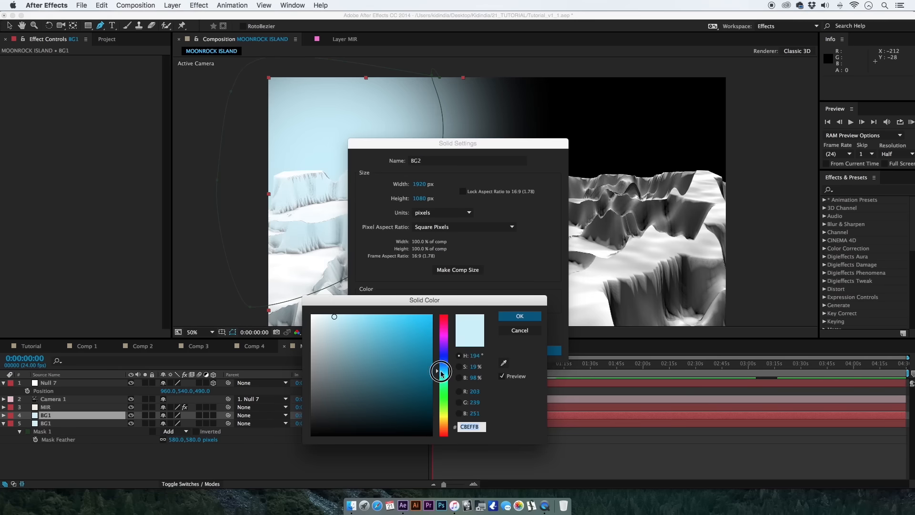
left_click(440, 373)
mouse_move(328, 347)
left_mouse_down()
mouse_move(297, 346)
mouse_move(309, 329)
mouse_move(296, 337)
left_mouse_up()
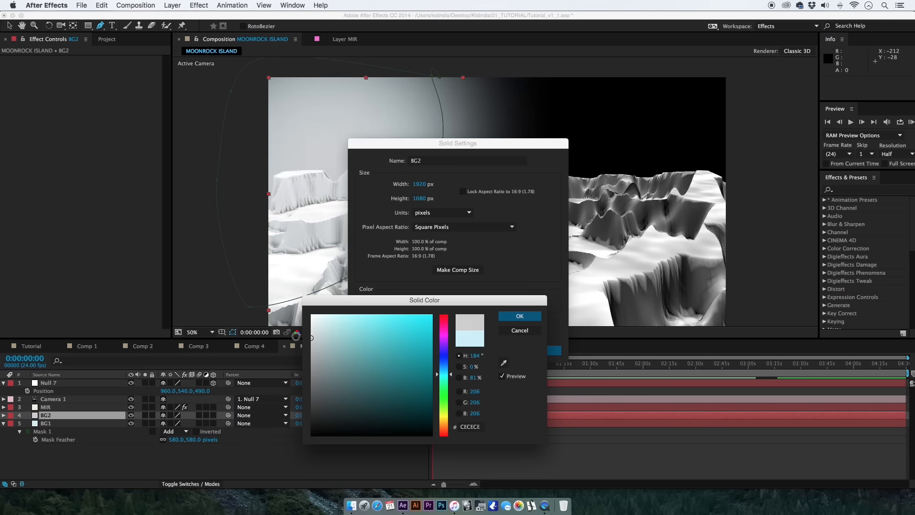
left_click(509, 317)
left_click(548, 350)
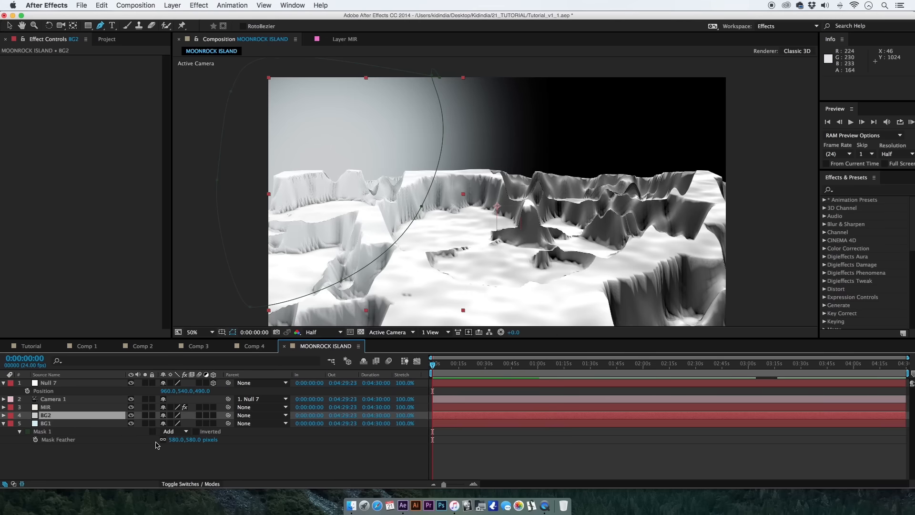
Invert Mask 1 on the BG2 solid and leave the layers deselected.
key("m")
left_click(251, 462)
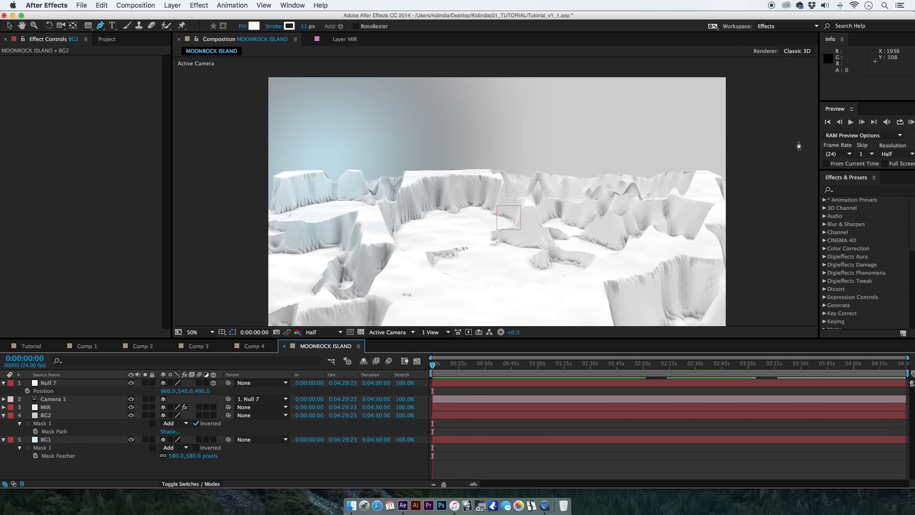
key("space")
left_click_drag(364, 217, 348, 202)
Reshape the BG1 mask by raising its lower-left corner and pulling its upper-right corner outward above the horizon.
left_click(104, 438)
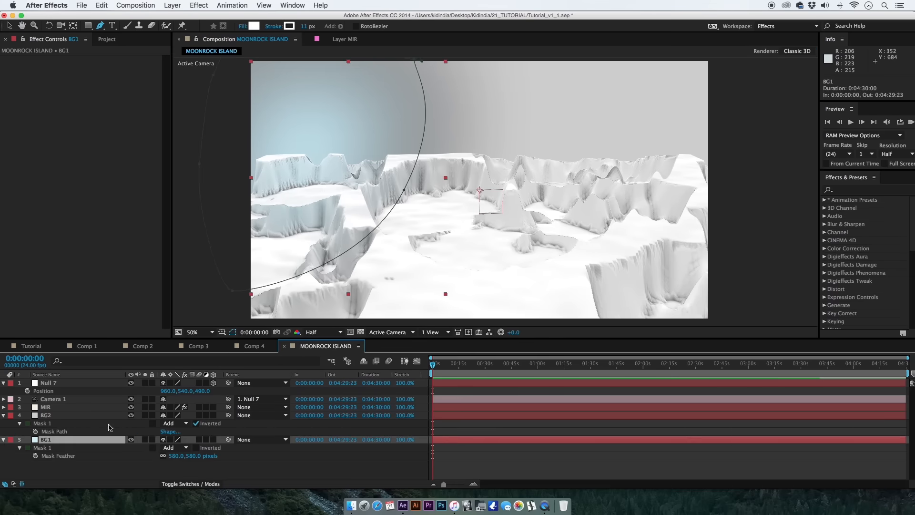
key("space")
left_click_drag(362, 139, 356, 165)
left_click_drag(226, 316, 196, 257)
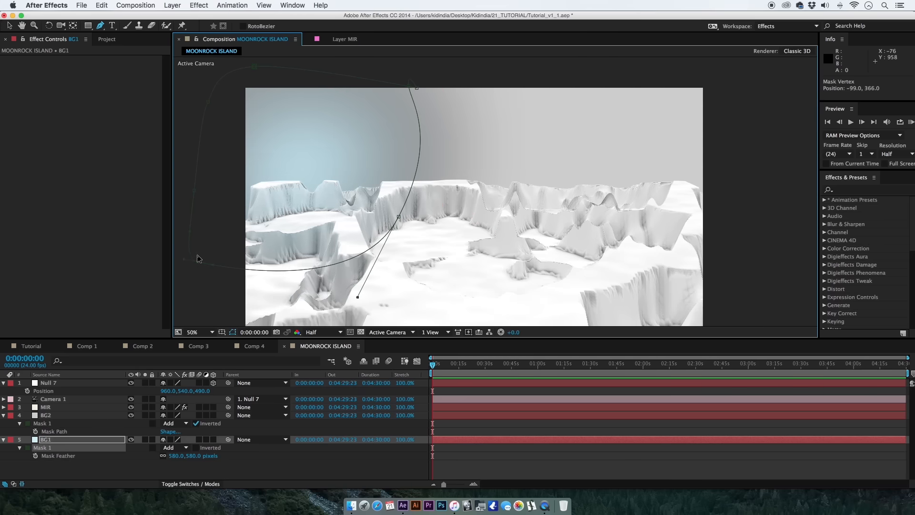
left_click(400, 214)
left_click_drag(399, 216, 441, 75)
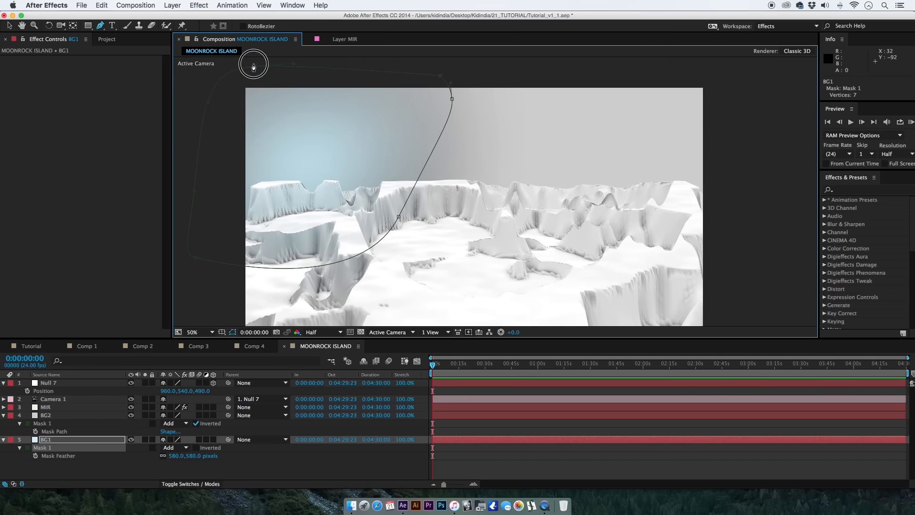
left_click_drag(195, 257, 199, 247)
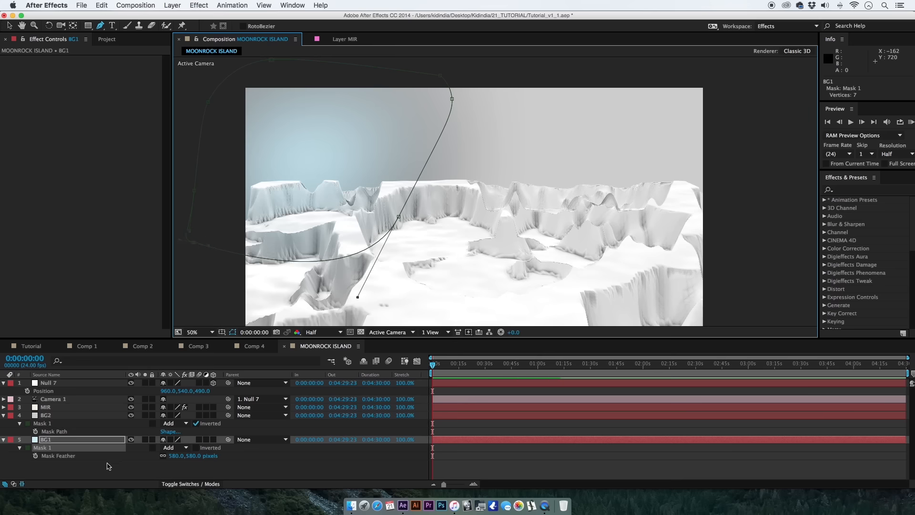
Stretch the BG1 mask's upper-right vertex further right along the top of the frame, and deselect the layer.
left_click(111, 443)
key("g")
left_click_drag(453, 99, 507, 94)
left_click(439, 444)
scroll(403, 198, "down", 5)
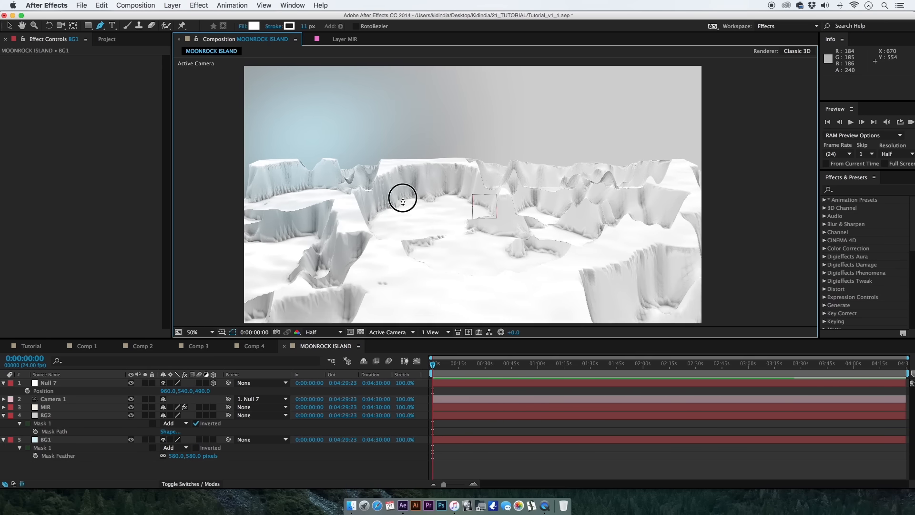
Enlarge the composition viewer and widen the BG1 mask, moving its upper-left corner outward and its right side well past the frame's centre.
left_click_drag(319, 339, 319, 381)
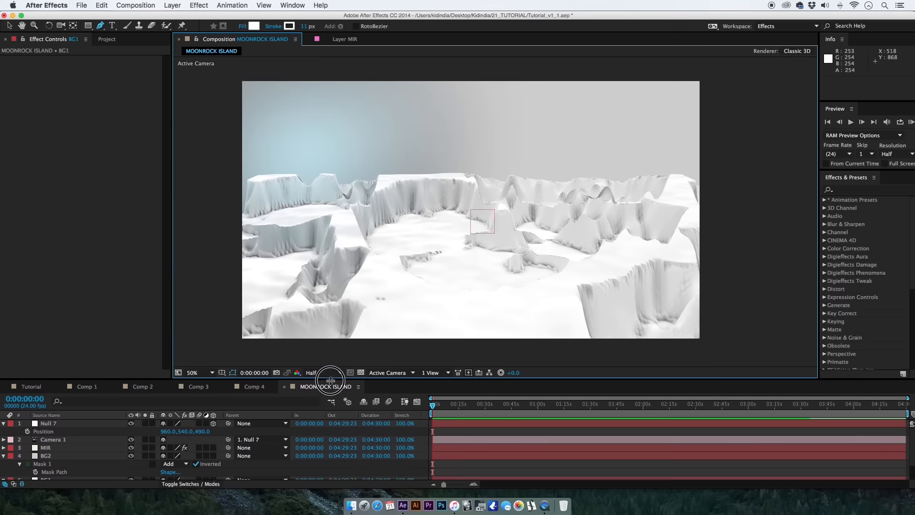
scroll(88, 472, "down", 2)
left_click(93, 459)
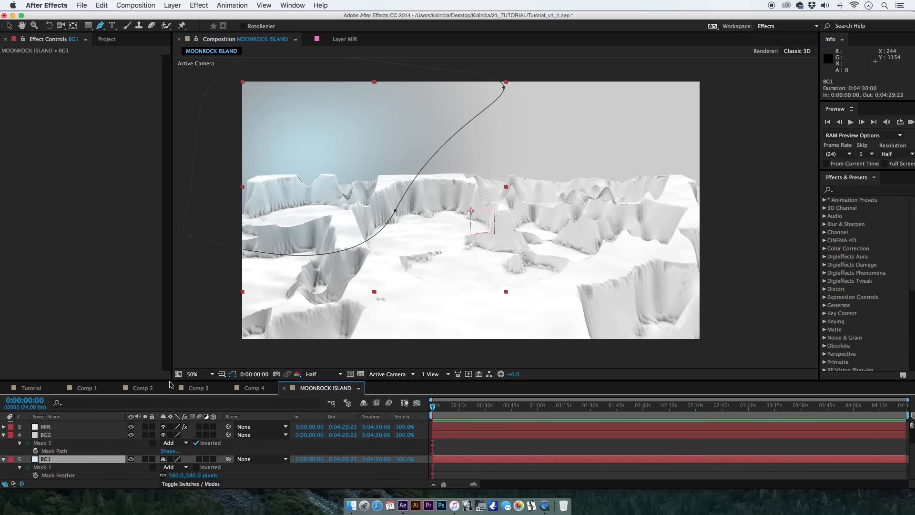
left_click_drag(204, 96, 187, 78)
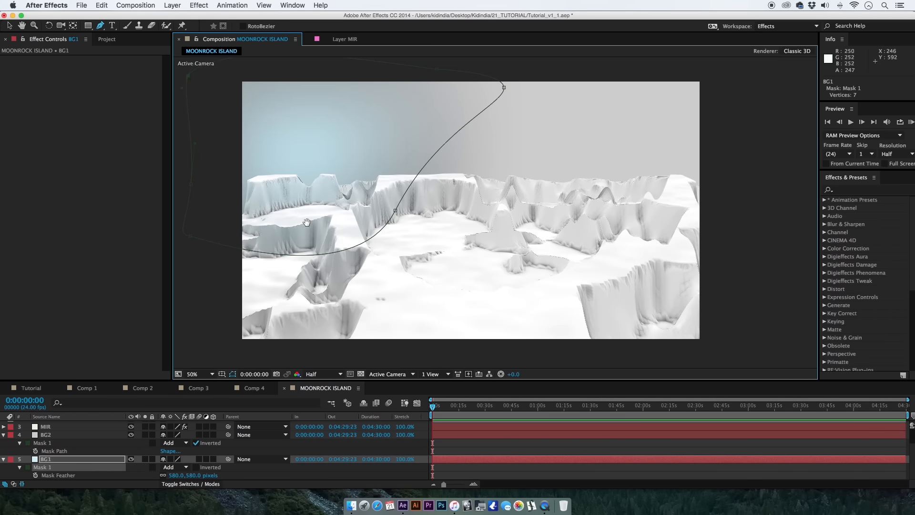
left_click_drag(306, 223, 348, 186)
left_click_drag(414, 195, 425, 228)
left_click_drag(546, 110, 593, 85)
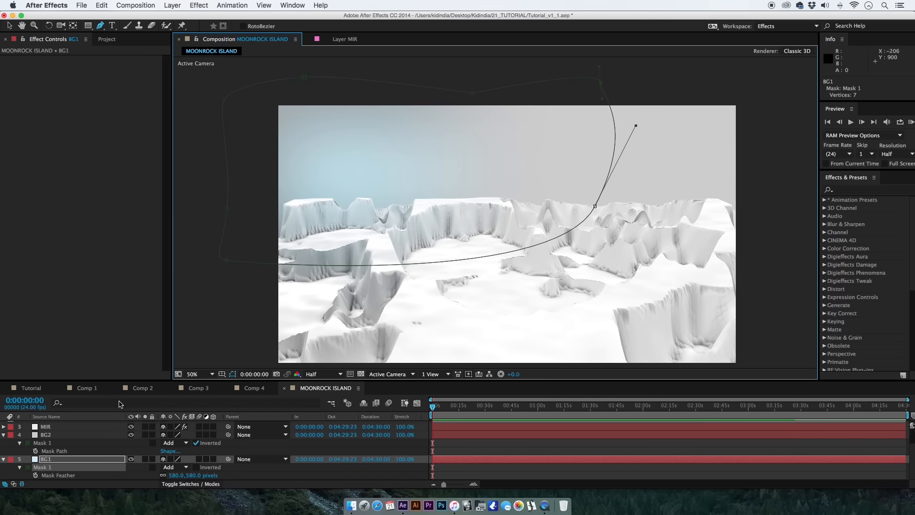
Reduce the BG1 mask's feather to 431 pixels.
scroll(171, 479, "up", 2)
key("f")
left_click_drag(173, 475, 99, 481)
Duplicate the BG1 solid and turn the copy into a new solid, BG3, in a very pale yellowish off-white.
left_click(97, 458)
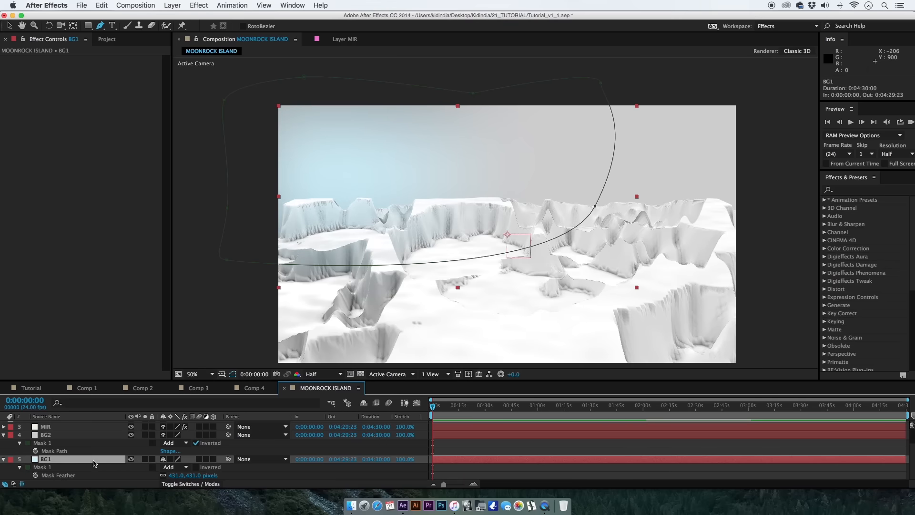
key("super+d")
left_click(172, 5)
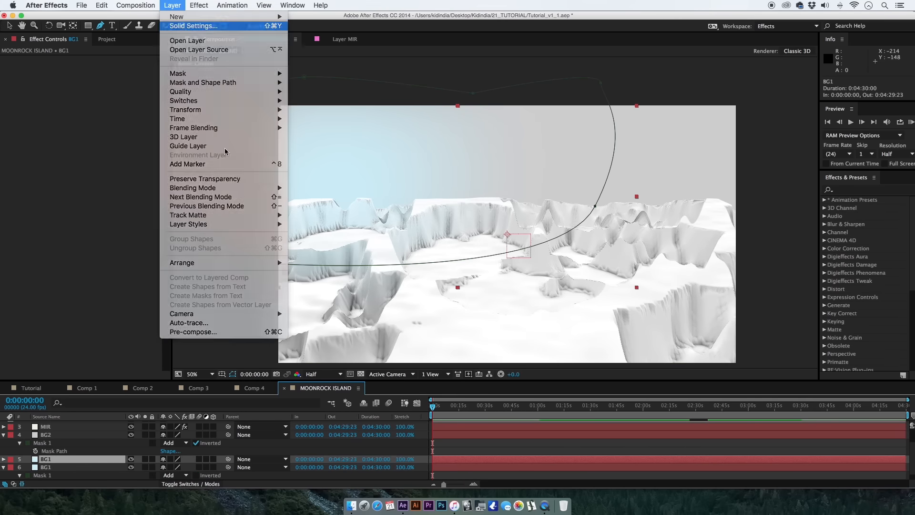
left_click(189, 25)
left_click(453, 304)
left_click(443, 413)
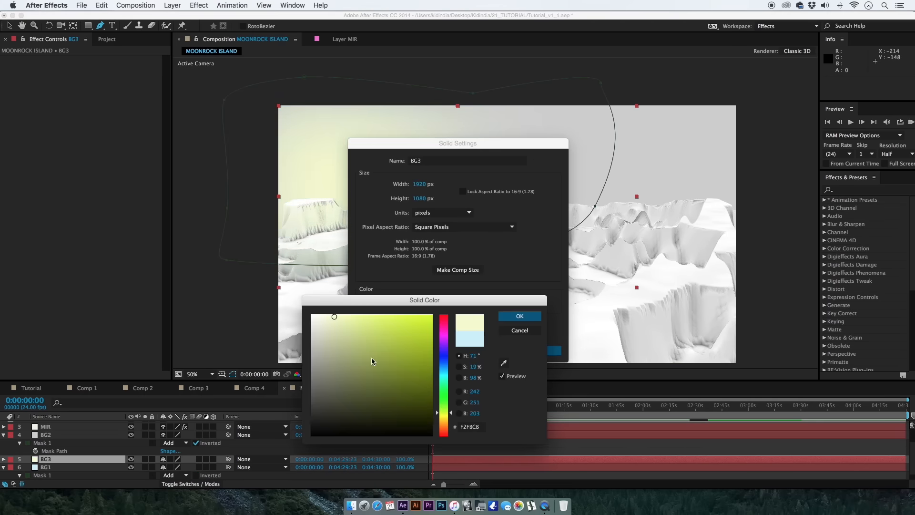
left_click_drag(334, 317, 315, 319)
left_click(520, 316)
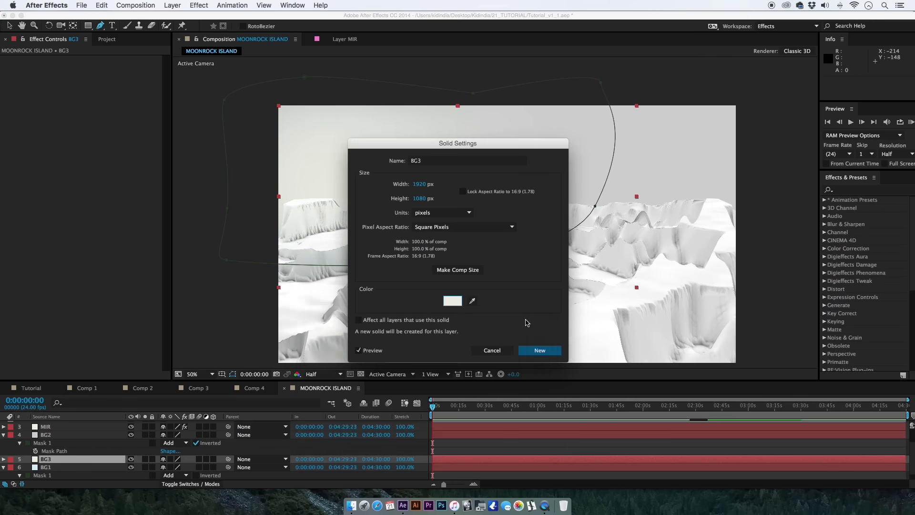
left_click(539, 352)
Move the whole BG3 mask right and slightly up, uncovering the blue at the left of the sky.
key("v")
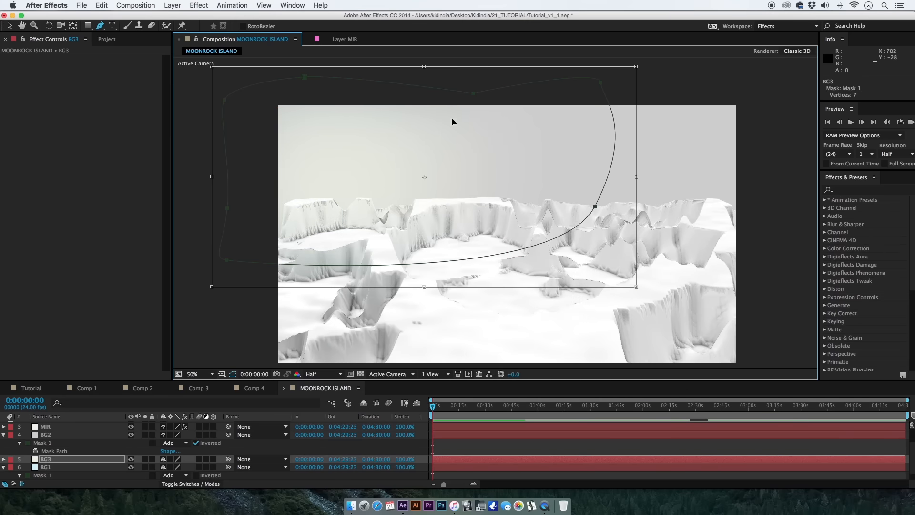
left_click_drag(470, 121, 618, 96)
left_click(506, 444)
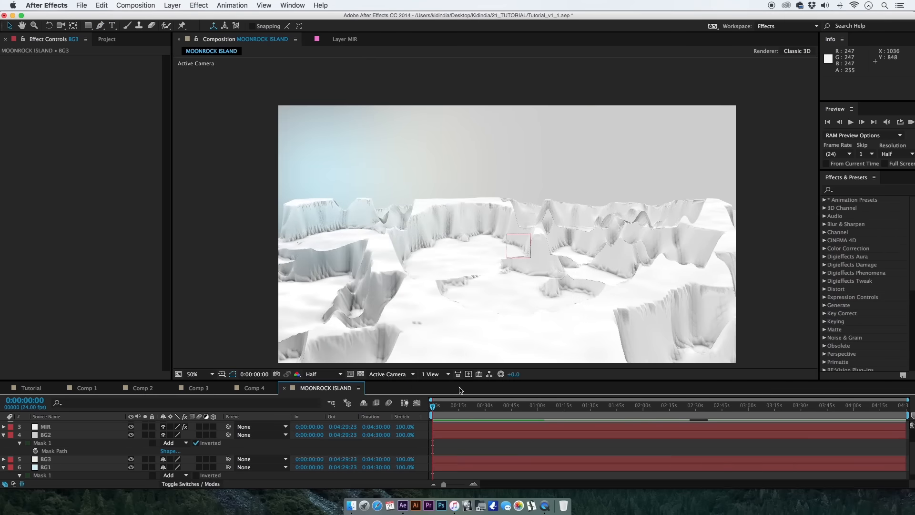
Reorder the layers so that BG2 sits directly below BG3.
key("h")
left_click_drag(405, 258, 392, 234)
key("v")
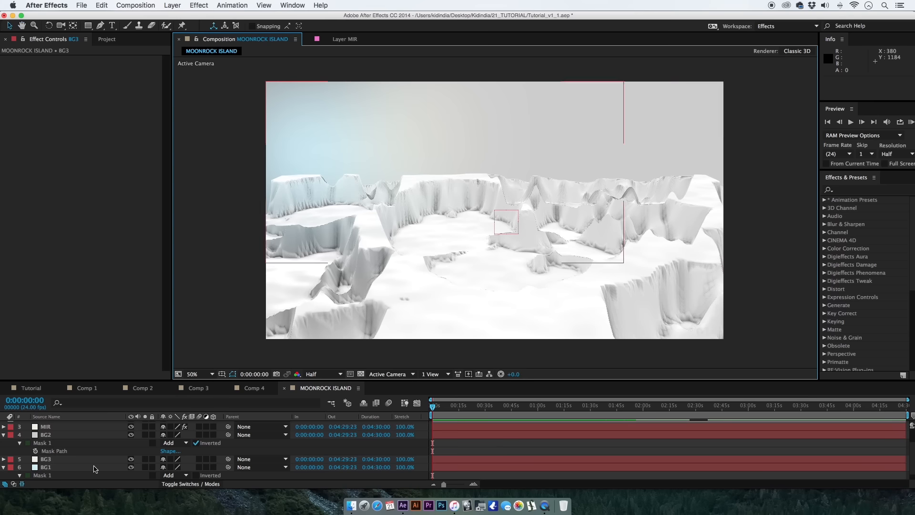
left_click_drag(75, 436, 78, 461)
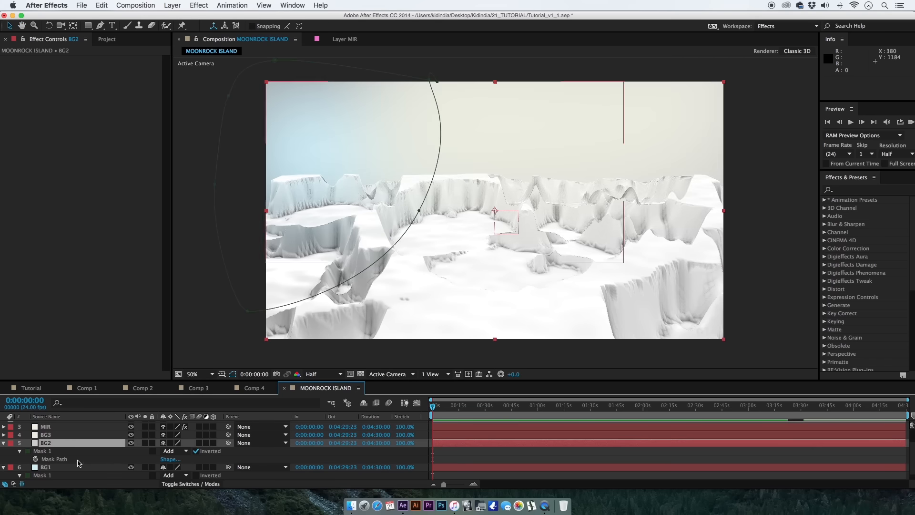
Narrow the BG3 mask by pulling its right-side vertices inward, limiting the cream tint to the middle of the sky.
left_click(91, 435)
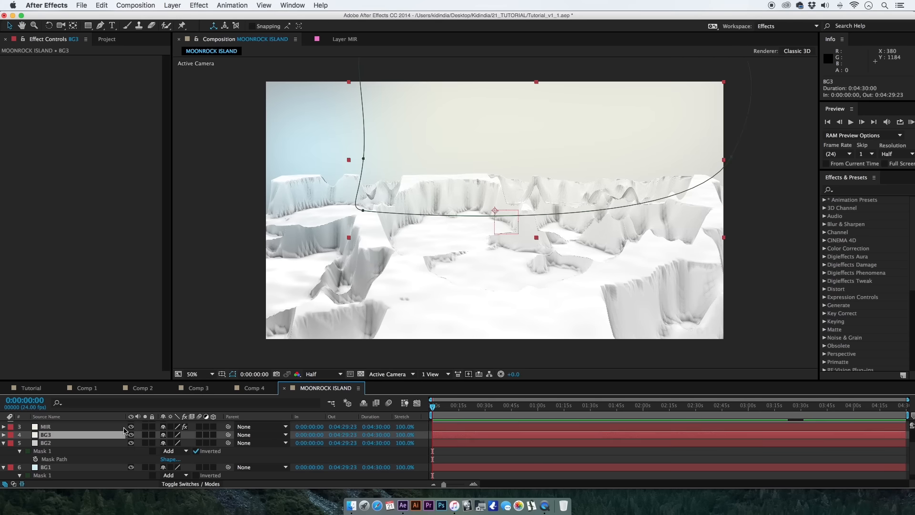
left_click(368, 206)
left_click_drag(665, 132, 644, 171)
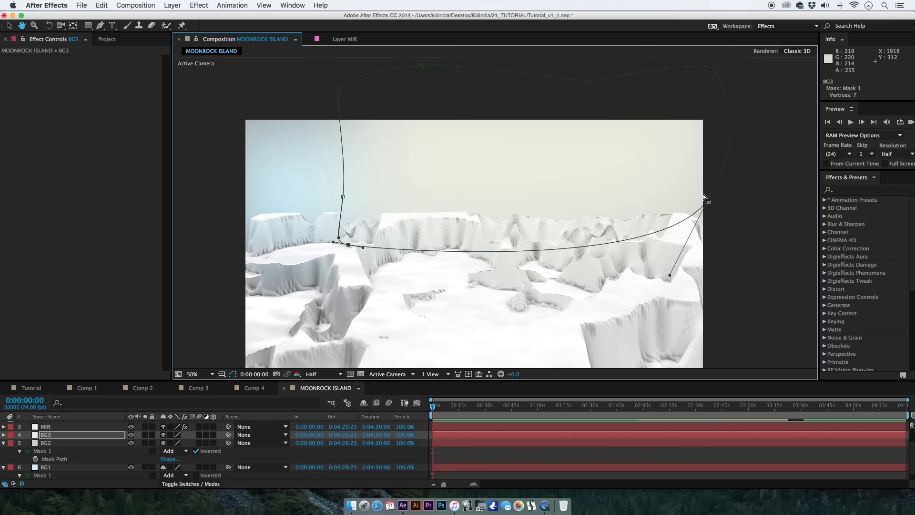
left_click_drag(707, 200, 525, 171)
left_click_drag(718, 75, 664, 65)
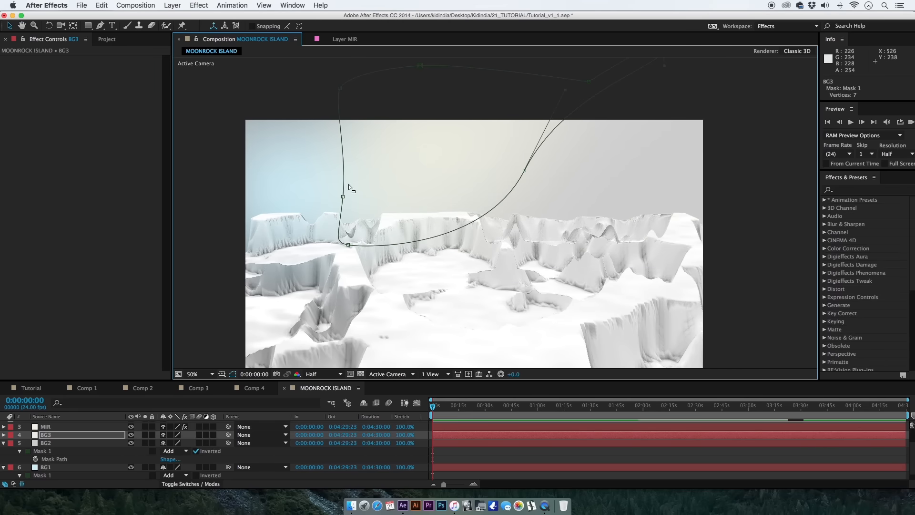
left_click(540, 458)
key("space")
left_click_drag(310, 278, 323, 224)
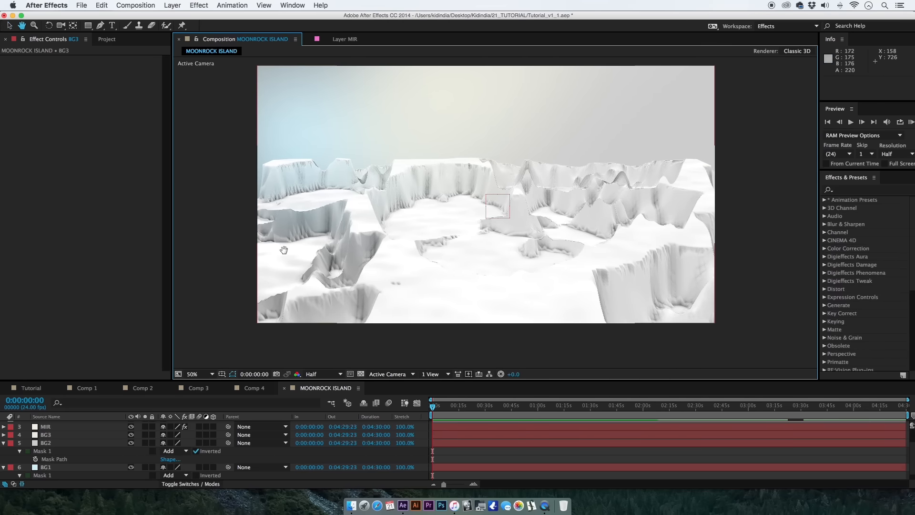
Extend the BG1 mask's right side to the frame's right edge and place the BG1 layer above BG2.
left_click(71, 468)
mouse_move(563, 172)
left_mouse_down()
mouse_move(511, 217)
mouse_move(737, 206)
mouse_move(663, 191)
left_mouse_up()
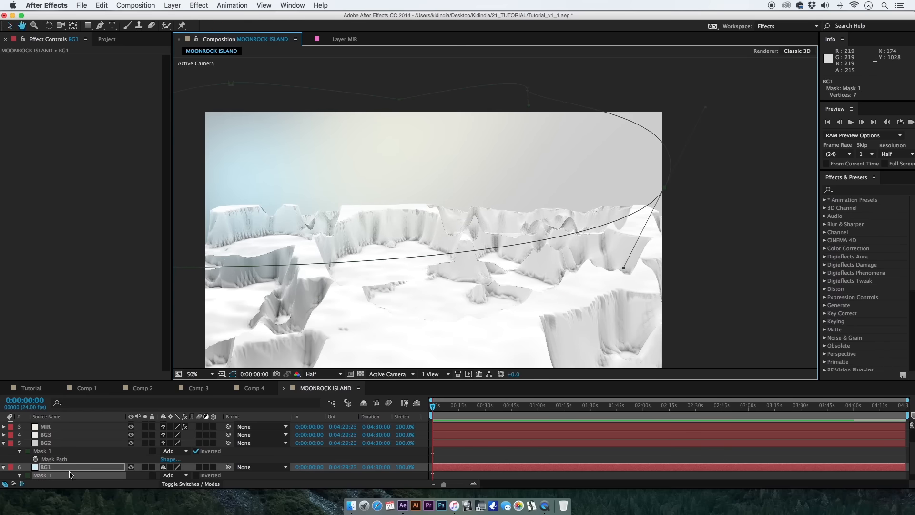
left_click_drag(71, 471, 64, 439)
left_click_drag(428, 286, 401, 270)
left_click(480, 467)
left_click(459, 456)
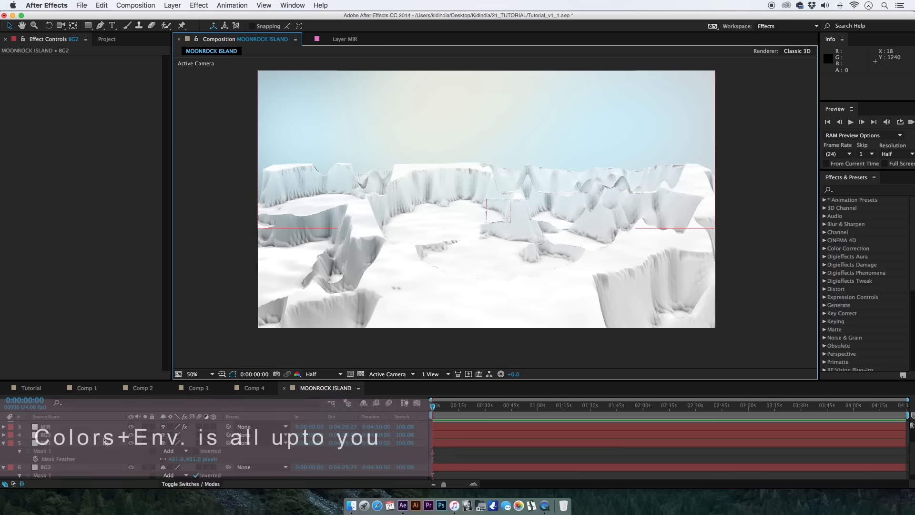
Push the camera in toward the terrain by setting Null 7's Z position to 1984.
left_click_drag(101, 453, 101, 453)
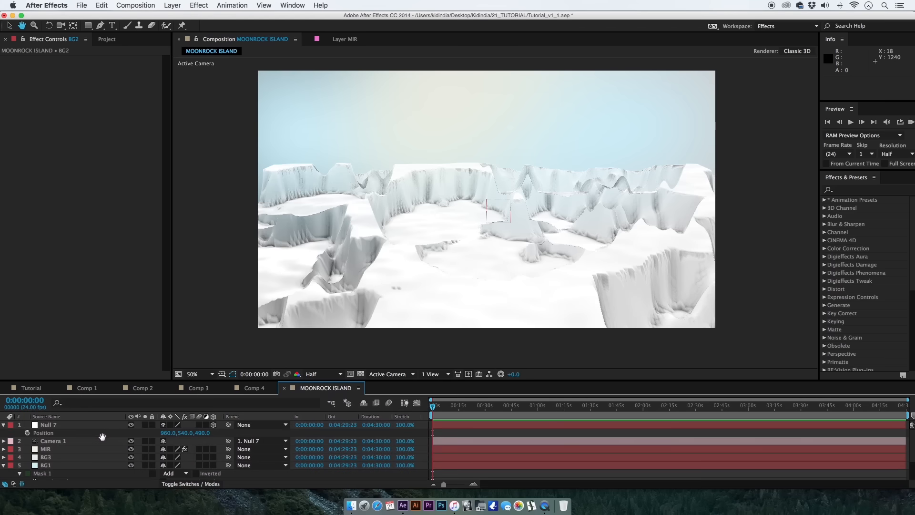
left_click(176, 439)
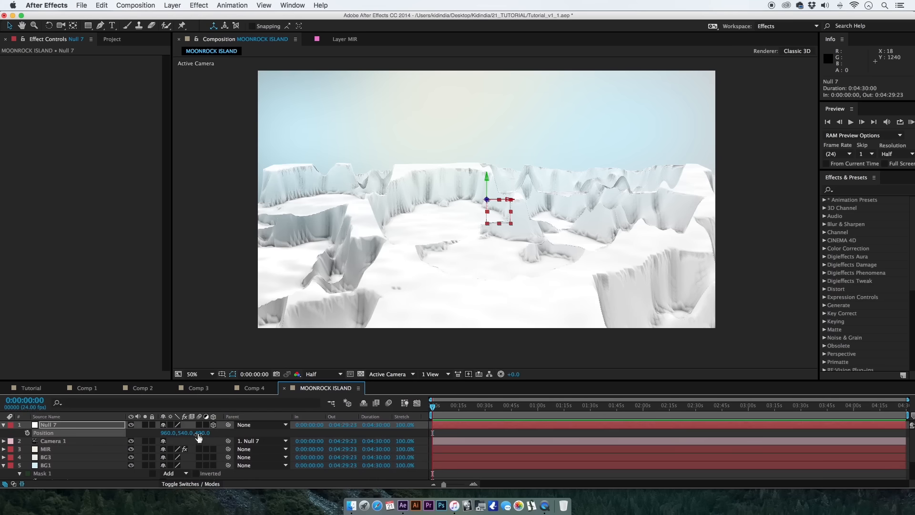
mouse_move(200, 437)
left_mouse_down()
mouse_move(276, 439)
mouse_move(159, 439)
mouse_move(139, 449)
mouse_move(206, 445)
left_mouse_up()
left_click_drag(254, 439, 305, 421)
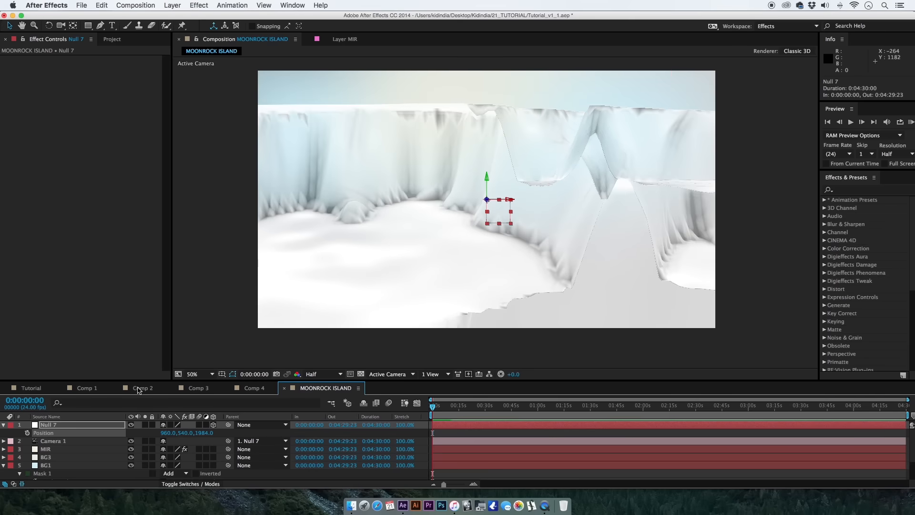
Refine the MIR terrain mesh by setting Mir's Vertices X to 640 and Vertices Y to 400.
left_click(69, 441)
left_click(110, 457)
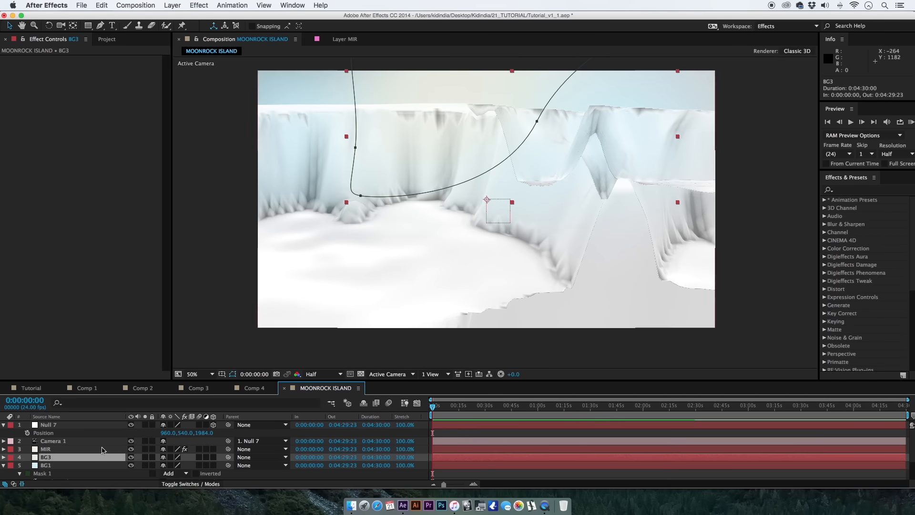
left_click(110, 449)
left_click(96, 117)
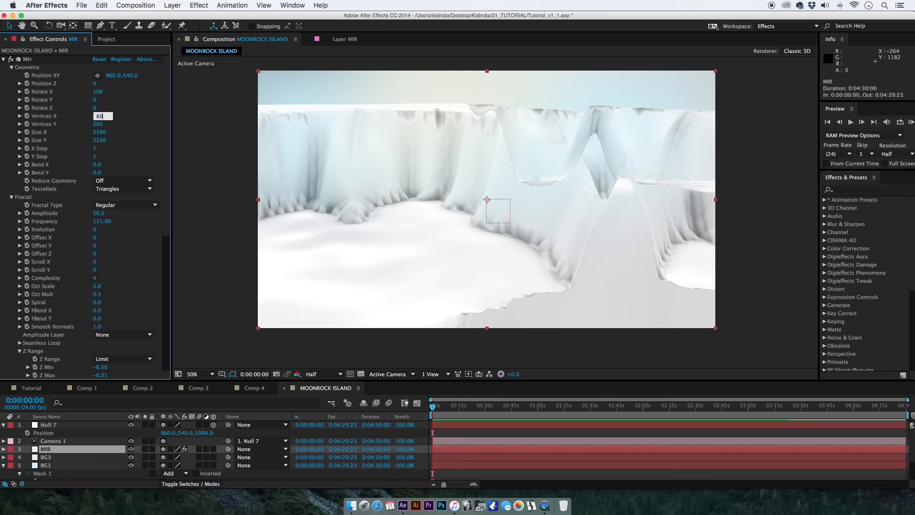
key("Tab")
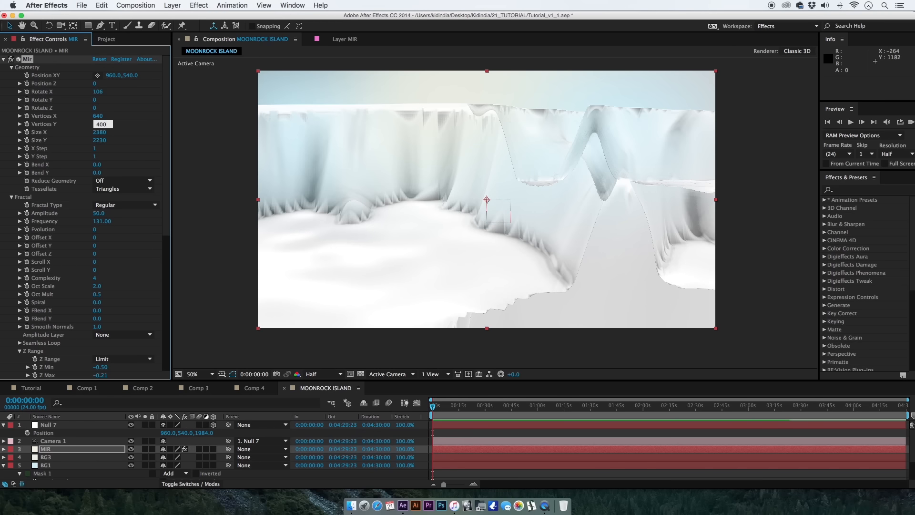
key("Return")
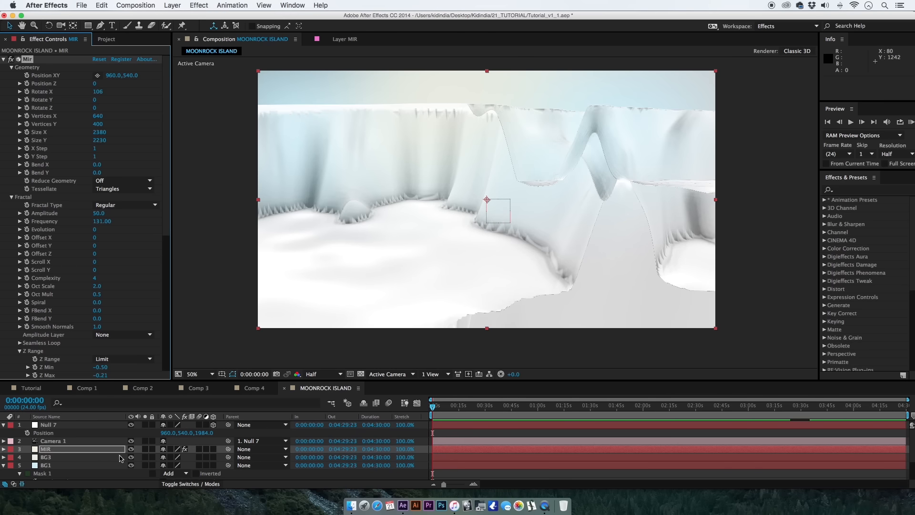
Pull the camera back from the terrain by setting Null 7's Z position to 1194.
left_click(106, 442)
left_click_drag(203, 433, 172, 441)
left_click(457, 458)
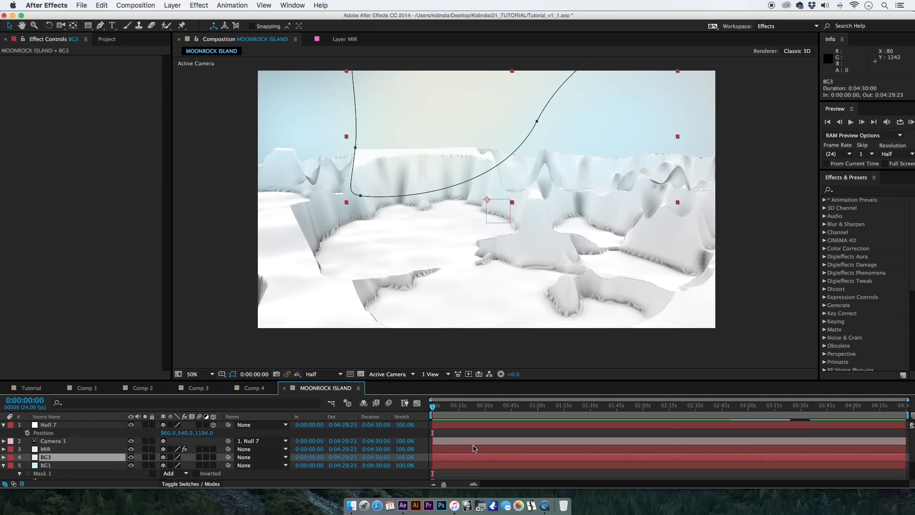
left_click(472, 443)
Turn the MIR terrain with Rotate Z, undoing the stronger rotations to keep it at -10.
left_click(71, 449)
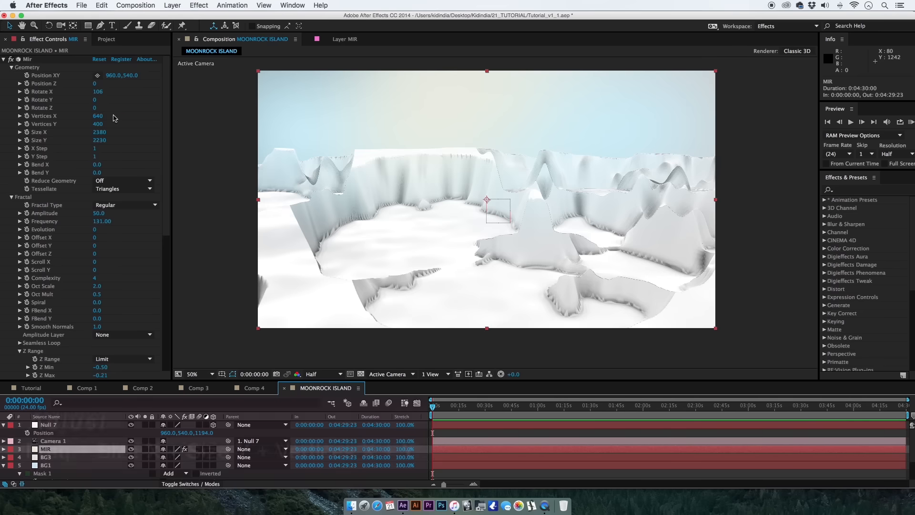
left_click(90, 102)
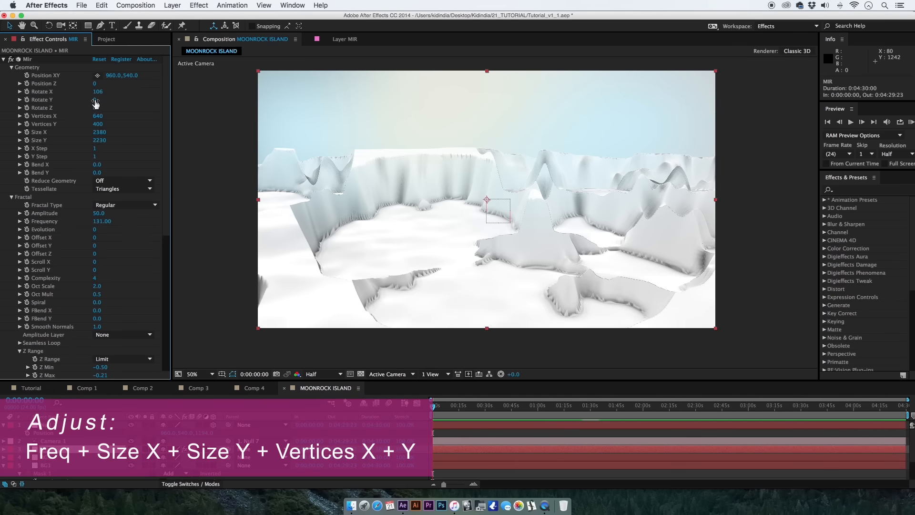
left_click_drag(95, 103, 1, 125)
key("super+z")
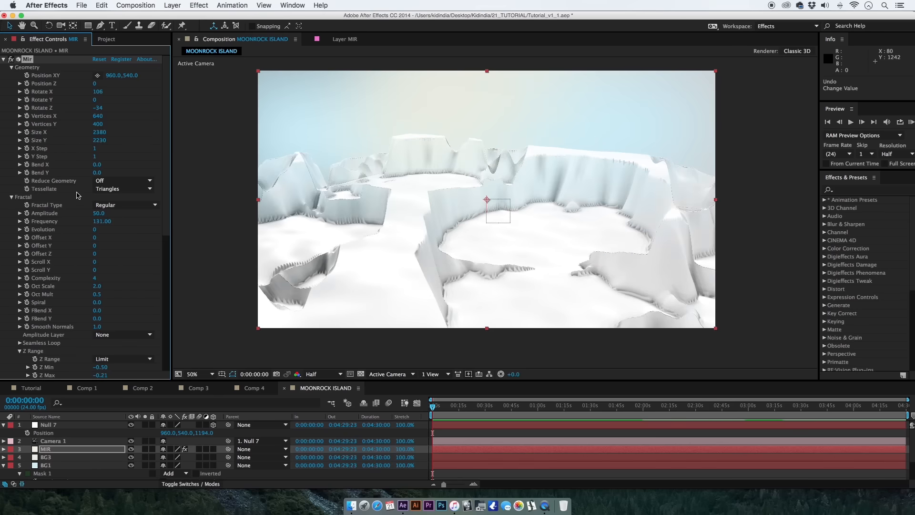
key("super+z")
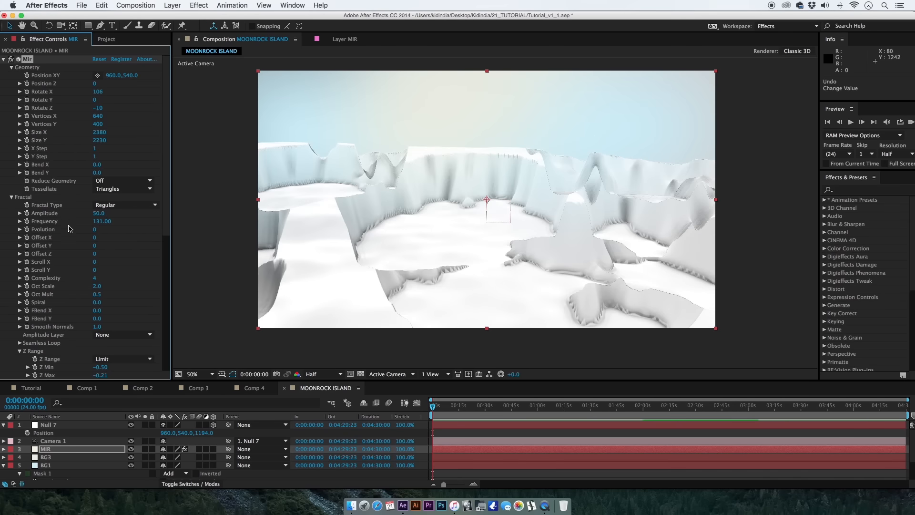
Create a 1920 x 1080 px solid layer named OF.
left_click(447, 433)
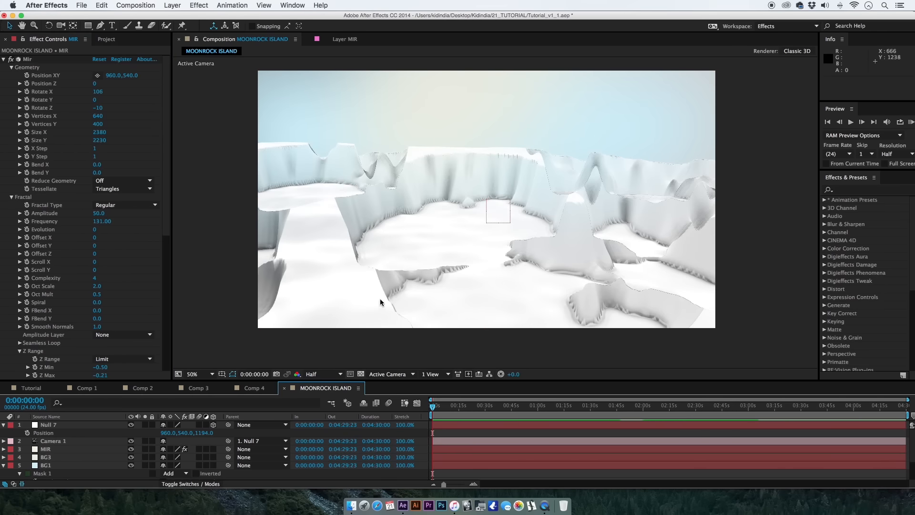
key("space")
left_click_drag(404, 307, 399, 311)
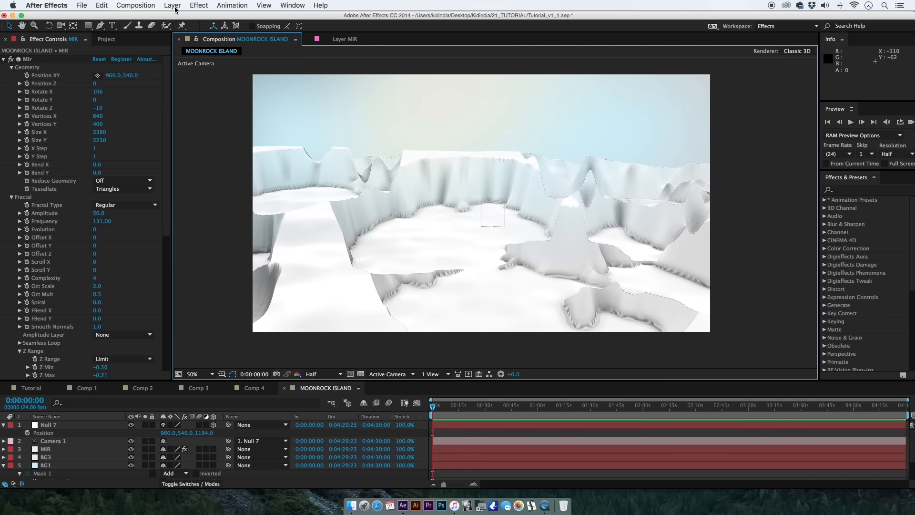
left_click(172, 5)
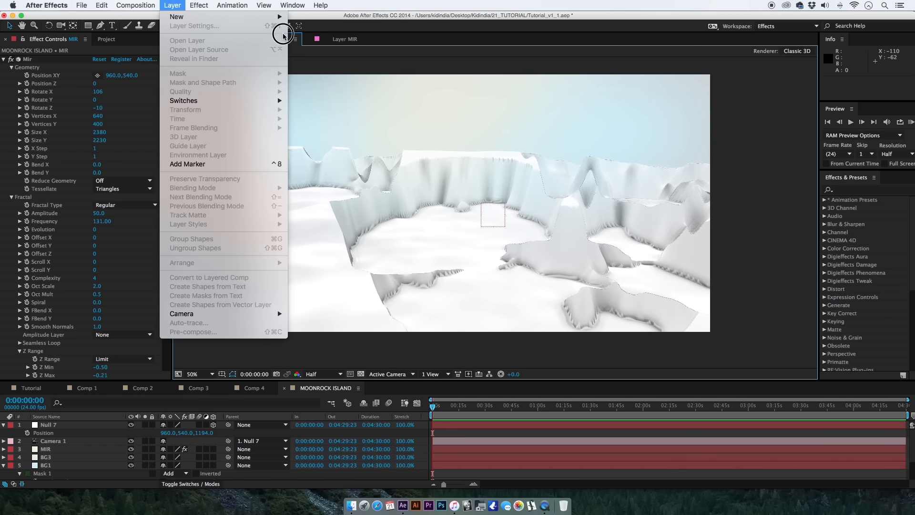
mouse_move(270, 23)
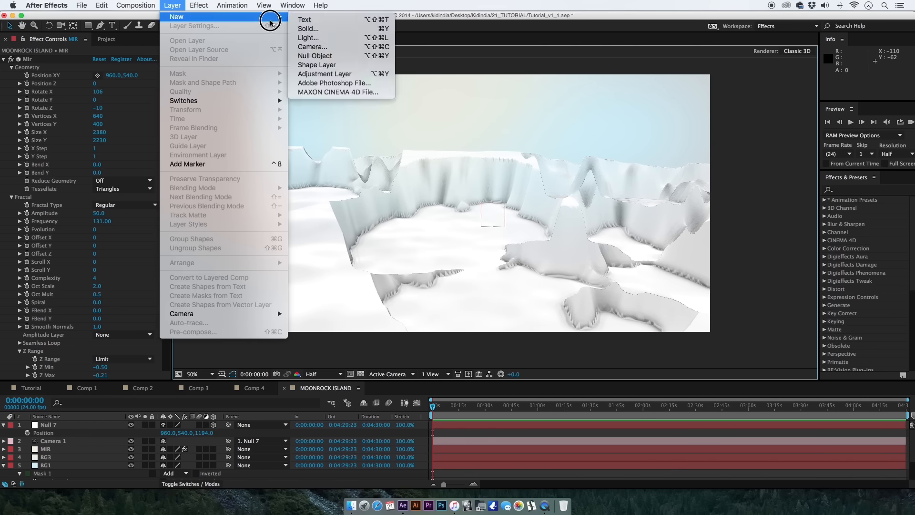
left_click(300, 30)
type("Of")
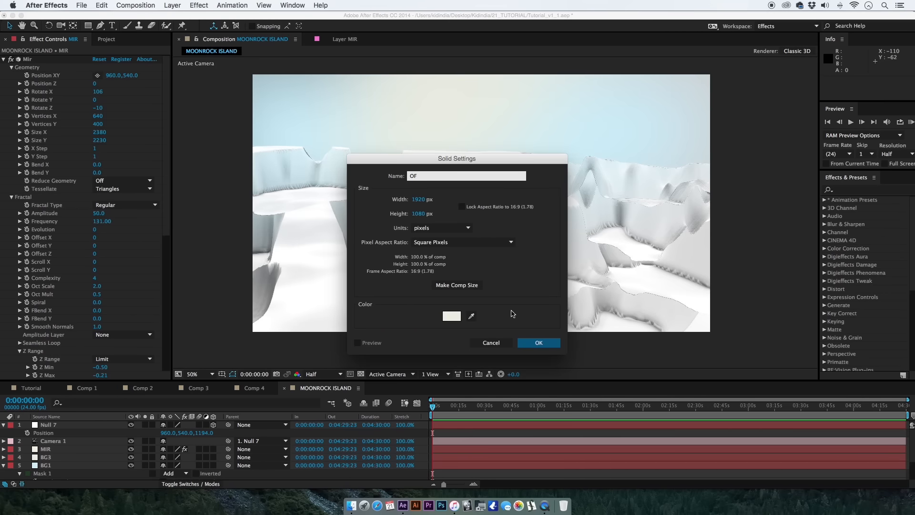
left_click(538, 342)
Apply Video Copilot's Optical Flares to the OF layer and move the flare source to about 456, 260.
left_click(199, 5)
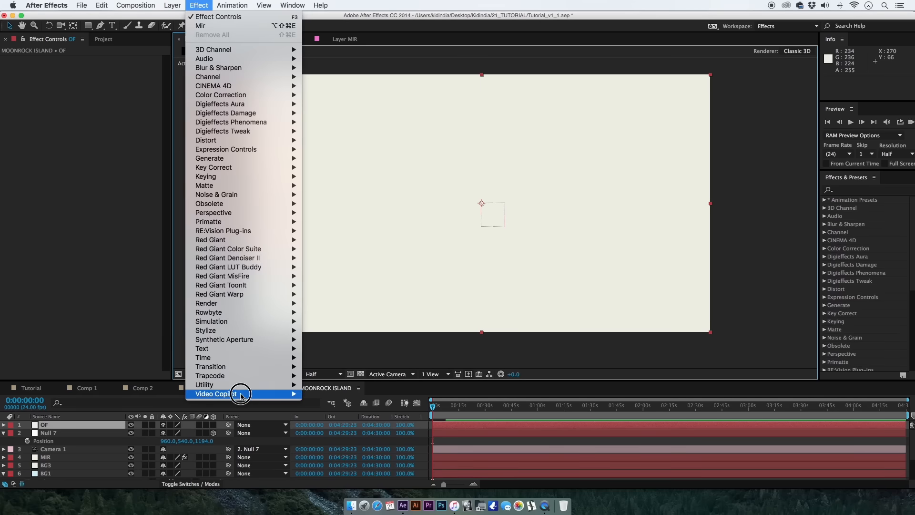
mouse_move(241, 395)
left_click(333, 402)
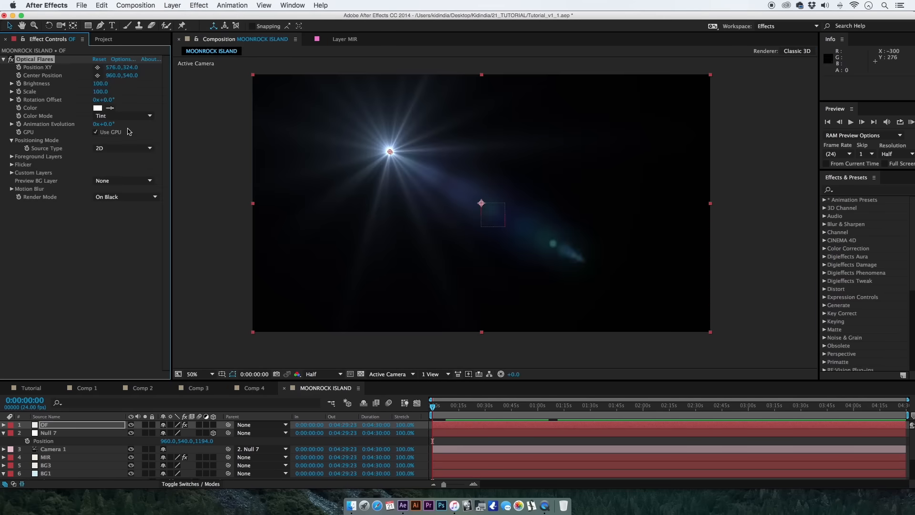
left_click_drag(390, 152, 362, 137)
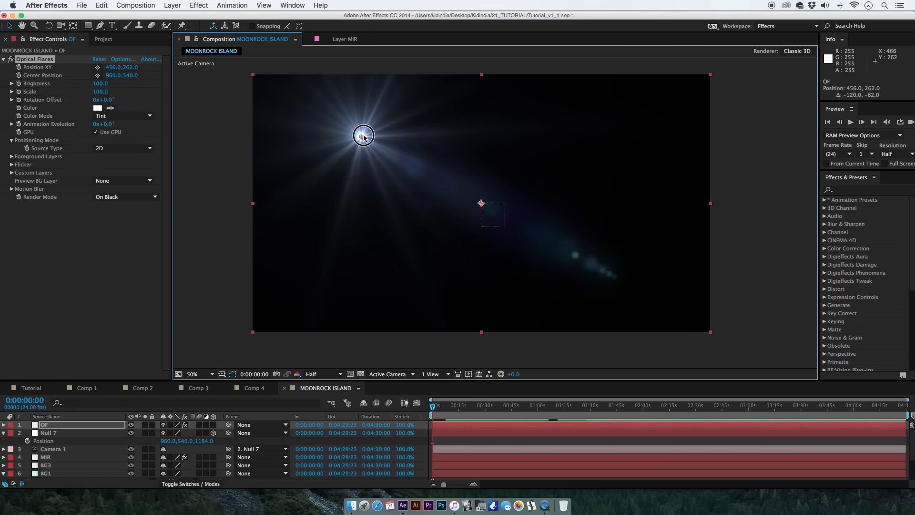
Simplify the flare by removing the last element in its stack and the Glint at its top, and accept the flare options.
left_click(123, 61)
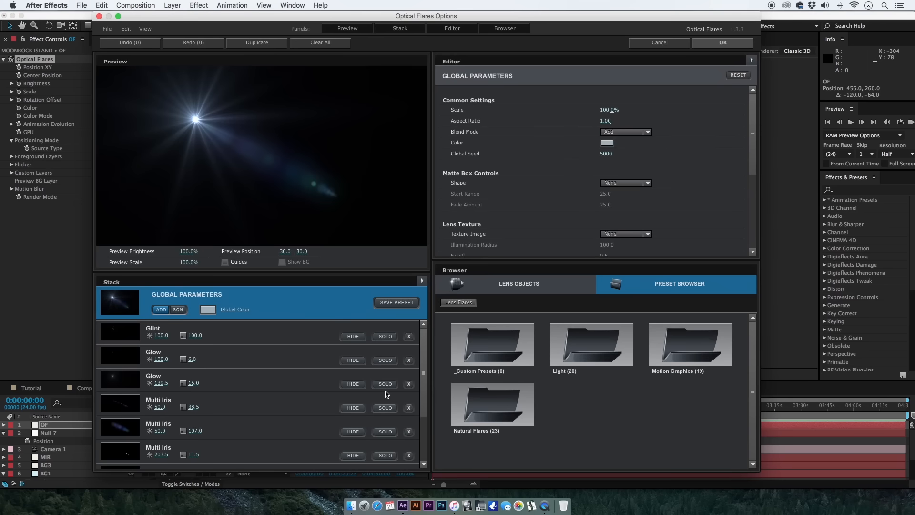
left_click_drag(425, 383, 426, 453)
left_click(409, 461)
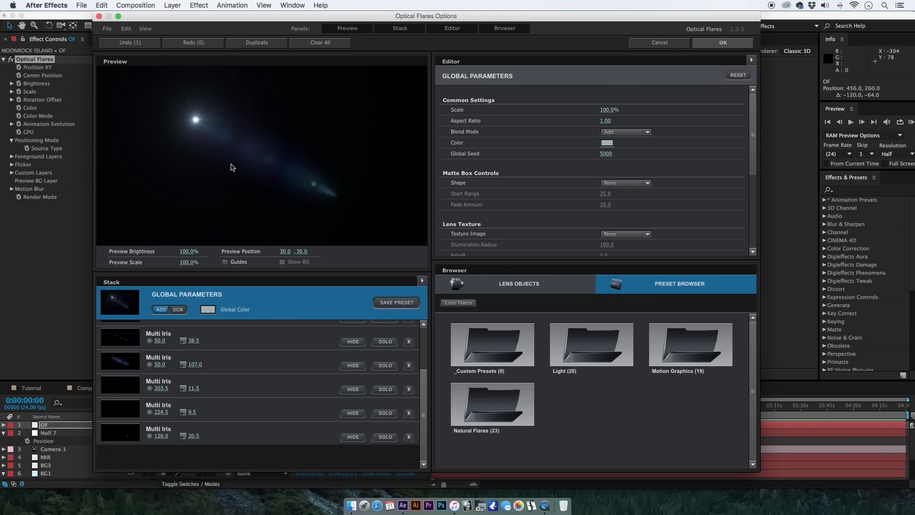
left_click_drag(423, 414, 423, 383)
left_click(253, 338)
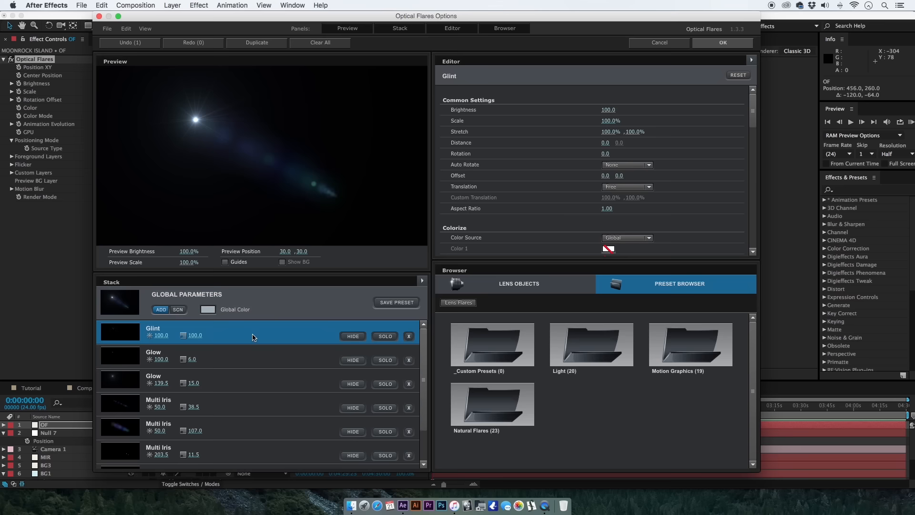
left_click(409, 336)
left_click_drag(196, 120, 205, 129)
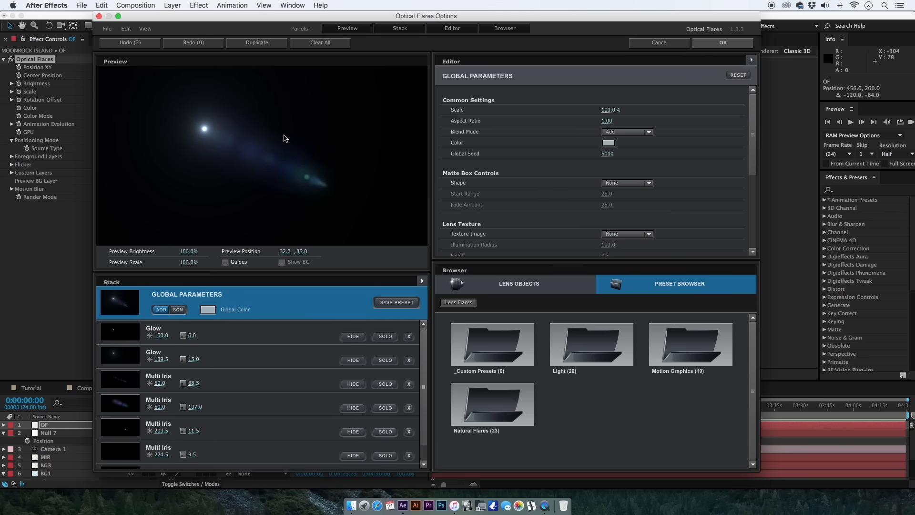
left_click(723, 43)
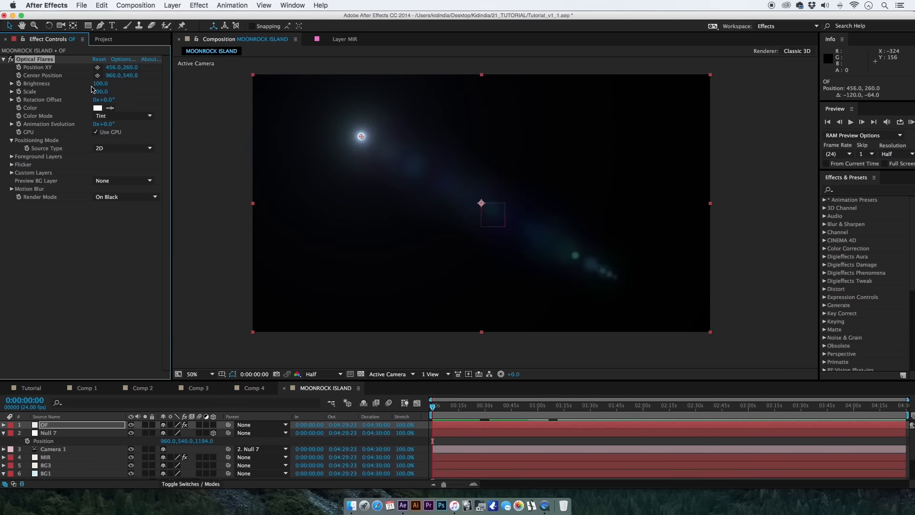
Set the flare's brightness to 230 and the OF layer's blending mode to Screen.
left_click_drag(99, 84, 122, 85)
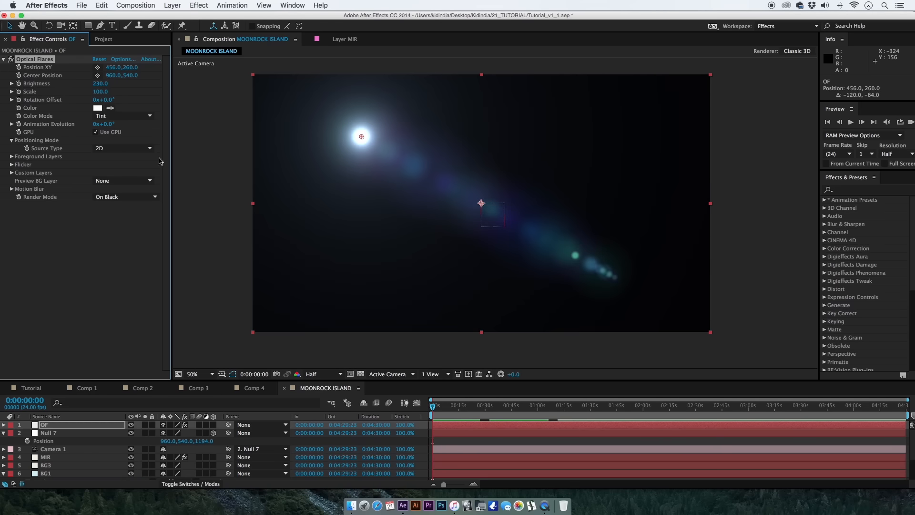
left_click(171, 483)
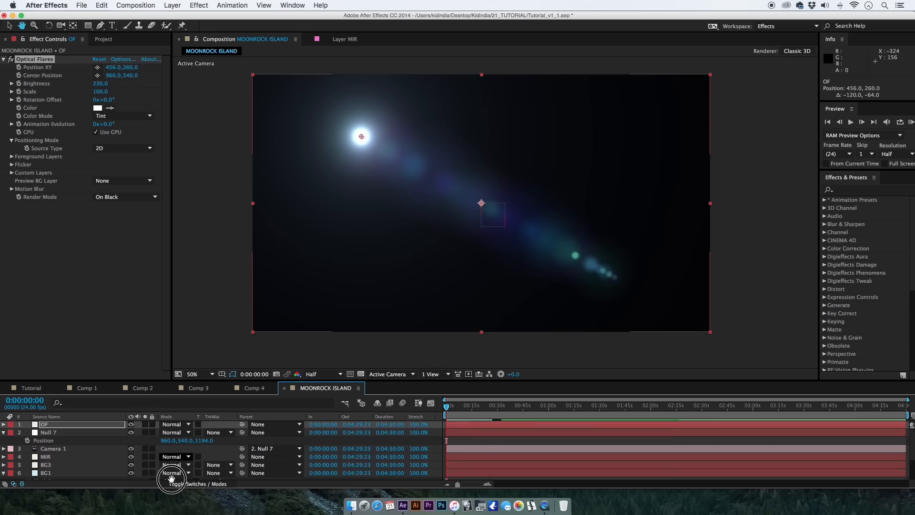
left_click(174, 424)
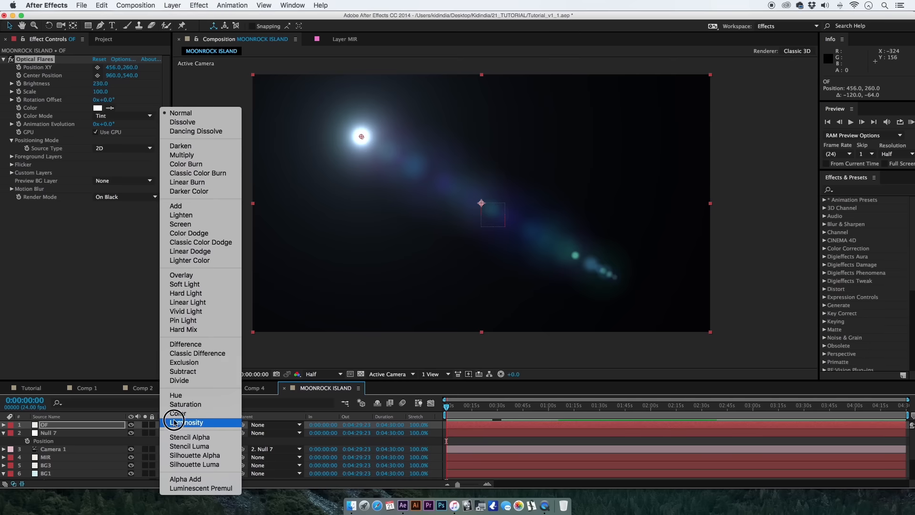
left_click(227, 224)
Raise the flare's brightness to 390 and move its source just above the frame at about 216, -20.
left_click_drag(362, 138, 282, 122)
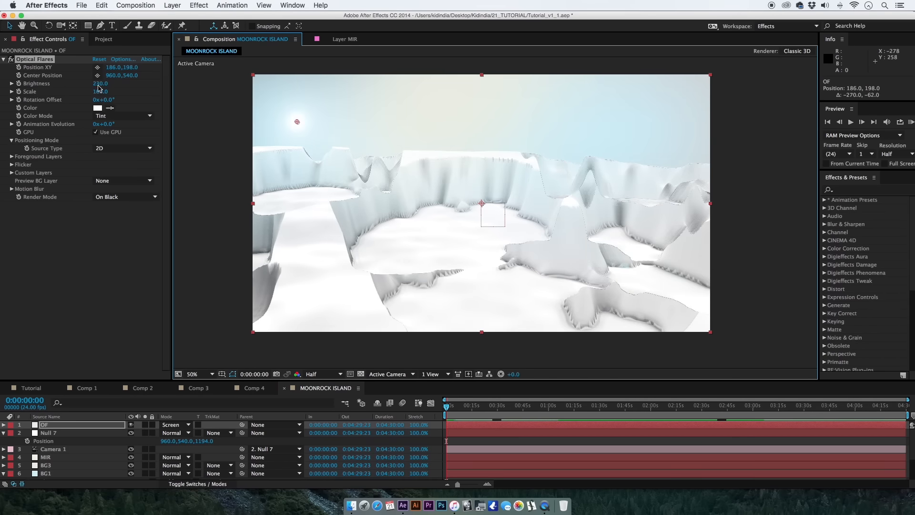
left_click_drag(99, 88, 113, 86)
left_click(302, 121)
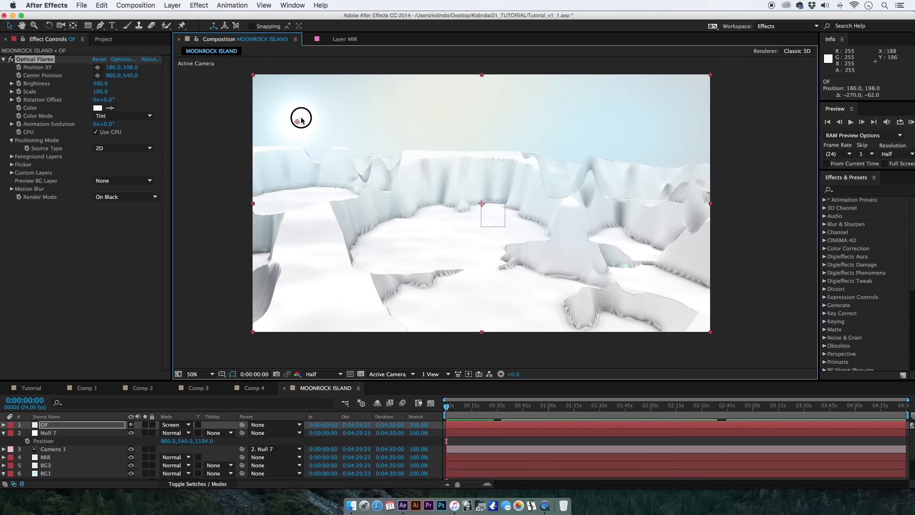
left_click_drag(302, 121, 305, 70)
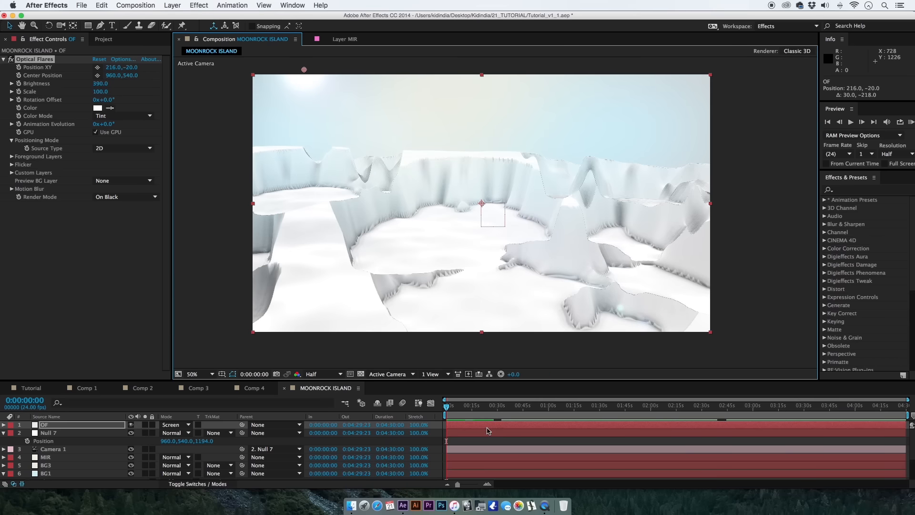
Change the BG3 solid's color from cream to a light neutral grey.
left_click(474, 442)
left_click(446, 407)
left_click(99, 467)
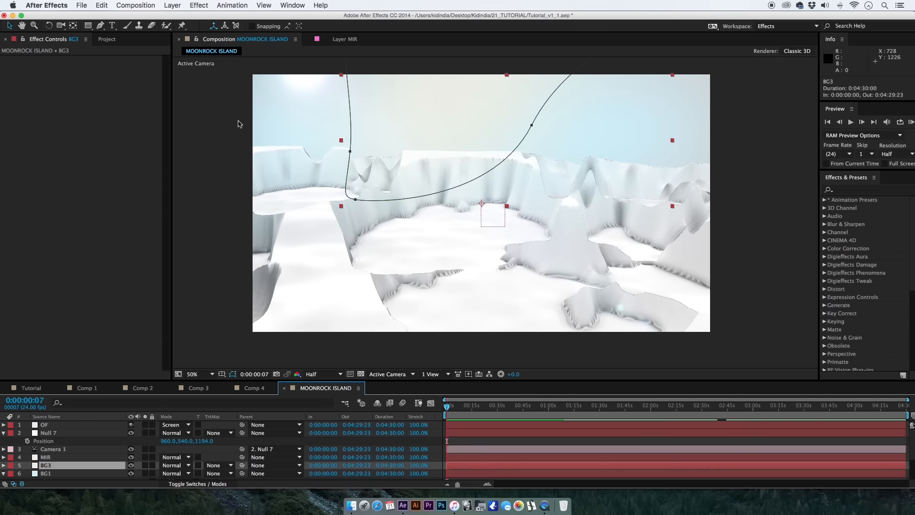
left_click(199, 5)
left_click(181, 26)
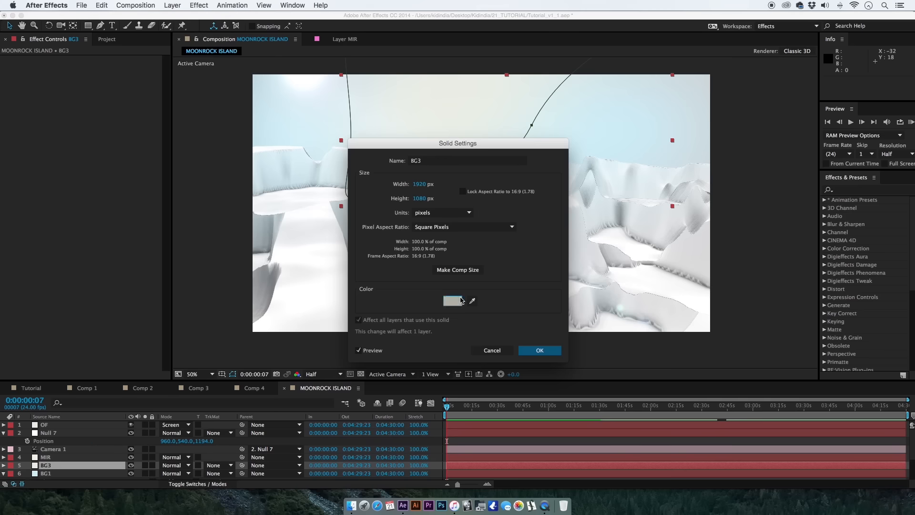
left_click(461, 300)
left_click(444, 419)
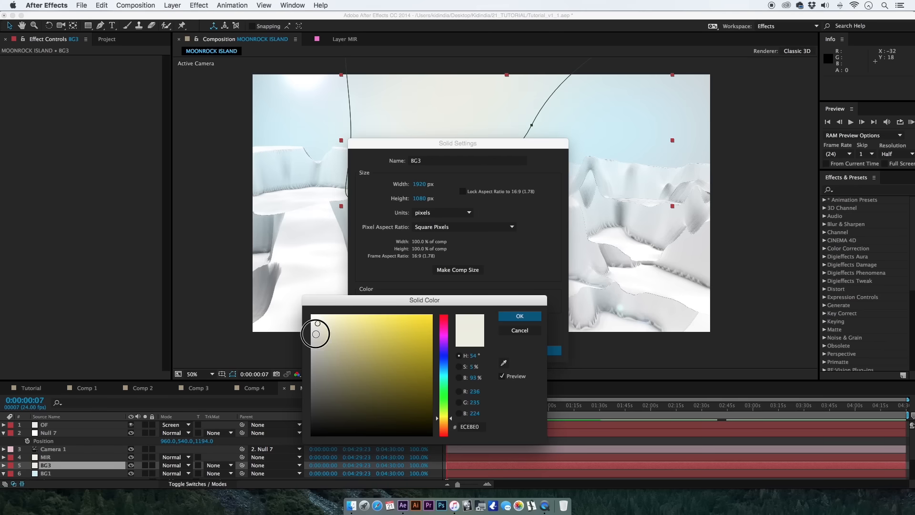
left_click(317, 327)
left_click(519, 316)
left_click(538, 354)
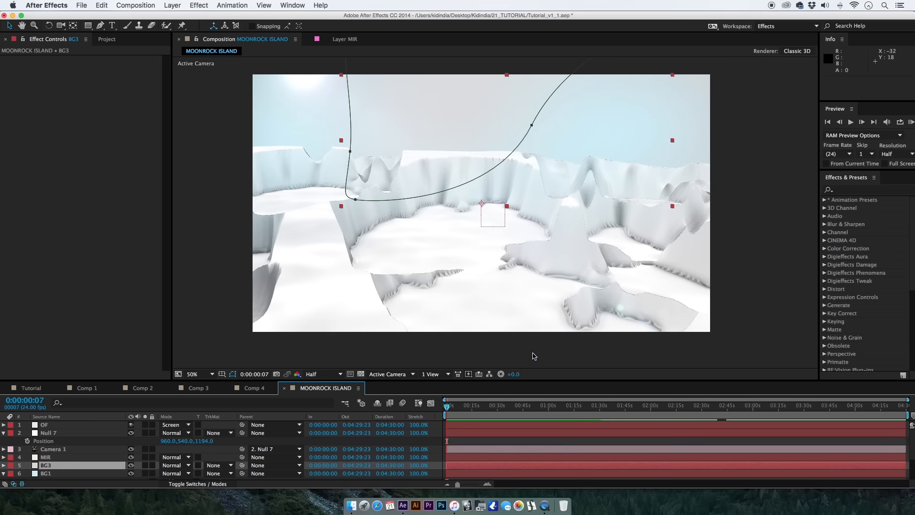
Create a new comp-sized solid named SNOW directly above the MIR layer.
left_click(504, 459)
key("space")
left_click_drag(379, 281, 354, 294)
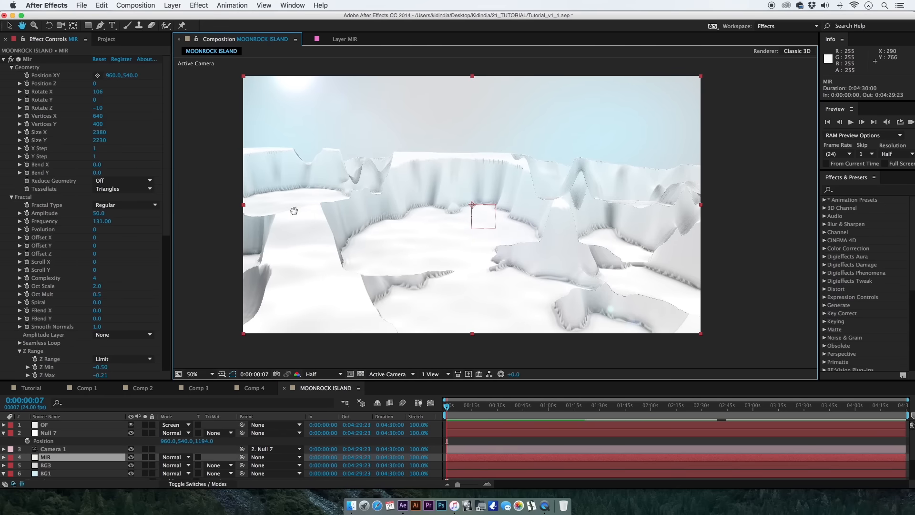
left_click(170, 4)
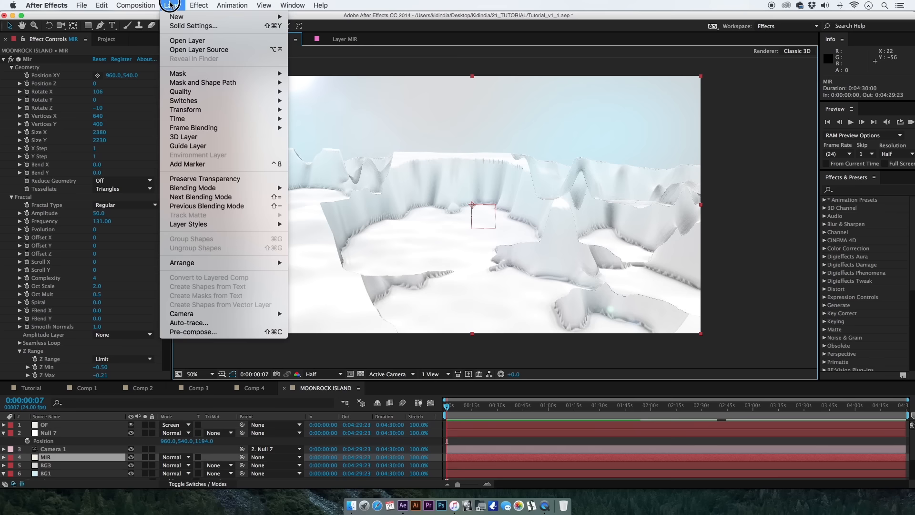
left_click(176, 18)
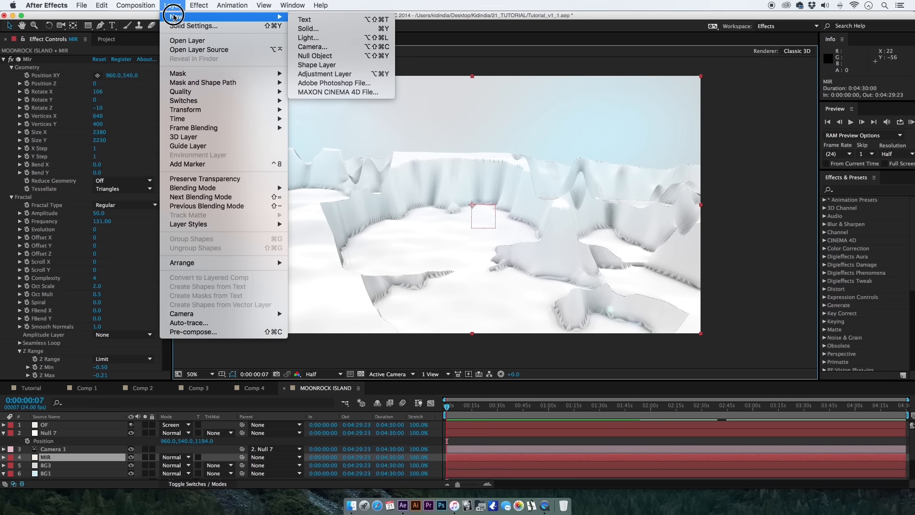
left_click(310, 29)
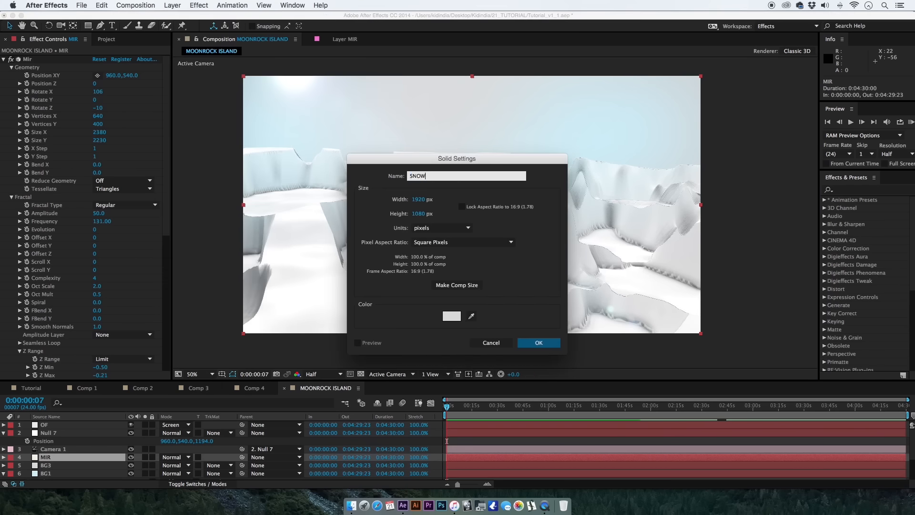
key("Return")
Apply the Trapcode Particular effect to the SNOW solid and solo the layer.
left_click(195, 6)
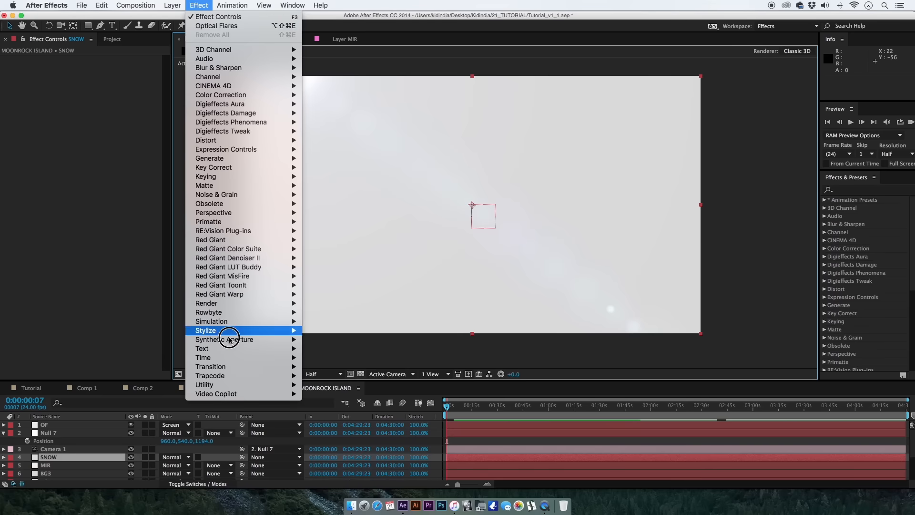
mouse_move(248, 378)
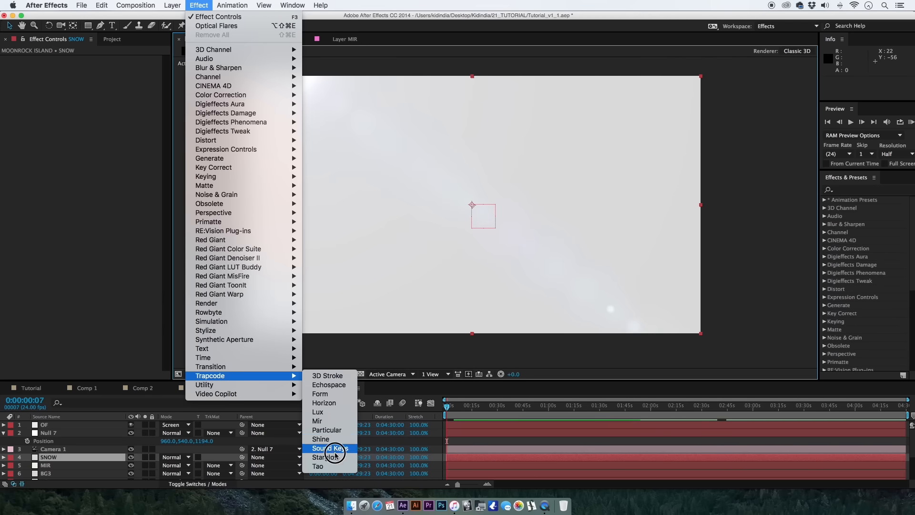
left_click(327, 430)
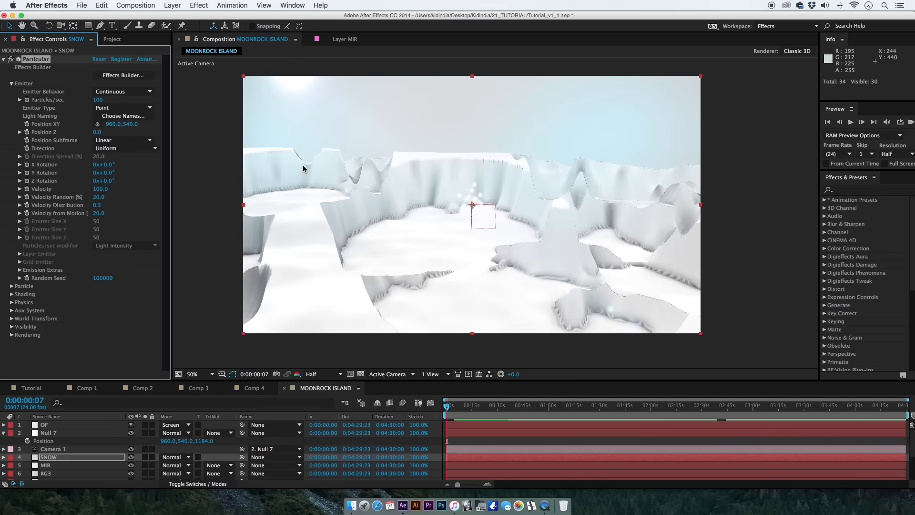
left_click(144, 457)
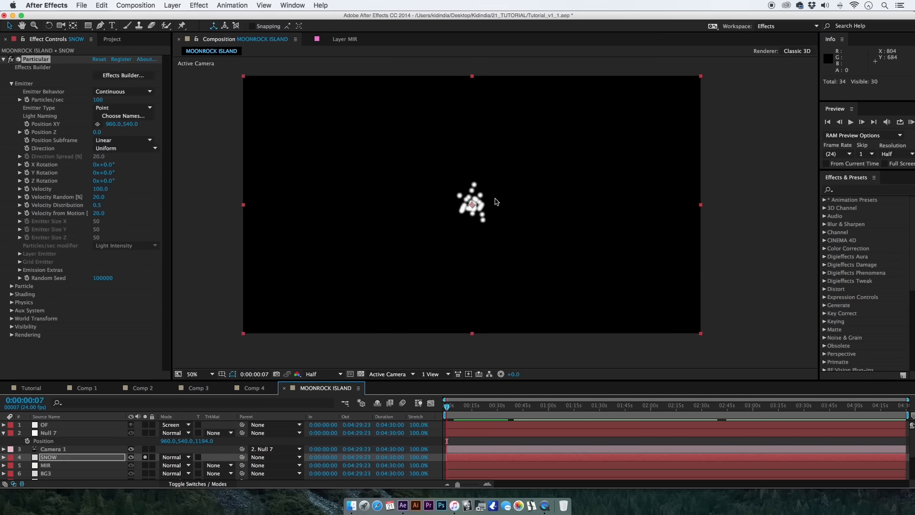
Move the playhead to 0:00:15:16 and set the snow emitter's particles per second to 50.
mouse_move(461, 408)
left_mouse_down()
mouse_move(510, 410)
mouse_move(473, 410)
left_mouse_up()
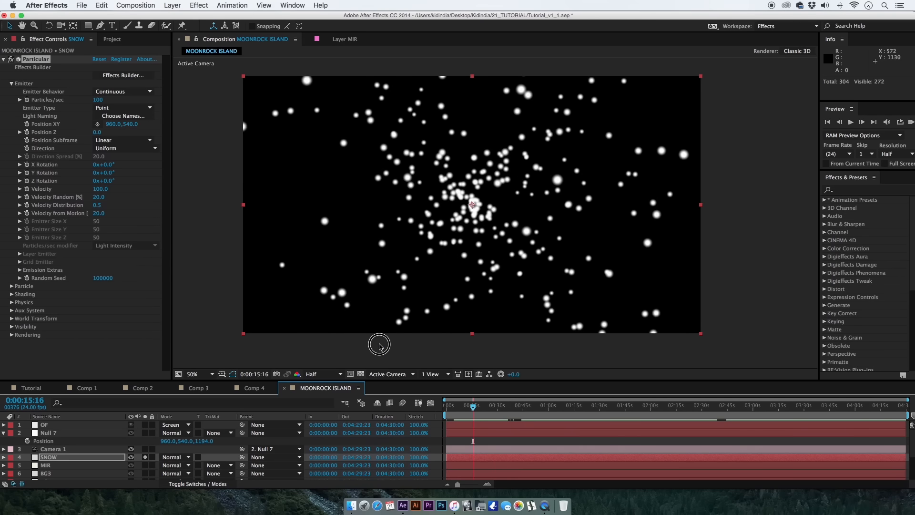
left_click_drag(357, 381, 358, 351)
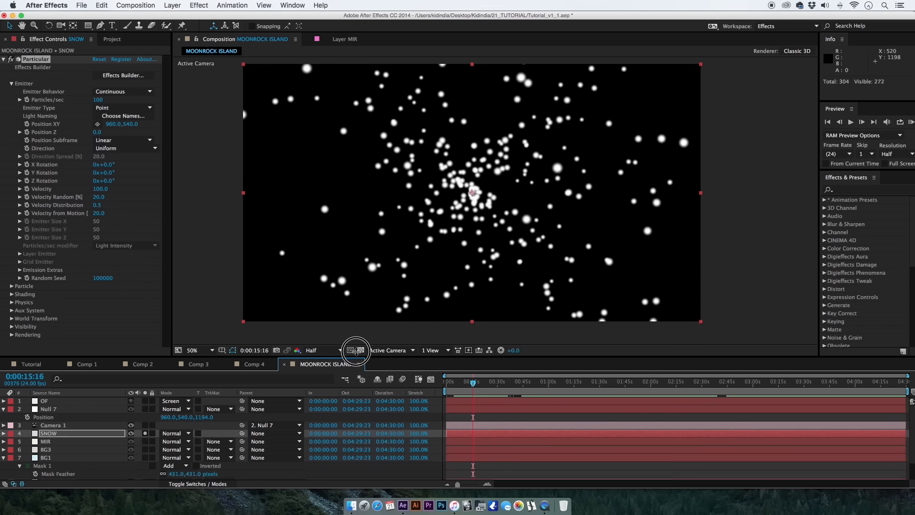
left_click(98, 101)
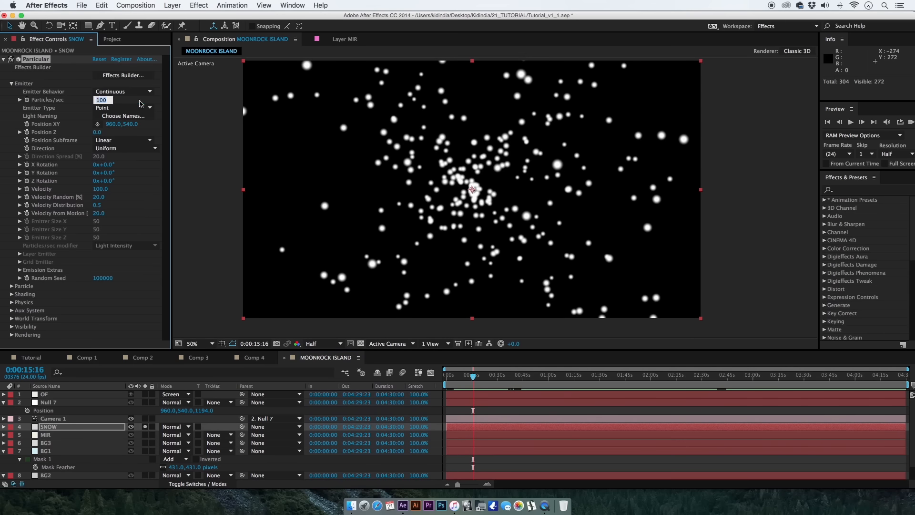
left_click(151, 197)
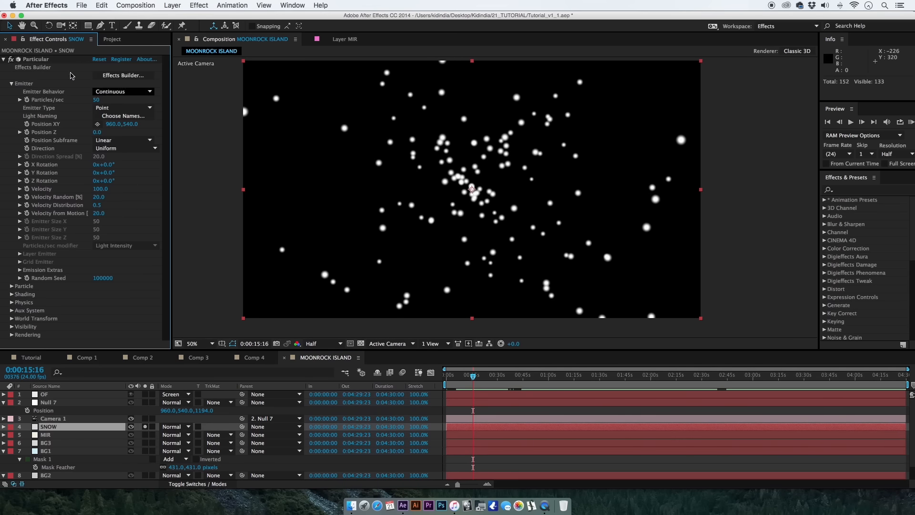
left_click(142, 60)
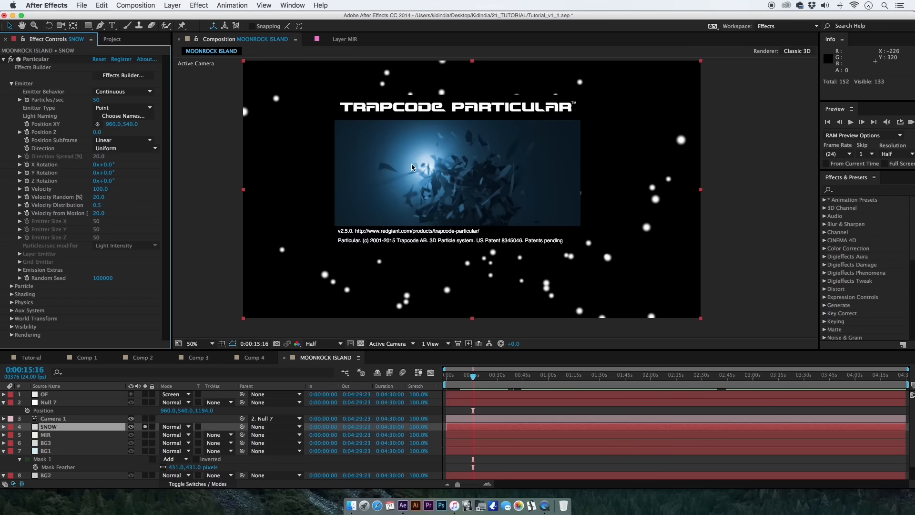
left_click(398, 198)
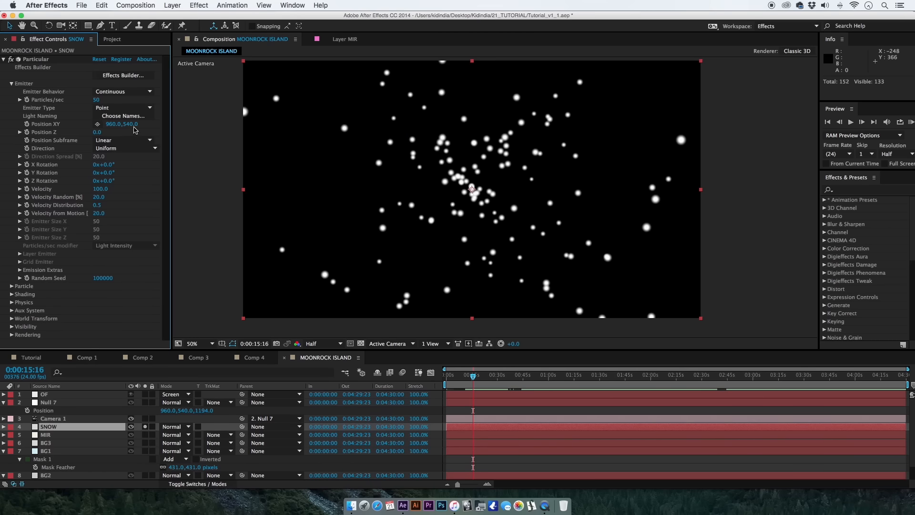
left_click(113, 92)
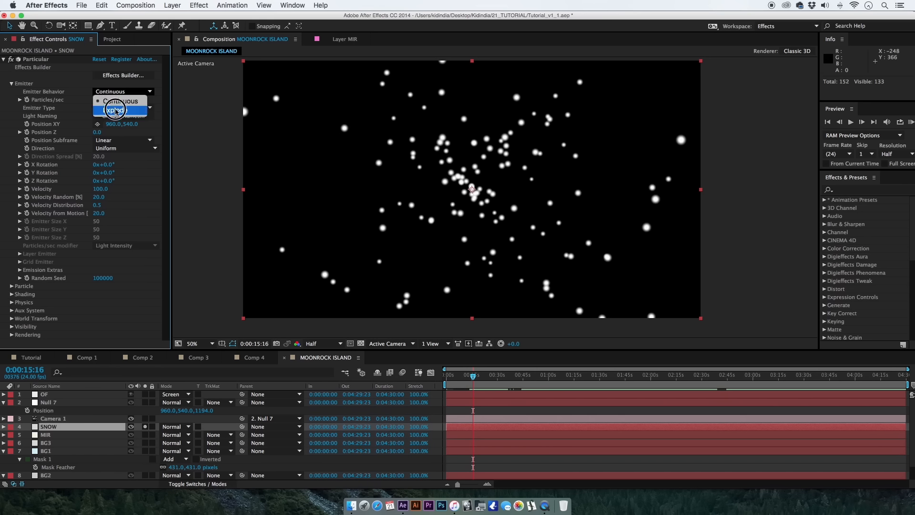
left_click(111, 99)
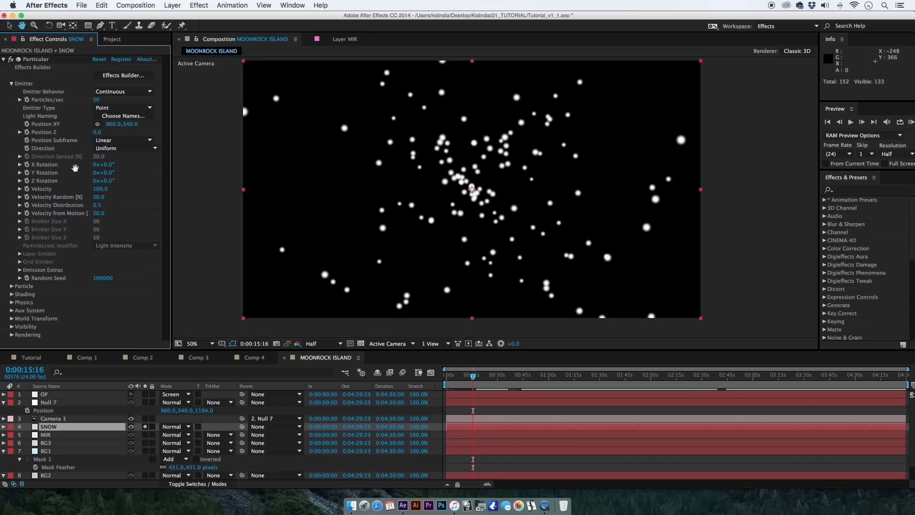
Change the emitter type to Box and set its size to 2098 in X, 2390 in Y and 15300 in Z.
left_click(109, 109)
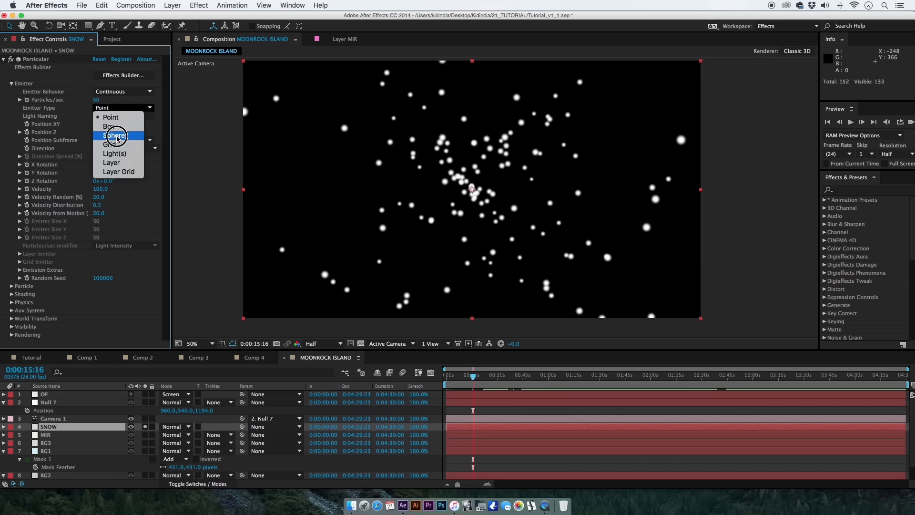
left_click(106, 117)
left_click(98, 222)
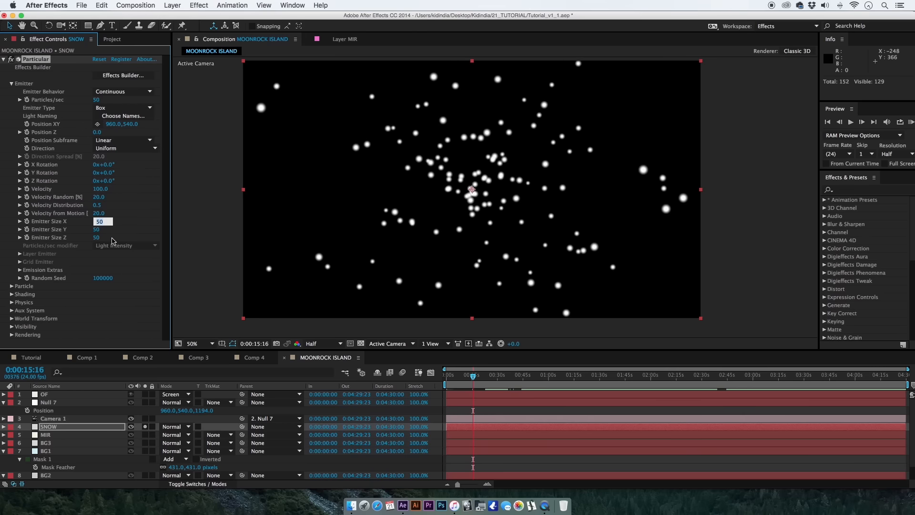
key("Tab")
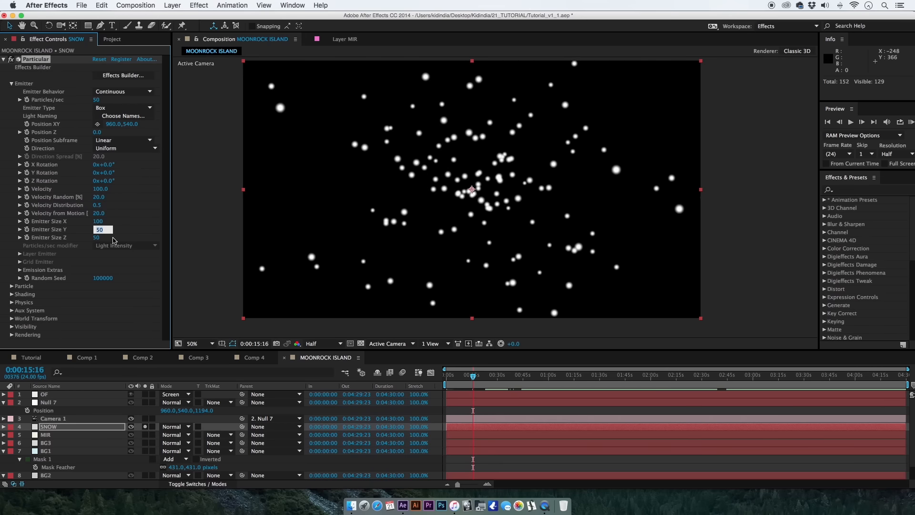
left_click_drag(98, 223, 211, 236)
left_click_drag(96, 238, 533, 263)
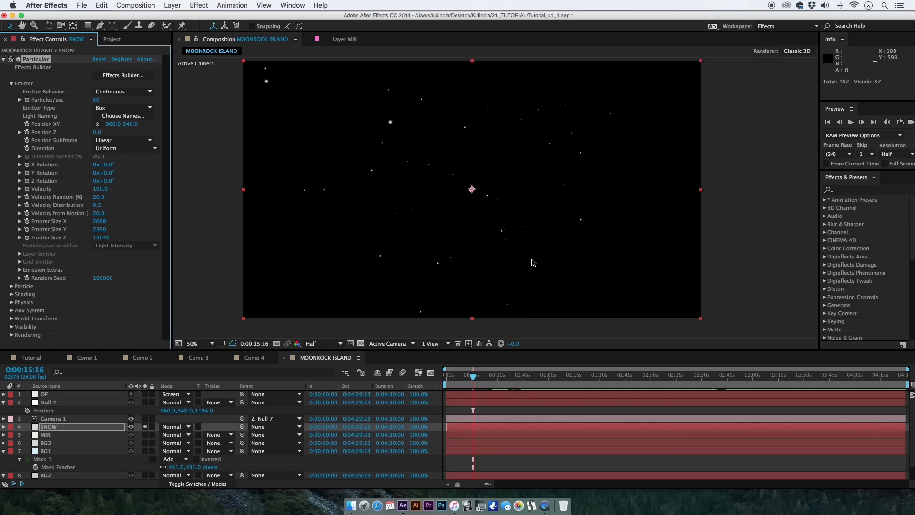
left_click(119, 263)
left_click(120, 236)
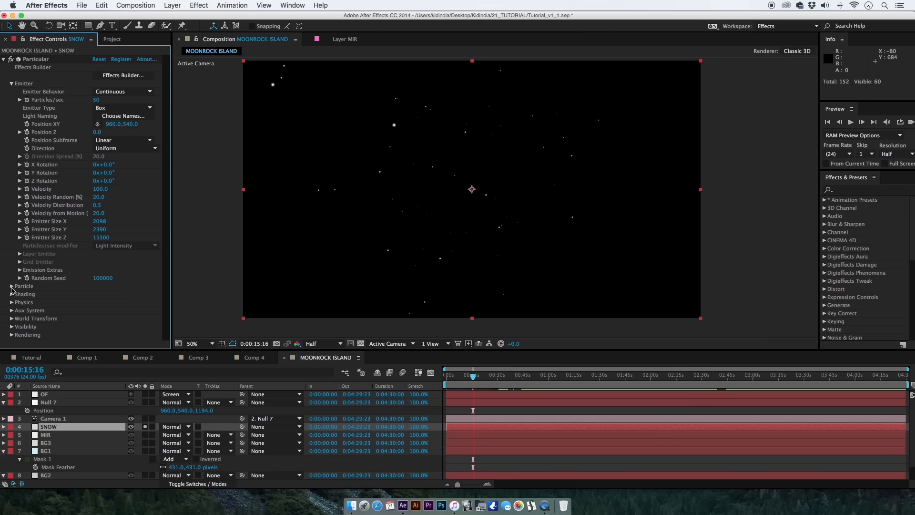
Set the snow particles' size to 5.5.
left_click(11, 287)
scroll(19, 295, "down", 5)
scroll(38, 277, "down", 1)
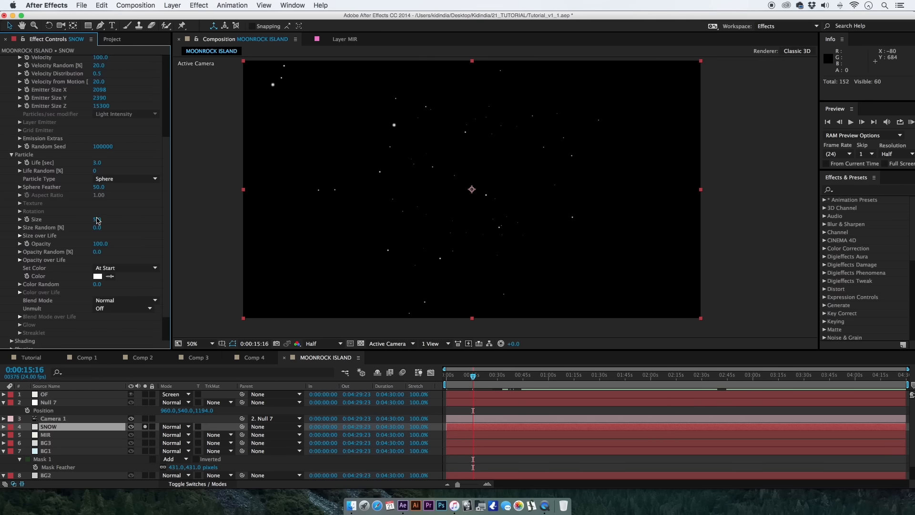
left_click_drag(97, 220, 97, 223)
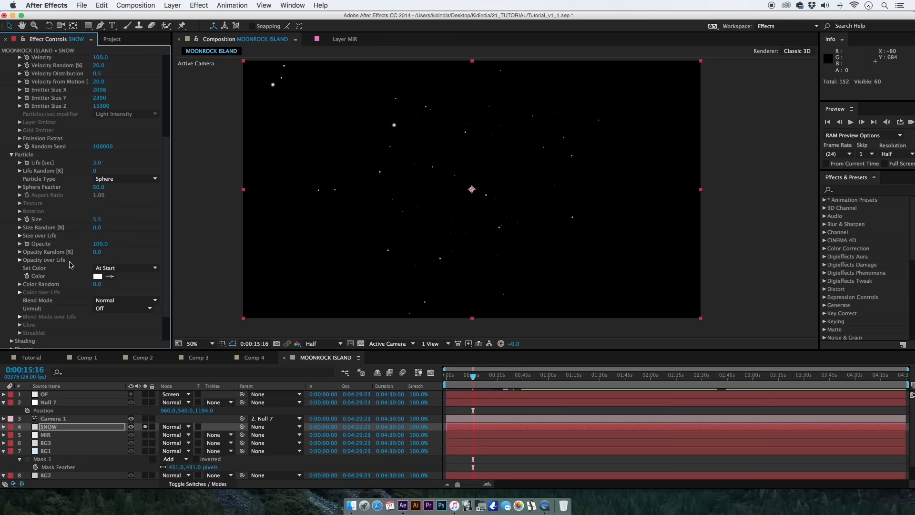
left_click(78, 278)
Apply the Size over Life preset that rises quickly to a peak and falls linearly to zero, and preview it at 0:00:20:17.
scroll(52, 267, "down", 1)
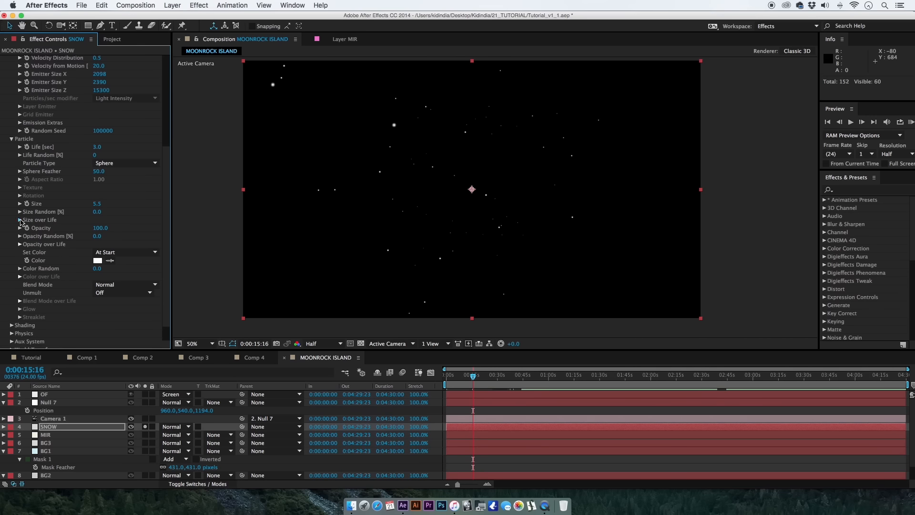
left_click(20, 221)
left_click_drag(172, 266, 214, 265)
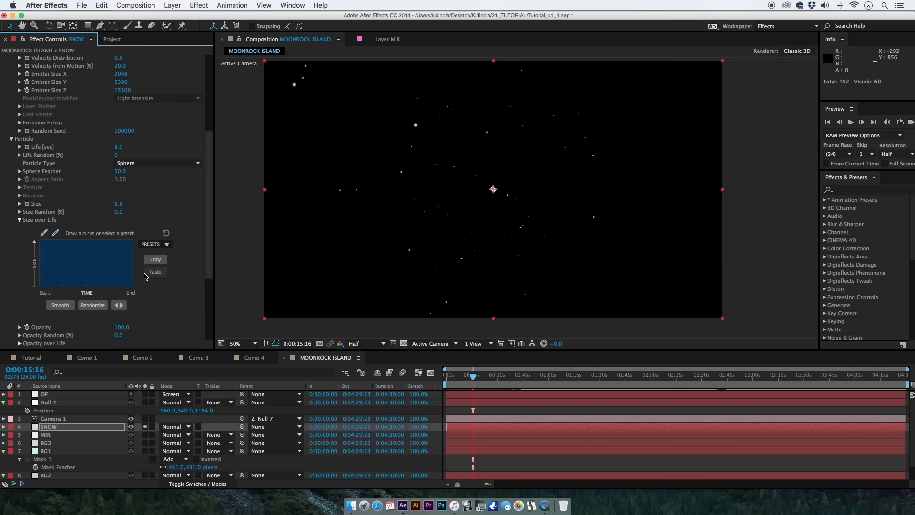
left_click(156, 244)
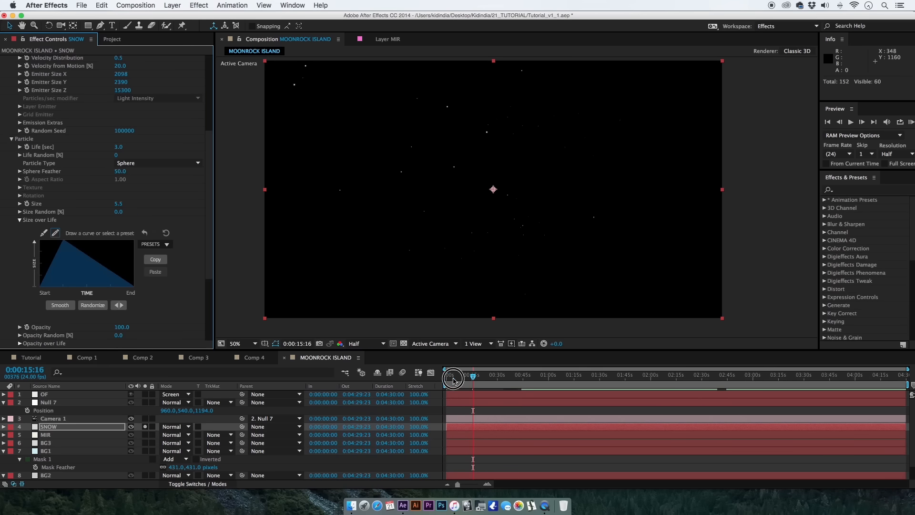
left_click_drag(462, 377, 481, 379)
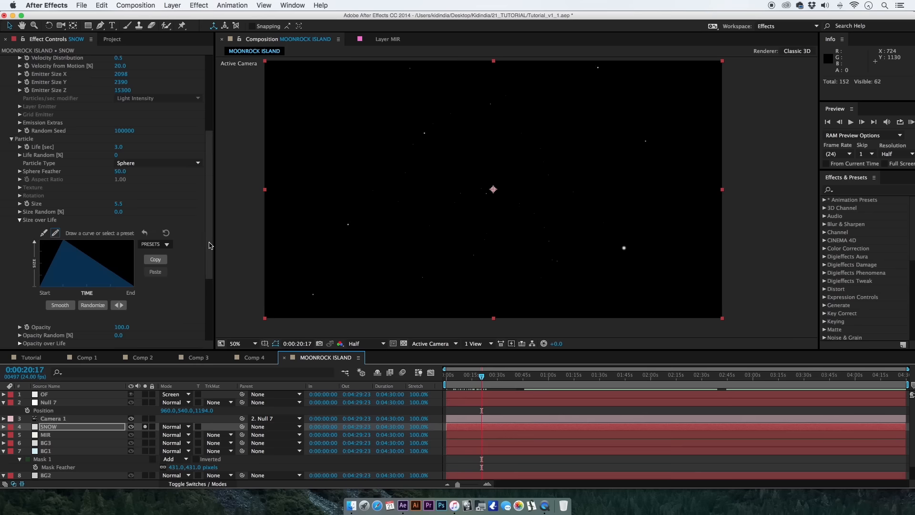
Set the emitter's velocity to 9 and its velocity random, velocity distribution and velocity from motion to 0.
scroll(210, 245, "up", 1)
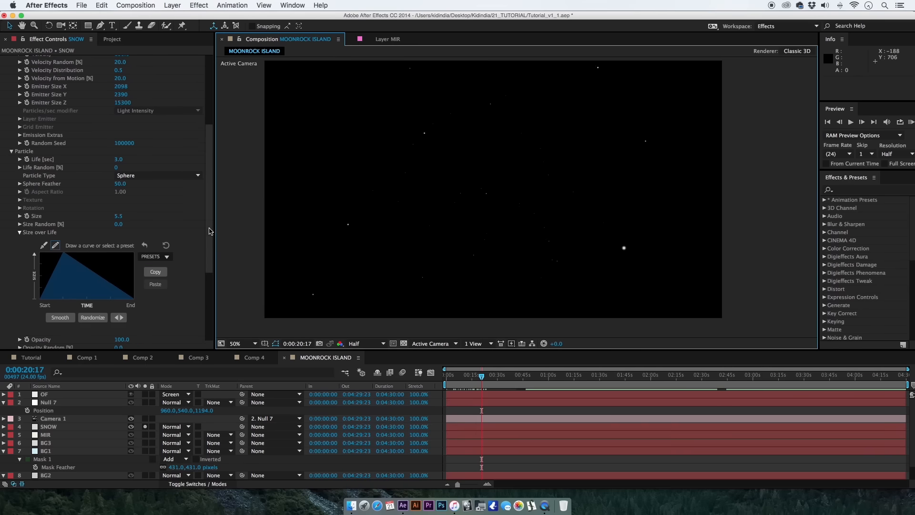
scroll(204, 143, "up", 10)
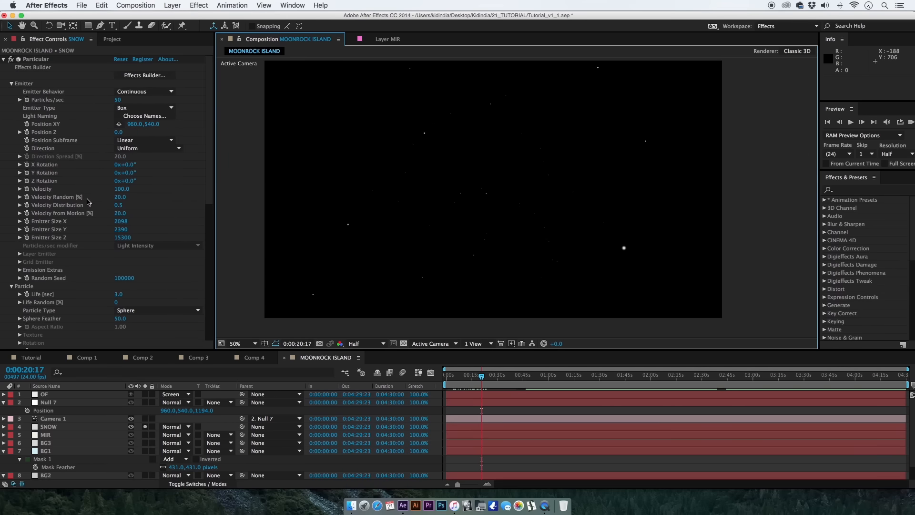
left_click(121, 189)
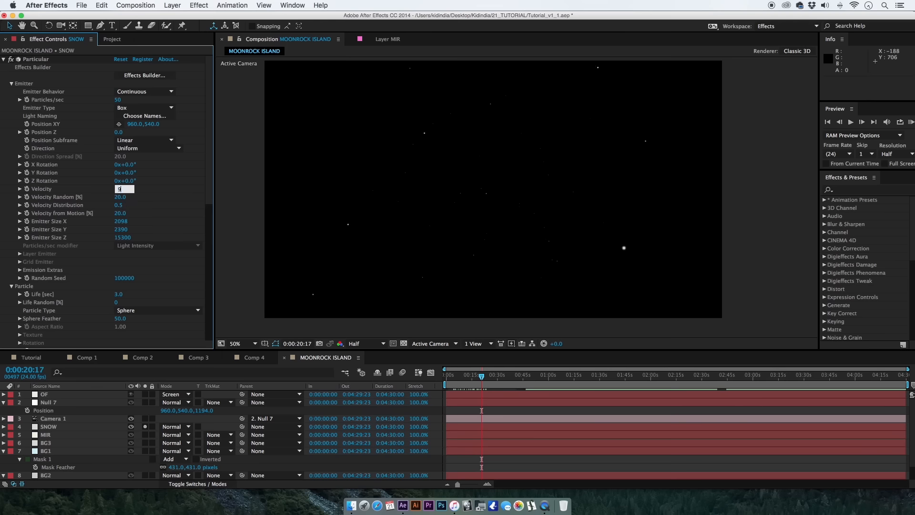
key("Tab")
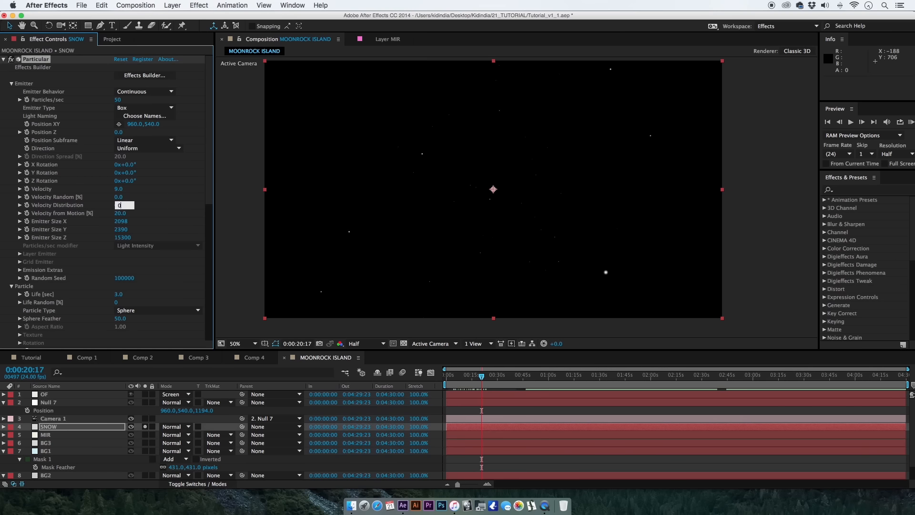
key("Tab")
type("0")
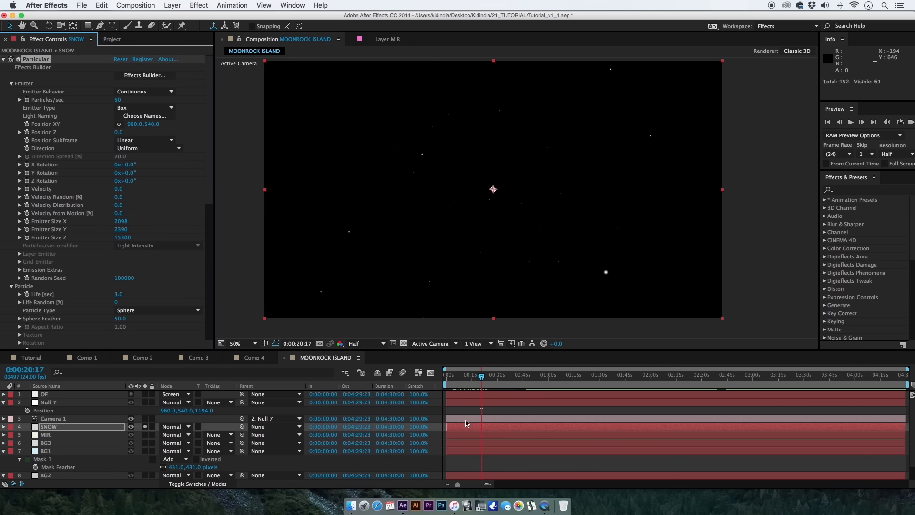
Set the snow particles' life to 7.9 seconds.
left_click_drag(468, 377, 473, 377)
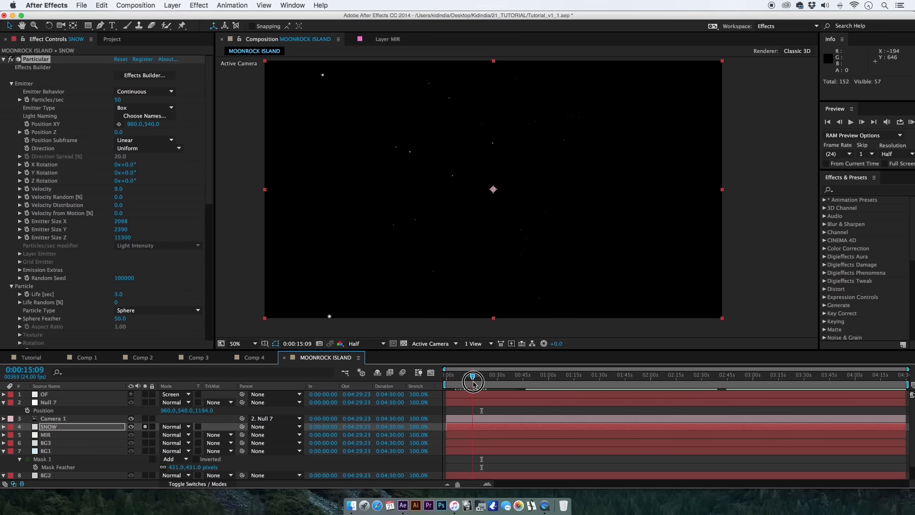
scroll(152, 289, "down", 5)
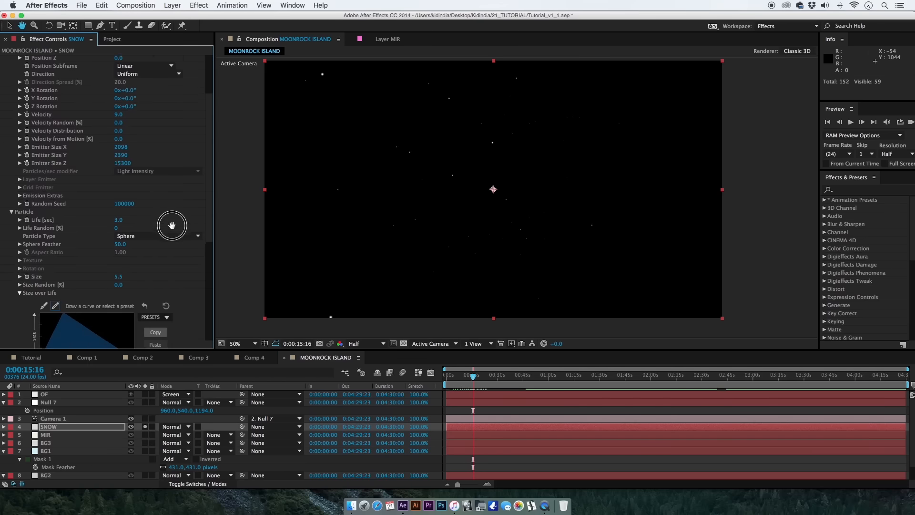
scroll(64, 271, "down", 3)
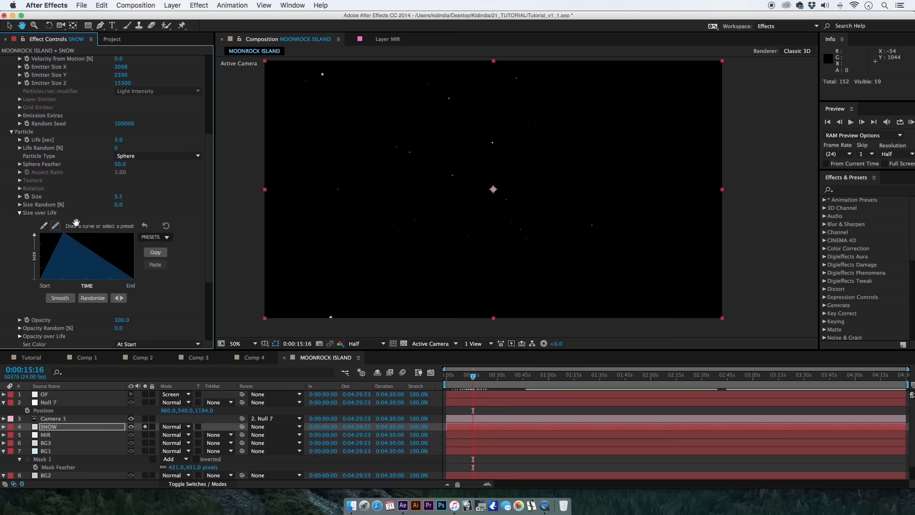
left_click_drag(122, 145, 149, 148)
Set the snow emitter's velocity to 0 and preview the particles at 0:00:20:17.
mouse_move(472, 377)
left_mouse_down()
mouse_move(514, 378)
mouse_move(477, 380)
left_mouse_up()
scroll(183, 160, "up", 6)
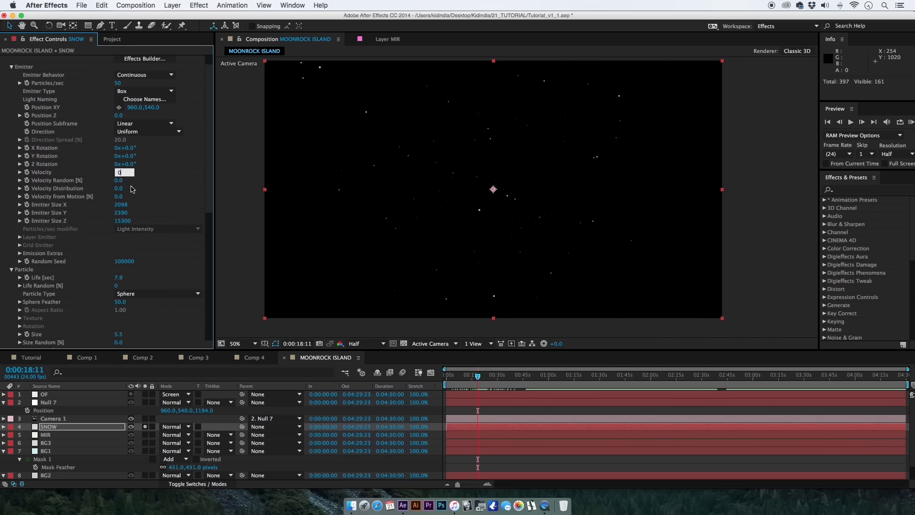
left_click_drag(455, 375, 475, 375)
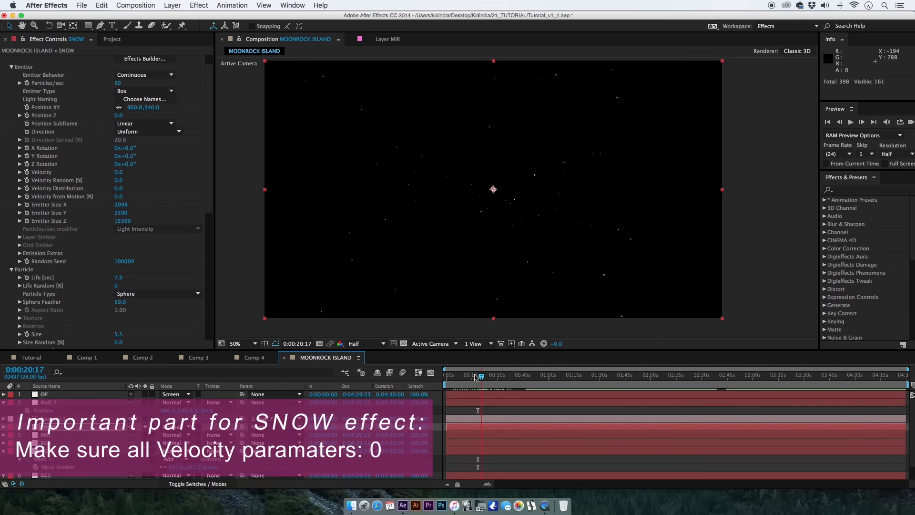
Set the snow particles' life to 7.2 seconds, opacity to 80, opacity random to 13 and size random to 24.
scroll(173, 227, "down", 5)
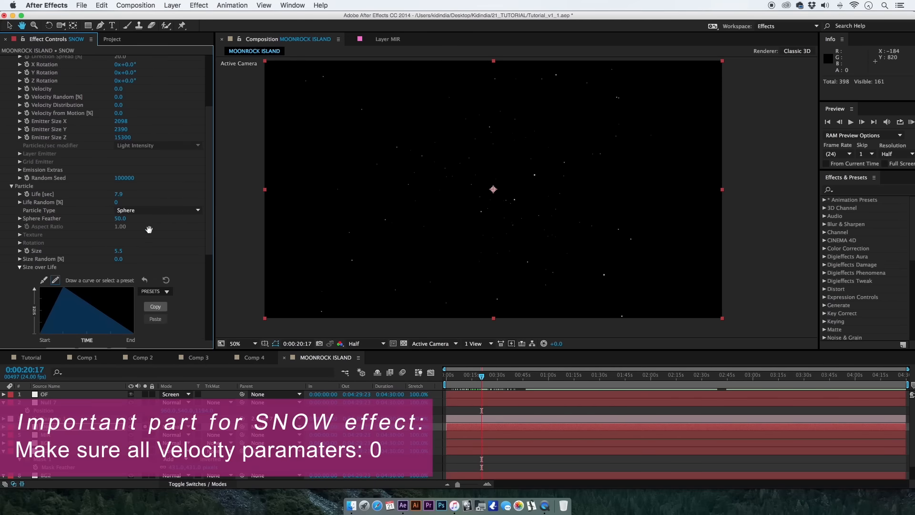
left_click_drag(118, 195, 66, 196)
left_click_drag(205, 239, 204, 317)
left_click_drag(117, 221, 136, 232)
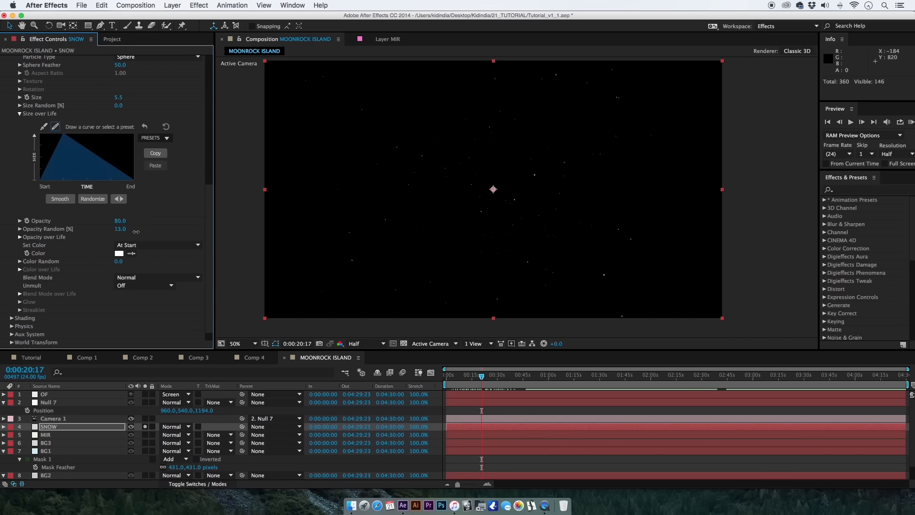
left_click_drag(118, 105, 135, 109)
Change the snow's particle type to Cloudlet.
scroll(153, 138, "up", 2)
left_click(147, 85)
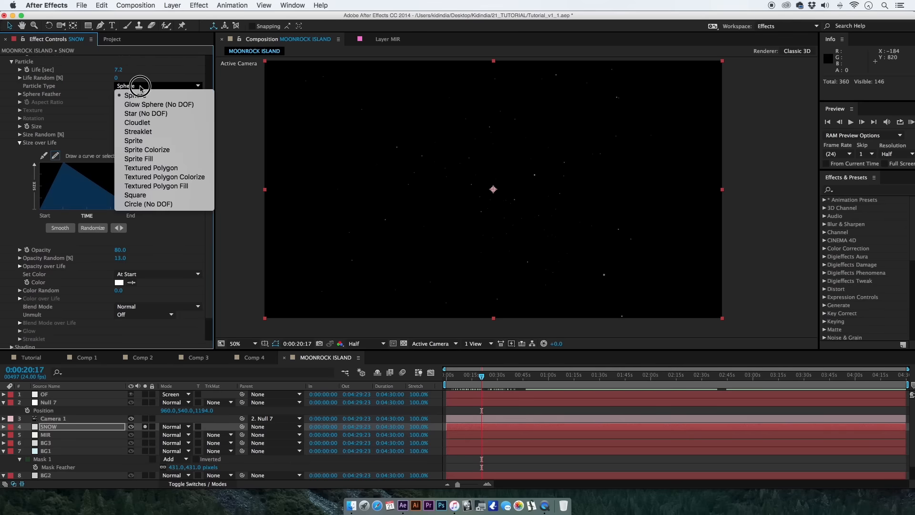
left_click(141, 125)
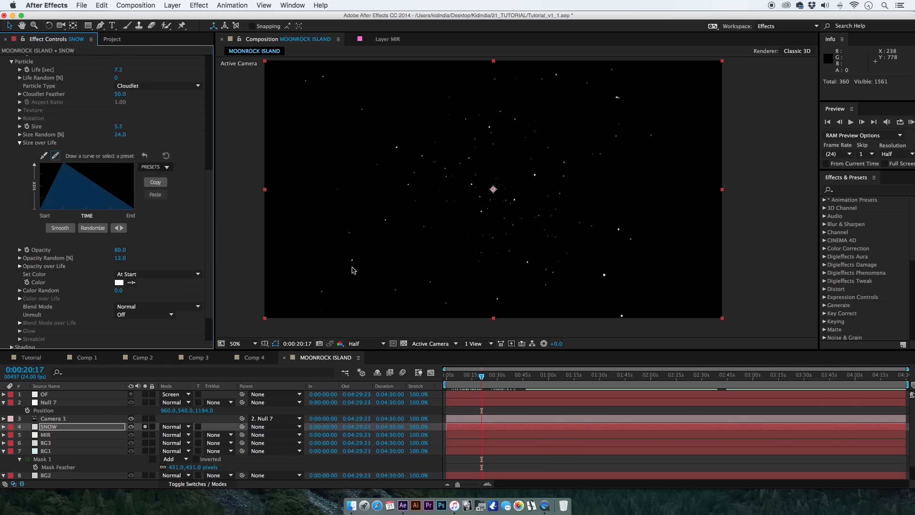
Set the gravity in the snow's physics settings to 121 and preview the fall at 0:00:22:13.
left_click_drag(57, 224, 58, 181)
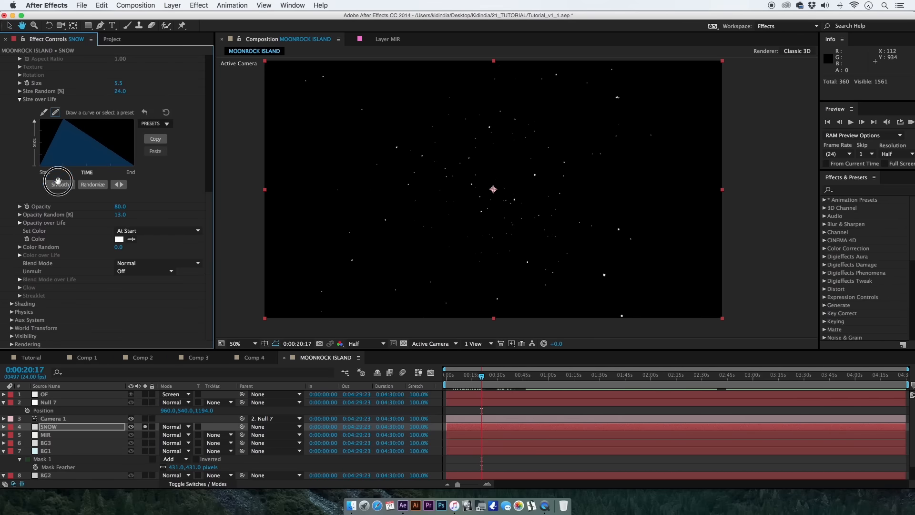
left_click(11, 314)
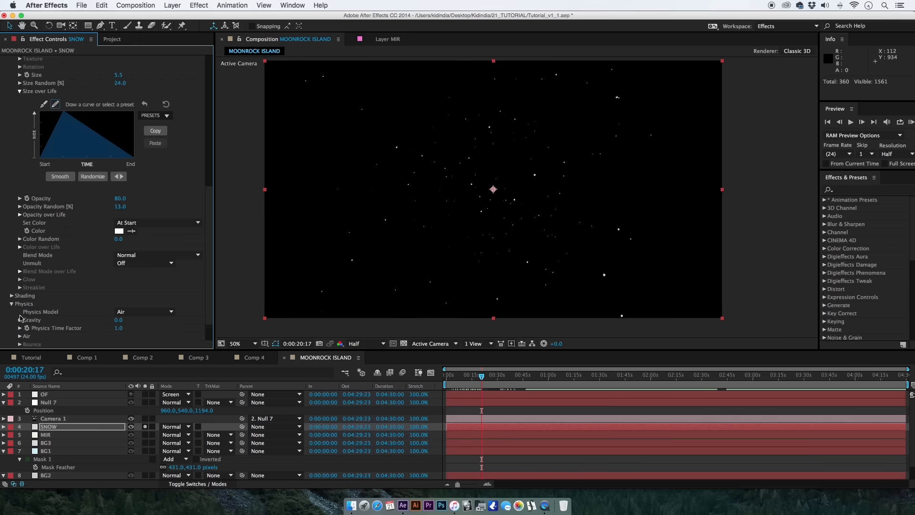
left_click_drag(86, 281, 86, 241)
left_click_drag(118, 288, 132, 289)
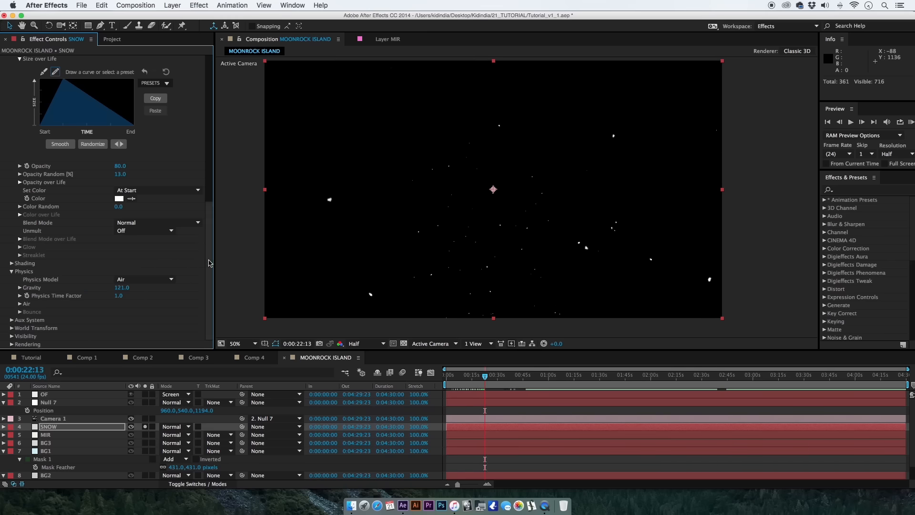
Set the snow emitter's X size to 10018 and its emission rate to 360 particles per second.
left_click_drag(210, 263, 214, 100)
left_click_drag(122, 223, 151, 220)
left_click_drag(142, 100, 135, 105)
left_click_drag(123, 223, 558, 311)
Set the Affect Position of the Air physics turbulence field to 72 and preview the snow at 0:00:20:07.
left_click_drag(204, 229, 206, 339)
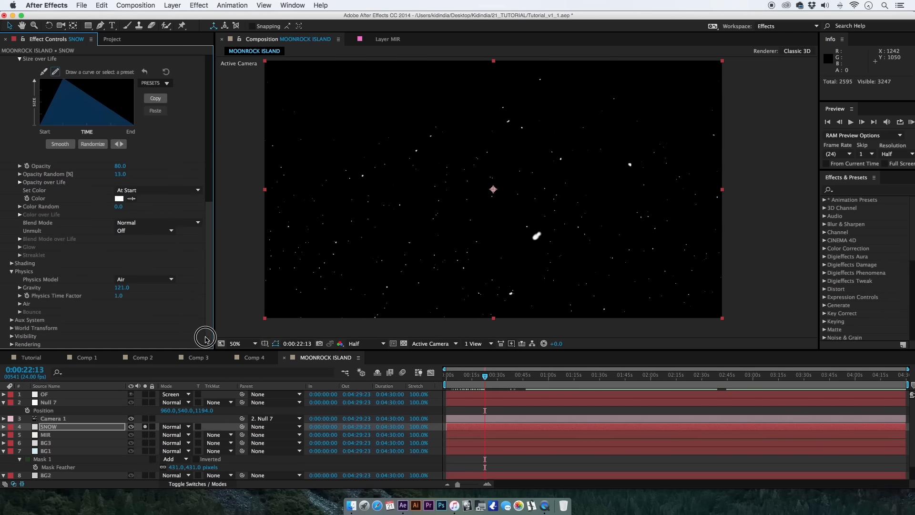
key("space")
left_click_drag(91, 302, 96, 258)
left_click(20, 303)
scroll(34, 318, "down", 2)
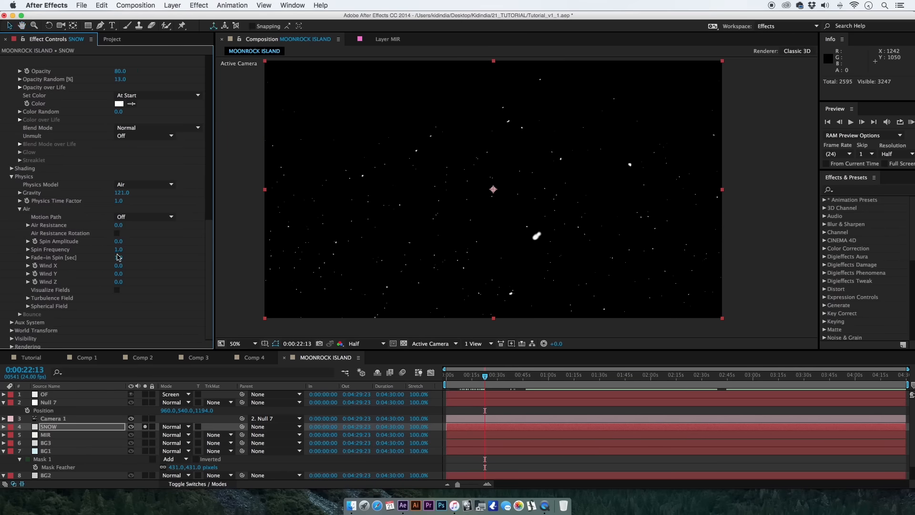
left_click(27, 298)
scroll(41, 310, "down", 2)
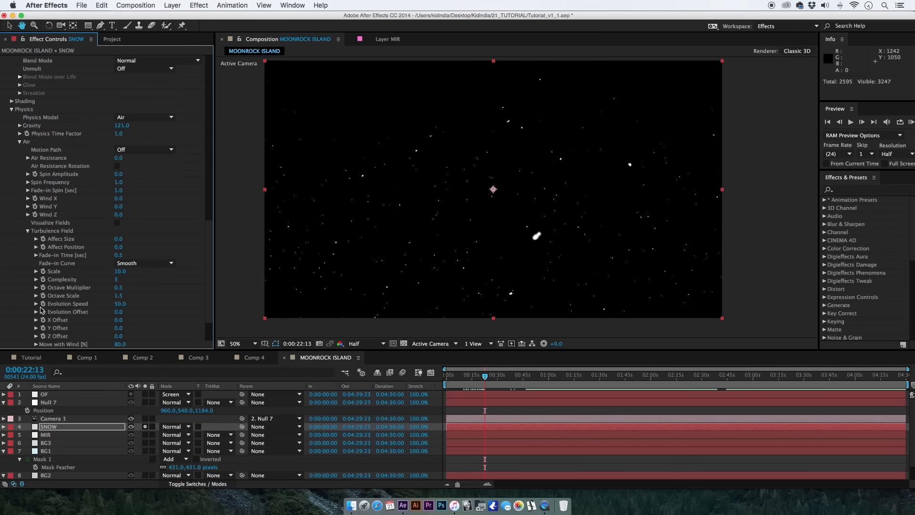
left_click(119, 248)
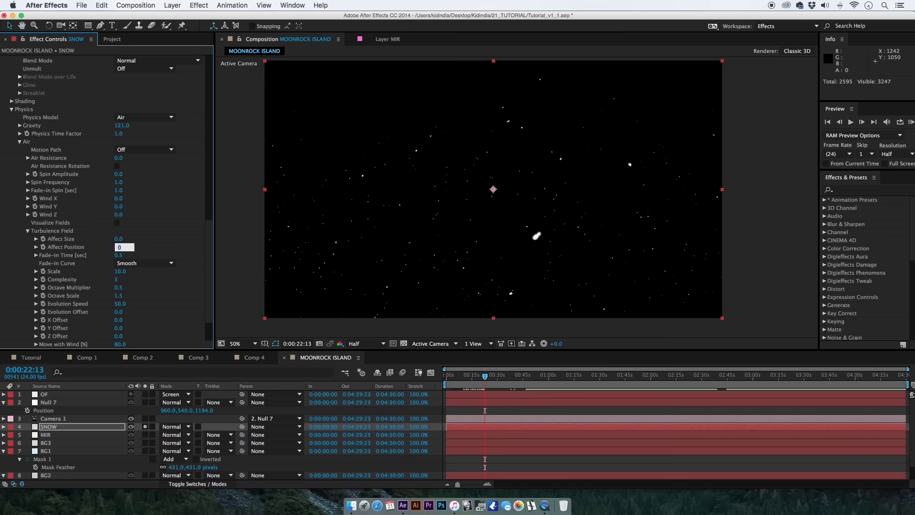
key("Return")
left_click_drag(463, 379, 474, 386)
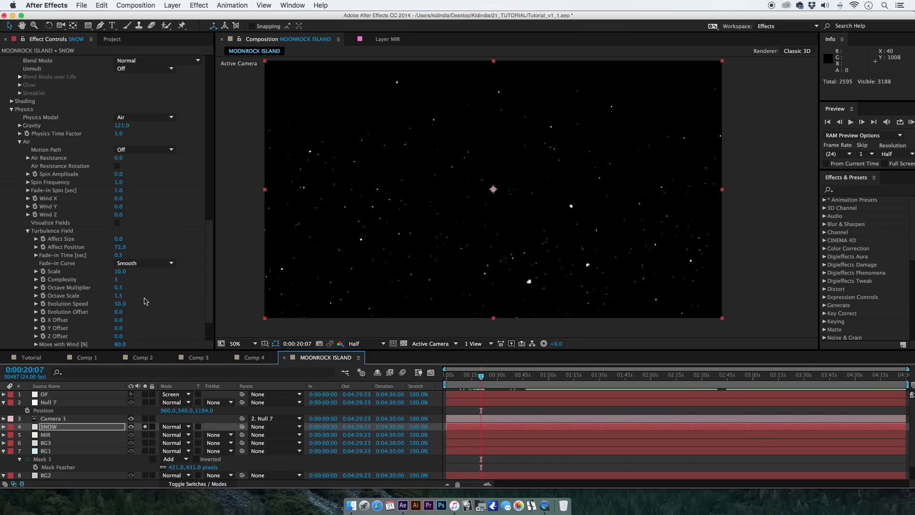
Review the snow's turbulence, emitter and particle settings, and open the opacity random value for editing.
scroll(168, 235, "down", 2)
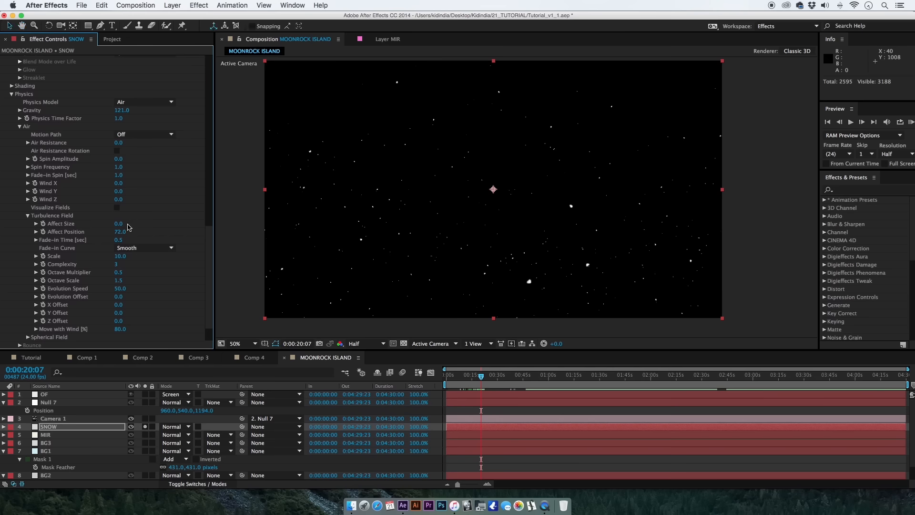
left_click(169, 311)
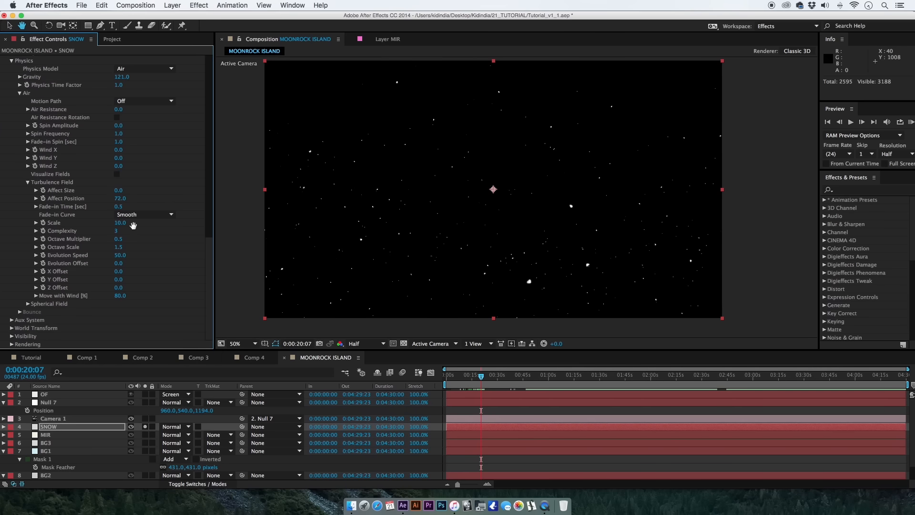
left_click_drag(210, 265, 206, 109)
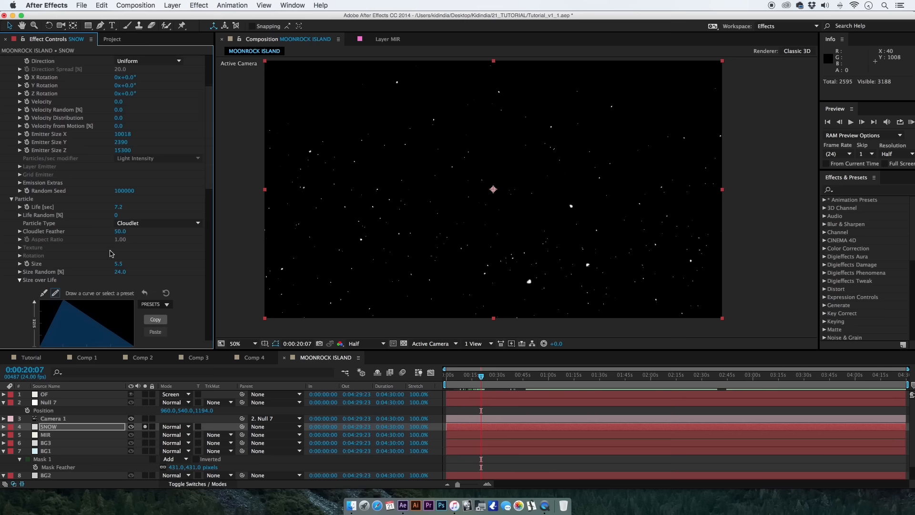
key("space")
left_click_drag(139, 275, 124, 321)
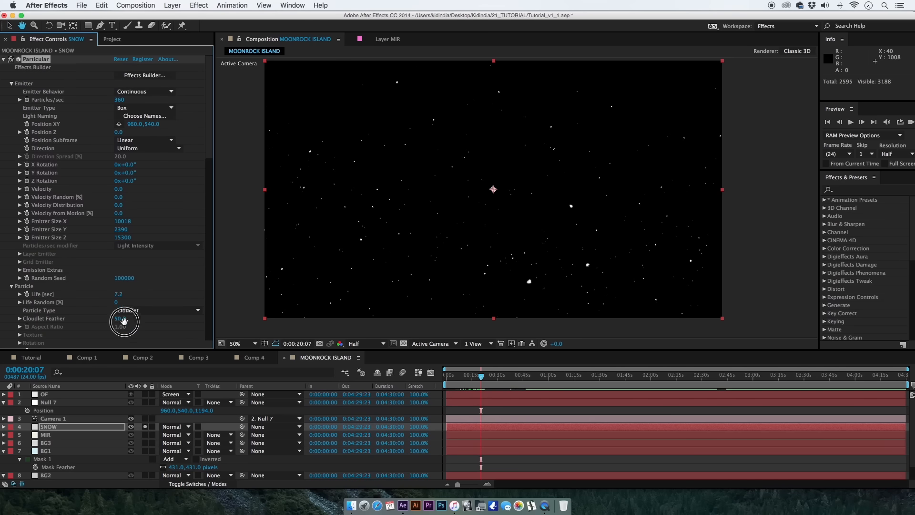
left_click_drag(109, 233, 103, 117)
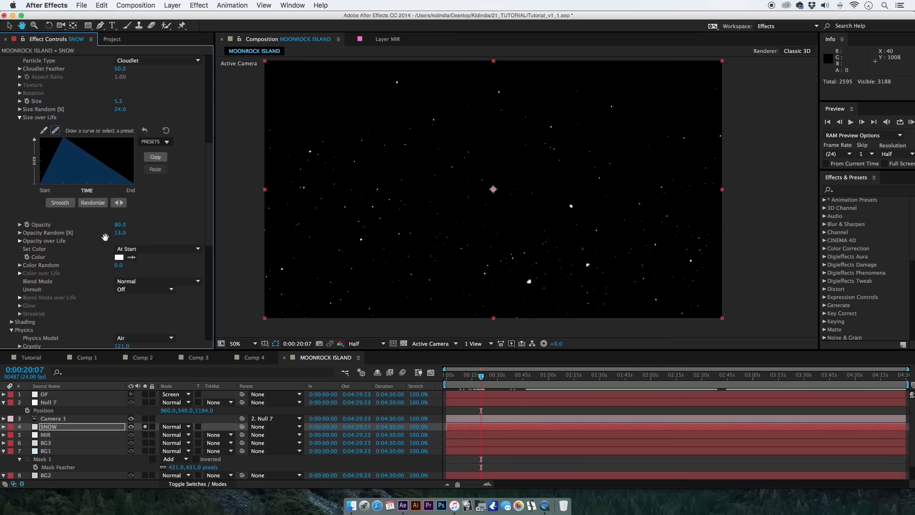
left_click(123, 233)
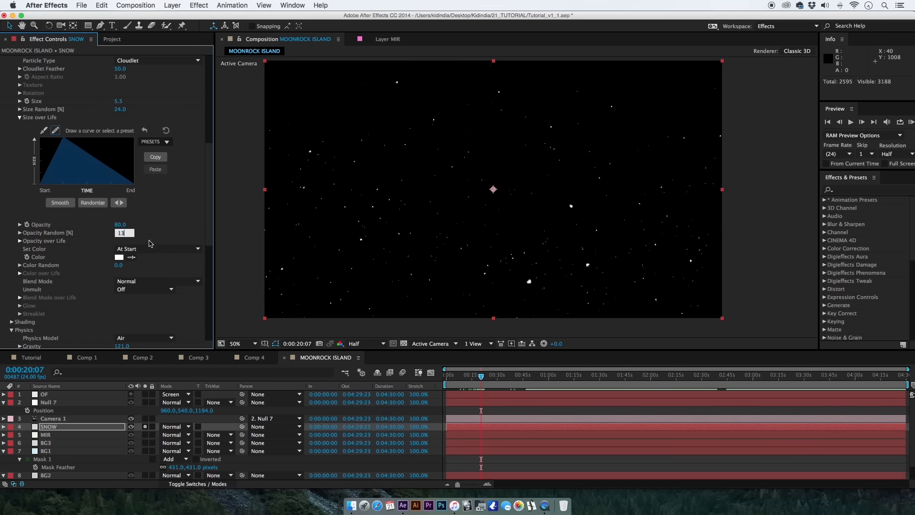
left_click_drag(127, 234, 137, 234)
Set the snow's emission rate to 4060 particles per second and play a short preview.
left_click_drag(211, 233, 205, 129)
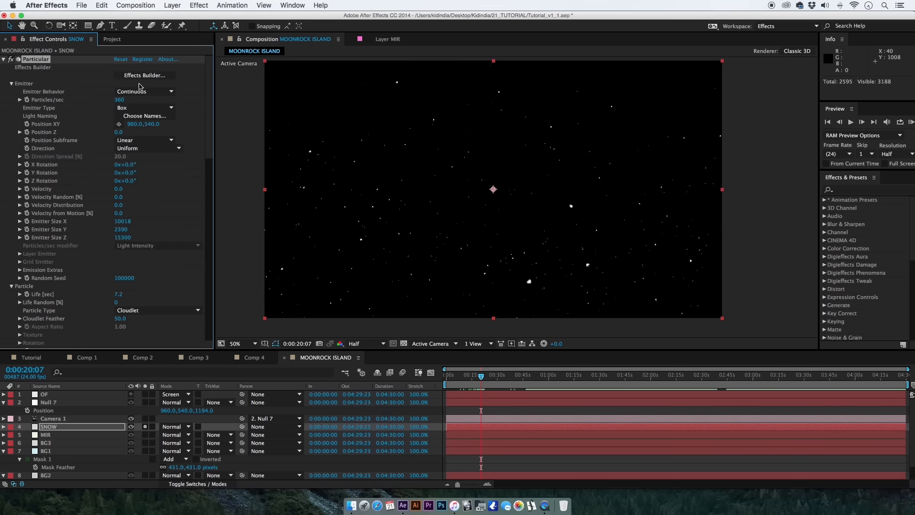
left_click_drag(125, 100, 139, 100)
key("space")
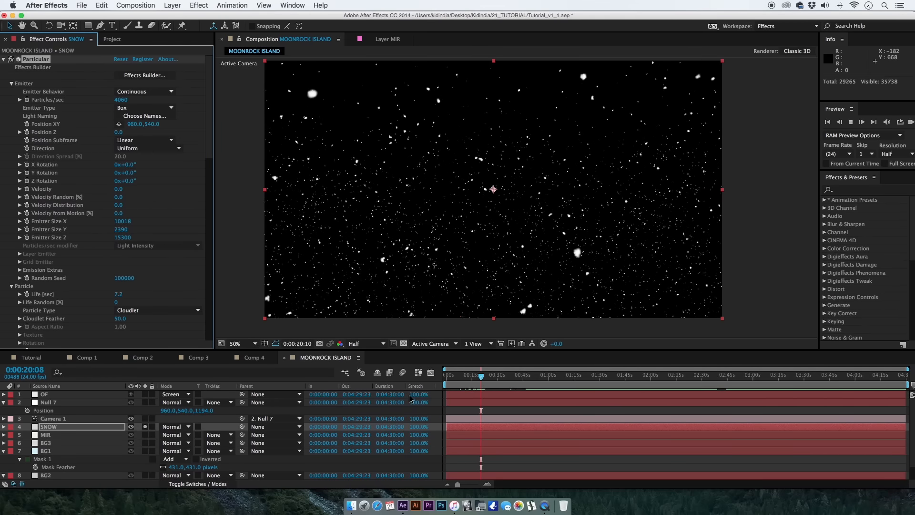
key("space")
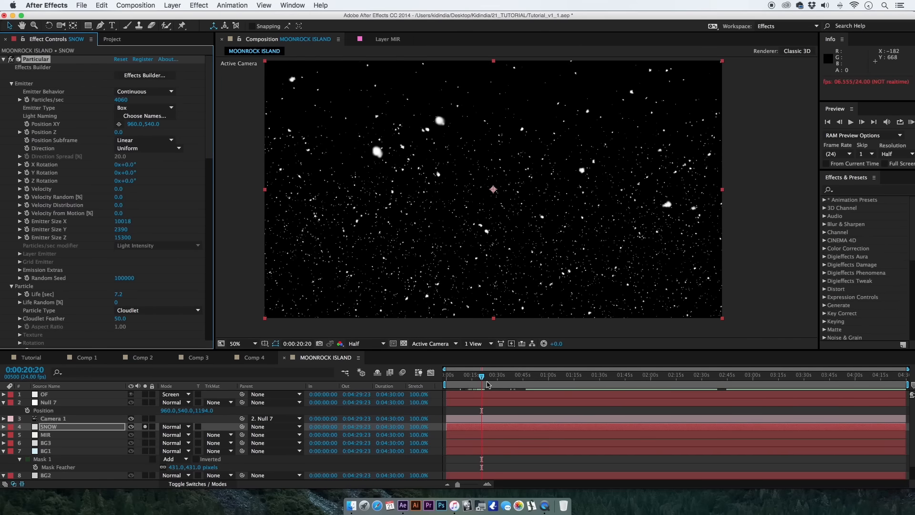
Turn off solo for the SNOW layer and preview the snow within the full island scene.
left_click(145, 426)
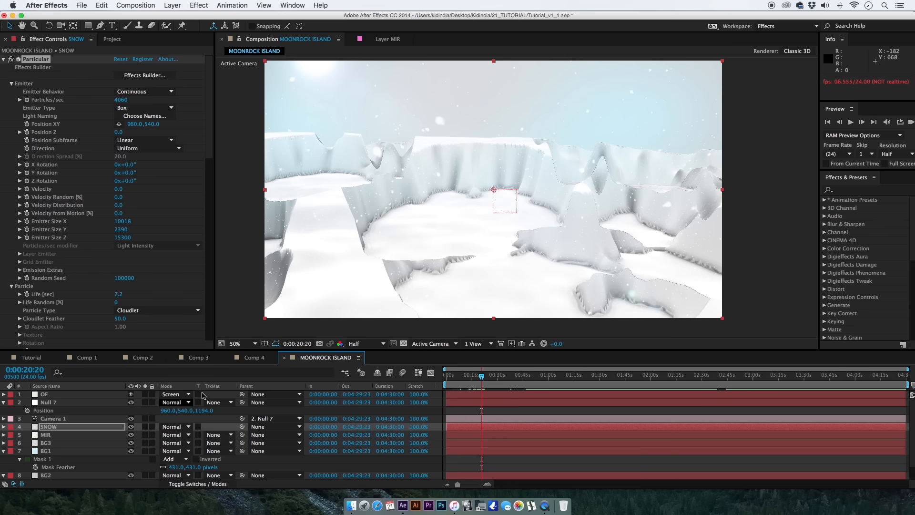
key("space")
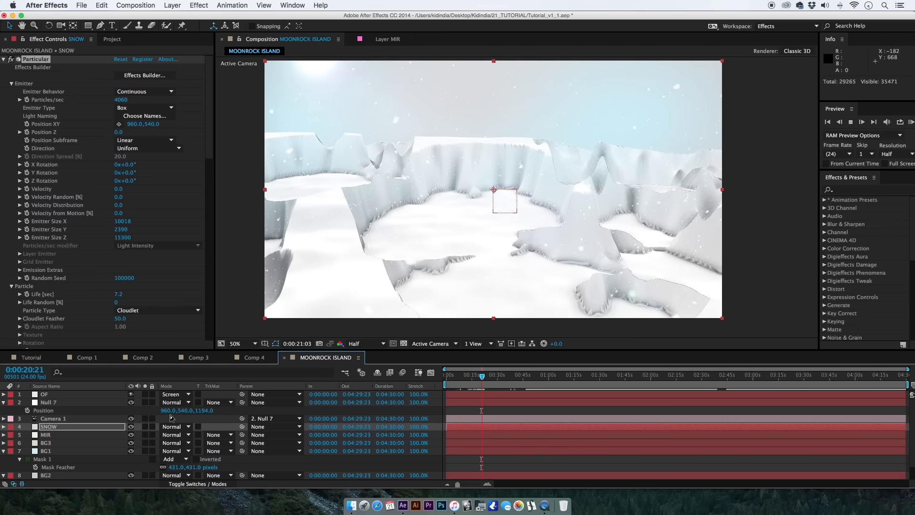
scroll(89, 423, "down", 1)
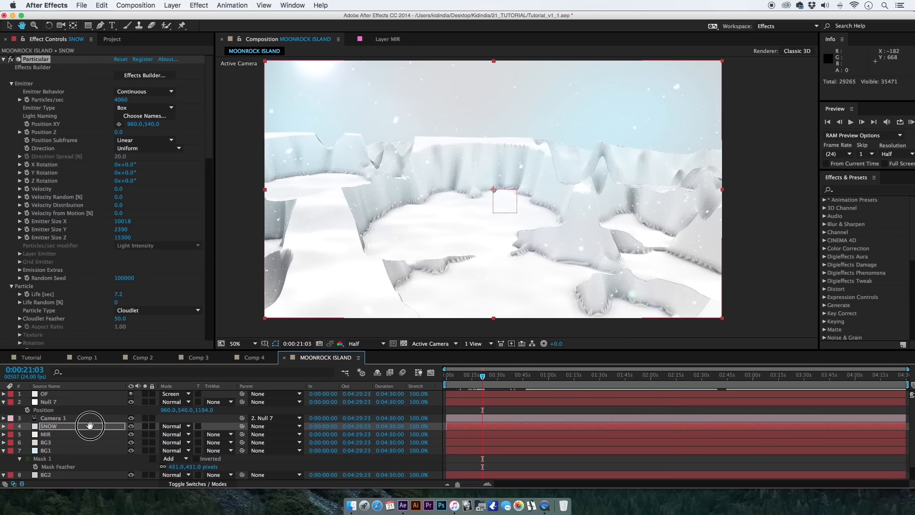
Start keyframing Null 7's position, place the first keyframe at 0:00:01:00 and bring the current time there.
left_click(67, 401)
left_click(445, 377)
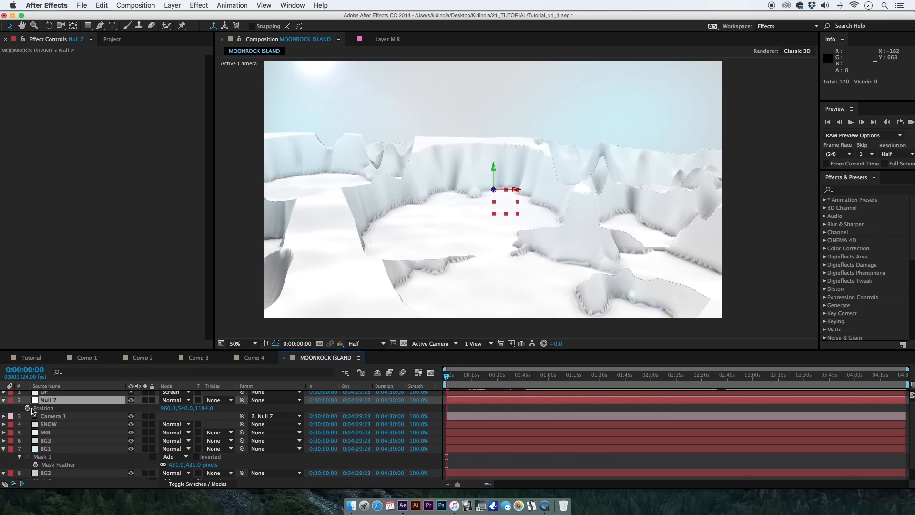
left_click(27, 408)
left_click_drag(448, 410, 454, 412)
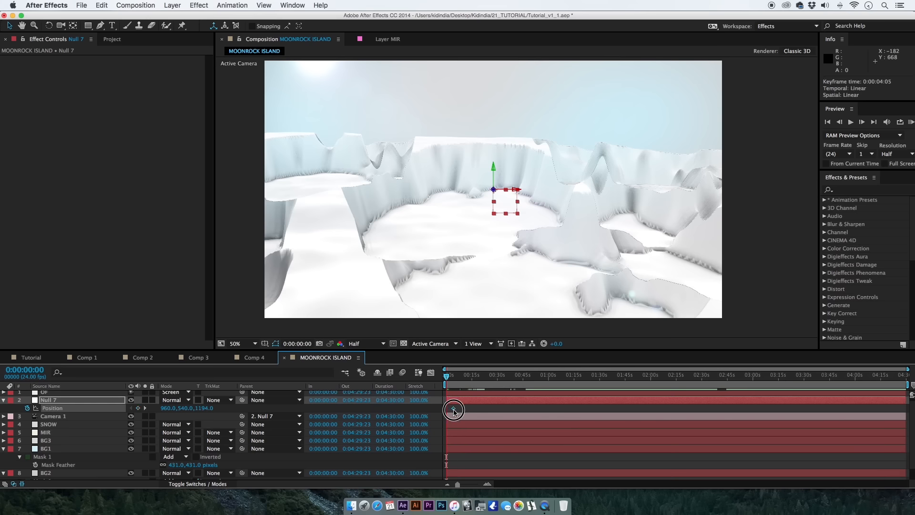
left_click_drag(457, 485, 472, 484)
left_click_drag(458, 408, 453, 377)
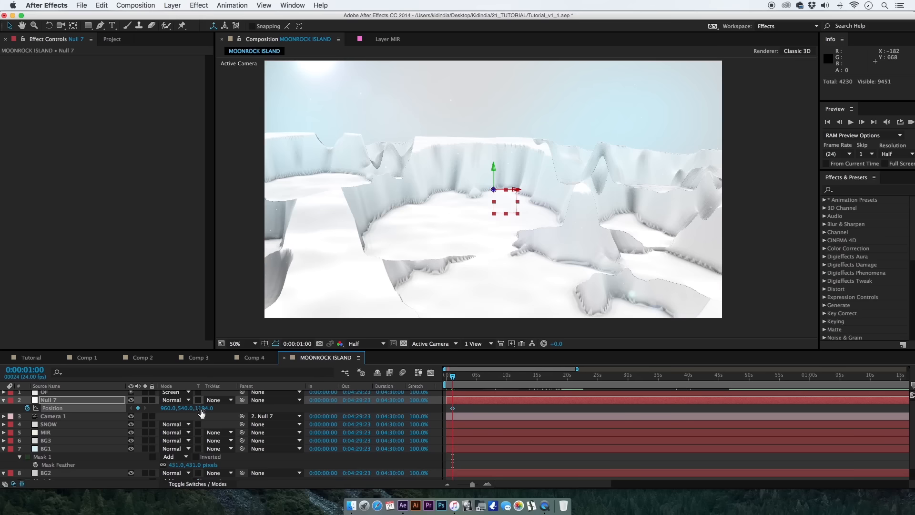
Keyframe Null 7's position at 0:00:08:16 as 960, 599, -356, undoing the last extra value change.
left_click(228, 413)
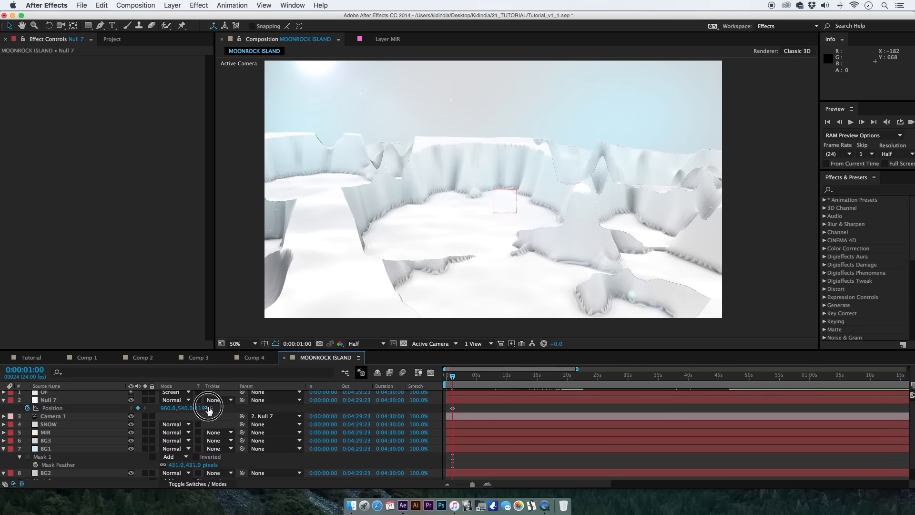
left_click_drag(208, 409, 106, 426)
left_click(499, 375)
left_click_drag(177, 409, 322, 404)
key("super+z")
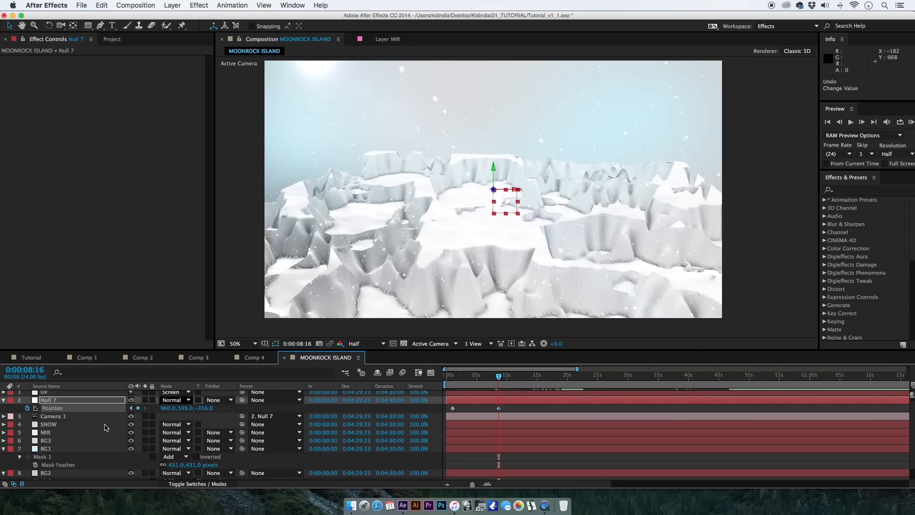
Set the Mir effect's Rotate X to 98 on the MIR layer so the terrain tilts flatter.
left_click(82, 433)
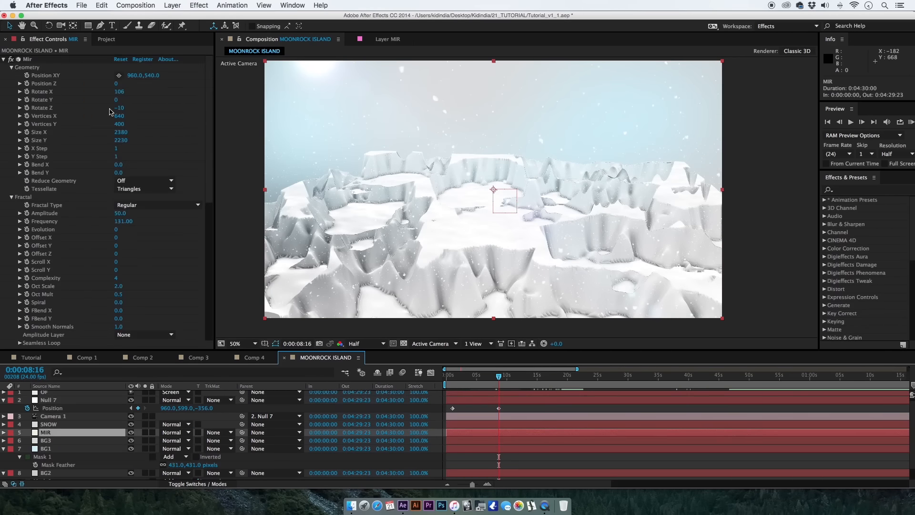
left_click(125, 101)
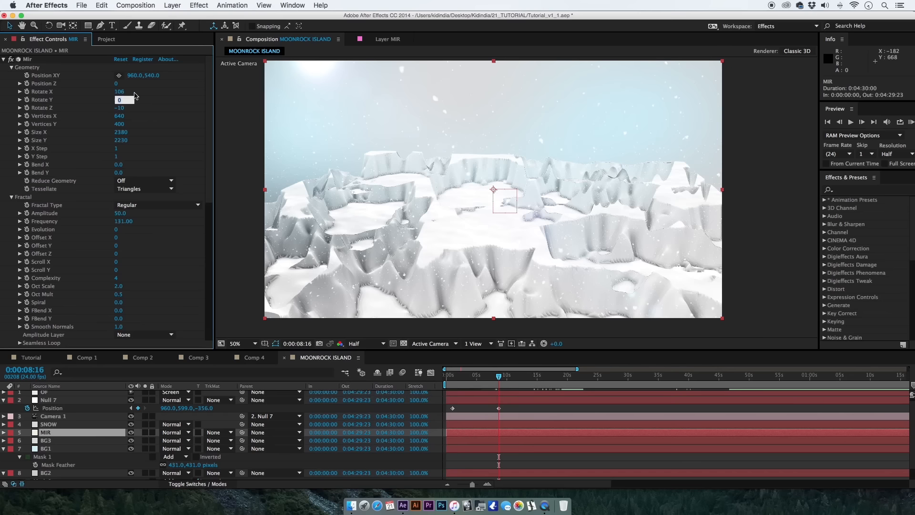
key("Return")
type("92")
key("Return")
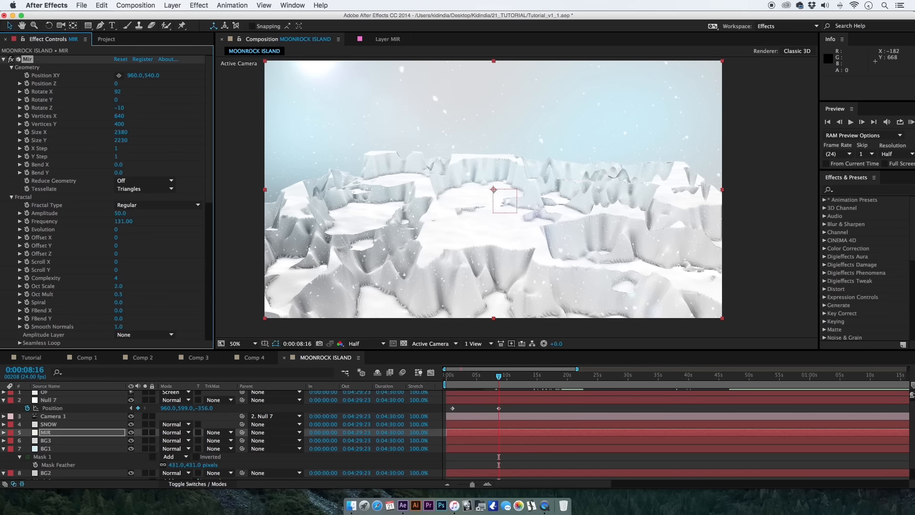
left_click_drag(118, 93, 88, 92)
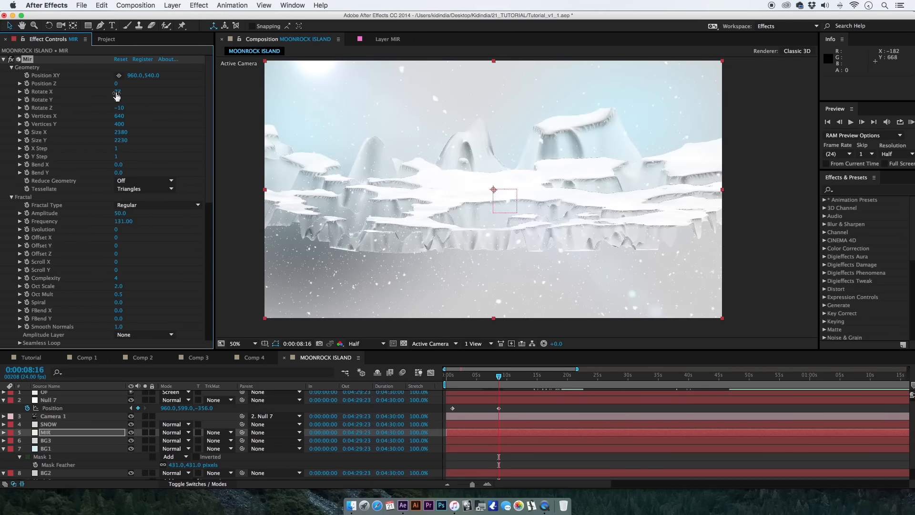
key("Return")
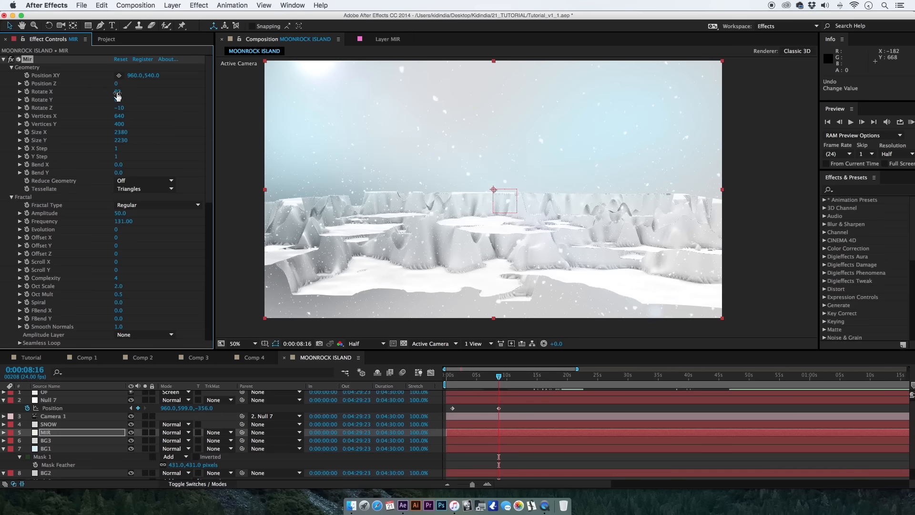
left_click_drag(124, 91, 154, 91)
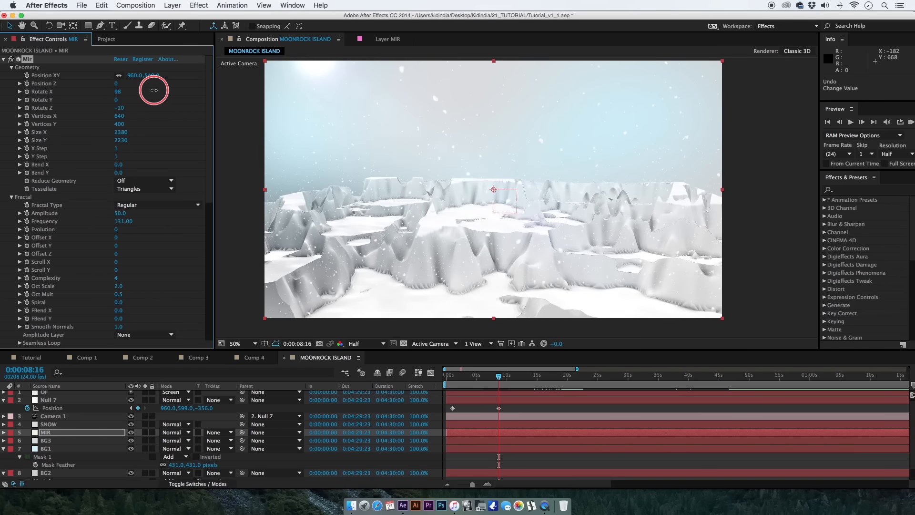
Apply Easy Ease to both of Null 7's position keyframes and show their curves in the Graph Editor.
left_click(461, 424)
left_click(447, 400)
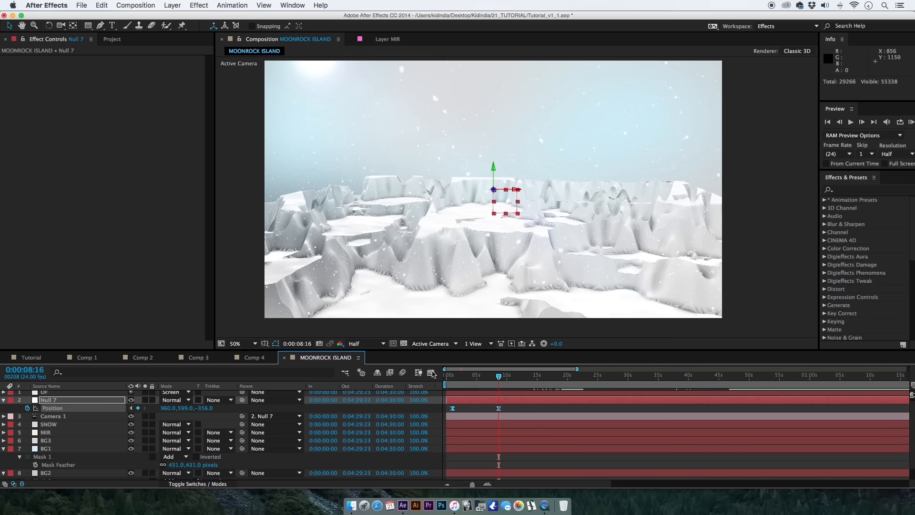
key("shift+F3")
left_click_drag(471, 483, 471, 487)
Display the speed graph, extend the last position keyframe's easing handle towards the first keyframe and leave the Graph Editor.
left_click_drag(502, 447, 480, 466)
left_click(581, 475)
left_click(568, 475)
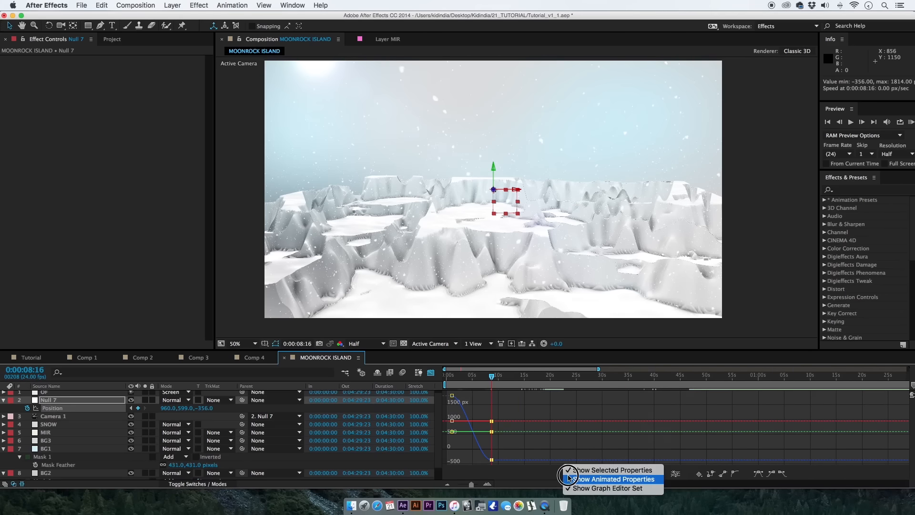
left_click(551, 478)
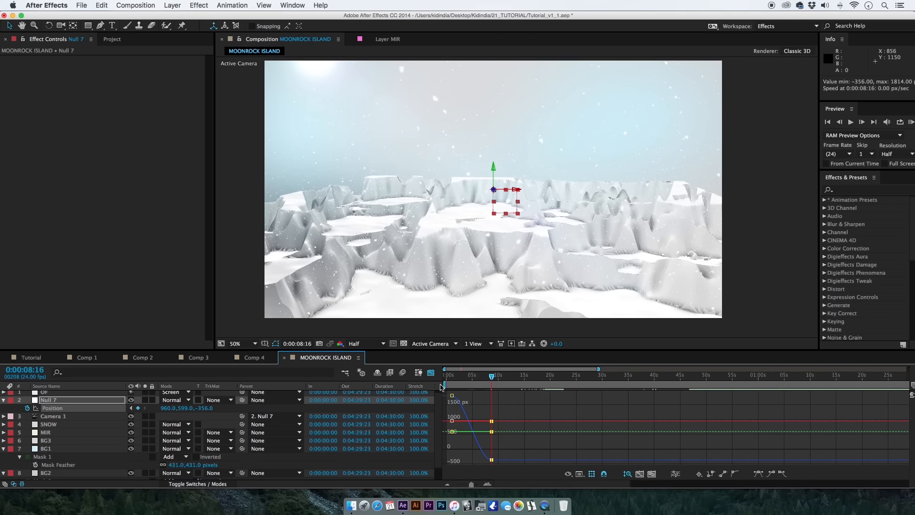
left_click(581, 475)
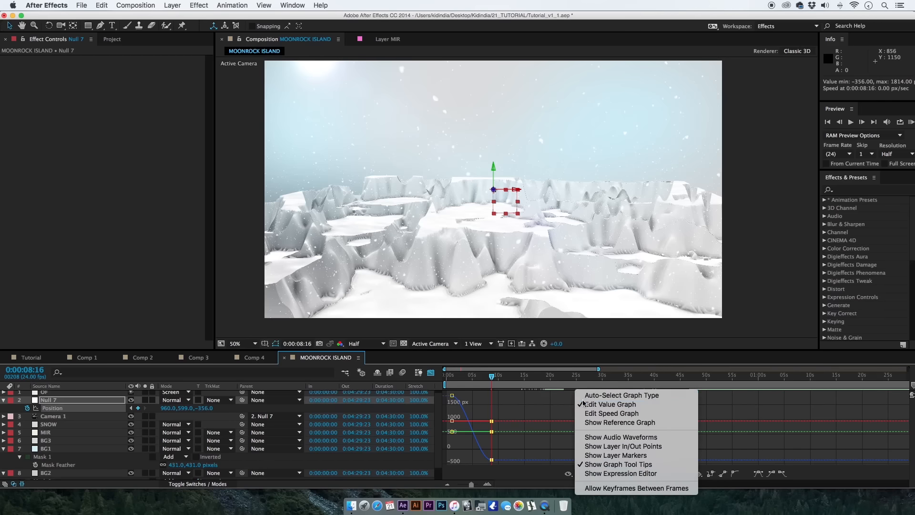
left_click(584, 414)
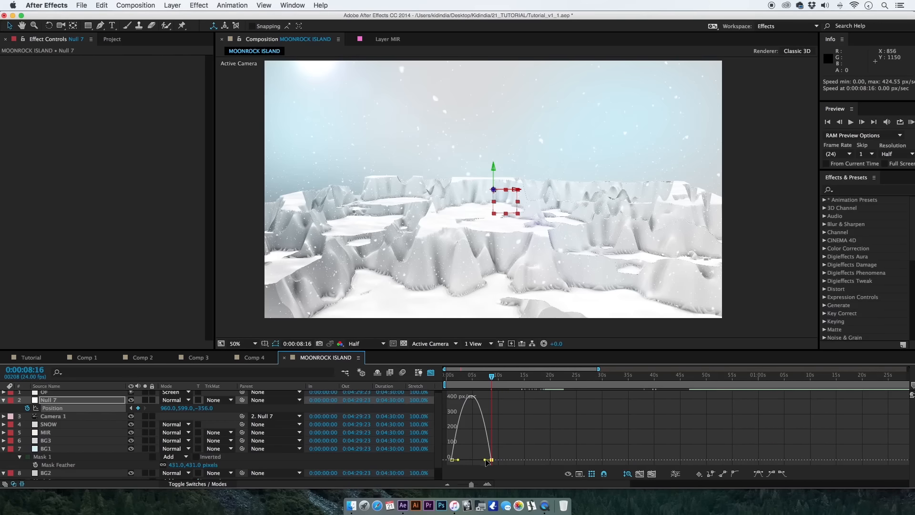
left_click_drag(486, 460, 465, 460)
left_click(431, 373)
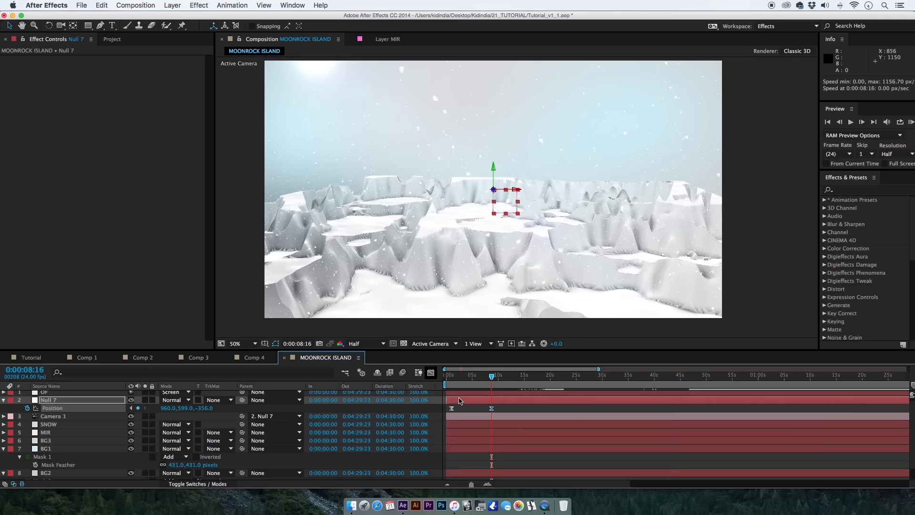
Check the eased camera move by scrubbing from the first position keyframe to the last at 0:00:08:16.
left_click(460, 400)
left_click(452, 377)
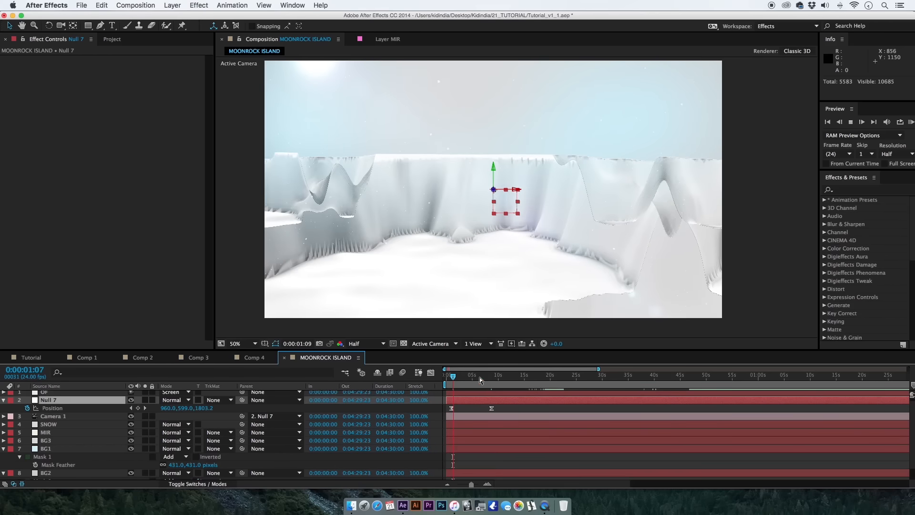
left_click(479, 378)
left_click_drag(478, 380, 492, 377)
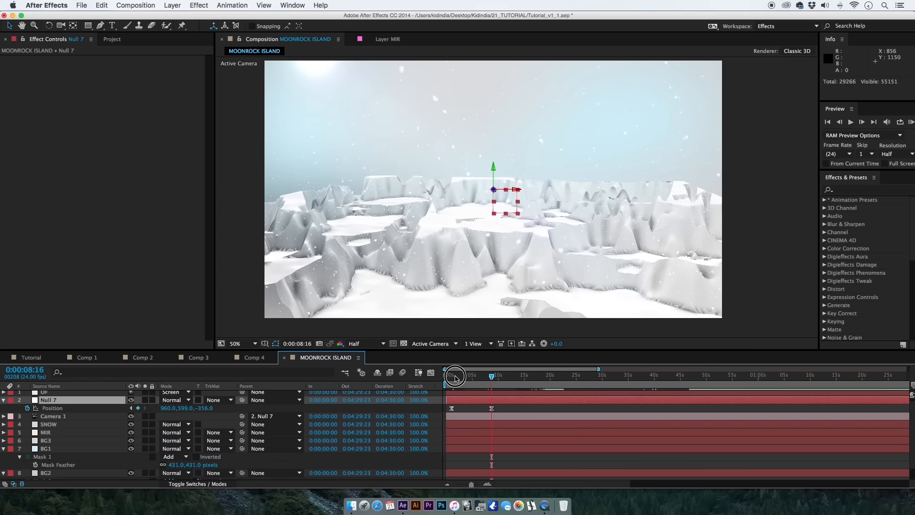
Start keyframing the MIR layer's Z Max, reveal the property in the timeline and place its -0.21 keyframe at 0:00:08:20.
left_click(453, 376)
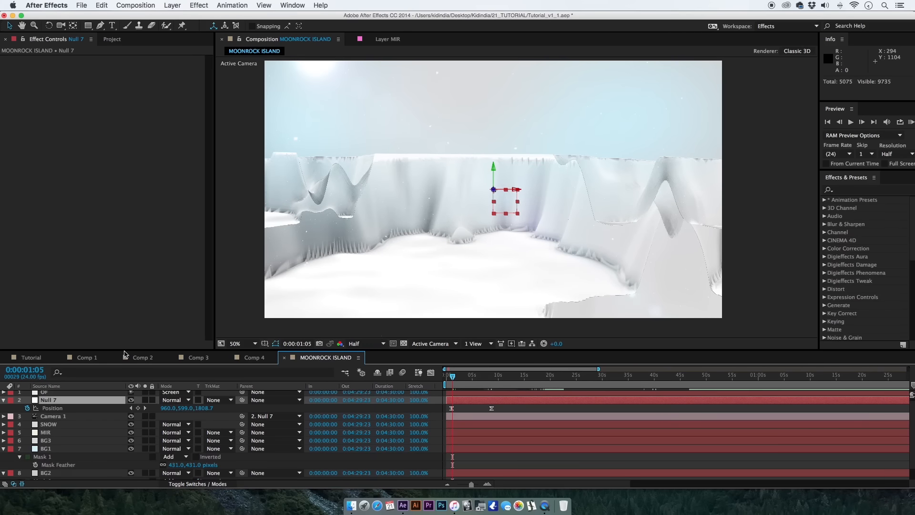
left_click_drag(78, 446, 81, 431)
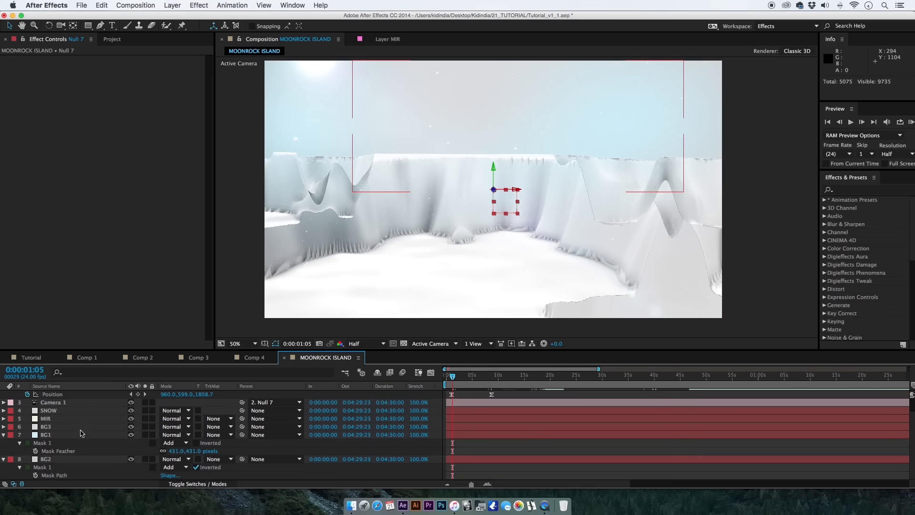
left_click(78, 419)
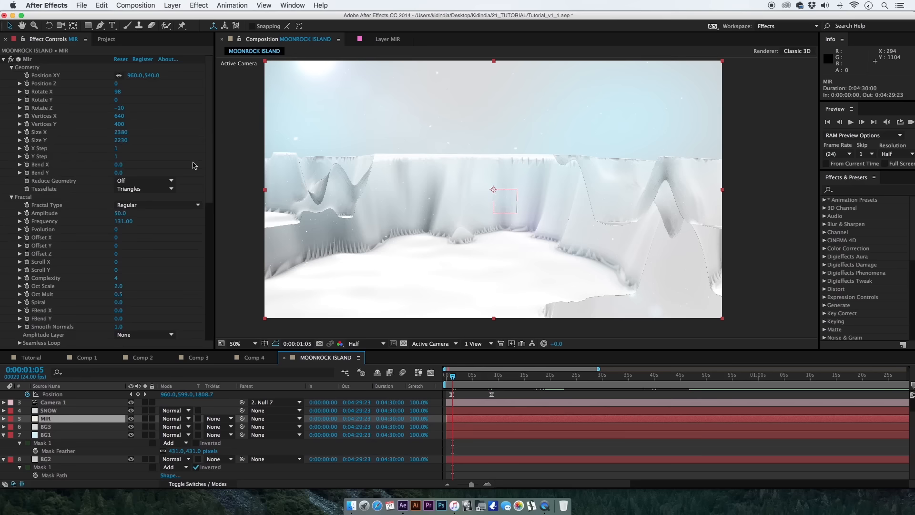
left_click_drag(212, 182, 190, 298)
left_click(34, 153)
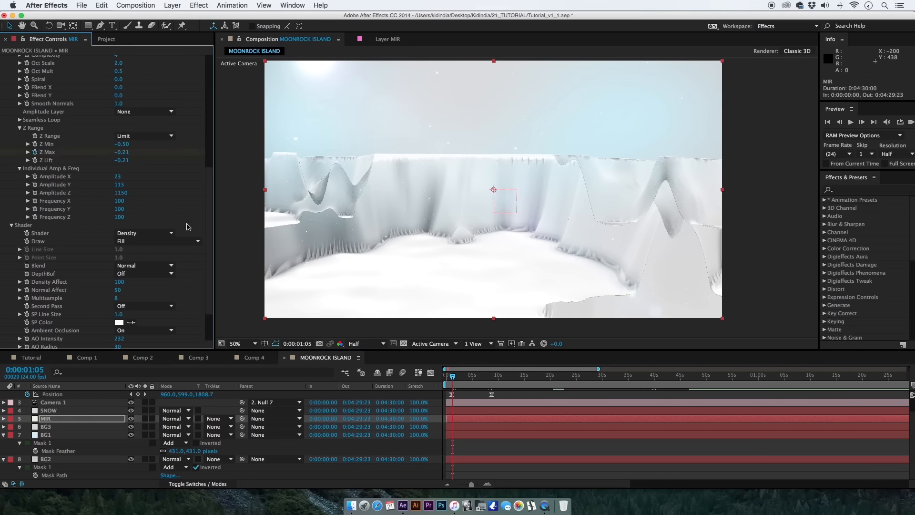
key("u")
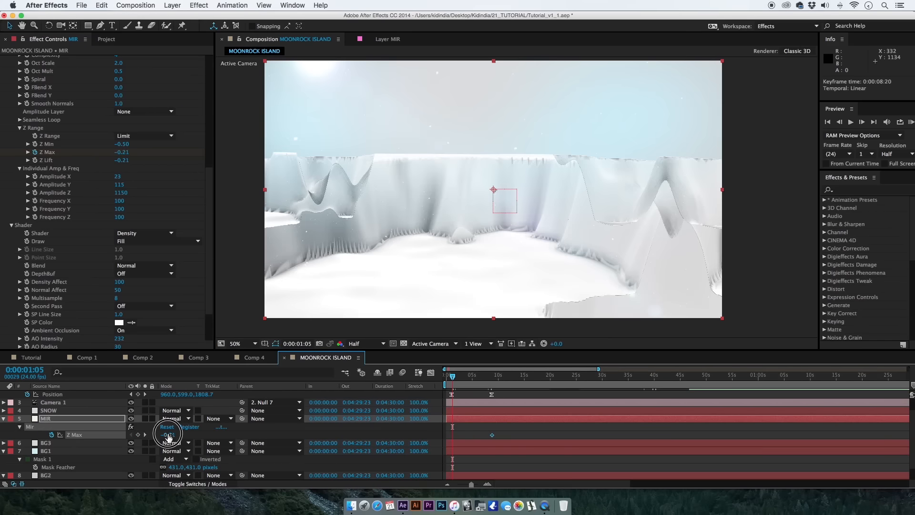
Keyframe the MIR layer's Z Max at -0.50 at 0:00:01:05 so the terrain starts flat.
left_click(172, 435)
type("-0.80")
left_click(143, 435)
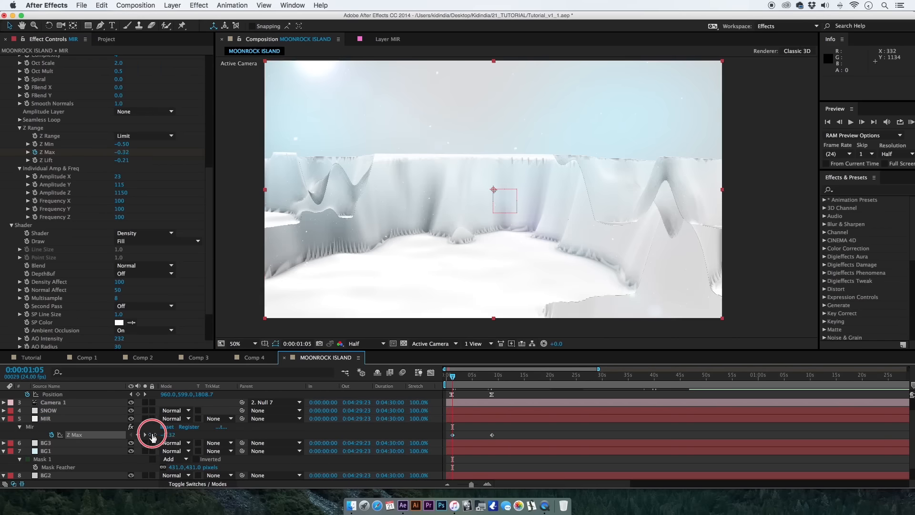
left_click_drag(143, 435, 169, 447)
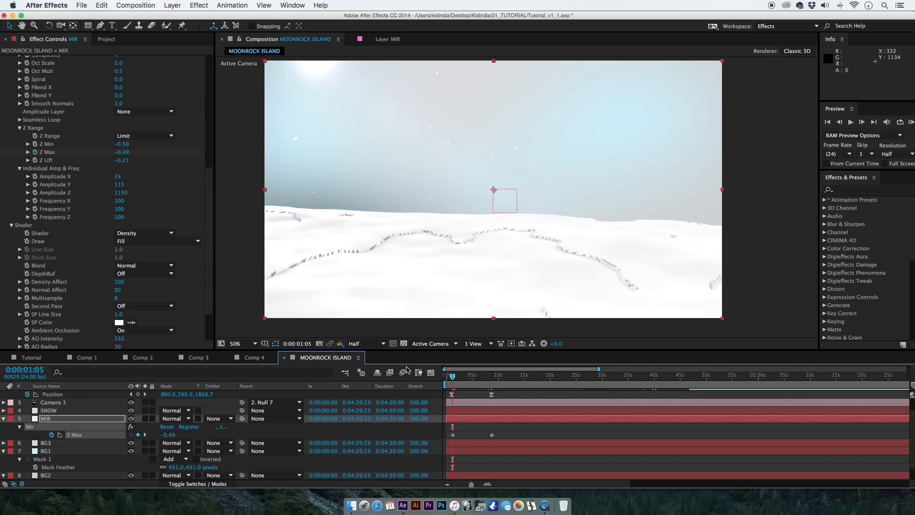
left_click(21, 484)
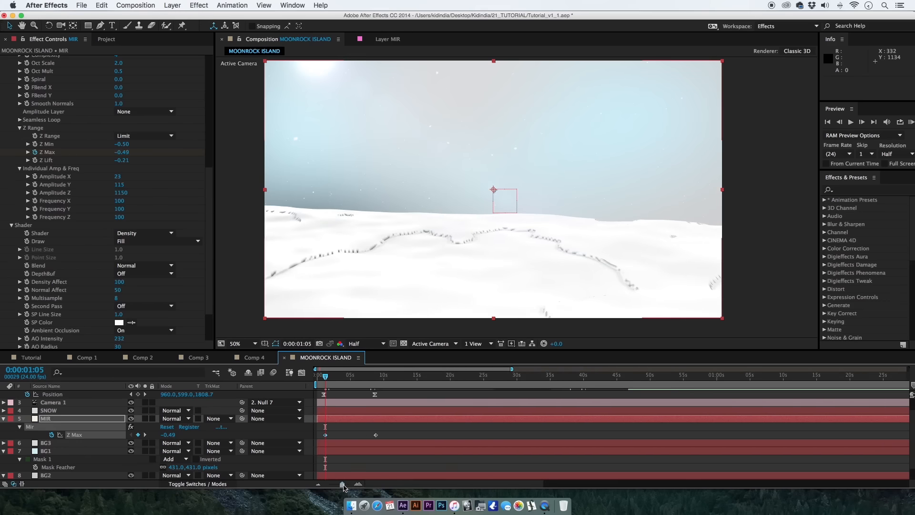
scroll(123, 435, "down", 1)
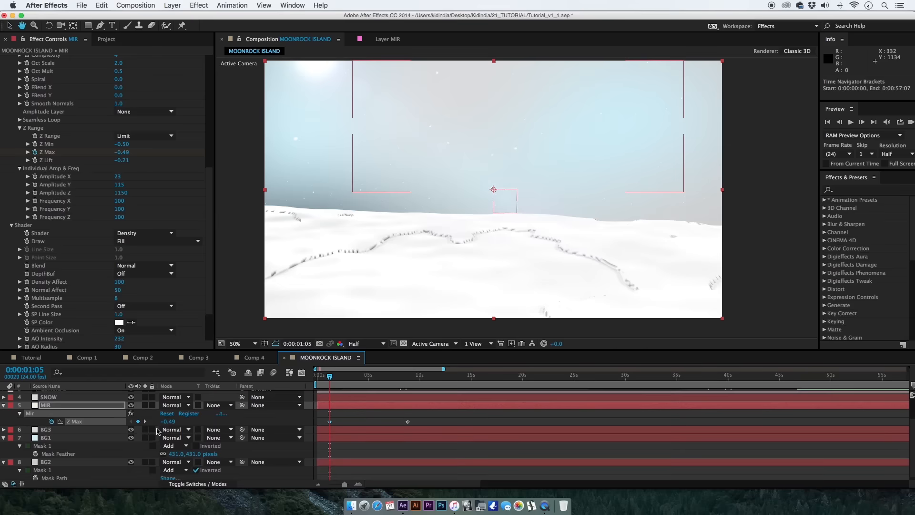
left_click(170, 422)
left_click(188, 422)
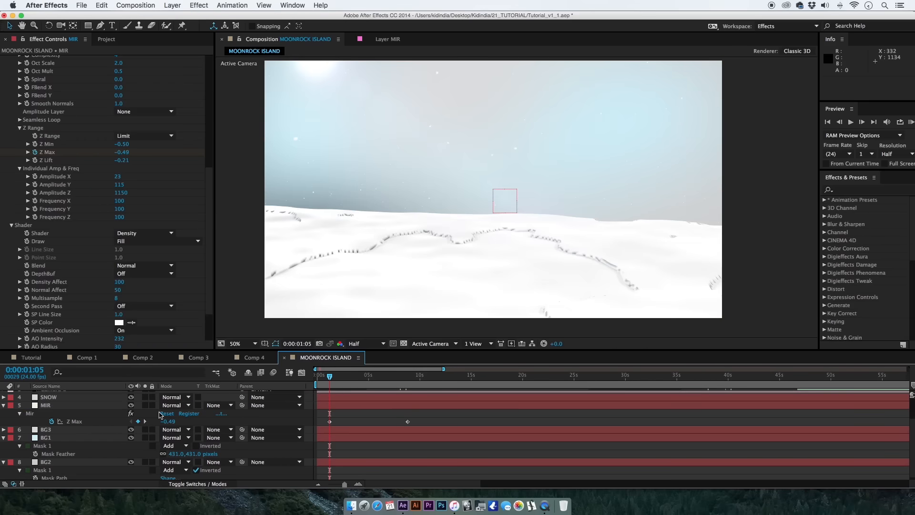
left_click(174, 421)
key("Right")
key("Return")
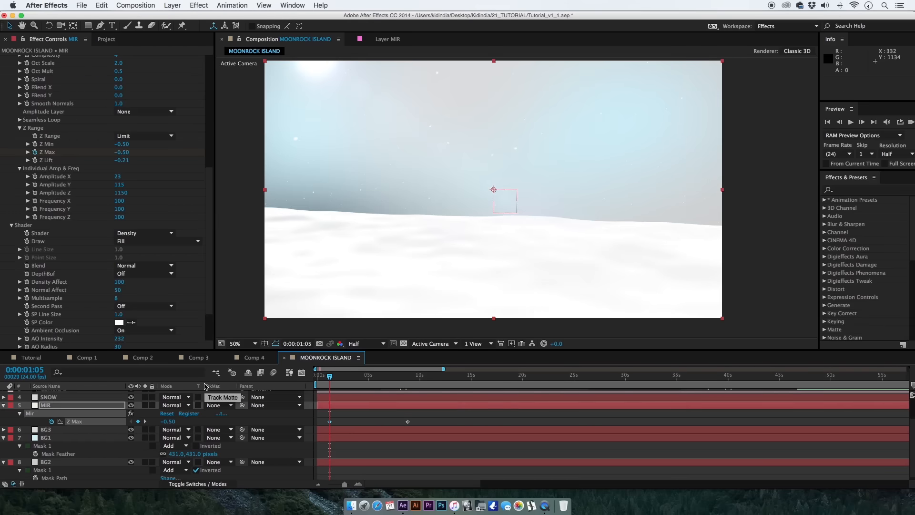
Move the last Z Max keyframe to about 14 seconds and apply Easy Ease to both Z Max keyframes, previewing the rising mountains.
left_click(348, 377)
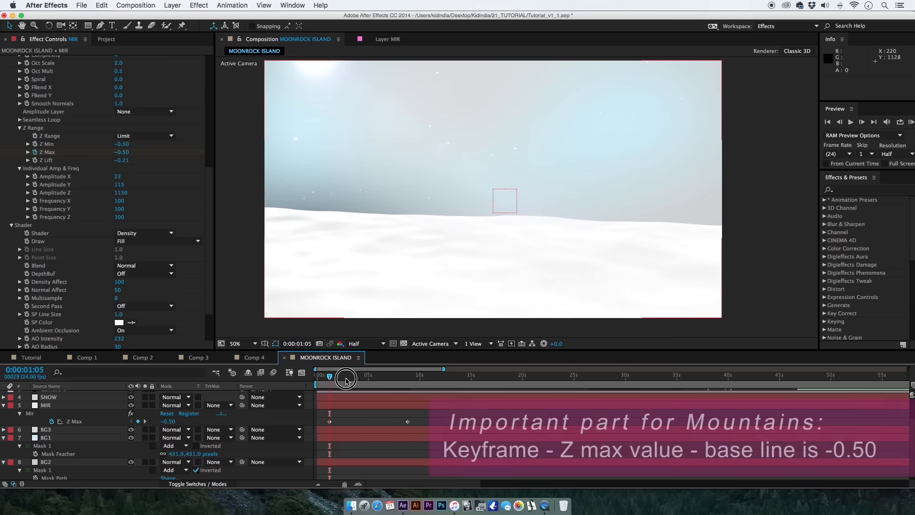
left_click_drag(355, 383, 378, 387)
left_click_drag(408, 421, 325, 422)
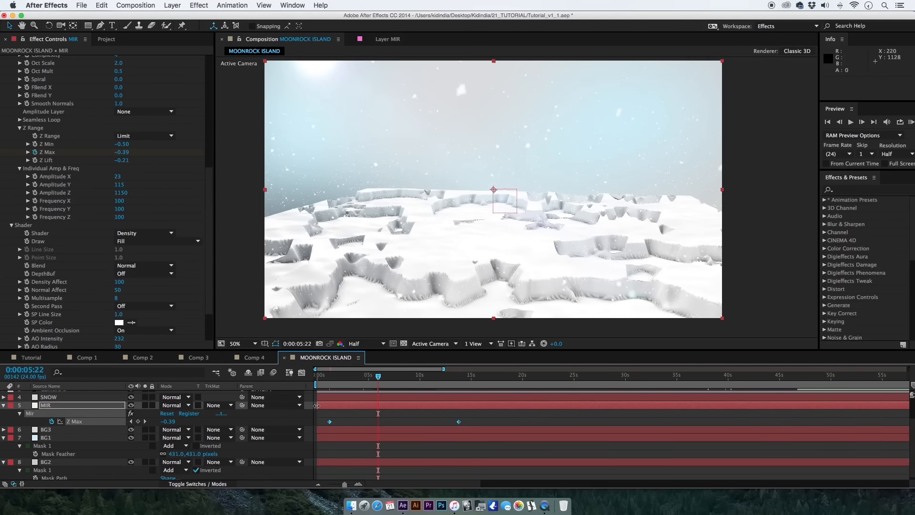
key("F9")
left_click(363, 421)
left_click_drag(379, 380, 416, 380)
left_click(327, 380)
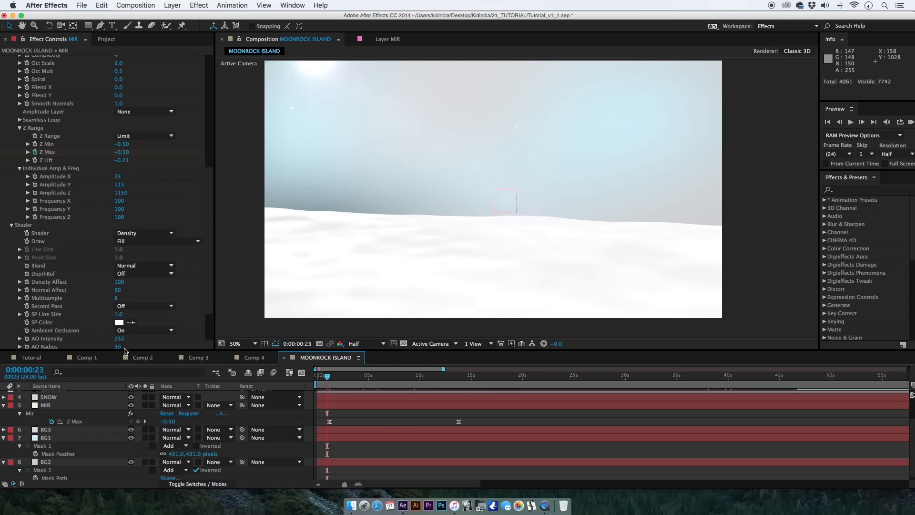
Switch to the Tutorial composition and look through its layers, including the White Solid 10 snow and the Metal_Slice_Slam_03.wav sound.
left_click(31, 359)
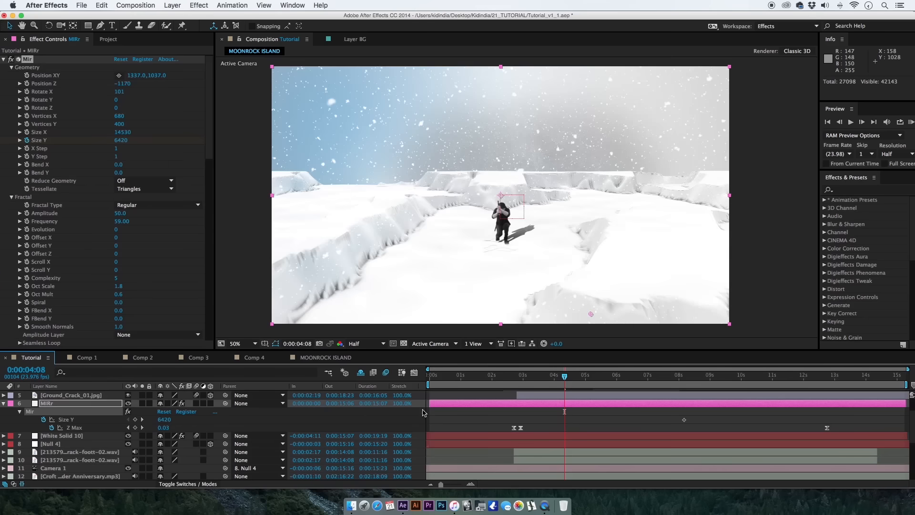
scroll(434, 427, "up", 1)
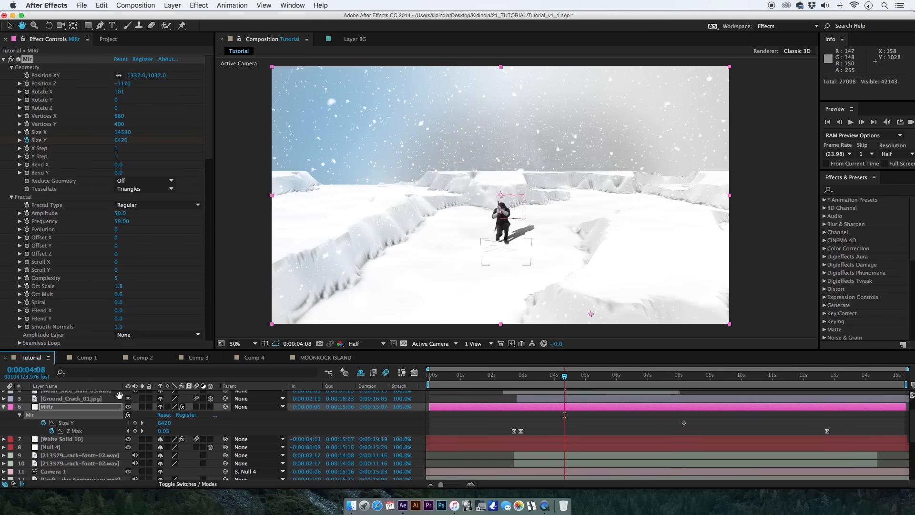
scroll(95, 420, "down", 1)
left_click(82, 434)
scroll(100, 477, "up", 5)
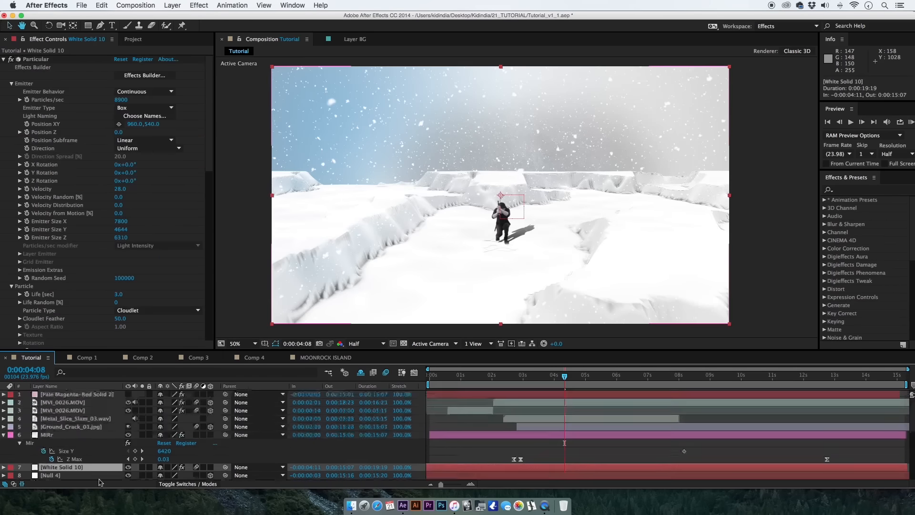
left_click(85, 420)
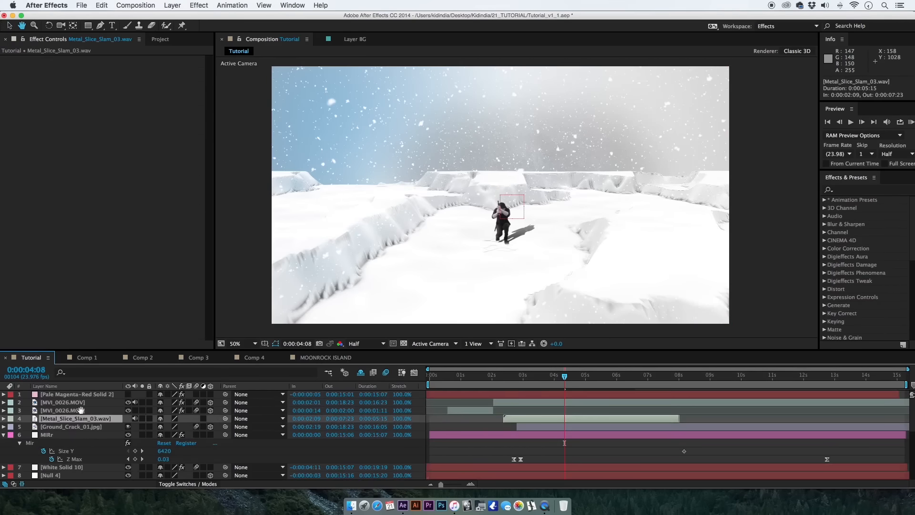
Reveal the source file of the keyed MVI_0026.MOV layer in Finder and preview the green-screen footage.
left_click(90, 403)
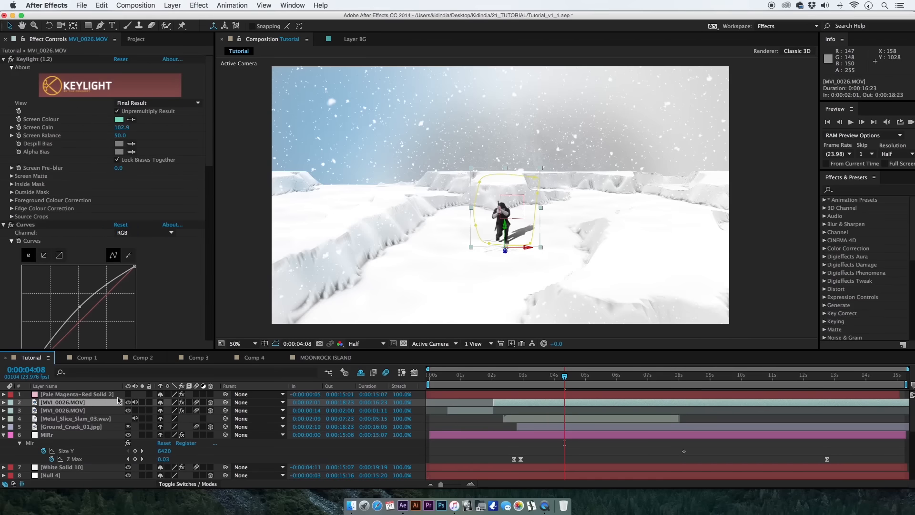
key("super+c")
right_click(74, 406)
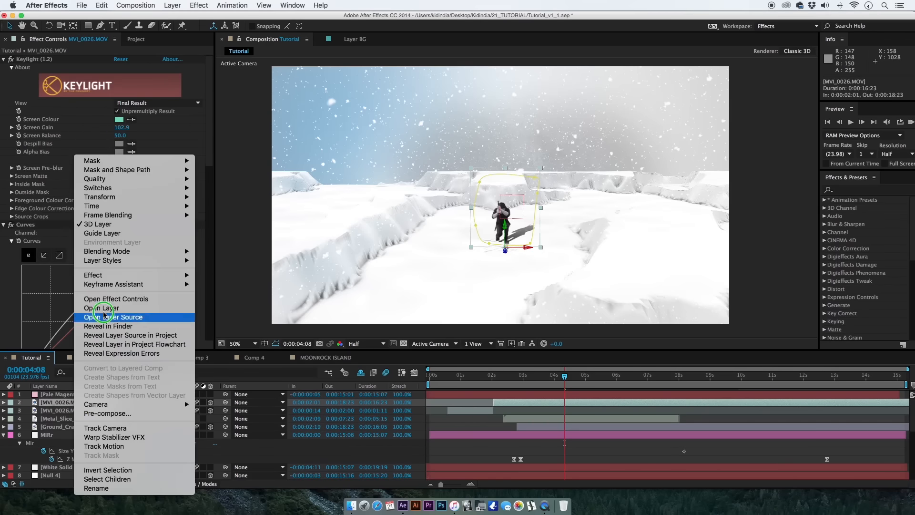
left_click(124, 324)
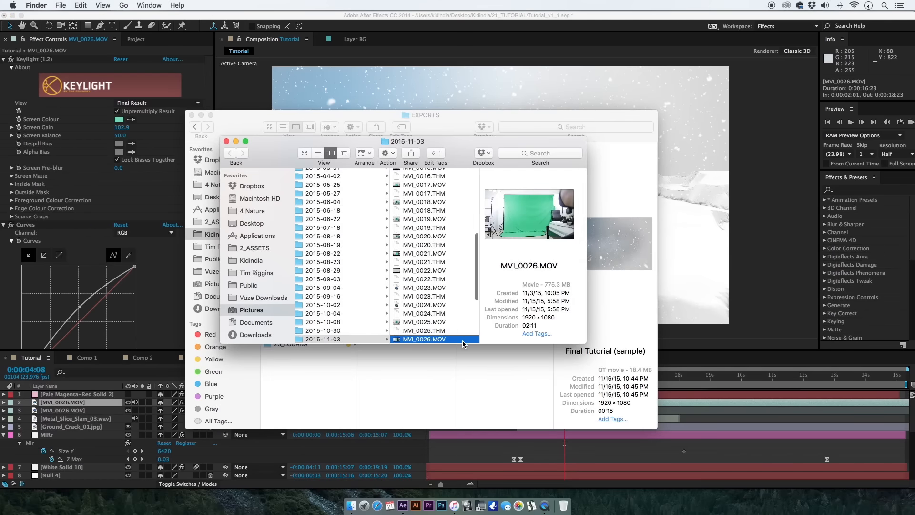
key("space")
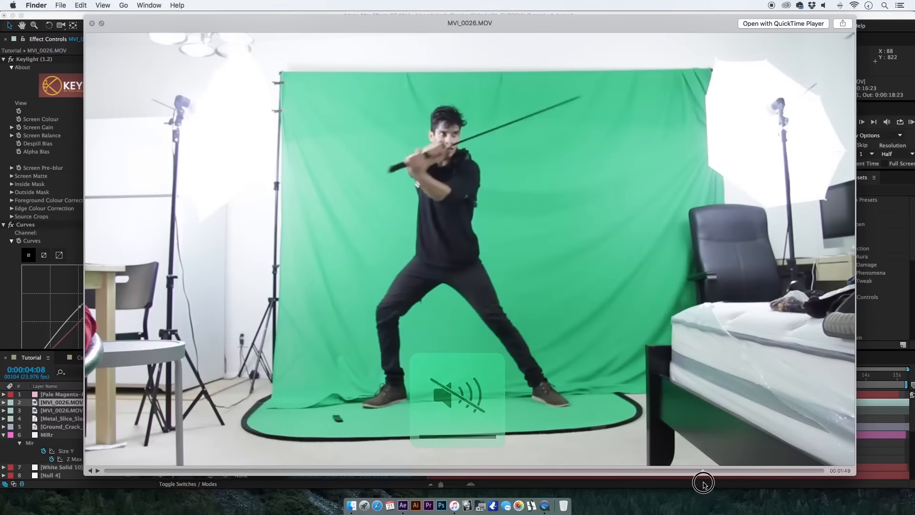
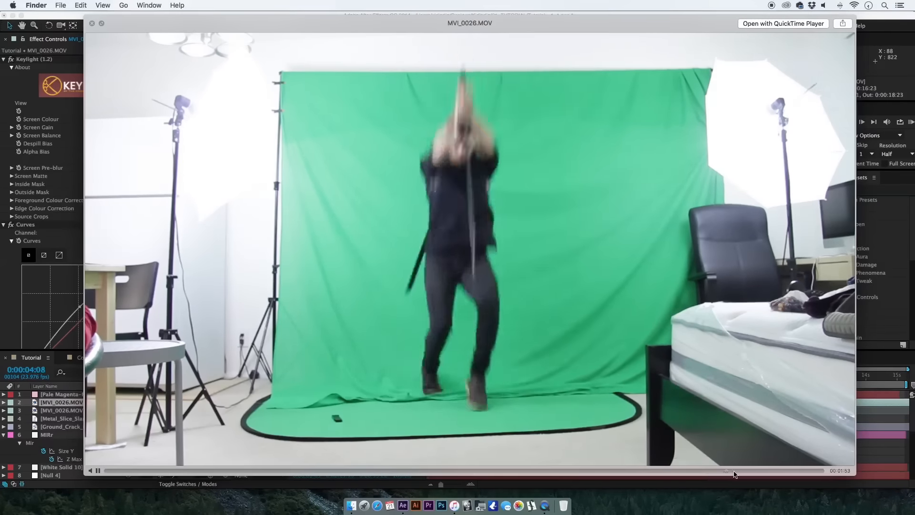
Stop the clip preview, return to After Effects and add MVI_0026.MOV to the MOONROCK ISLAND composition above Null 7.
key("space")
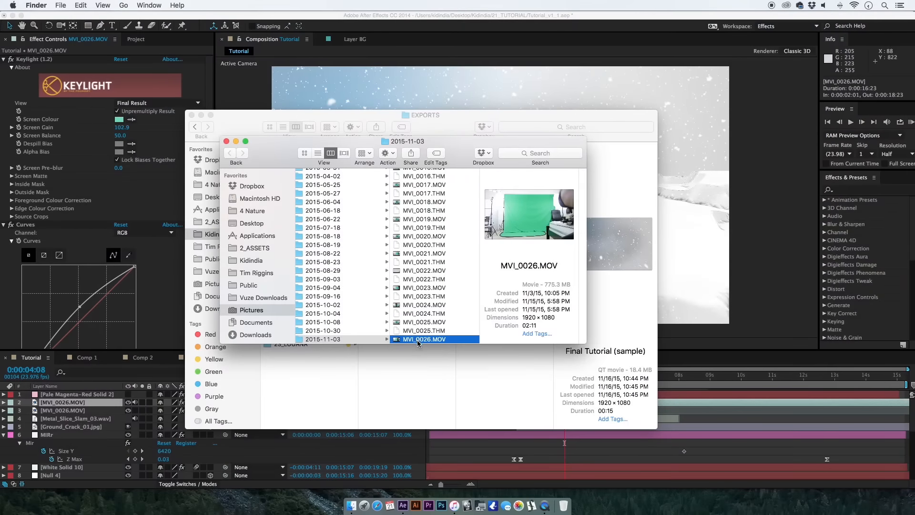
left_click(402, 505)
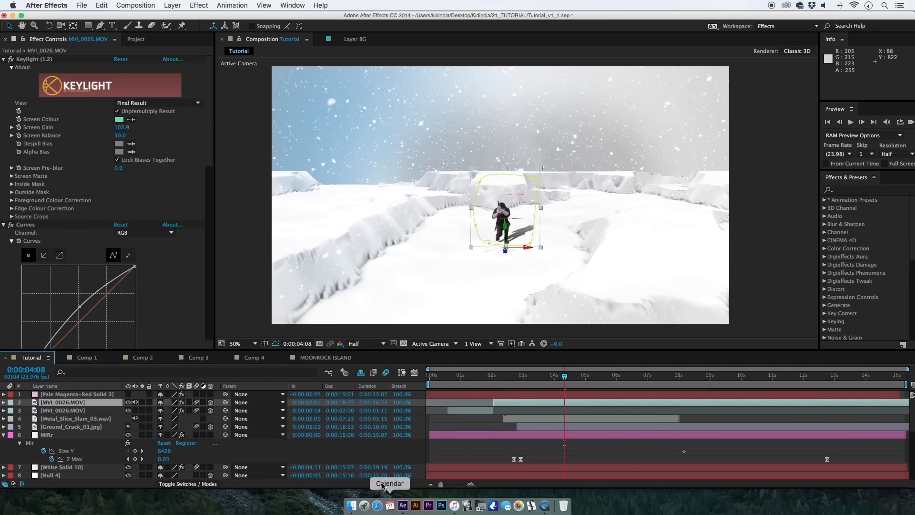
left_click(133, 42)
left_click(43, 298)
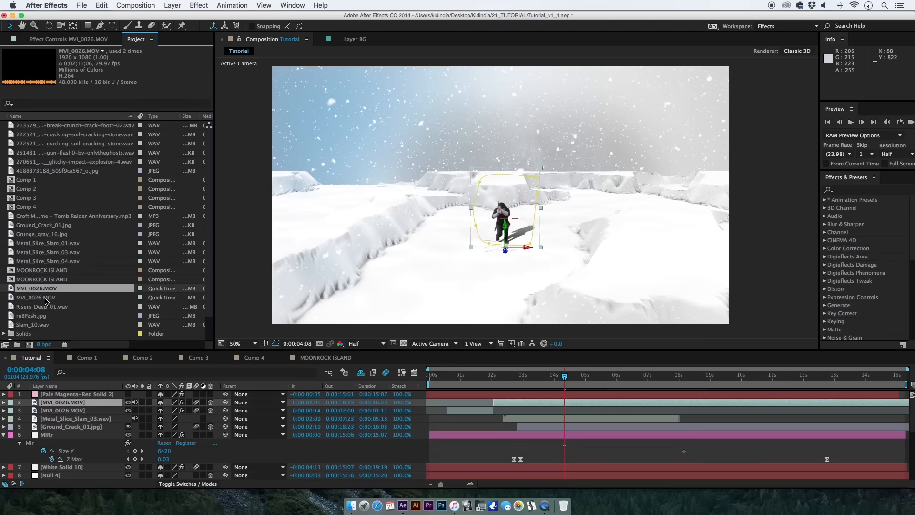
left_click(317, 357)
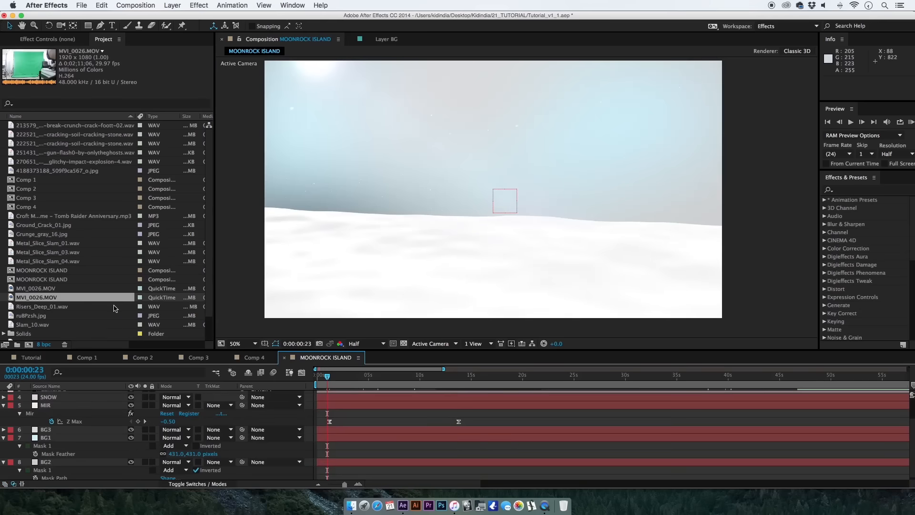
left_click_drag(73, 299, 85, 377)
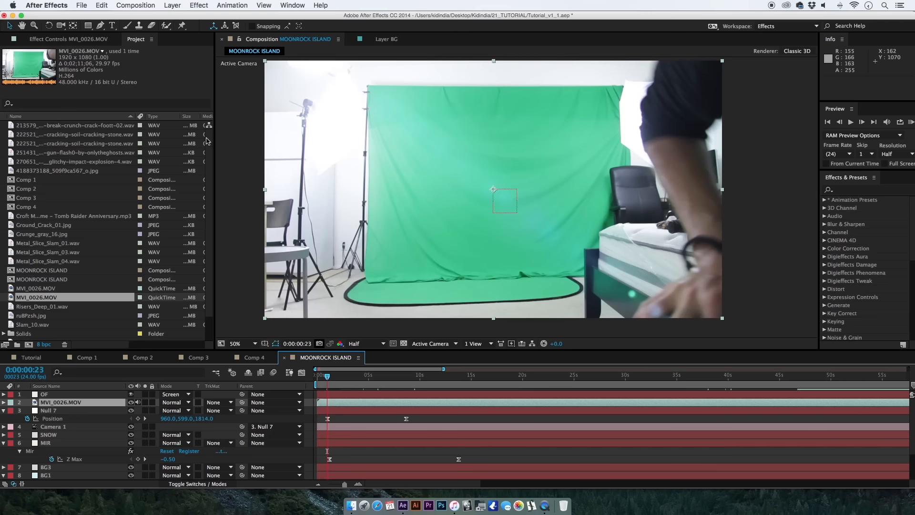
Draw a closed Pen tool mask on the MVI_0026.MOV layer around the green backdrop and its floor sheet.
left_click(101, 25)
left_click(378, 93)
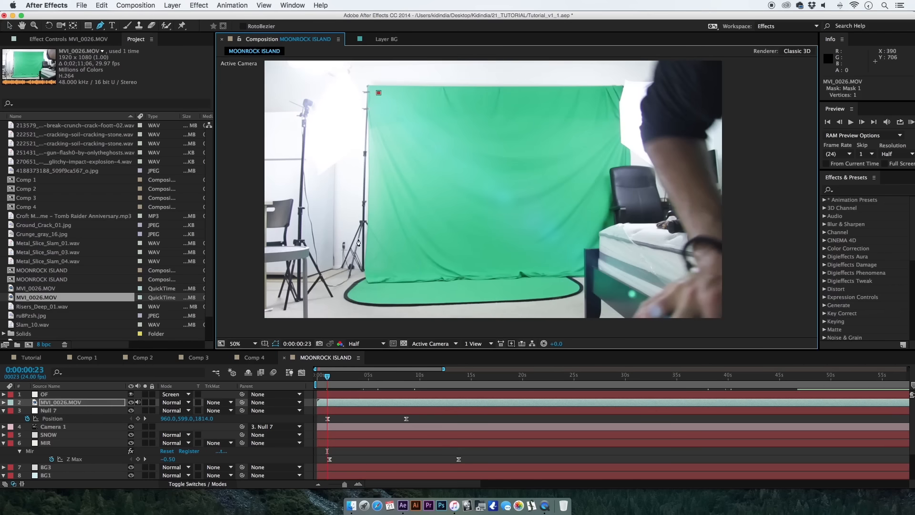
left_click(365, 296)
left_click_drag(575, 292, 566, 283)
left_click_drag(565, 266, 595, 235)
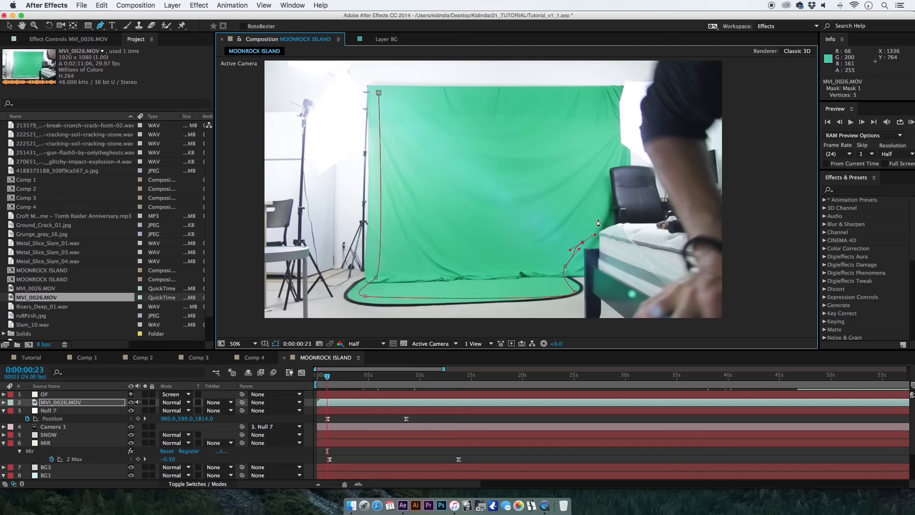
left_click(385, 94)
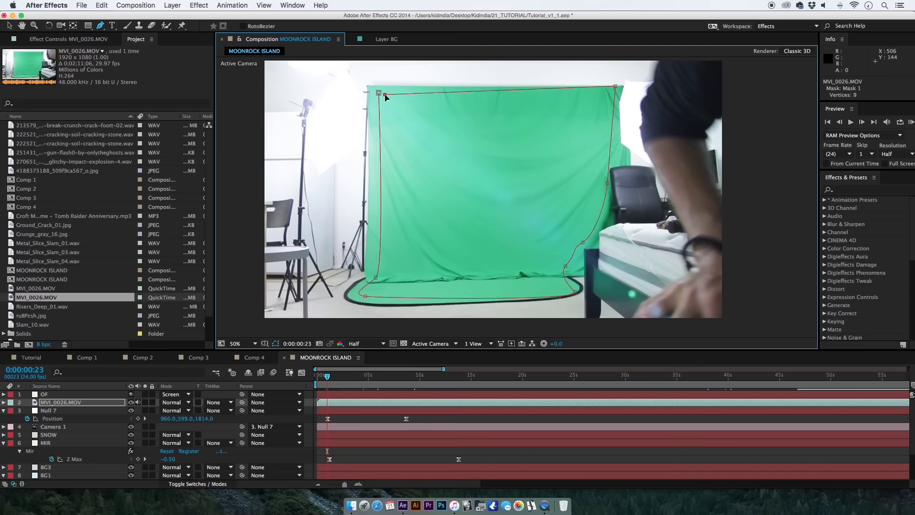
left_click(379, 93)
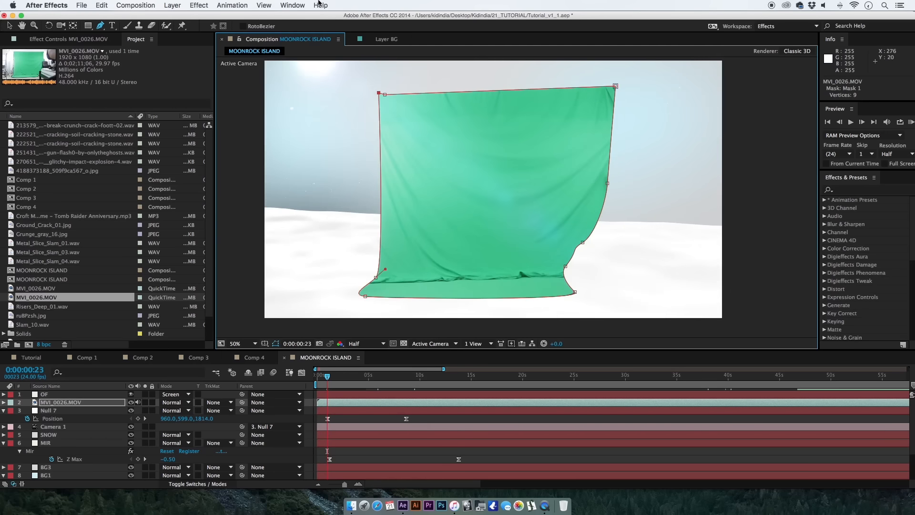
Apply Keylight (1.2) to MVI_0026.MOV, sample the backdrop green as the Screen Colour and expand the Screen Matte settings.
left_click(319, 4)
type("keyl")
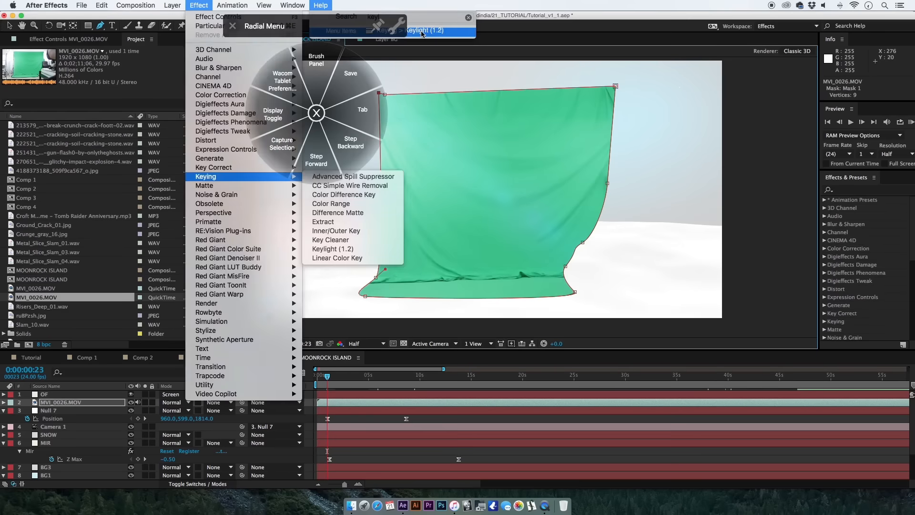
left_click(421, 34)
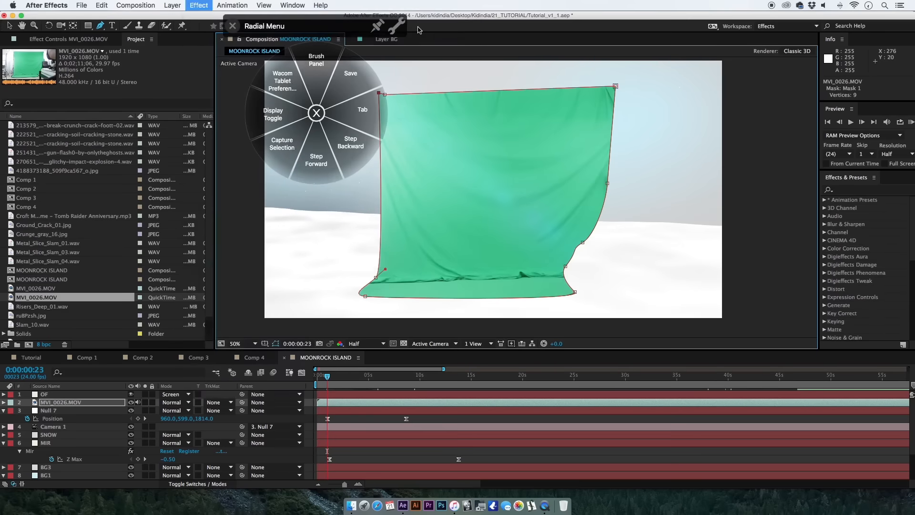
left_click(465, 197)
left_click(12, 176)
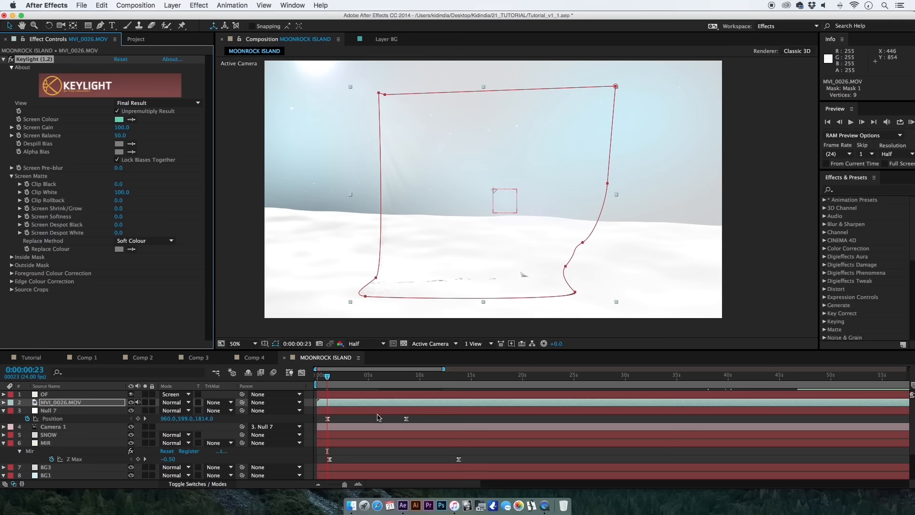
Slide the MVI_0026.MOV footage to the performer's standing pose and trim the layer to run from 0:00:00:23 to 0:00:05:23.
key("]")
left_click_drag(319, 404, 399, 410)
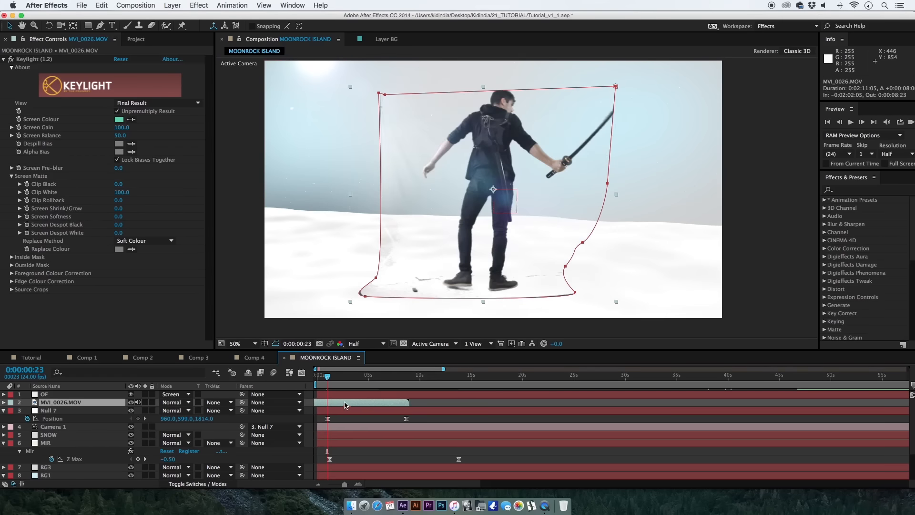
left_click_drag(332, 405, 384, 414)
key("alt+[")
key("alt+]")
left_click_drag(329, 404, 382, 406)
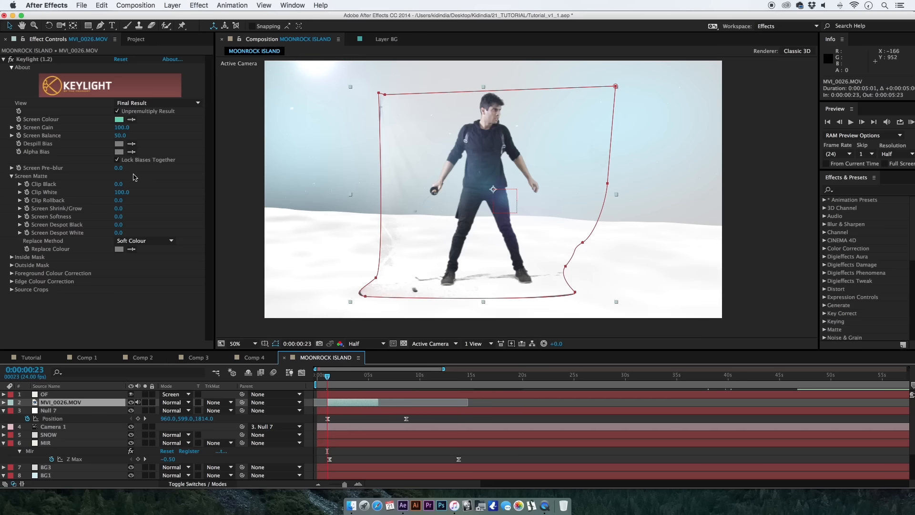
Set Keylight's Clip Black to 20, Screen Despot Black to 3.1 and Despot White to 5.4, and brighten the footage with a Curves effect.
mouse_move(118, 185)
left_mouse_down()
mouse_move(143, 187)
mouse_move(130, 188)
left_mouse_up()
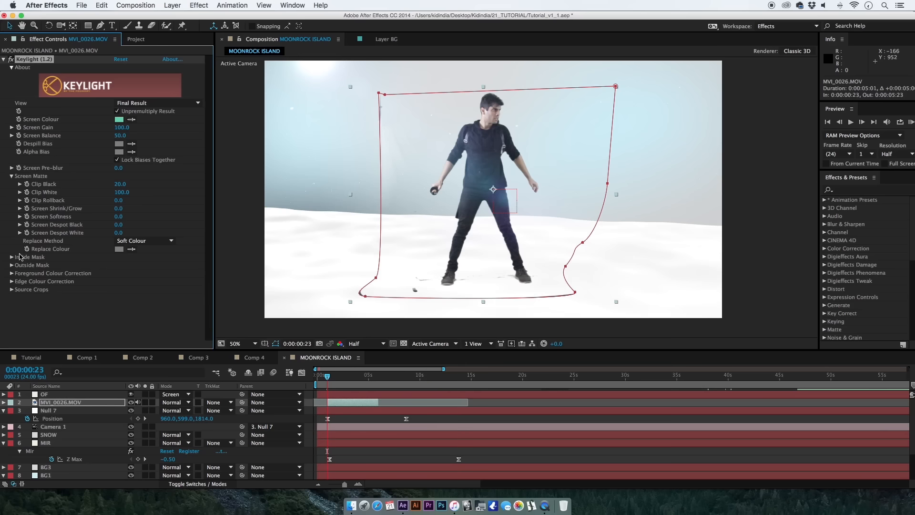
left_click_drag(116, 226, 134, 232)
left_click(319, 4)
type("curv")
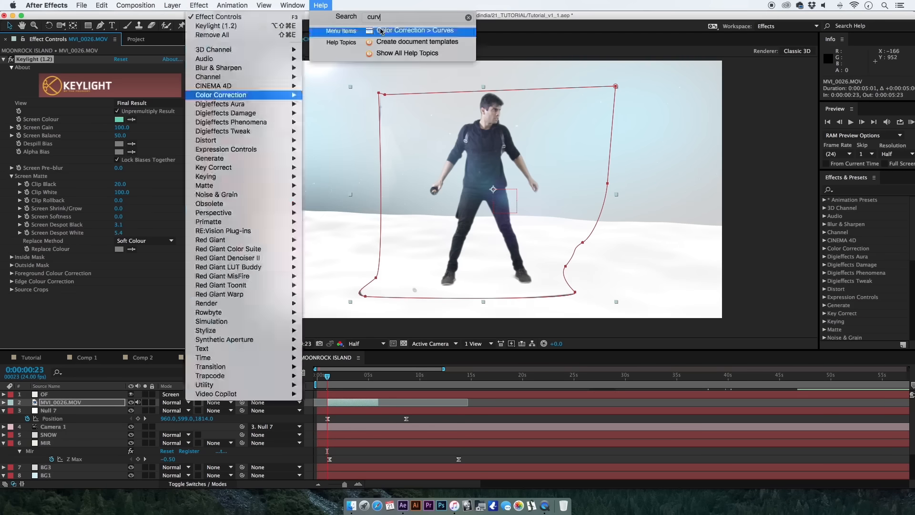
left_click(378, 31)
left_click_drag(84, 256, 75, 239)
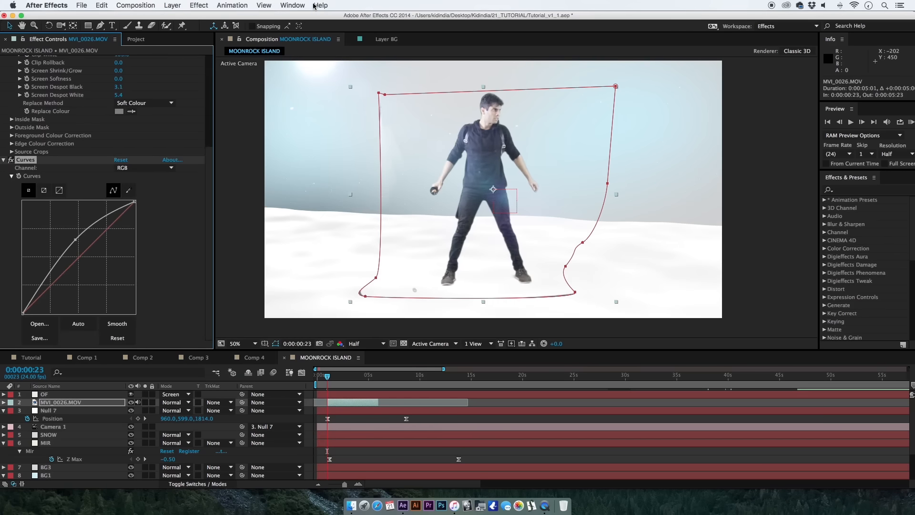
Set Keylight's Screen Softness to 1.0 and desaturate the performer with a Tint effect at a reduced Amount to Tint.
scroll(204, 78, "up", 5)
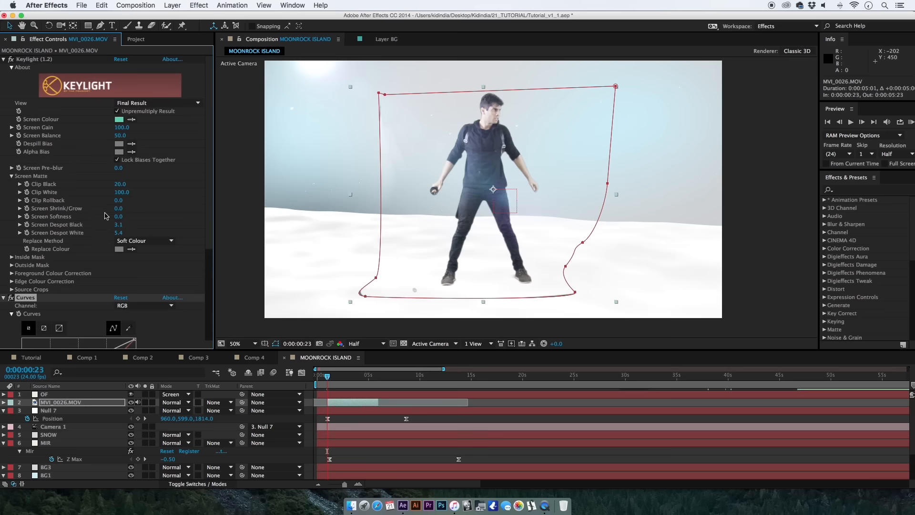
left_click_drag(119, 220, 129, 222)
left_click(326, 5)
type("ti")
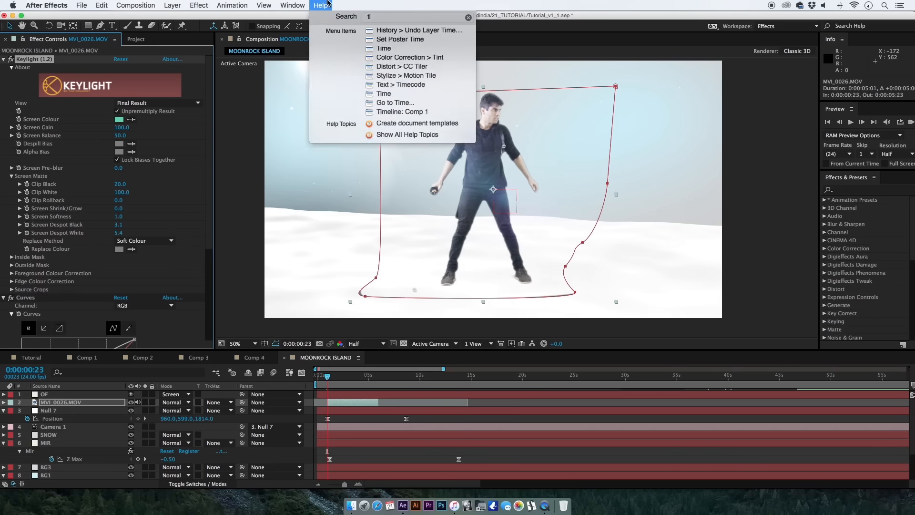
type("nt")
key("Down")
key("Return")
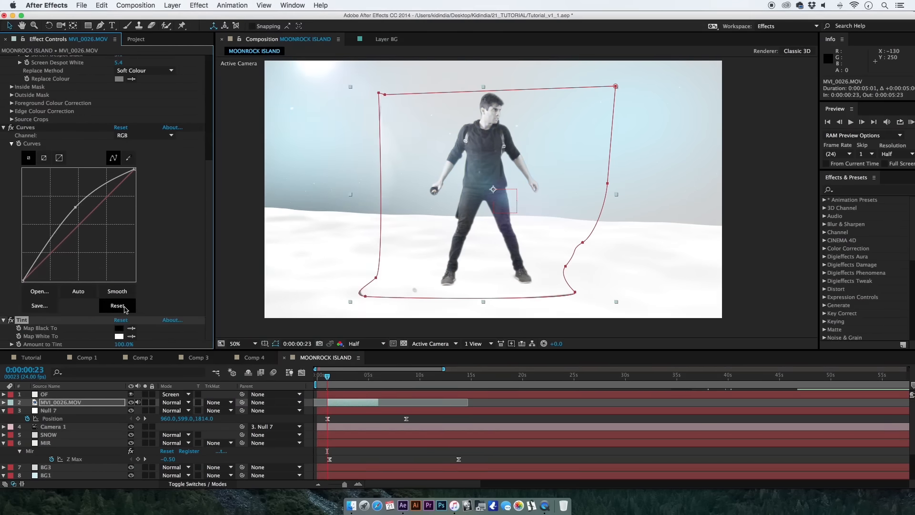
left_click_drag(122, 344, 103, 358)
Pull the left and lower mask points of MVI_0026.MOV inward to cut off the leftover backdrop edges.
left_click(336, 411)
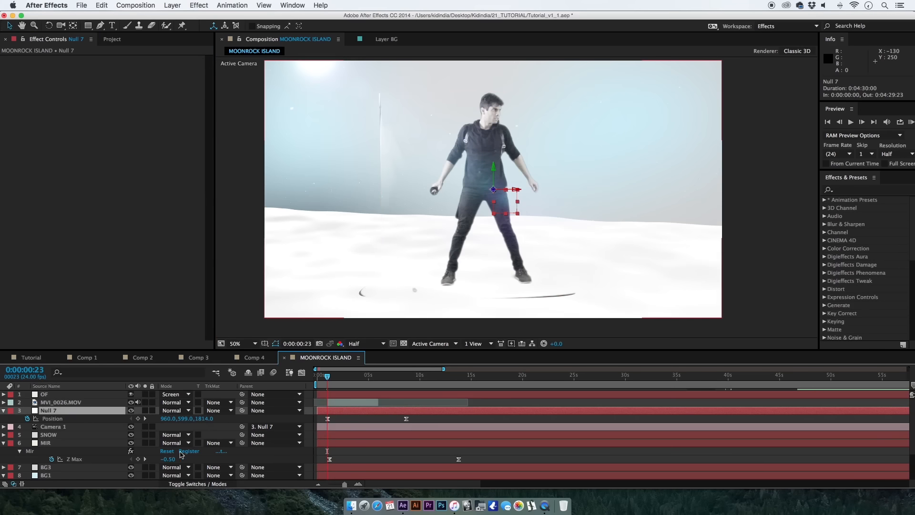
key("F4")
left_click(335, 404)
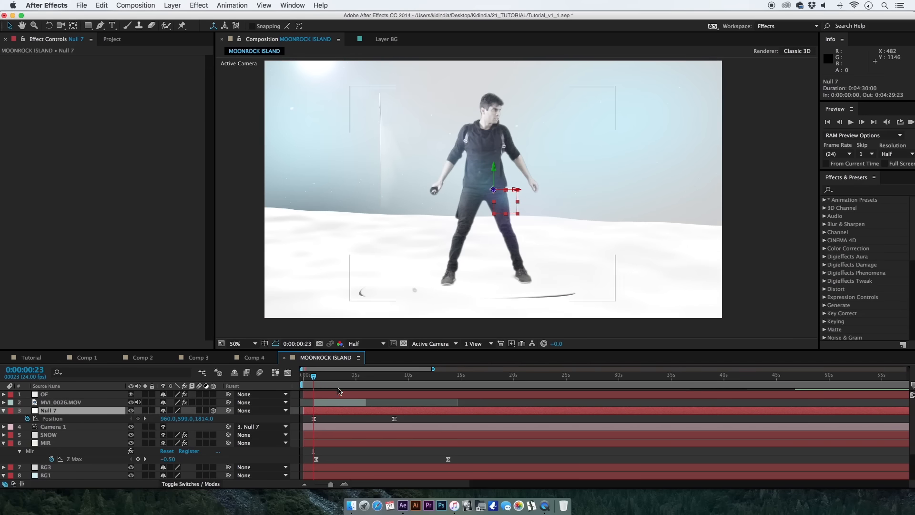
left_click_drag(364, 292, 385, 276)
left_click_drag(379, 94, 390, 98)
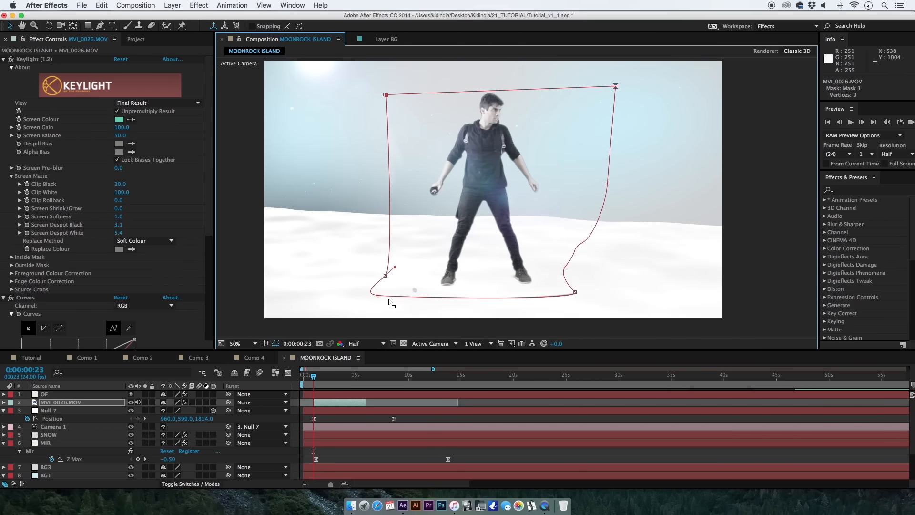
left_click_drag(377, 296, 384, 293)
left_click(568, 293)
left_click_drag(569, 293, 569, 291)
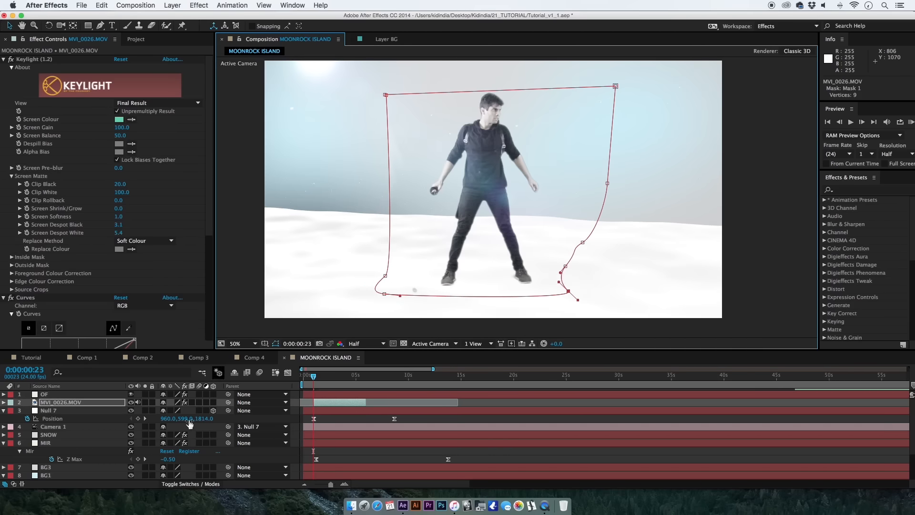
Make MVI_0026.MOV a 3D layer and scale it to 17% at 0:00:03:00.
left_click(213, 403)
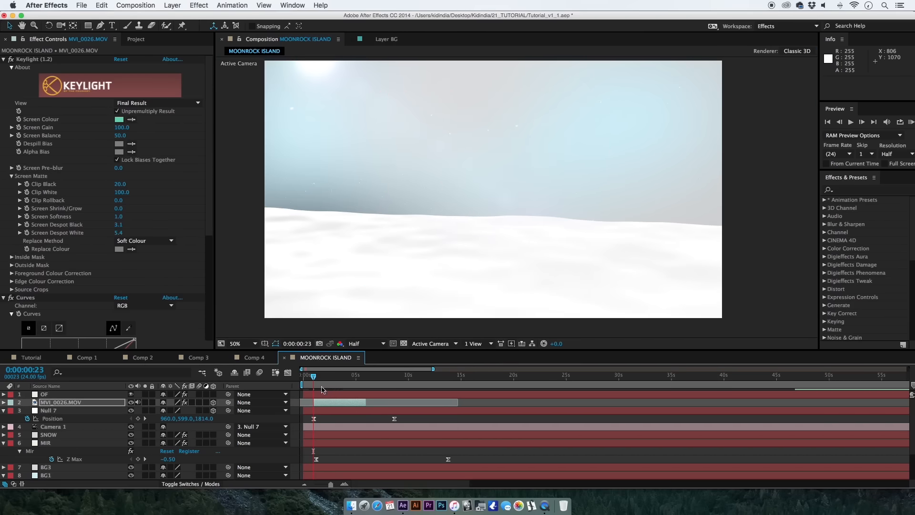
left_click_drag(326, 380, 335, 378)
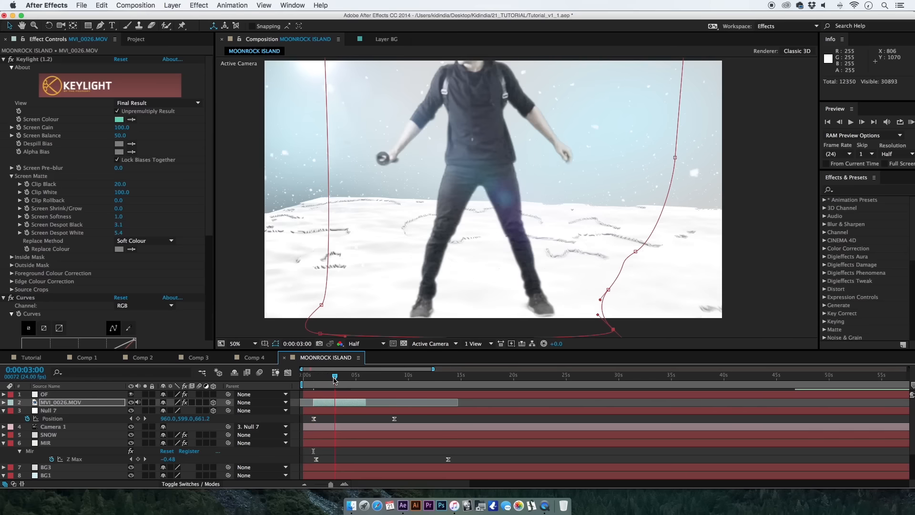
key("s")
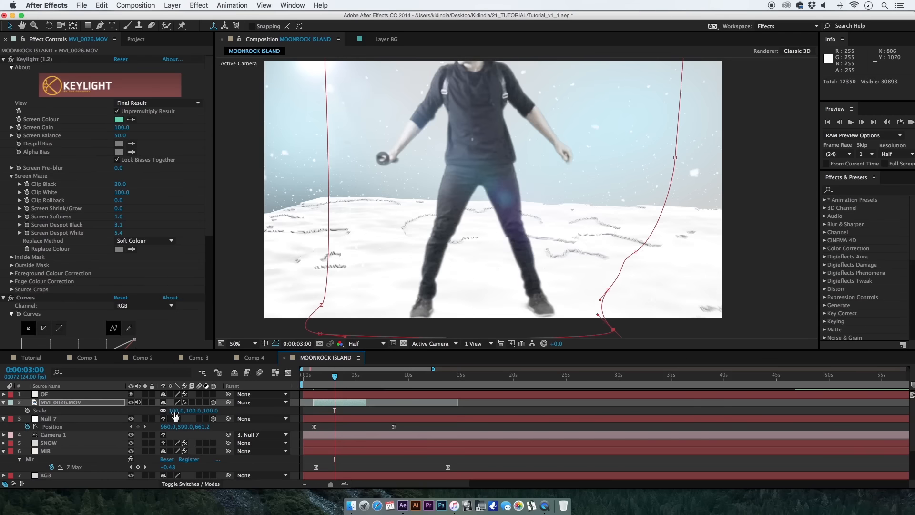
left_click_drag(170, 413, 143, 421)
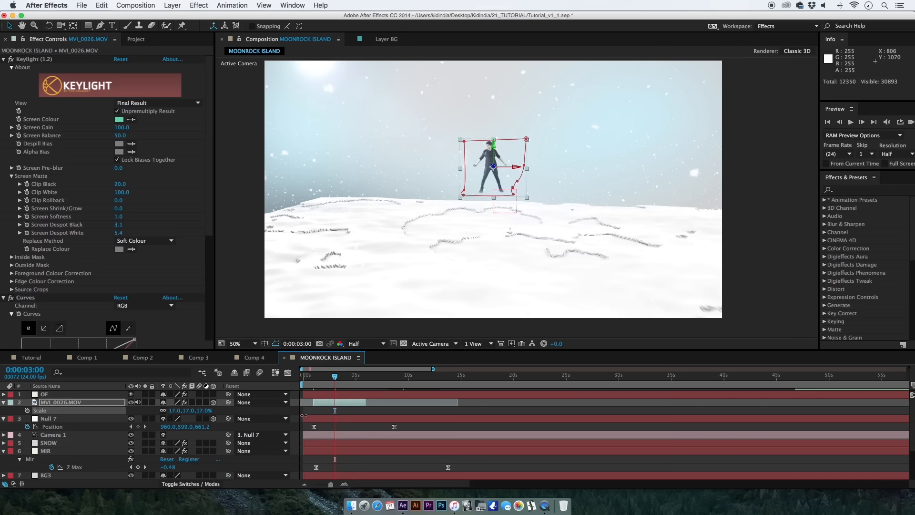
Set the MIR layer's Size Y to 250 in the Mir geometry settings.
scroll(84, 441, "down", 1)
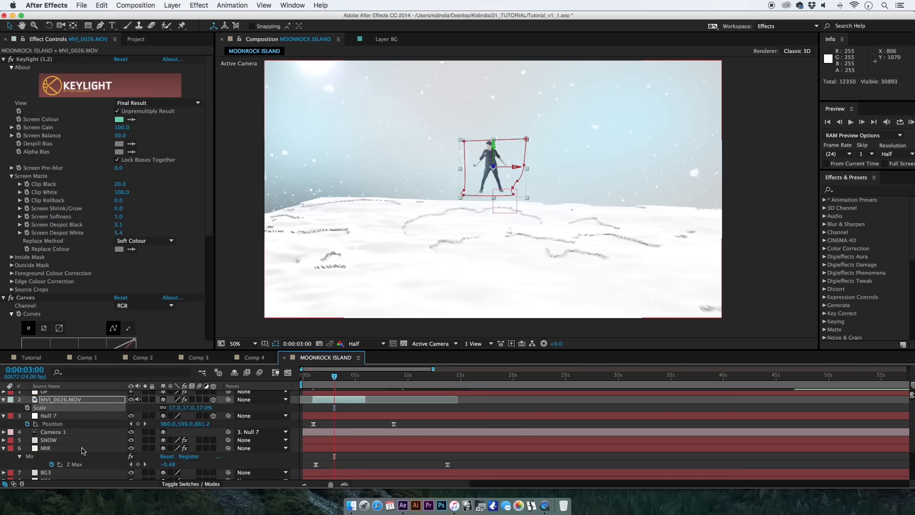
left_click(84, 449)
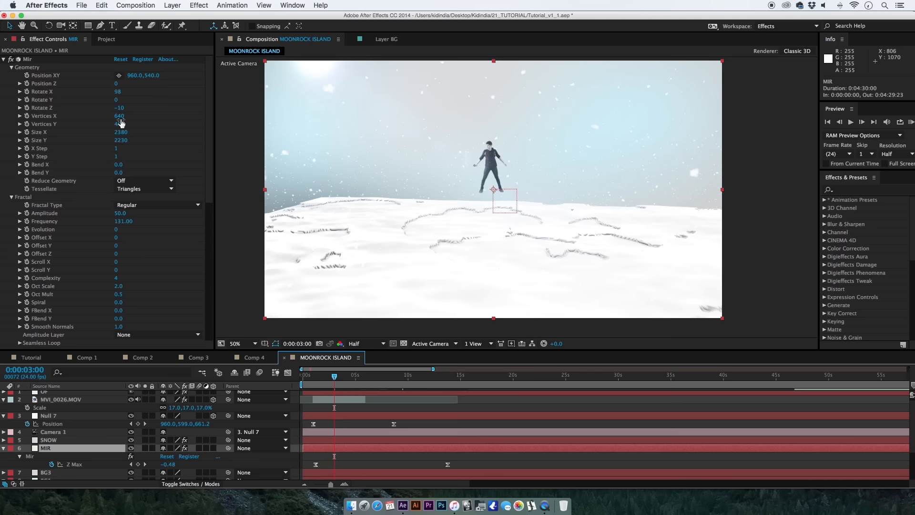
left_click_drag(122, 139, 70, 149)
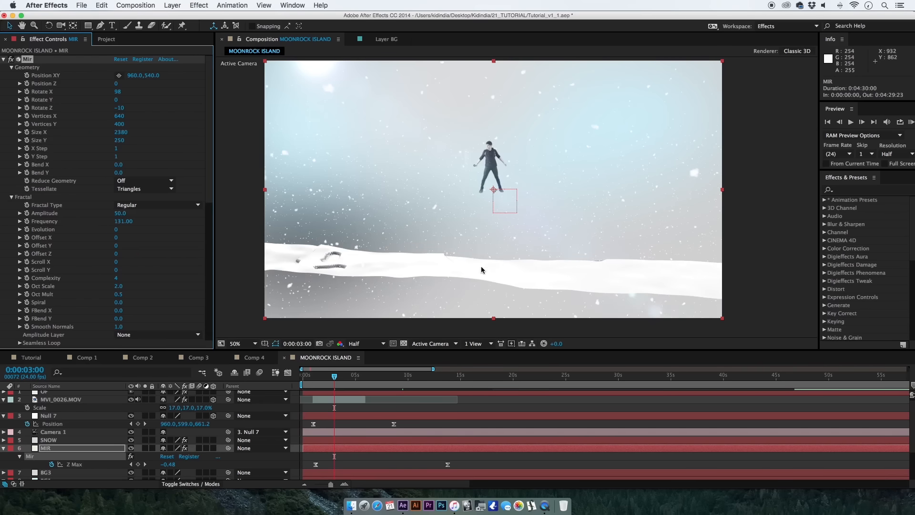
Move MVI_0026.MOV to position 960, 525, 21 while checking it in Top view, and return to the Active Camera view.
left_click(117, 400)
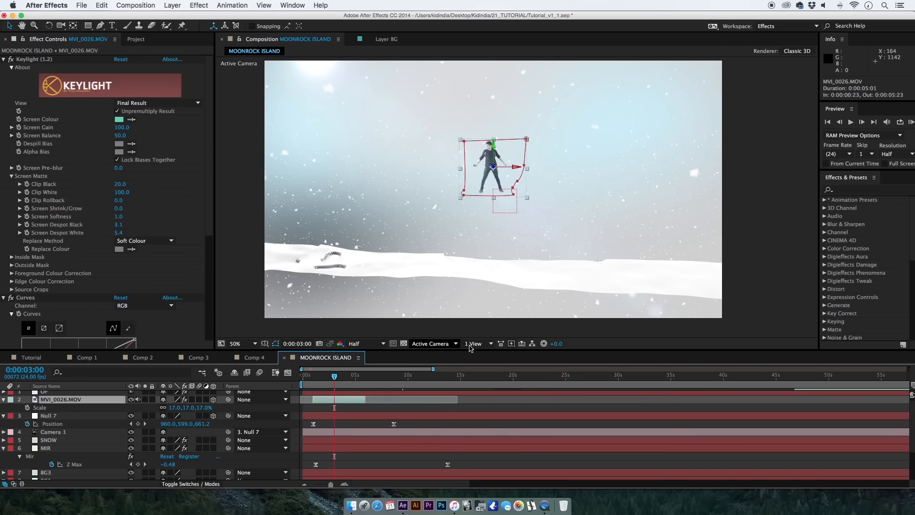
left_click(473, 344)
left_click(431, 344)
left_click(435, 403)
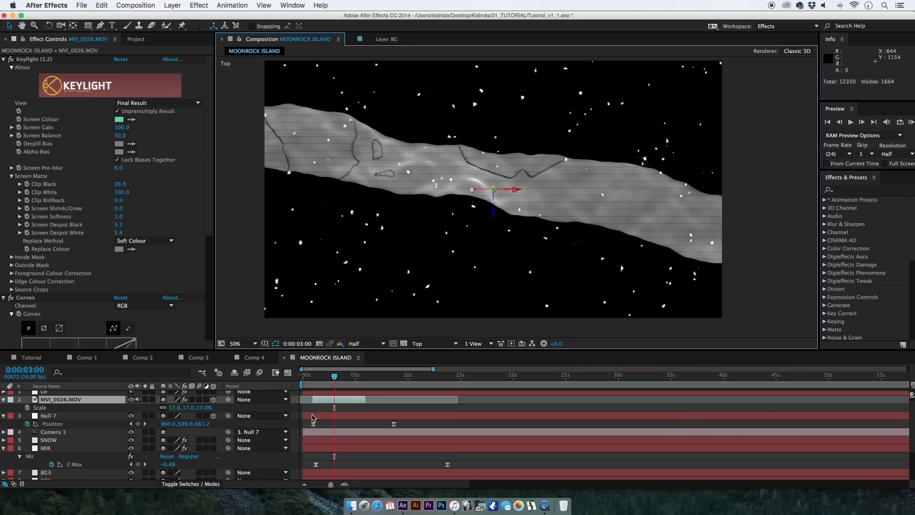
mouse_move(181, 411)
left_mouse_down()
mouse_move(166, 411)
mouse_move(212, 411)
mouse_move(162, 413)
mouse_move(175, 412)
left_mouse_up()
left_click(422, 343)
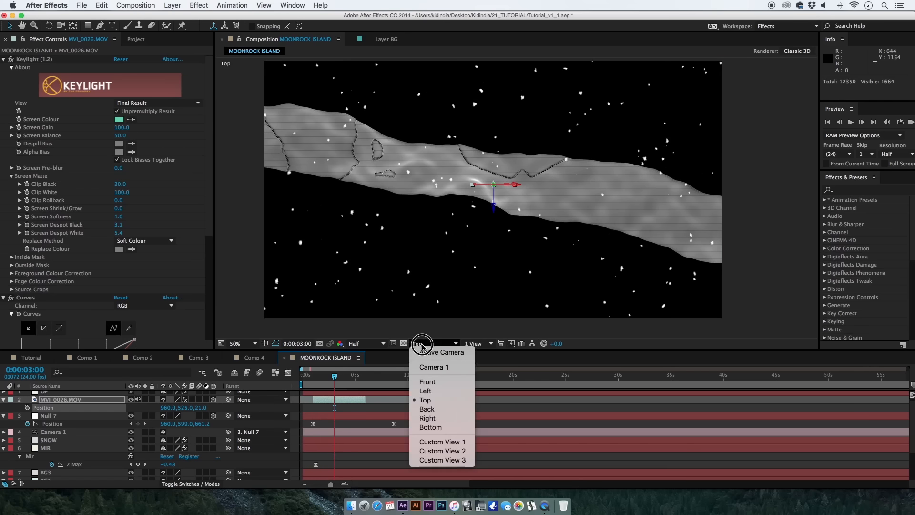
left_click(424, 341)
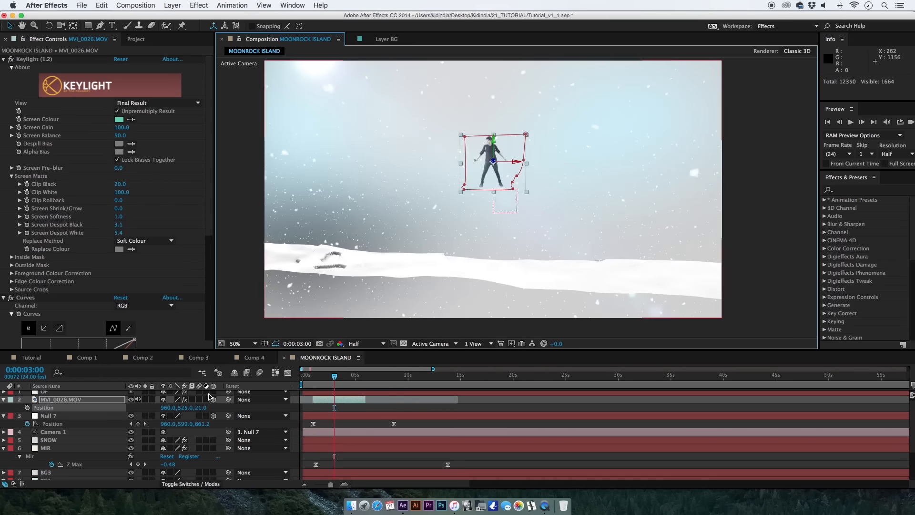
Lower MVI_0026.MOV to position 960, 754, 21 so the performer stands on the snow.
left_click_drag(181, 409, 204, 413)
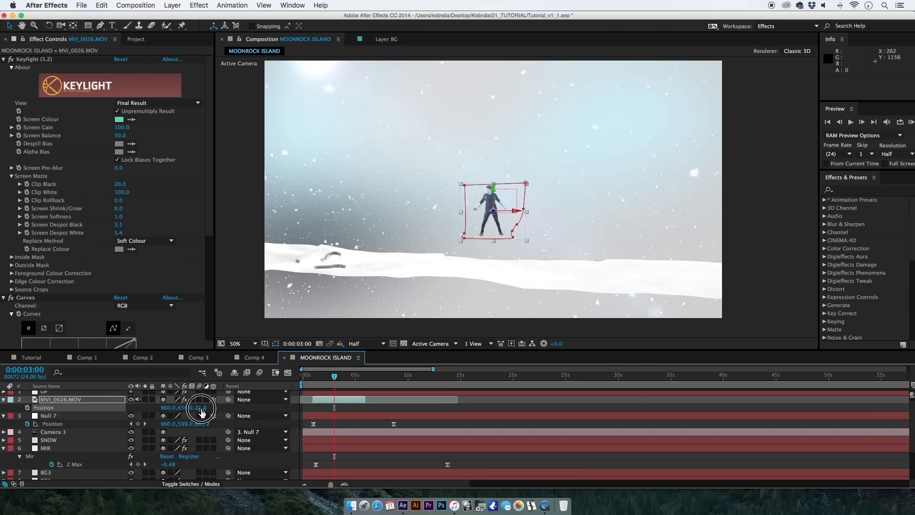
left_click(89, 449)
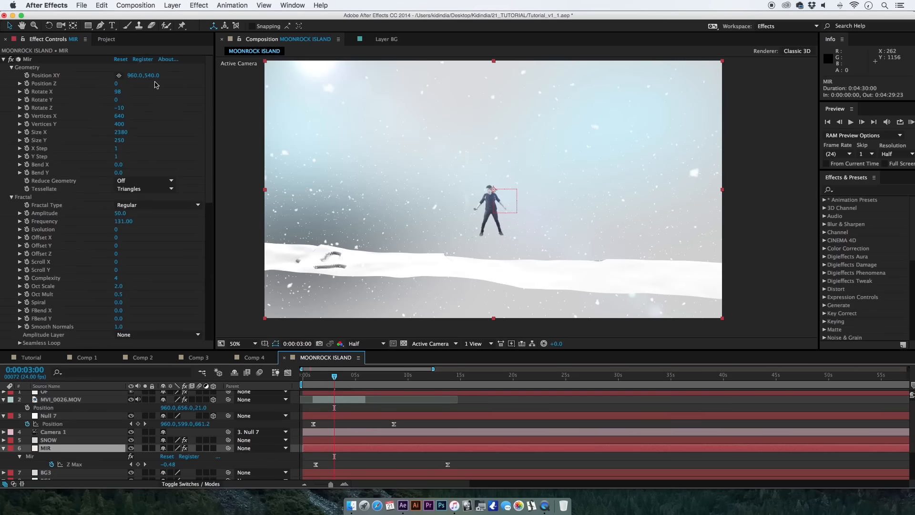
left_click_drag(181, 411, 227, 412)
left_click(351, 408)
left_click(338, 402)
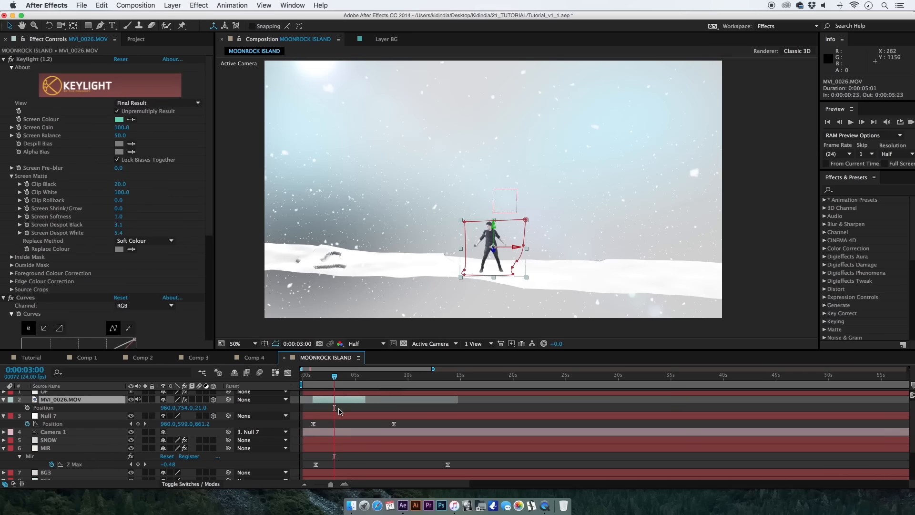
left_click(334, 409)
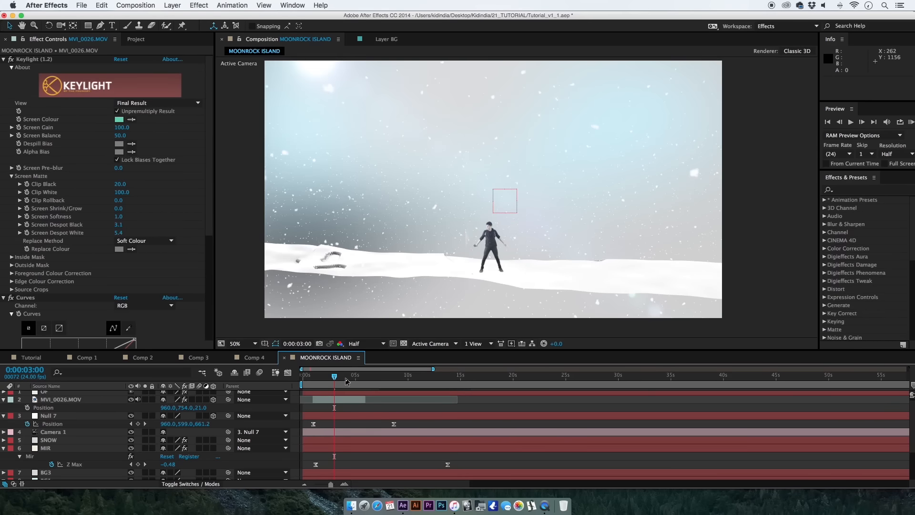
Check the performer's placement up to 0:00:05:02, and set the MIR layer's Size Y to 2050.
key("space")
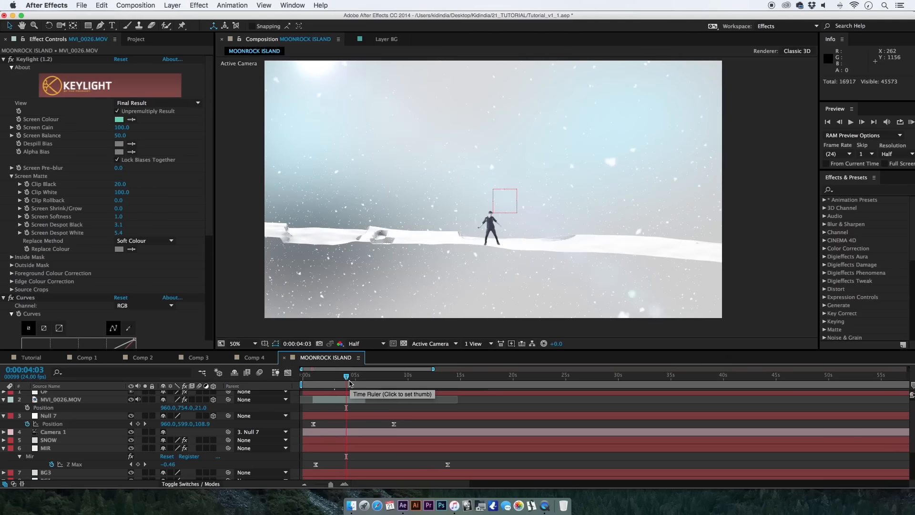
left_click(354, 377)
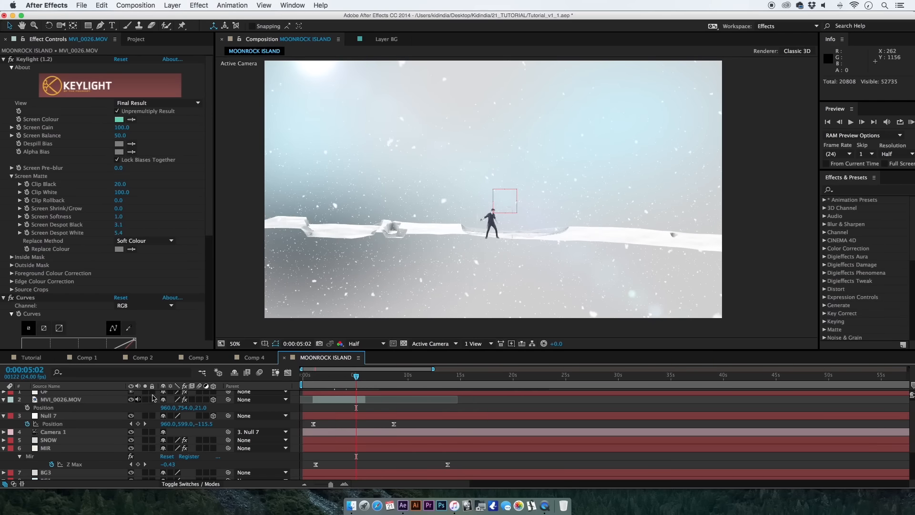
key("space")
mouse_move(87, 423)
left_mouse_down()
mouse_move(84, 459)
mouse_move(83, 440)
left_mouse_up()
left_click(84, 444)
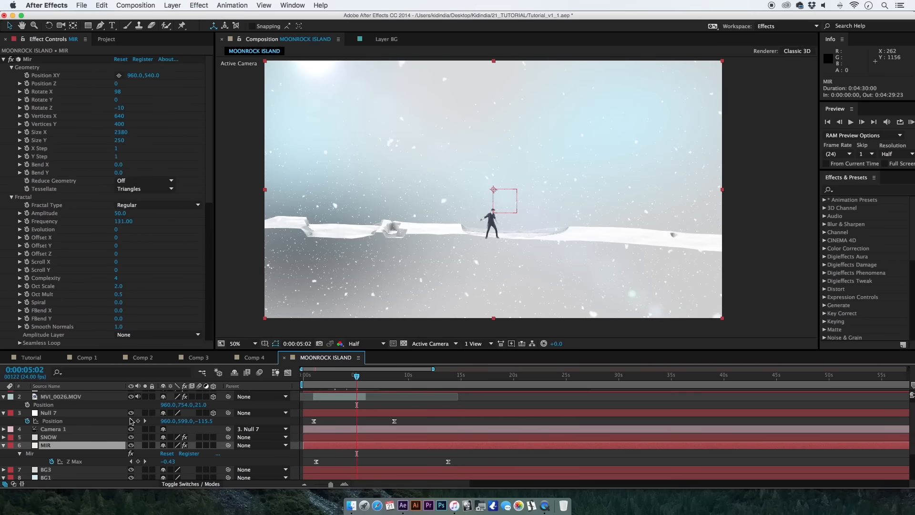
left_click(120, 141)
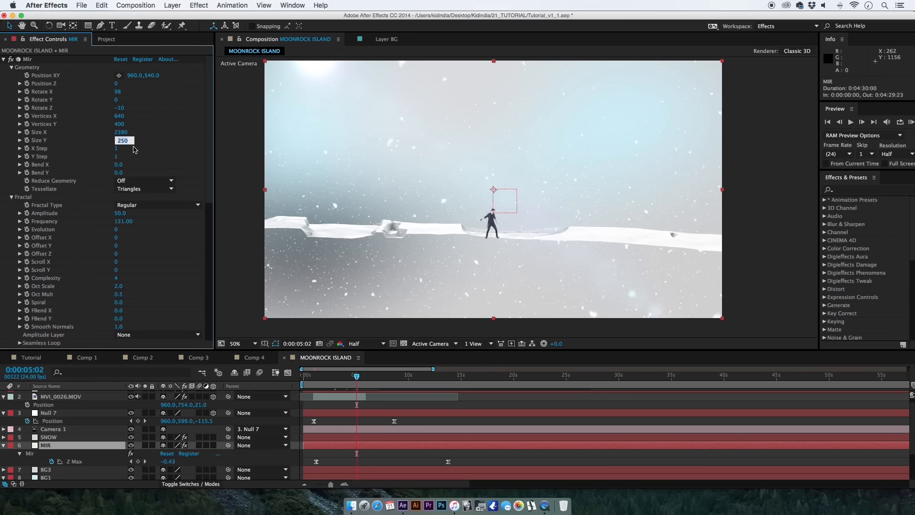
type("1000")
key("Return")
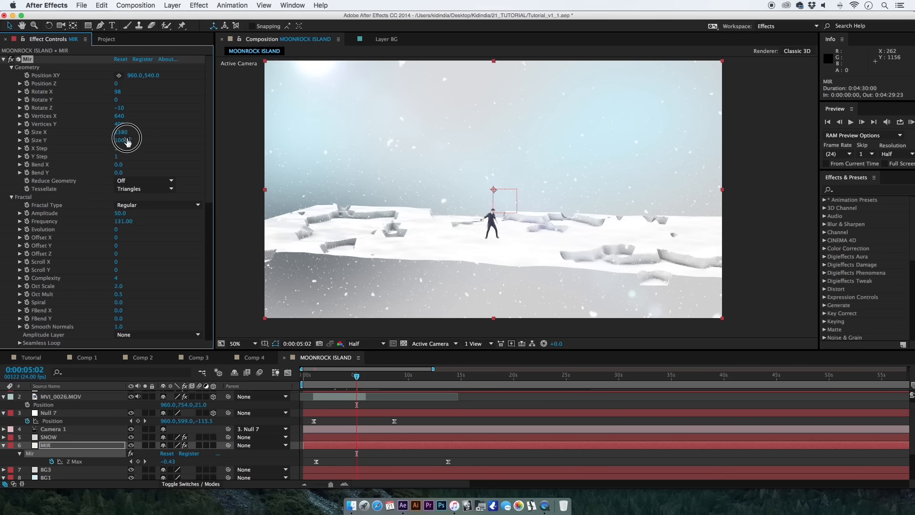
left_click_drag(127, 141, 178, 143)
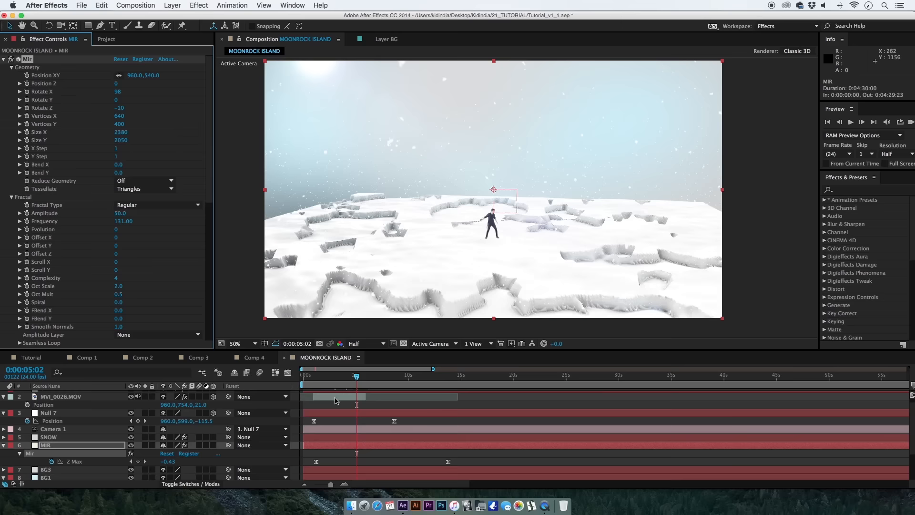
Scale MVI_0026.MOV down to 9.5%.
left_click(336, 401)
key("s")
left_click(167, 414)
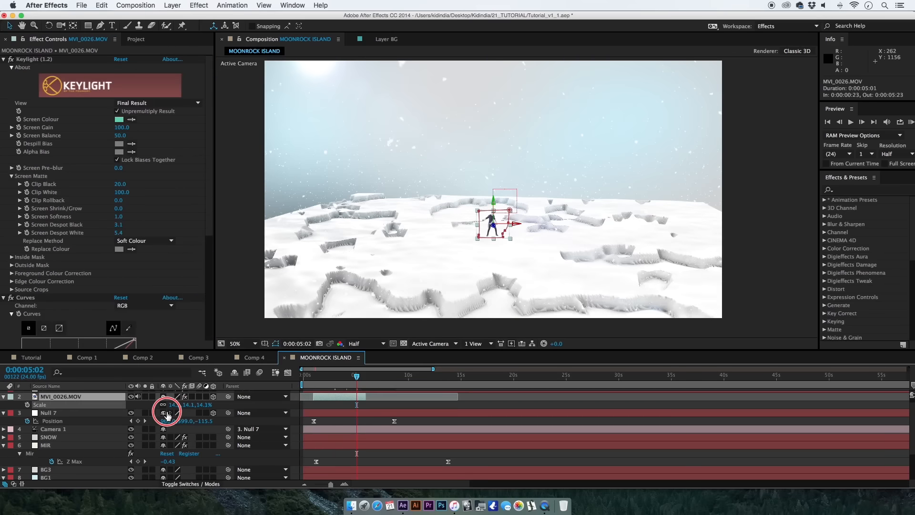
left_click_drag(168, 414, 148, 414)
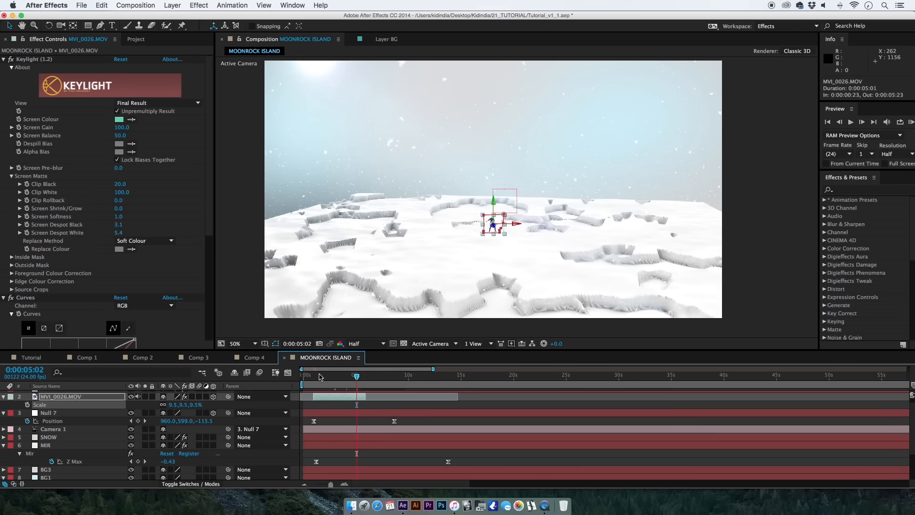
At 0:00:01:00, set MVI_0026.MOV's Z position to 651 and Null 7's position to 960, 739, 2054.
left_click(319, 376)
left_click_drag(315, 376, 317, 377)
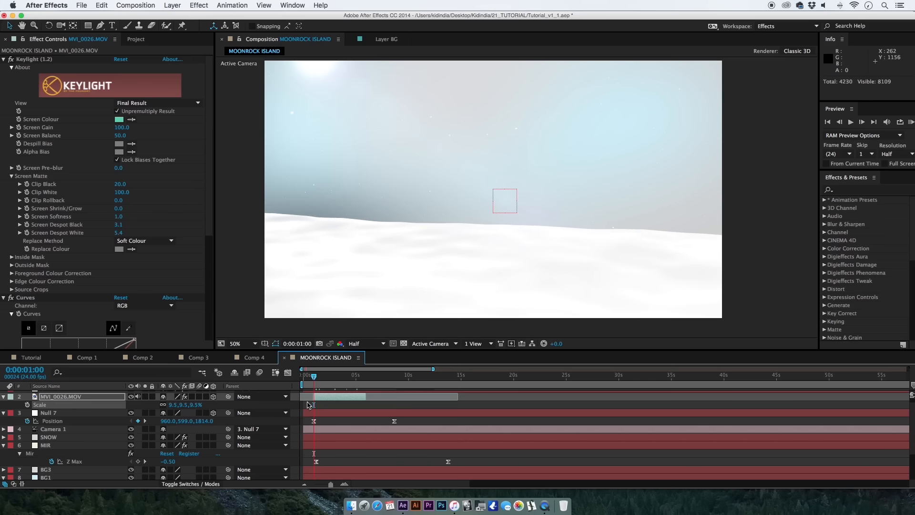
left_click_drag(201, 422, 229, 429)
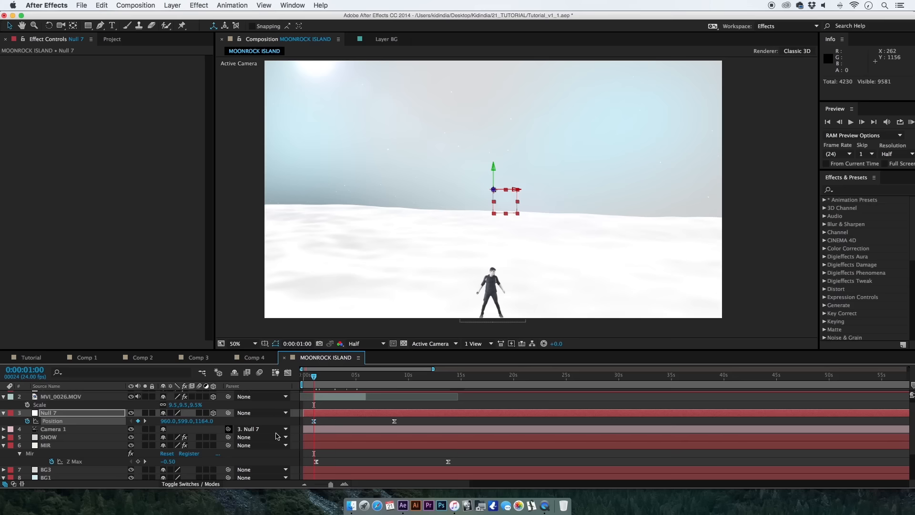
left_click(329, 402)
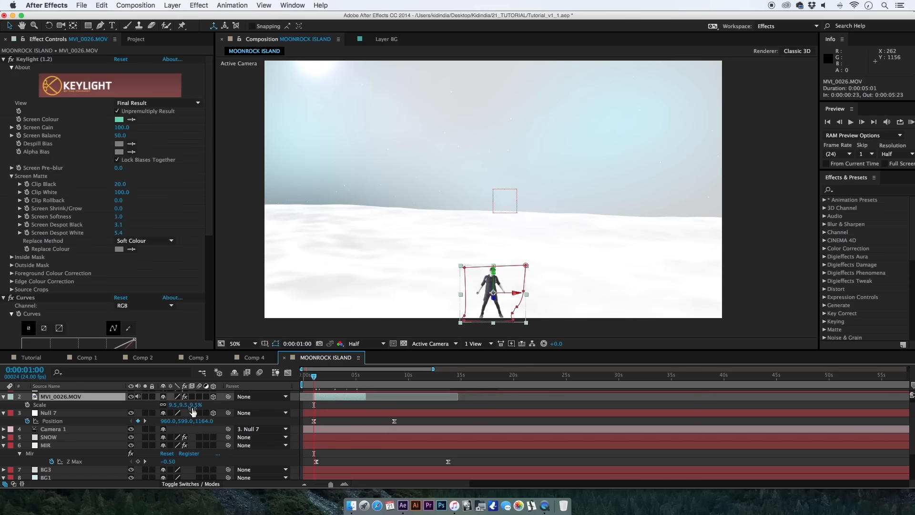
left_click_drag(197, 409, 271, 423)
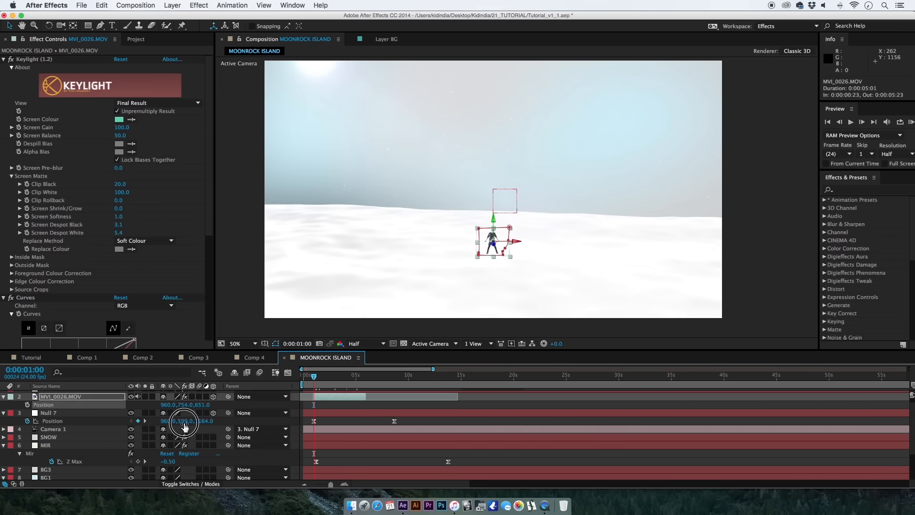
left_click_drag(185, 426, 244, 416)
Apply the RG Shadow effect to MVI_0026.MOV.
left_click(328, 398)
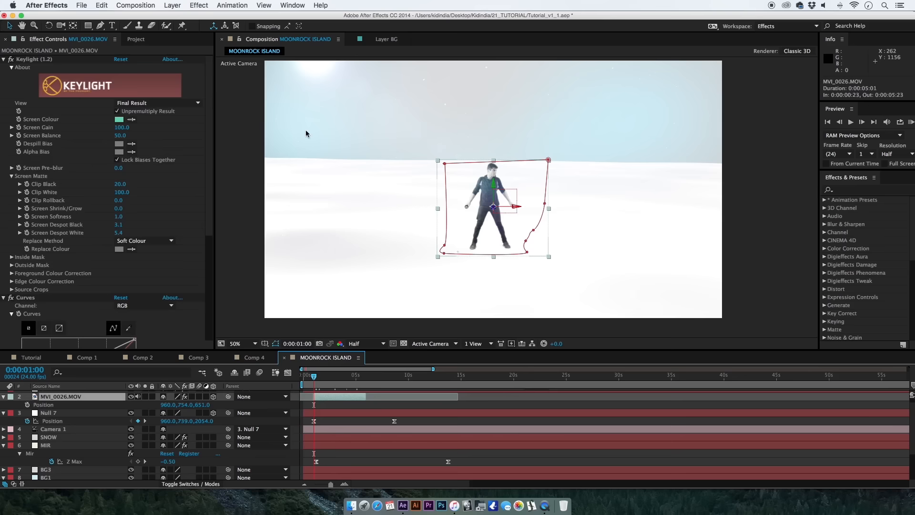
left_click(321, 5)
type("rg")
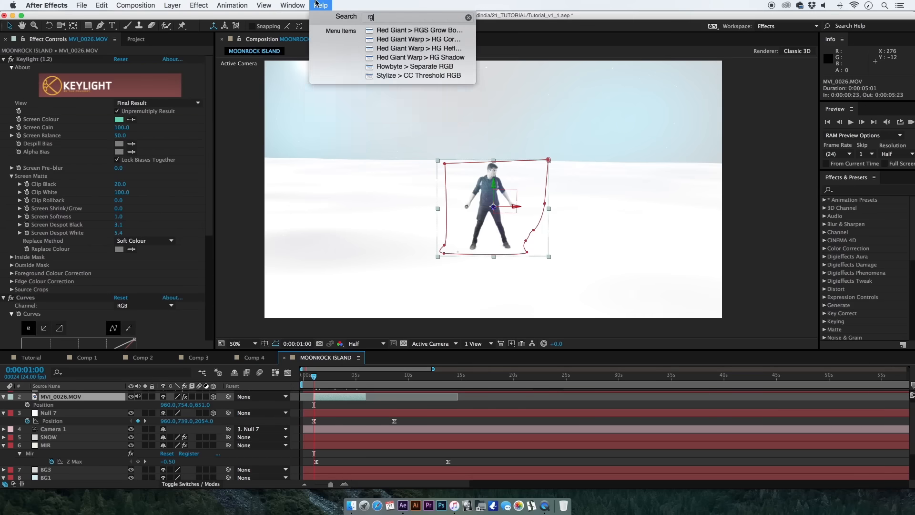
type(" sh")
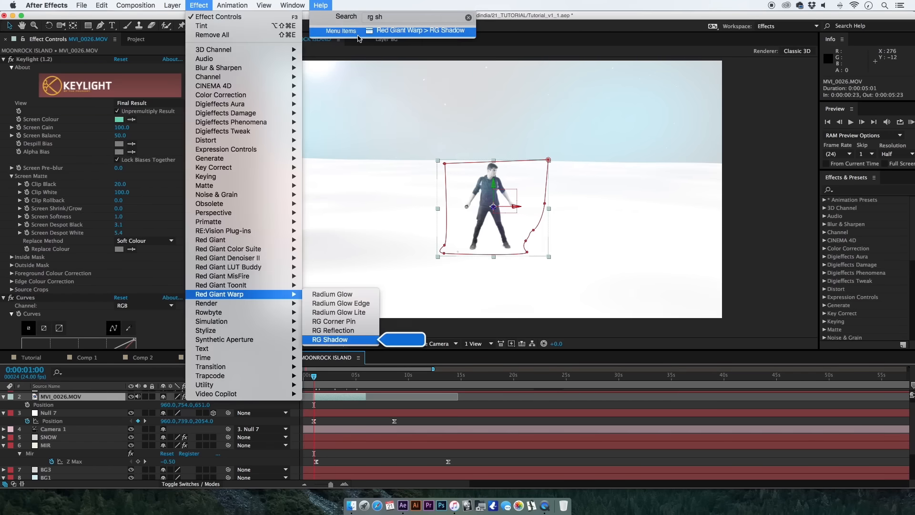
left_click(355, 33)
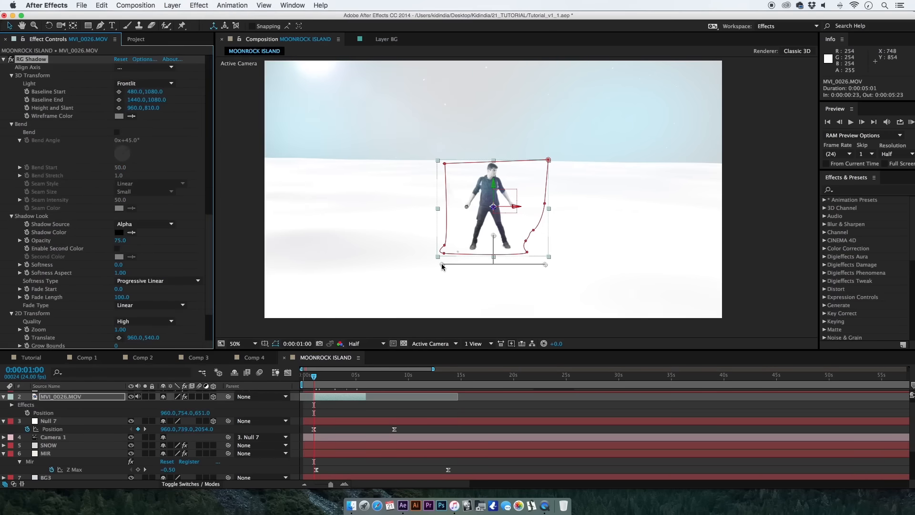
Place the shadow's baseline at the performer's feet from 679.7, 920.2 to 987.3, 924.7, with Height and Slant at 1079.8, 805.6.
left_click_drag(443, 265, 474, 249)
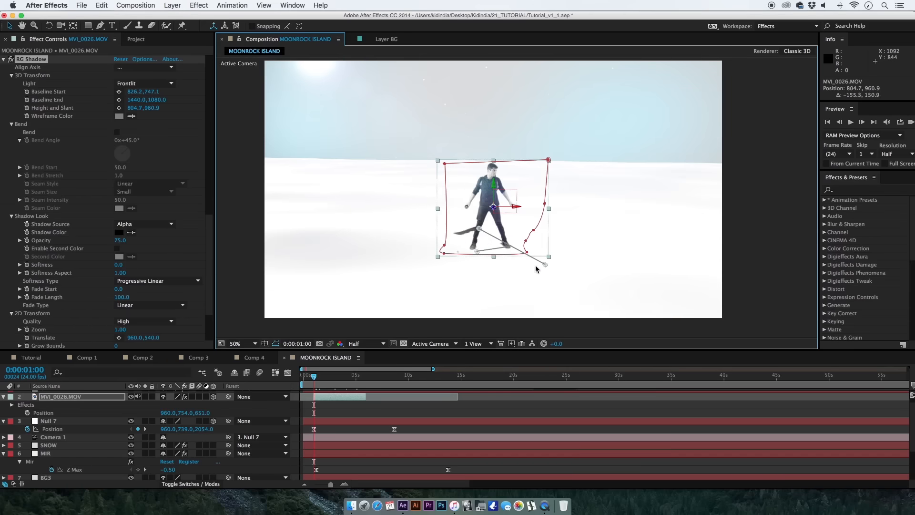
left_click_drag(546, 265, 500, 237)
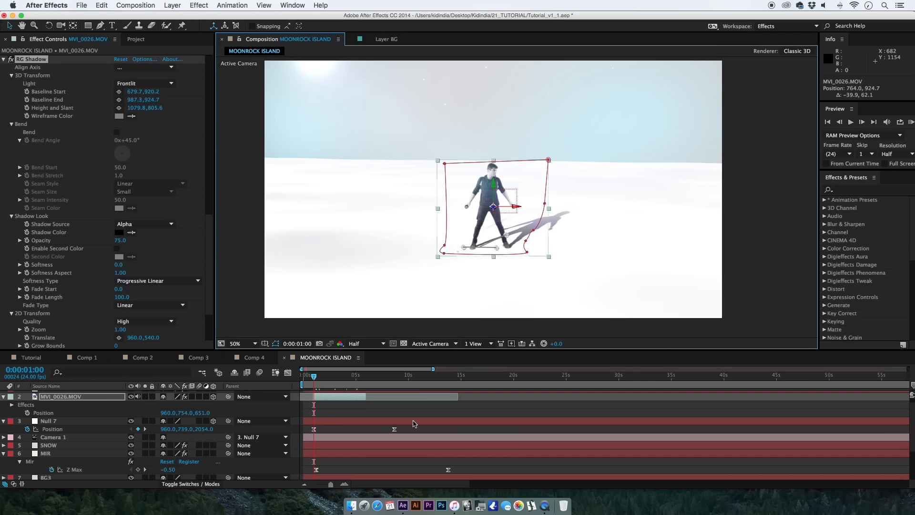
left_click(335, 408)
left_click(329, 399)
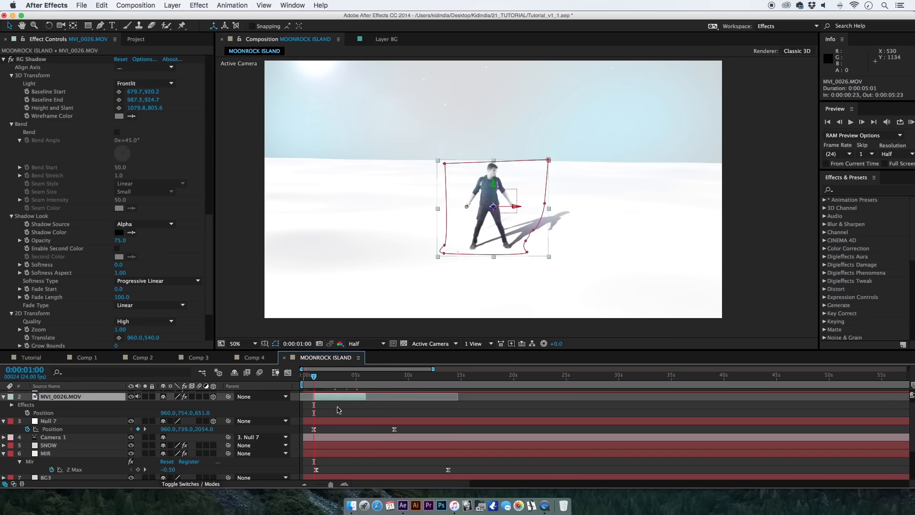
left_click(334, 408)
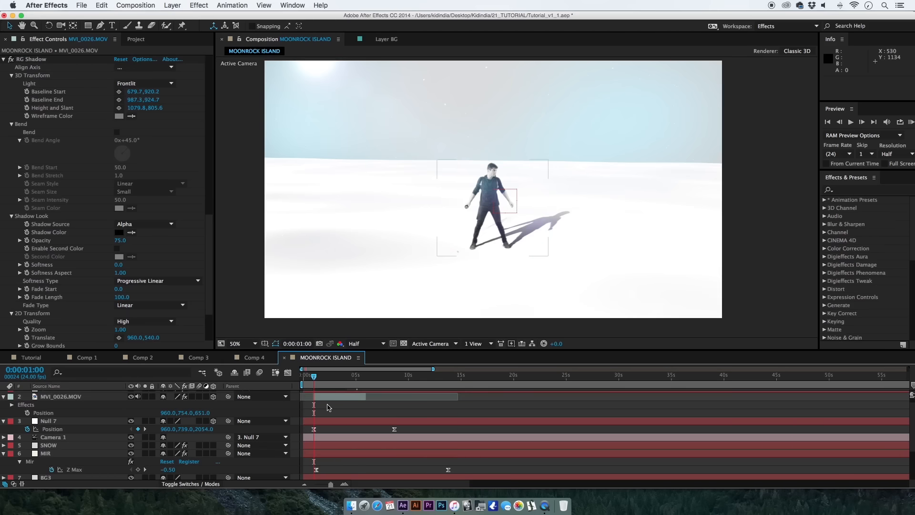
Try a Backlit RG Shadow with Height and Slant at 684.8, 978.6, and undo the height change.
left_click_drag(345, 396, 330, 395)
mouse_move(208, 219)
left_mouse_down()
mouse_move(205, 276)
mouse_move(204, 210)
left_mouse_up()
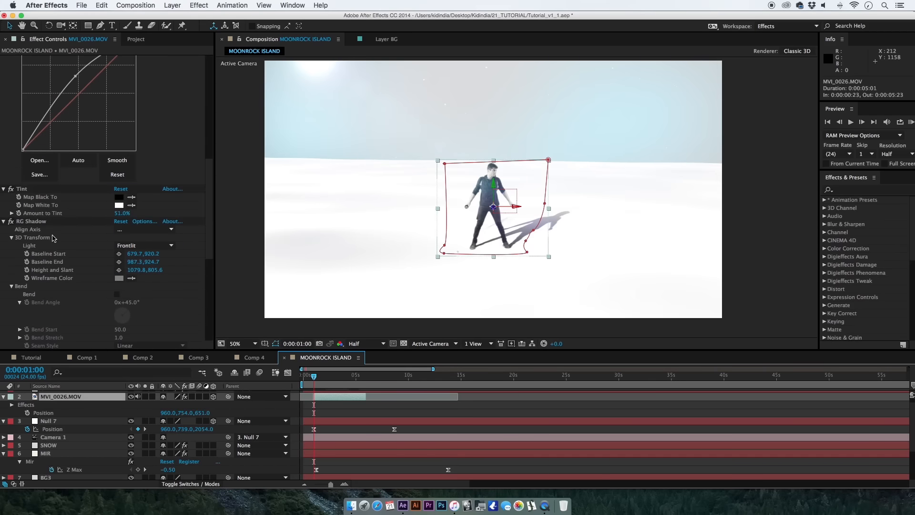
left_click(142, 246)
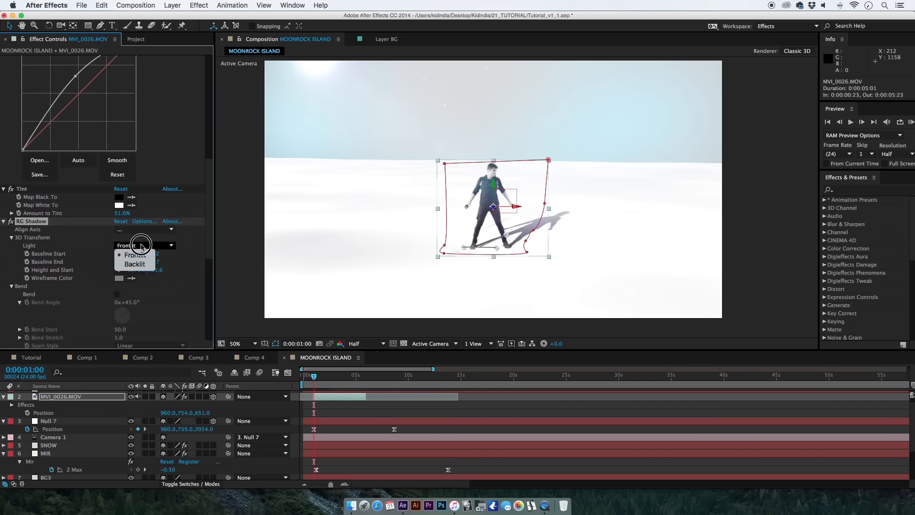
left_click(135, 264)
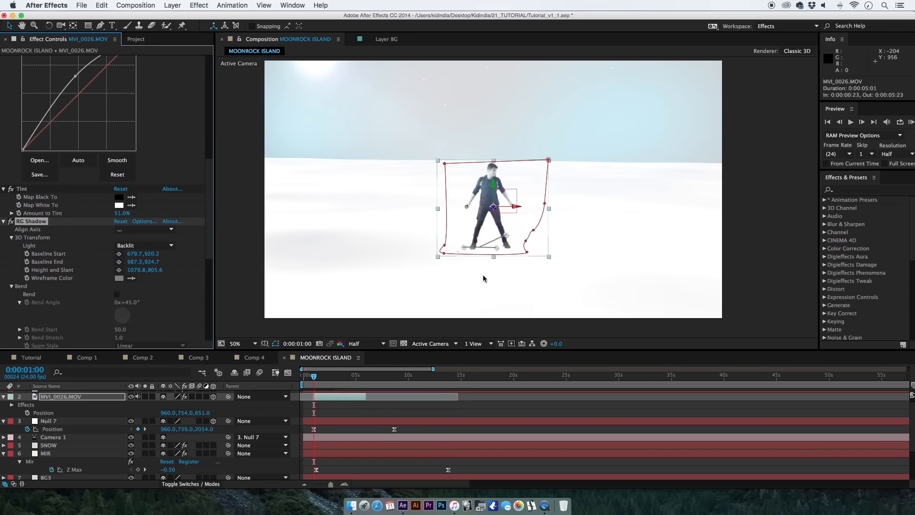
left_click_drag(505, 235, 464, 281)
key("period")
key("space")
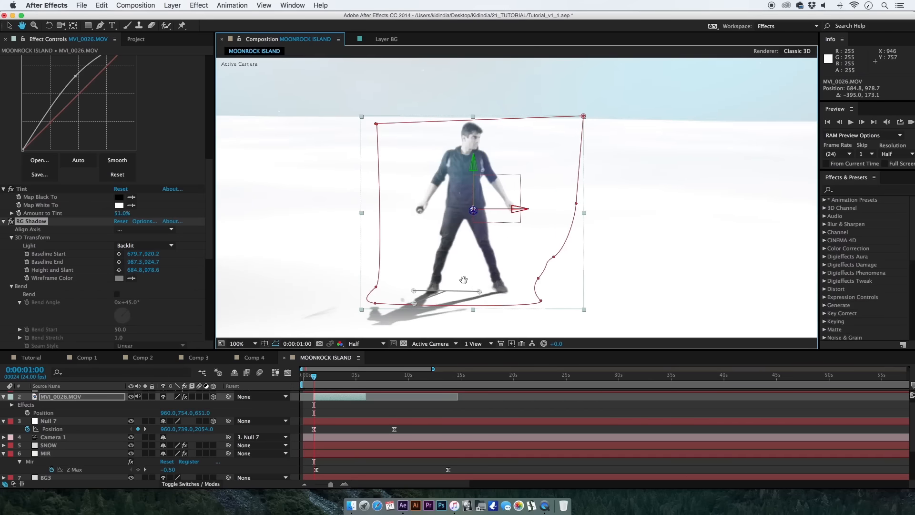
left_click(435, 412)
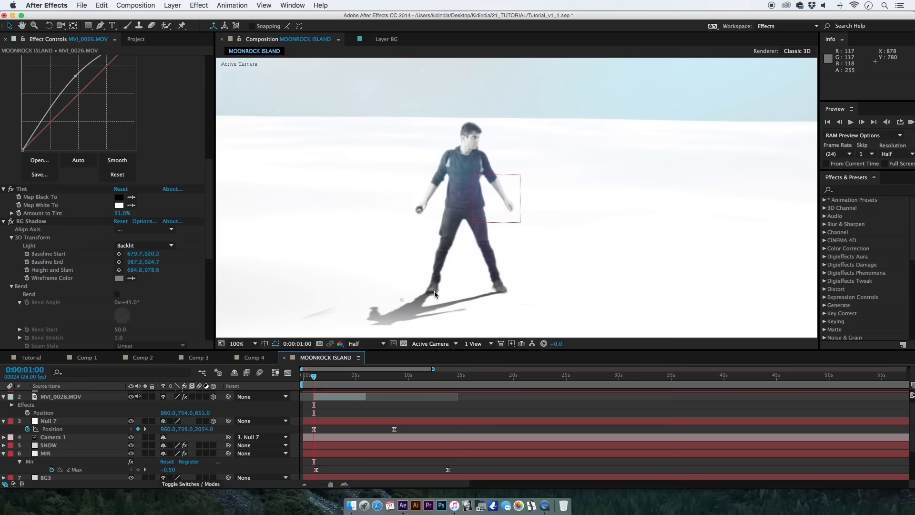
key("ctrl+z")
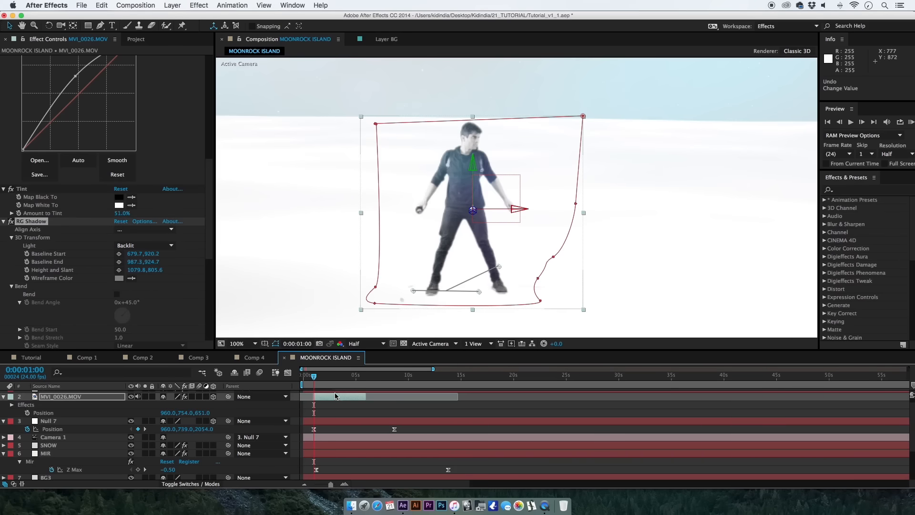
Set the RG Shadow light to Frontlit and refine its baseline to 735.2, 933.5 and 1002.8, 929.1, with Height and Slant at 988.8, 847.7.
left_click(337, 412)
left_click(46, 222)
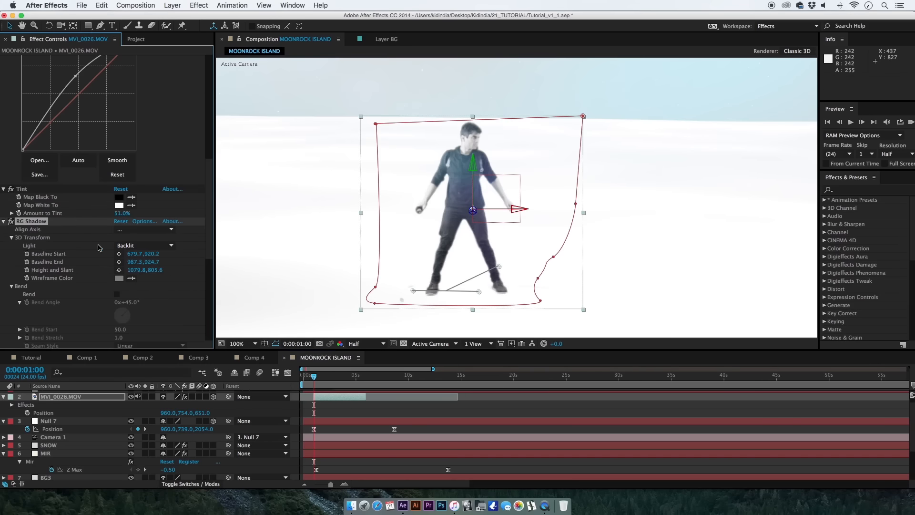
left_click(143, 245)
left_click(128, 254)
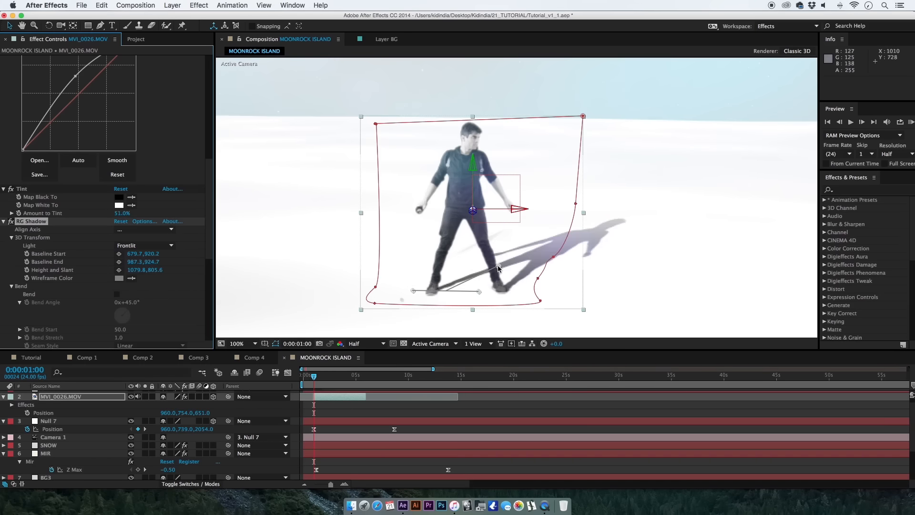
left_click_drag(498, 268, 476, 270)
left_click_drag(414, 293, 480, 275)
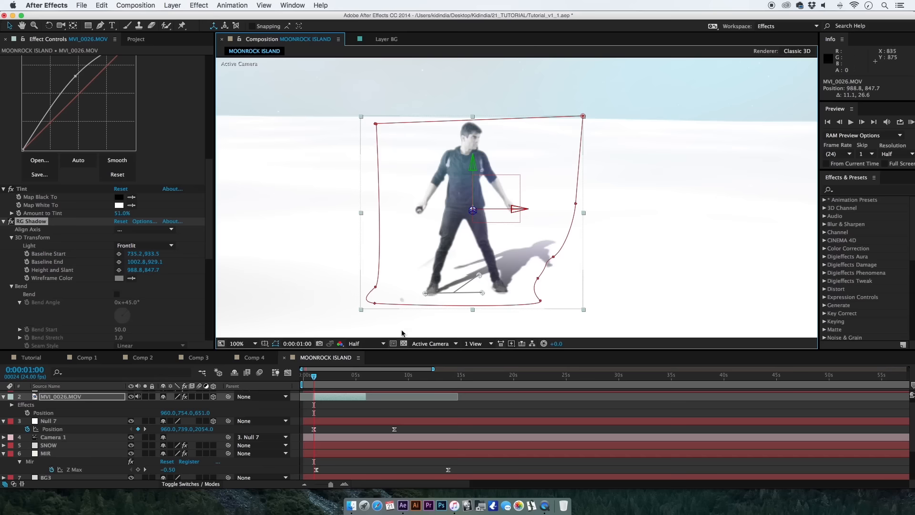
Reshape the mask on MVI_0026.MOV by moving the vertices along its left edge closer to the performer.
left_click_drag(381, 286, 387, 287)
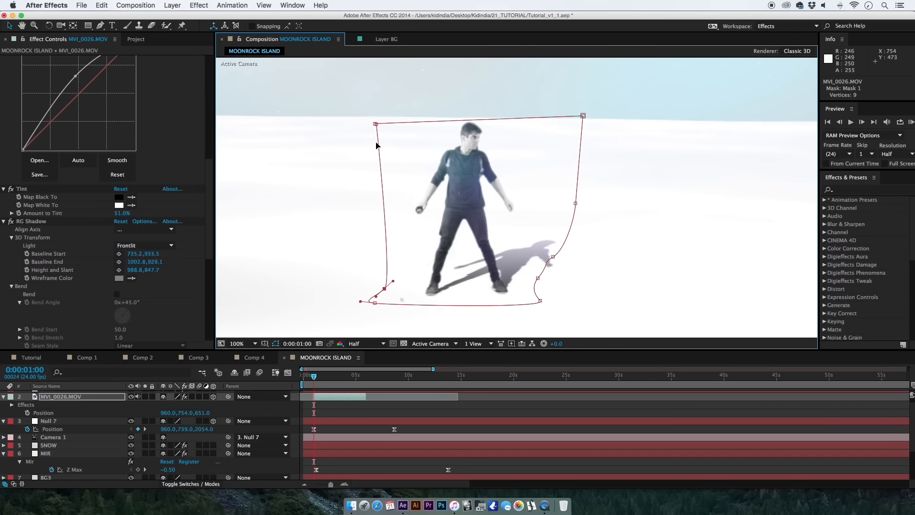
mouse_move(379, 127)
left_mouse_down()
mouse_move(389, 125)
mouse_move(375, 125)
mouse_move(380, 111)
left_mouse_up()
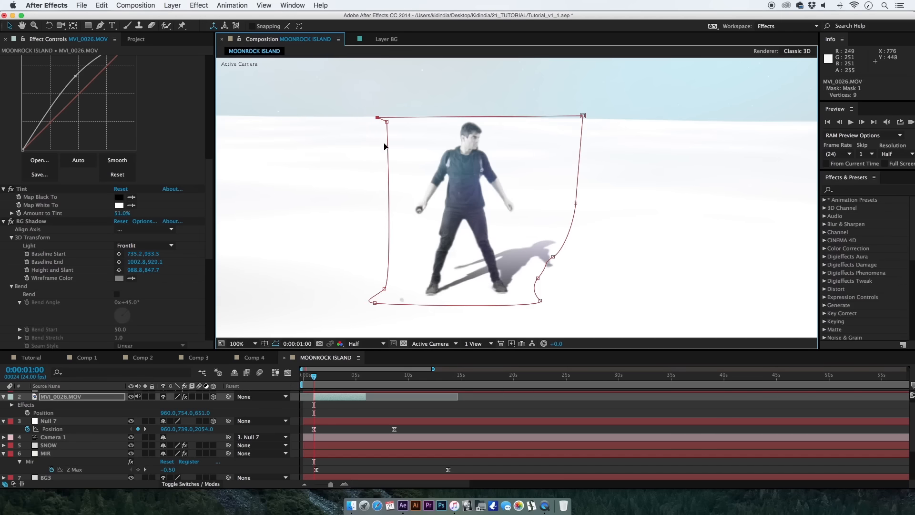
Slip the MVI_0026.MOV footage so the performer kneels at 0:00:01:00, and shift the clip earlier to the composition's start.
left_click(319, 385)
left_click_drag(323, 377, 336, 377)
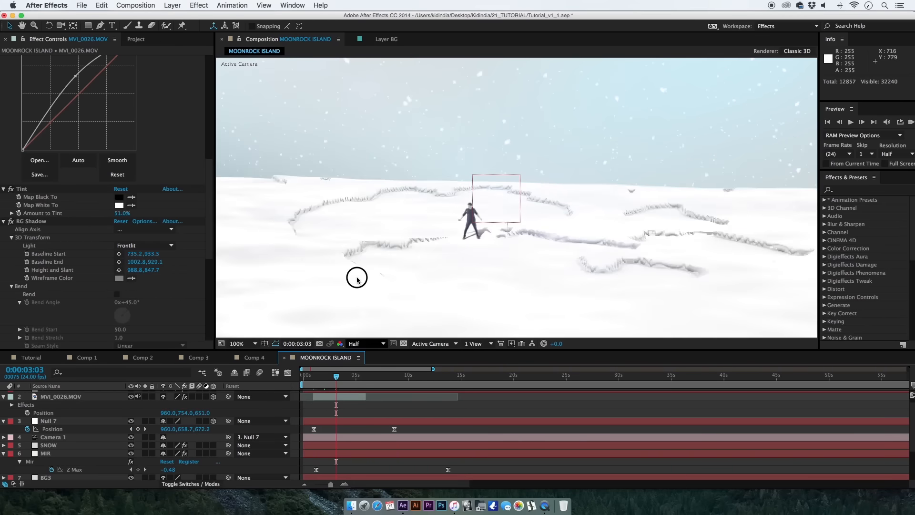
scroll(353, 266, "down", 2)
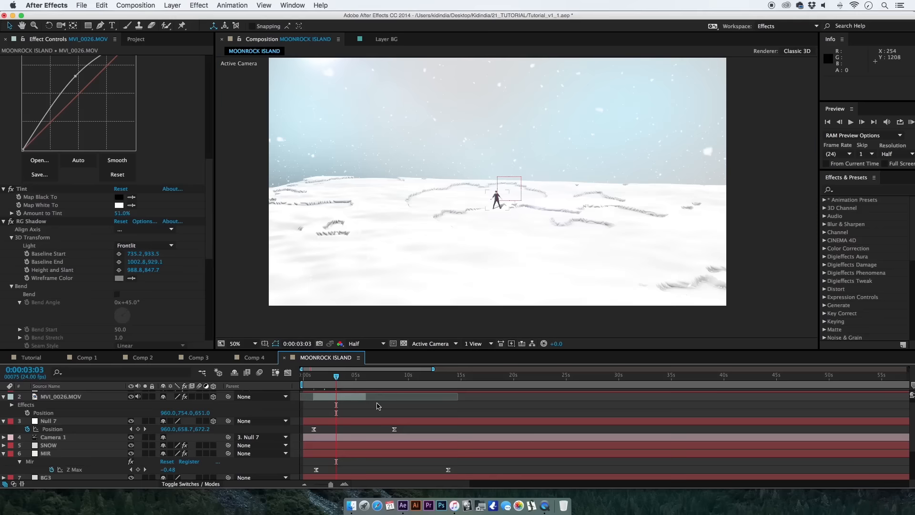
left_click_drag(378, 398, 431, 400)
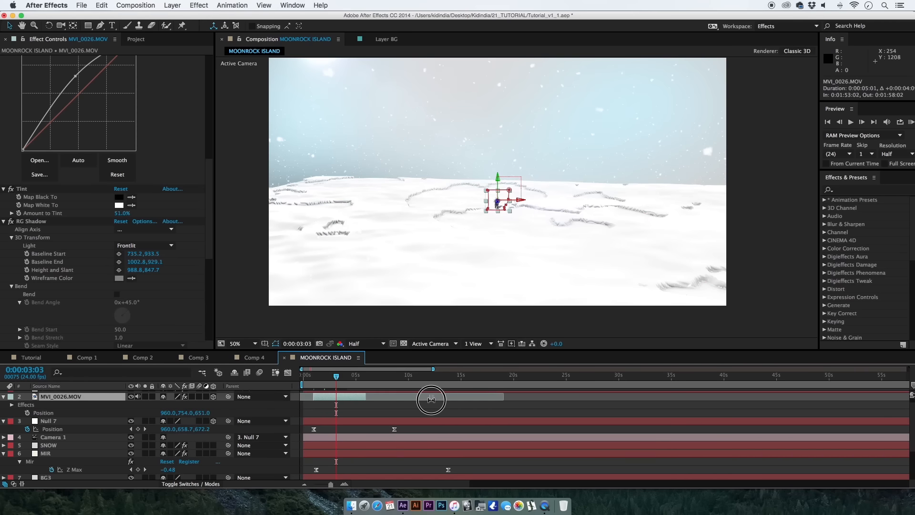
key("slash")
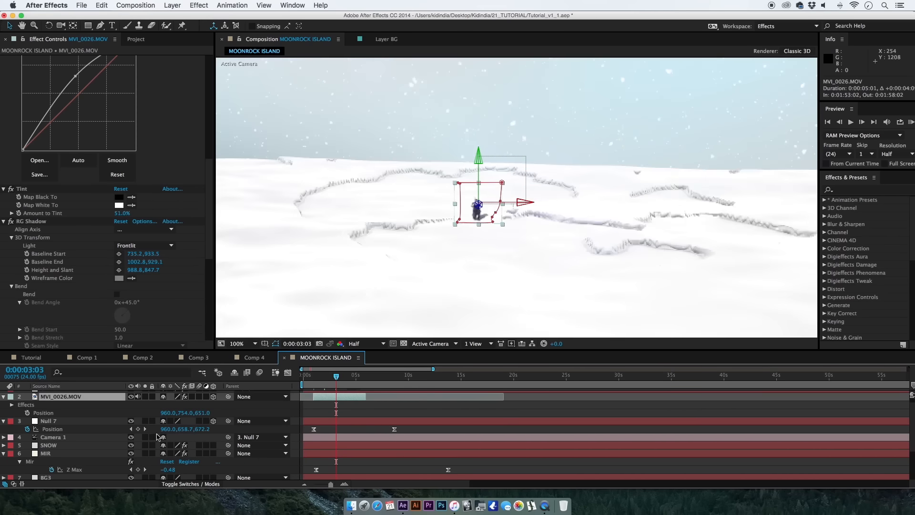
left_click_drag(317, 377, 323, 399)
left_click(320, 413)
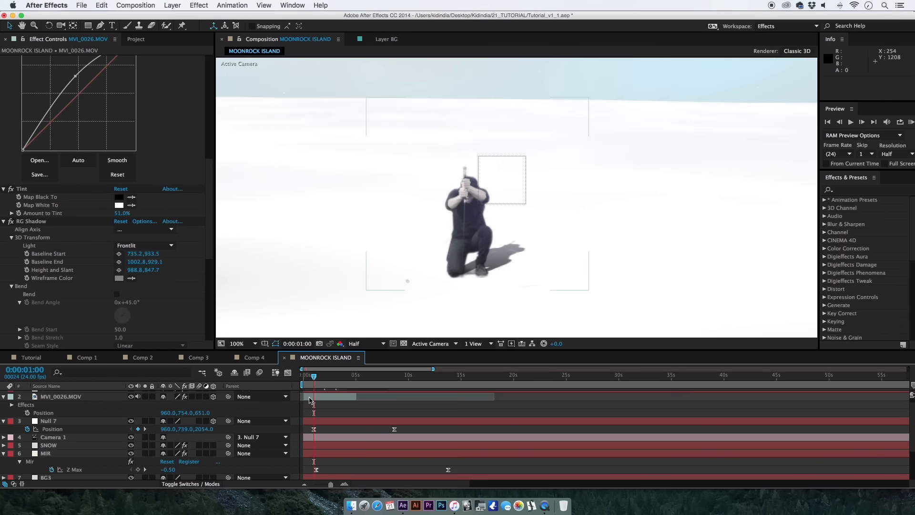
left_click(308, 401)
Move the MIR layer's first Z Max keyframe to 0:00:00:20 and preview the opening frames.
left_click_drag(327, 486, 324, 486)
left_click(312, 471)
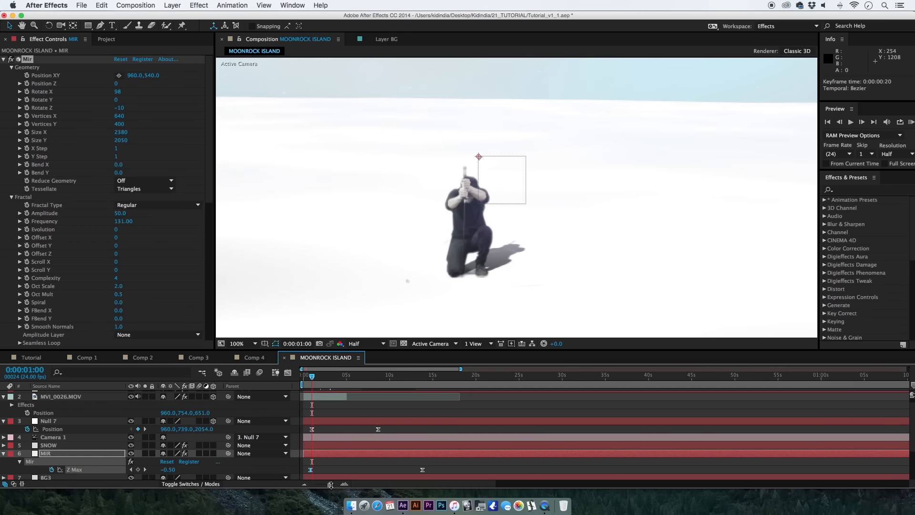
left_click_drag(330, 485, 332, 484)
key("space")
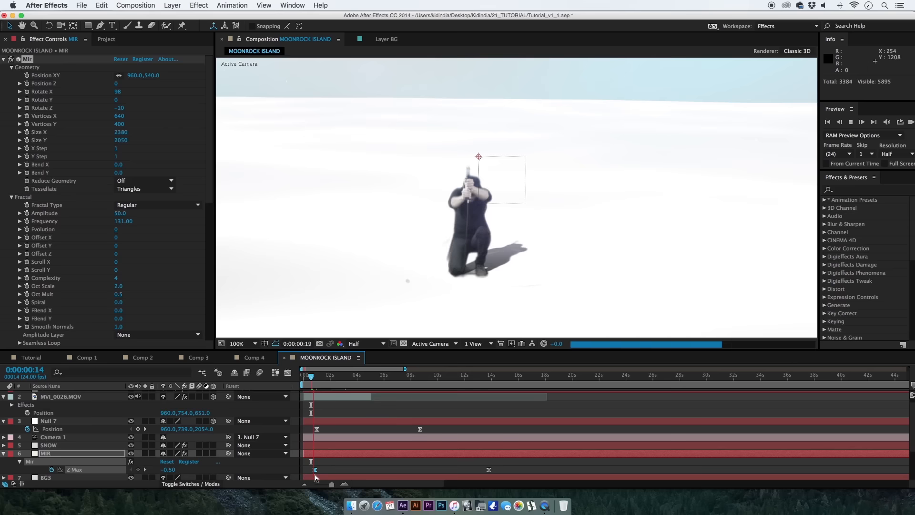
key("space")
left_click_drag(335, 485, 337, 485)
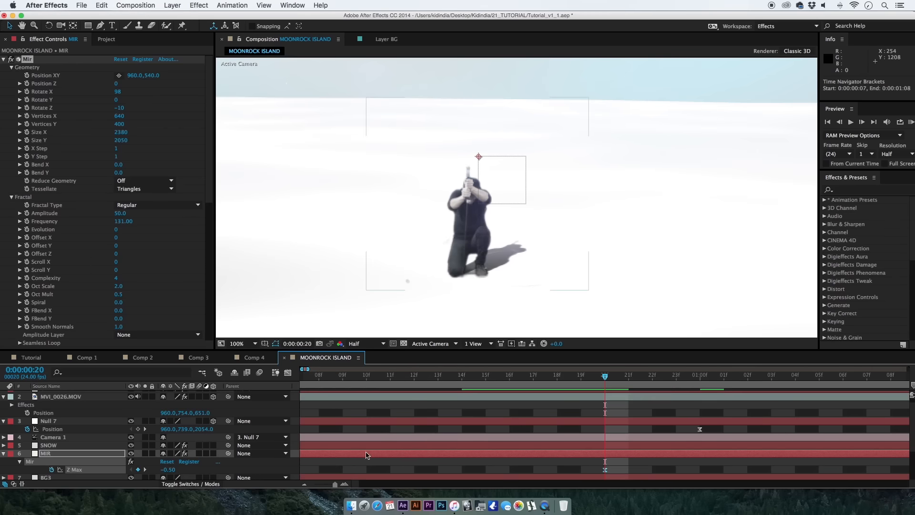
Move Null 7's first Position keyframe to 0:00:00:19 and key a camera shake over the following frames, using 954.6, 739.7, 2052.1 at 0:00:00:22.
left_click_drag(699, 429, 590, 434)
left_click_drag(175, 429, 215, 423)
key("Page_Down")
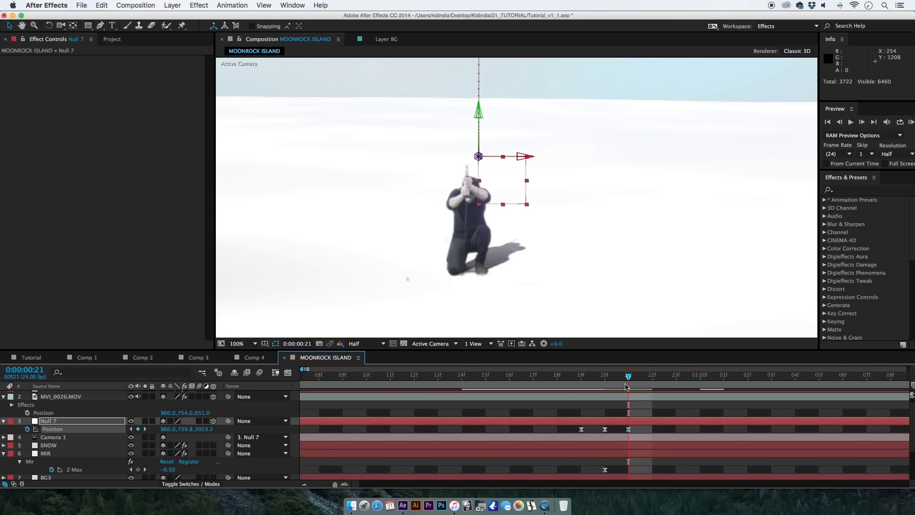
key("Page_Down")
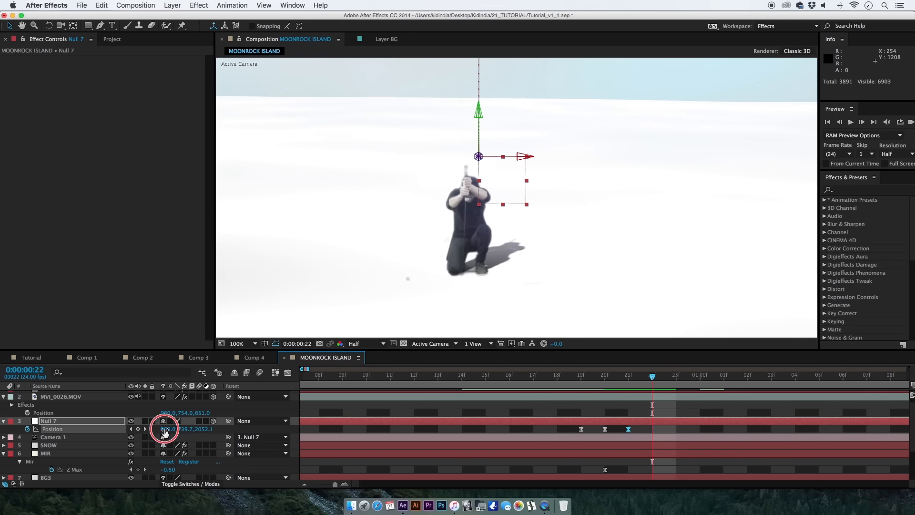
left_click_drag(165, 431, 162, 432)
left_click(677, 377)
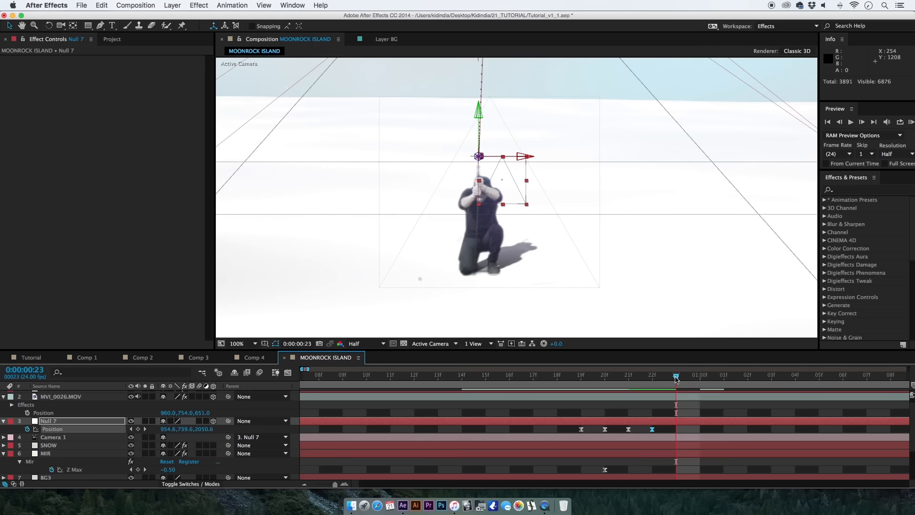
Copy Null 7's first Position keyframe to 0:00:00:23 to end the shake.
left_click(581, 429)
key("super+c")
key("super+v")
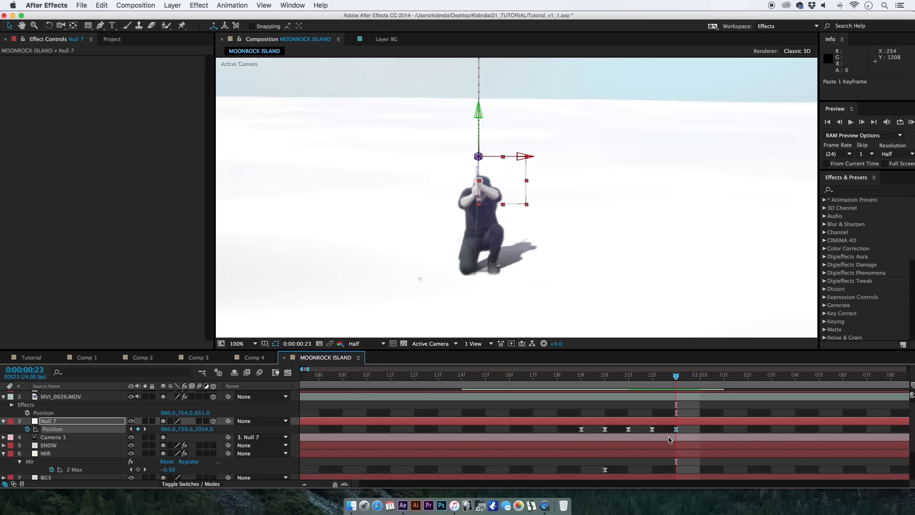
Preview the camera shake and soften it by setting Null 7's X position at 0:00:00:22 to 959.5.
left_click(535, 377)
key("space")
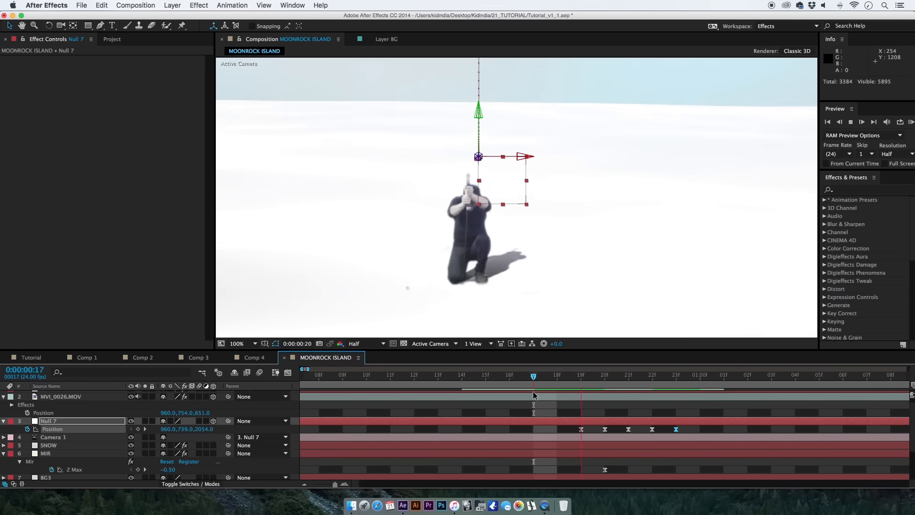
left_click_drag(607, 385, 652, 380)
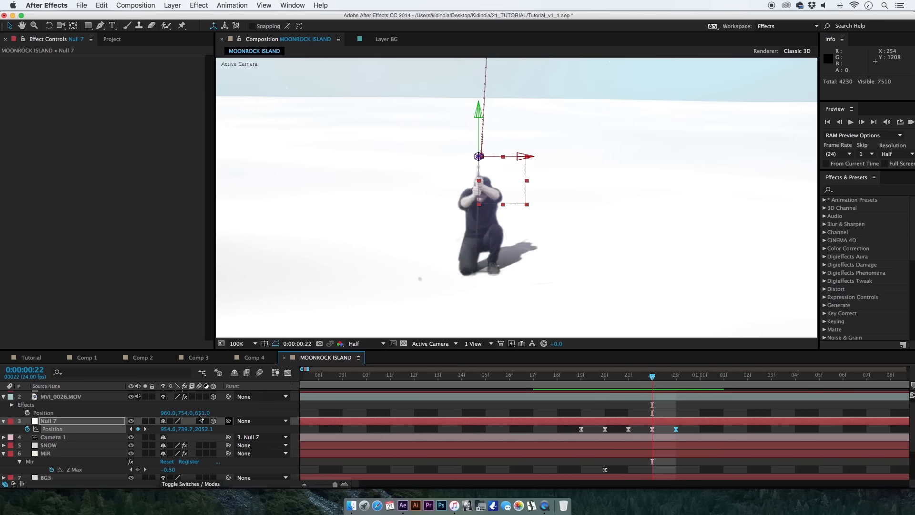
left_click_drag(167, 432, 195, 434)
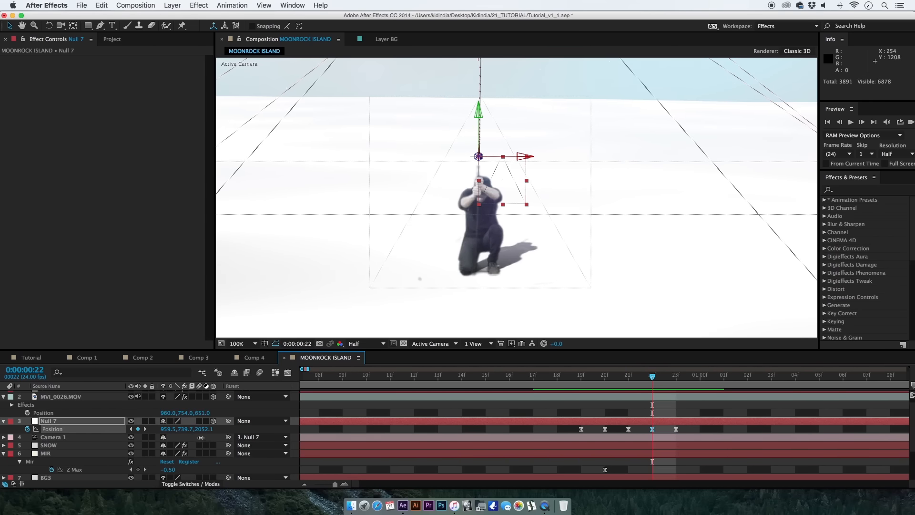
Add a Z Max keyframe of -0.46 to the MIR layer at 0:00:01:02 so the terrain begins rising.
left_click_drag(681, 377, 719, 381)
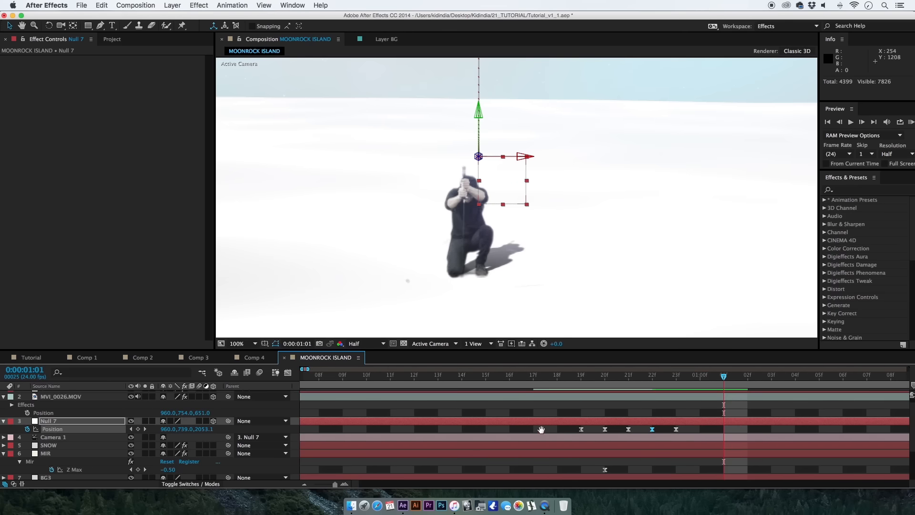
scroll(534, 429, "right", 1)
left_click(546, 452)
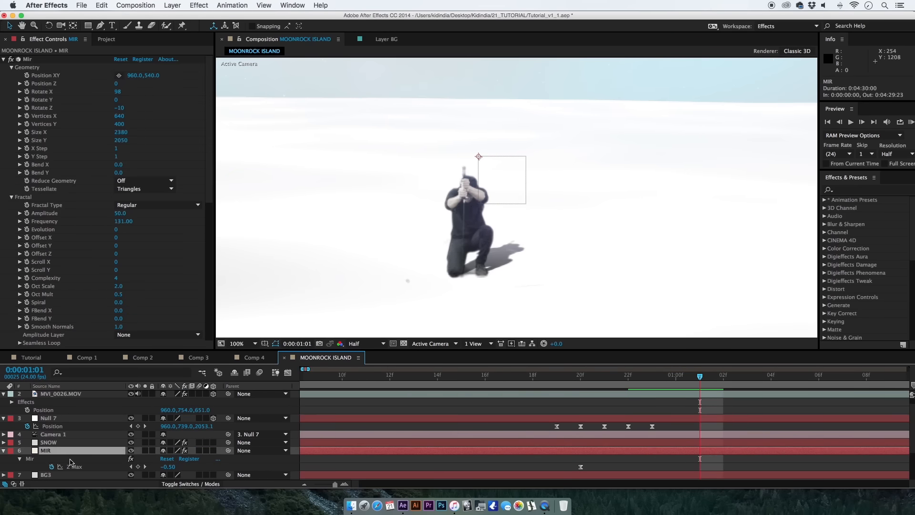
left_click(94, 470)
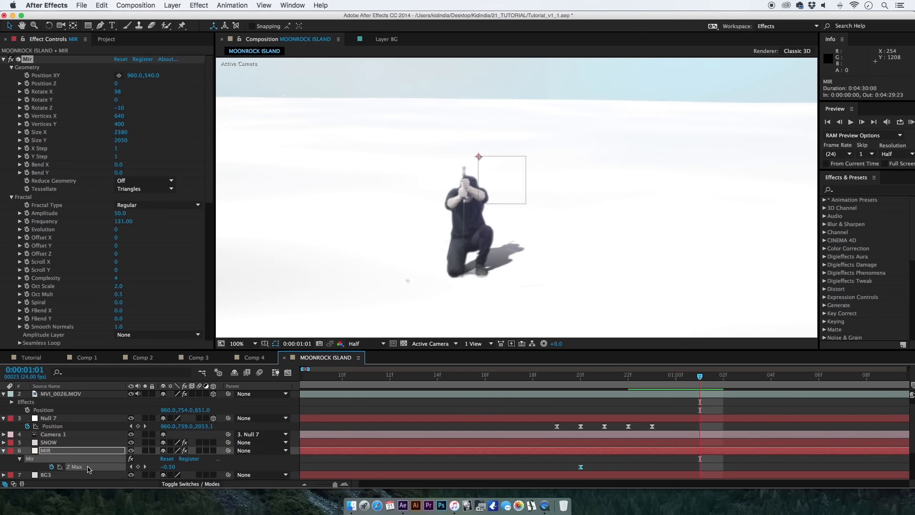
left_click(334, 484)
left_click_drag(334, 486, 331, 486)
mouse_move(320, 379)
left_mouse_down()
mouse_move(326, 386)
mouse_move(308, 380)
mouse_move(320, 386)
left_mouse_up()
left_click(335, 458)
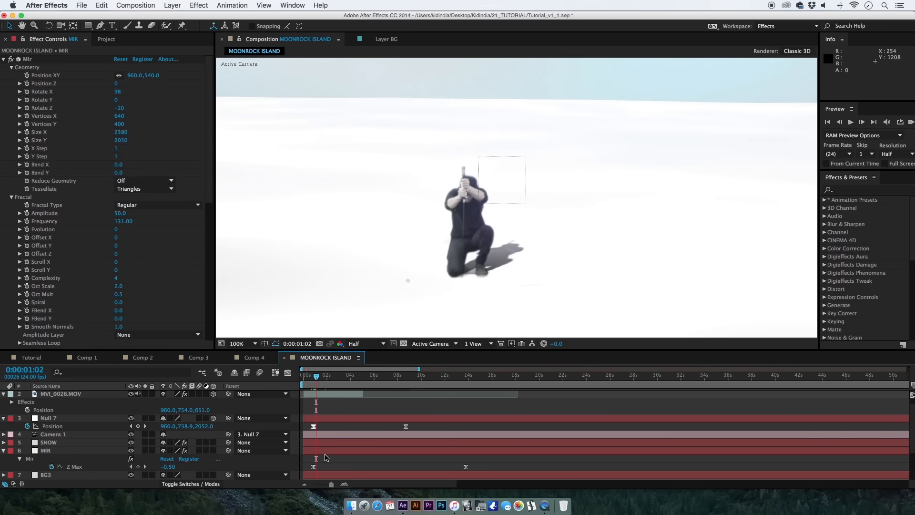
left_click(326, 451)
left_click_drag(332, 484, 334, 485)
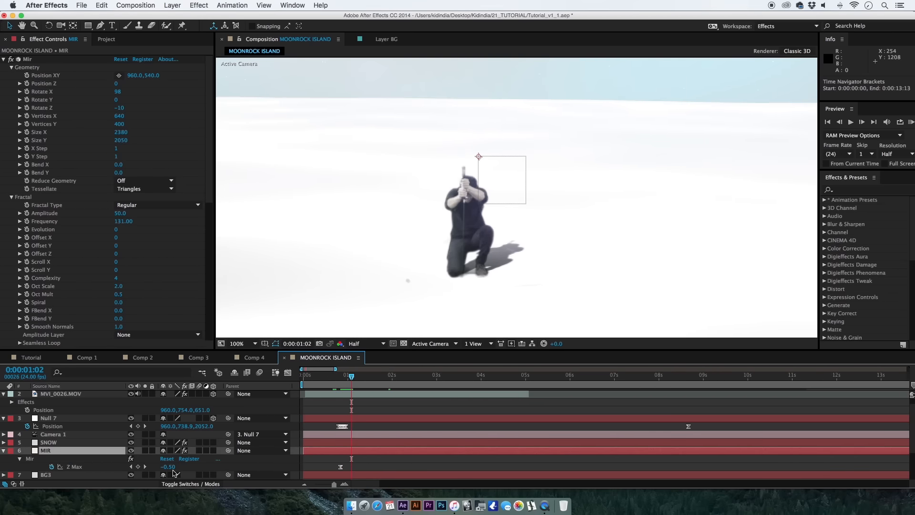
left_click_drag(175, 467, 178, 468)
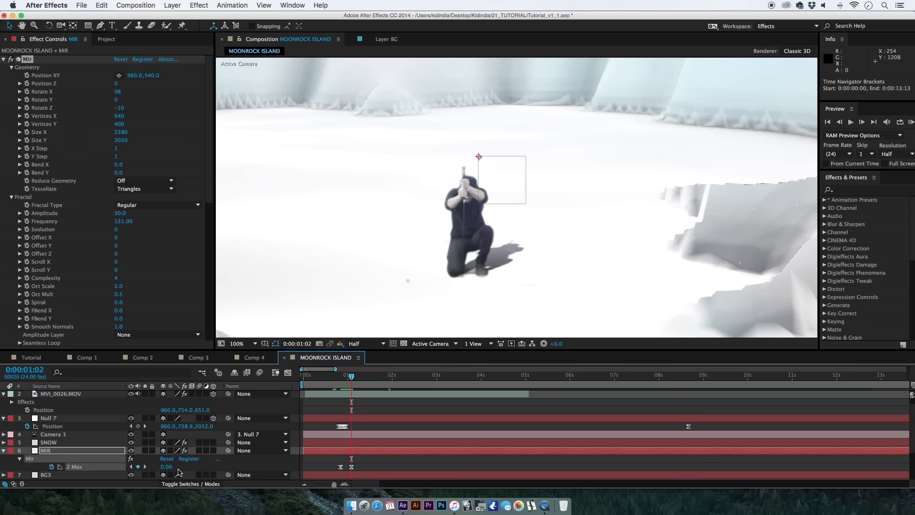
scroll(443, 291, "down", 2)
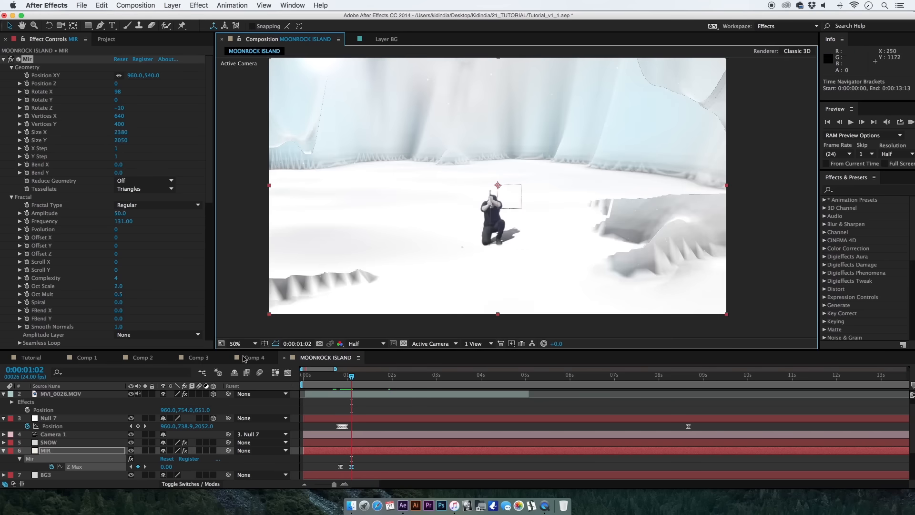
left_click_drag(171, 471, 148, 471)
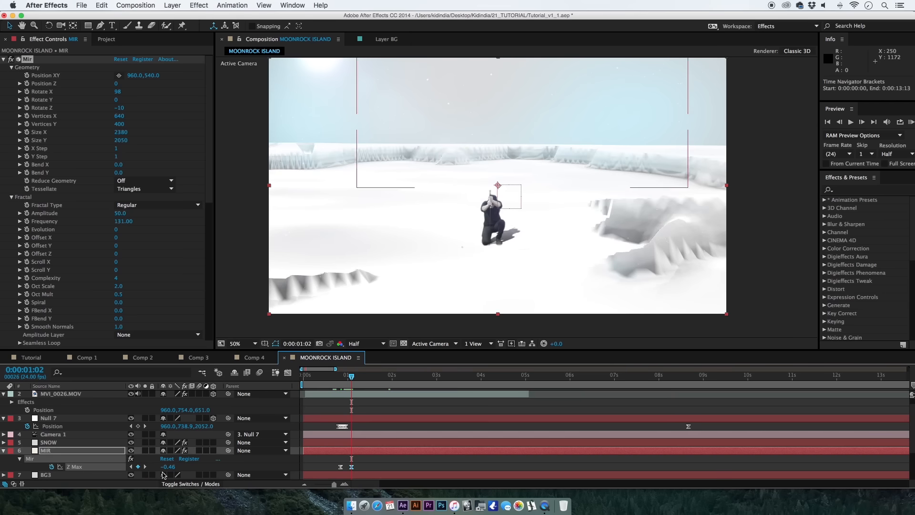
Set the Mir mesh to 840 Vertices X and 610 Vertices Y, and review the frames around the first terrain rise.
left_click(91, 451)
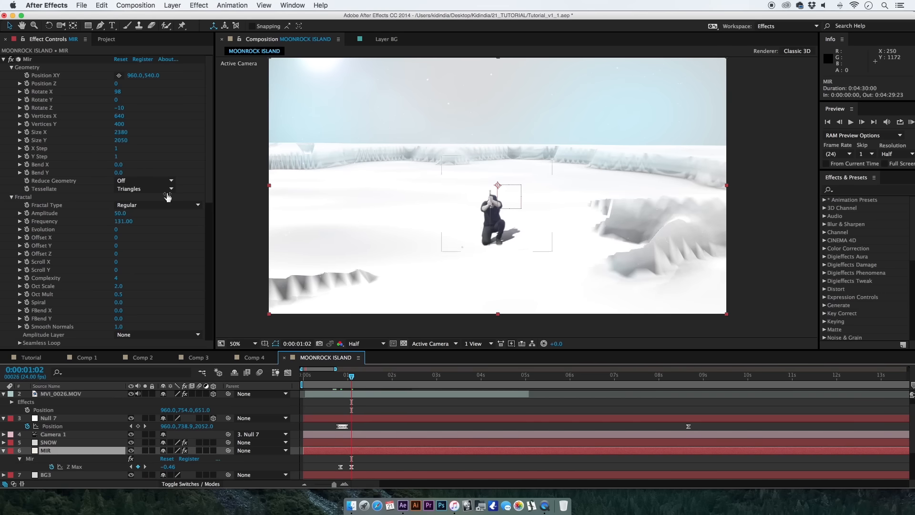
left_click_drag(120, 124, 139, 120)
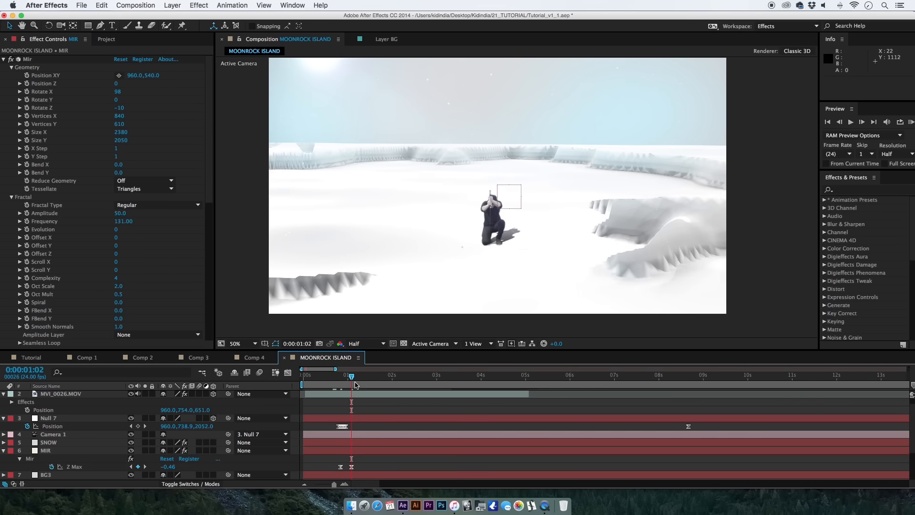
left_click(375, 376)
left_click_drag(330, 376, 334, 379)
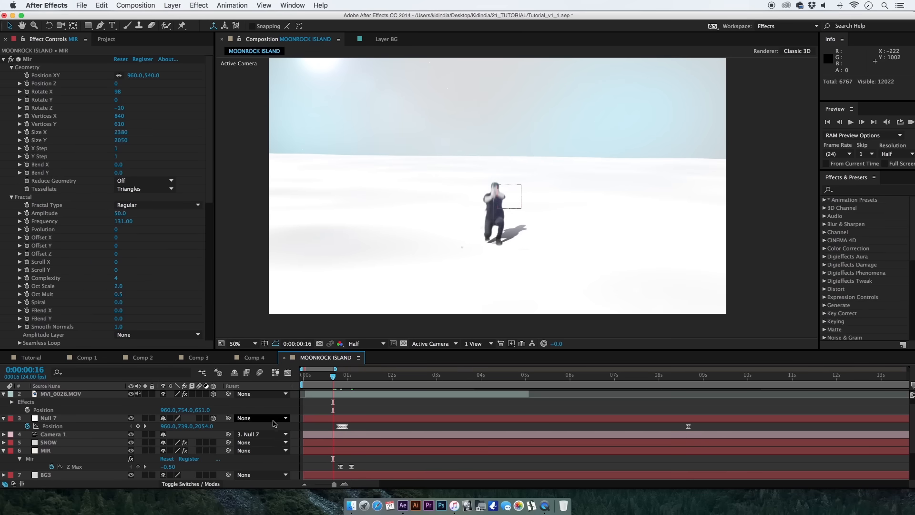
left_click_drag(333, 377, 337, 377)
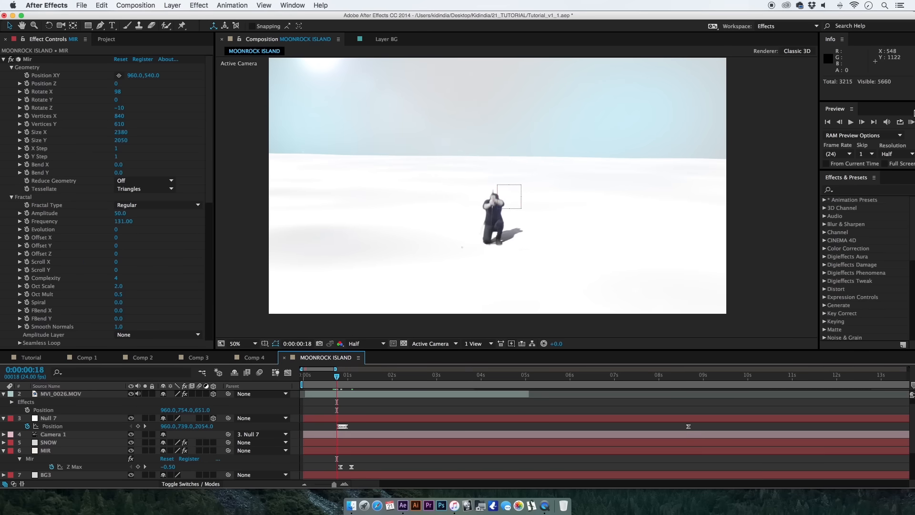
key("space")
left_click_drag(353, 420, 372, 478)
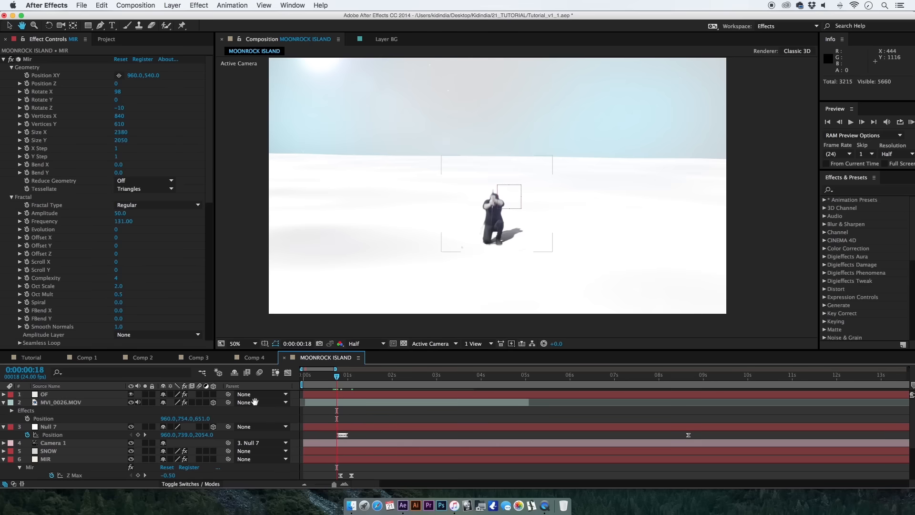
Solo the SNOW layer, shift it earlier so snow already fills the first frame, and turn solo off.
left_click(85, 451)
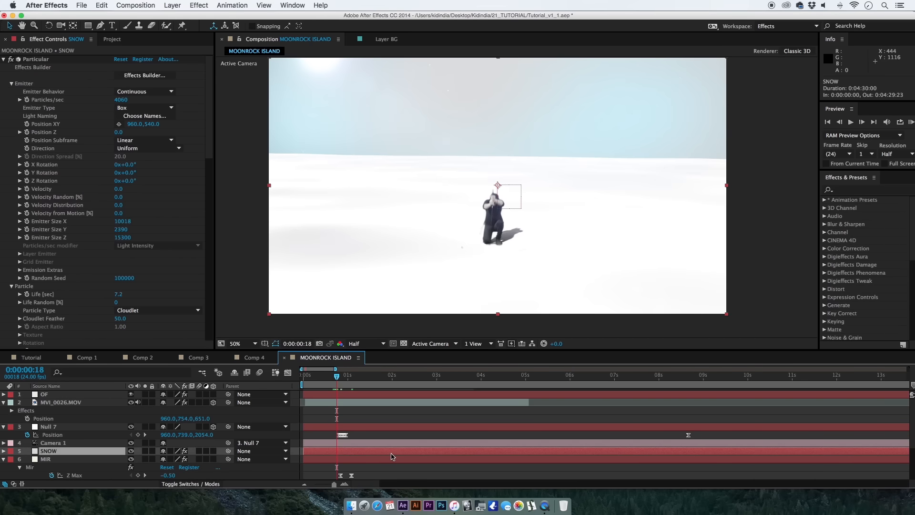
left_click_drag(313, 370, 320, 379)
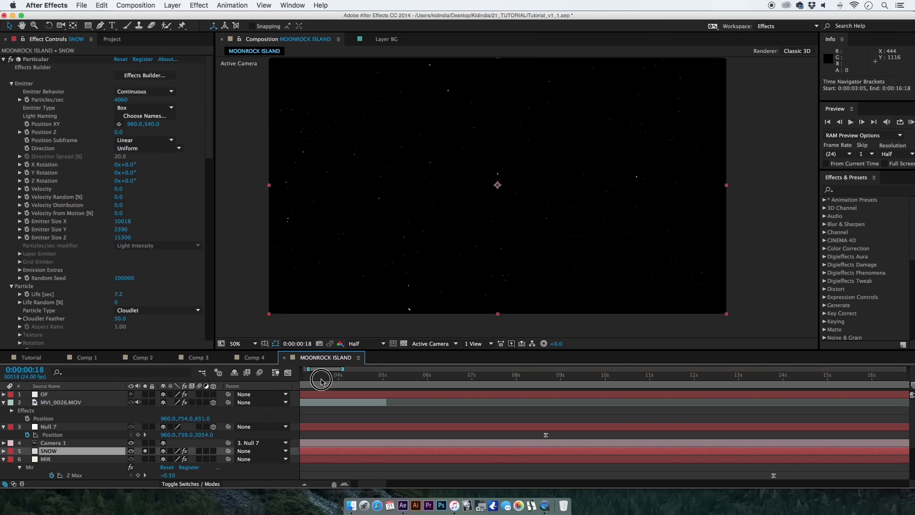
left_click(322, 378)
left_click(313, 484)
key("space")
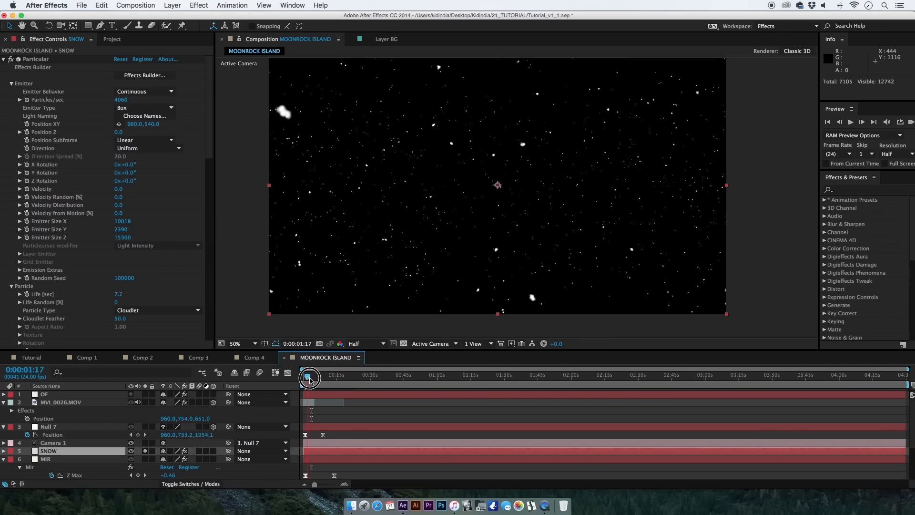
left_click_drag(361, 451, 309, 450)
left_click(303, 375)
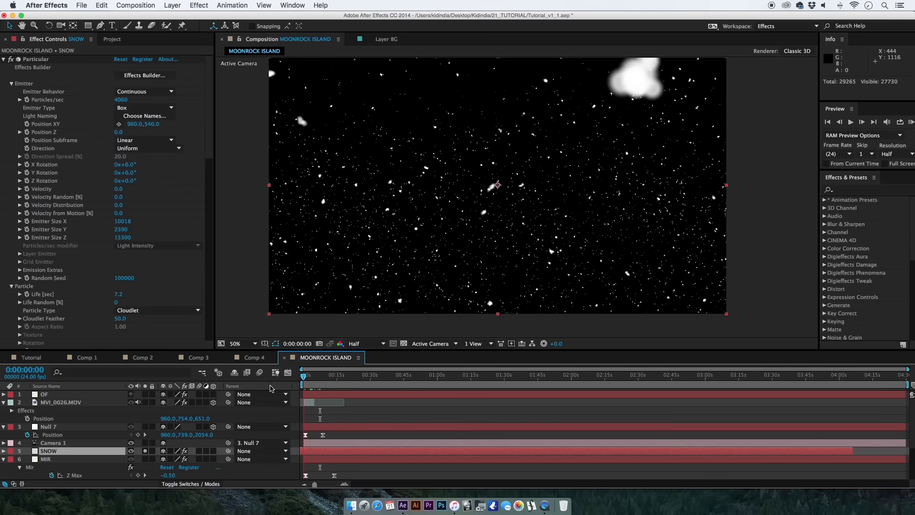
left_click(146, 452)
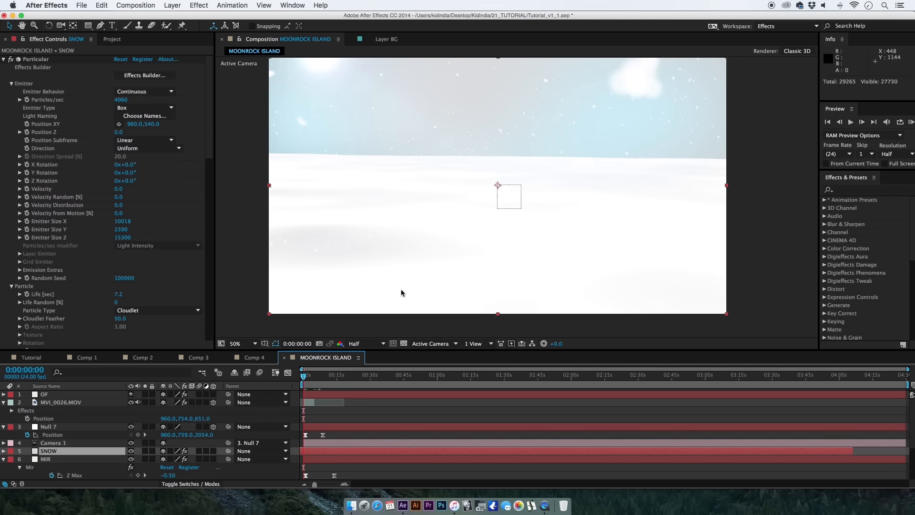
Start keyframing Mask 1's feather on MVI_0026.MOV at 0:00:00:01, with a vertical feather of 49 pixels.
left_click_drag(418, 258, 413, 258)
key("Page_Down")
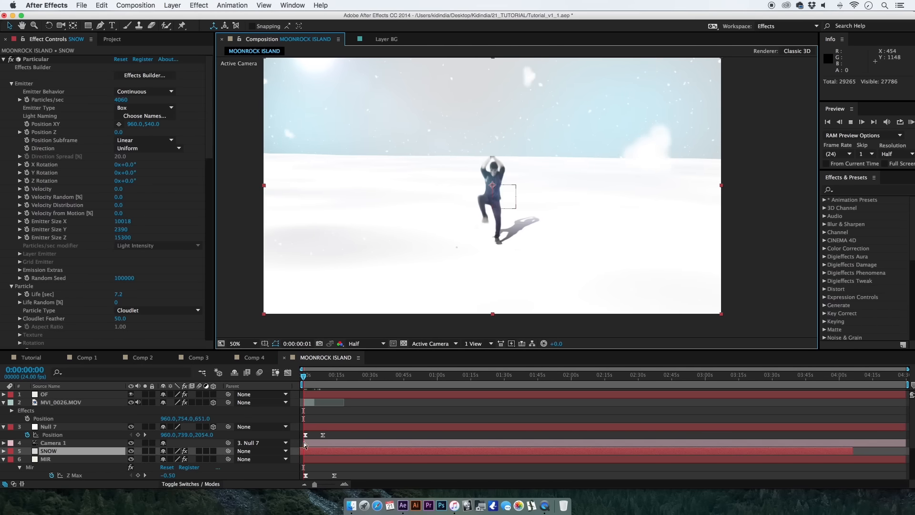
left_click(304, 402)
left_click(305, 404)
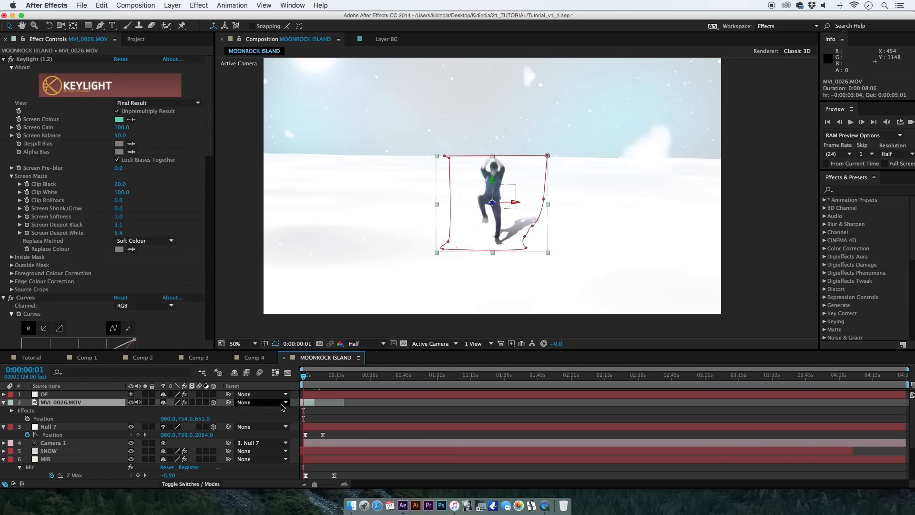
key("f")
left_click(42, 418)
left_click(35, 419)
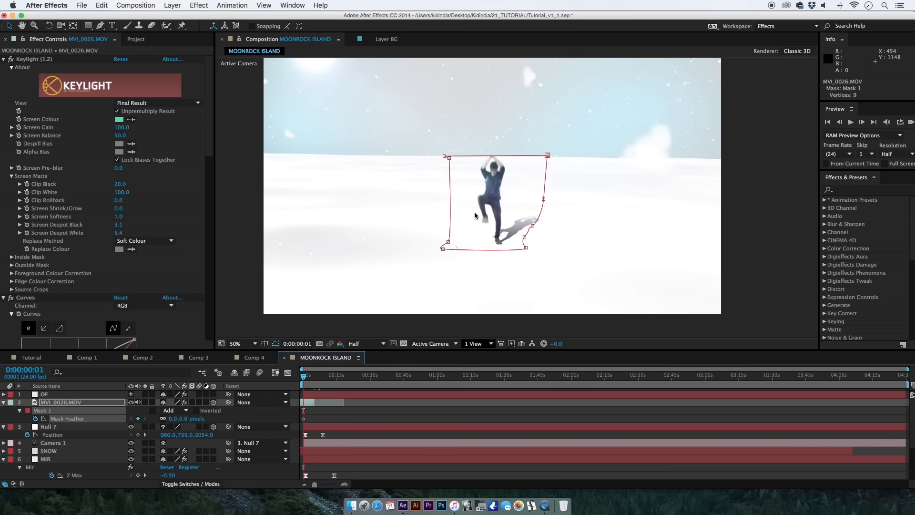
left_click_drag(323, 490, 331, 484)
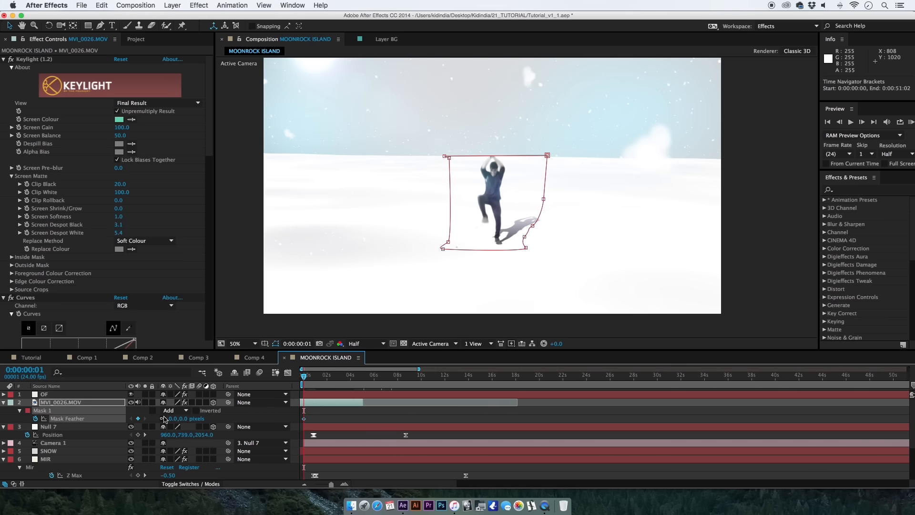
left_click_drag(184, 419, 202, 422)
Add a Mask Feather keyframe at 0:00:00:16 with the vertical feather reduced to 9 pixels.
key("space")
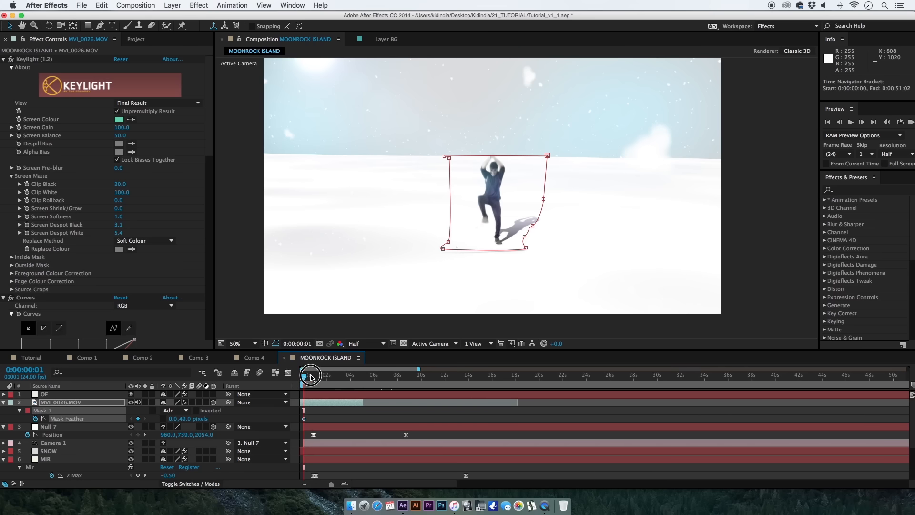
left_click(186, 419)
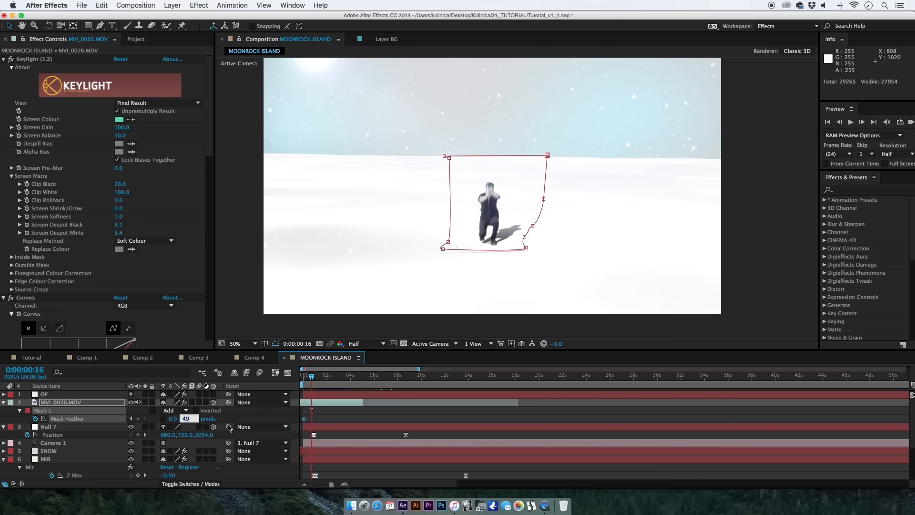
key("Return")
left_click(339, 408)
Add a Null 7 Position keyframe at 0:00:00:00 with its Z value set to 2794.
left_click_drag(301, 376, 297, 380)
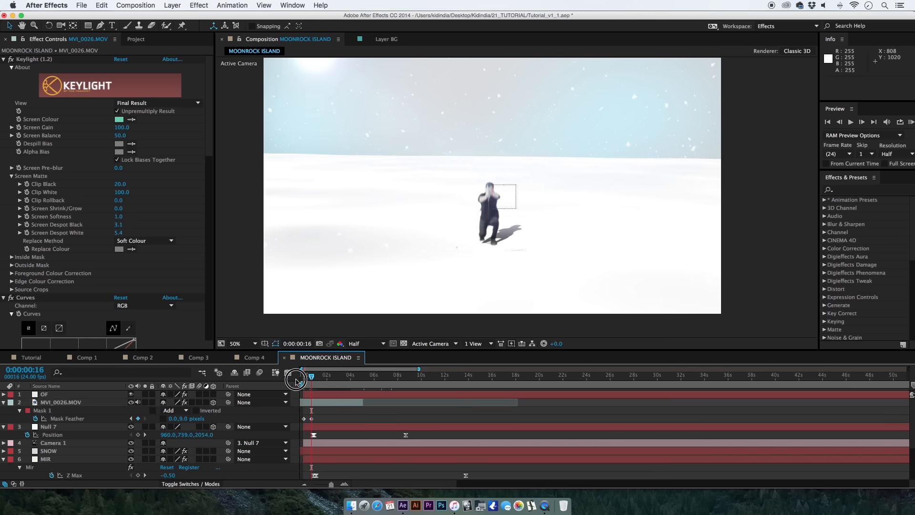
left_click(296, 378)
left_click_drag(205, 435, 292, 435)
left_click(345, 415)
left_click(338, 421)
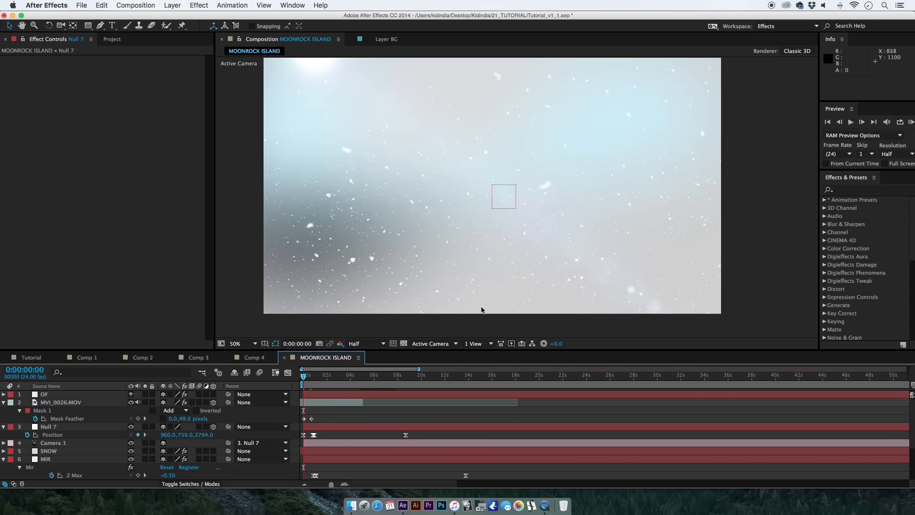
Preview the camera move and shift Null 7's last Position keyframe earlier, to just after 0:00:04:00.
left_click(911, 122)
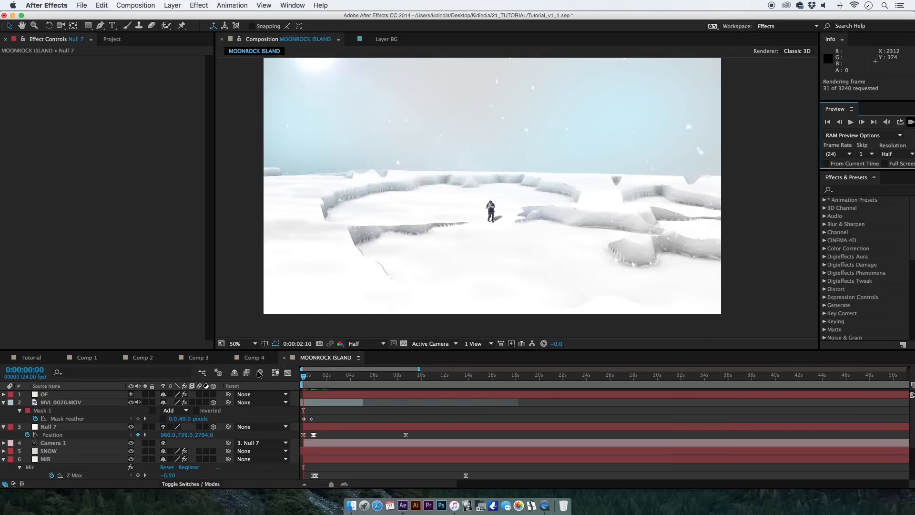
left_click(310, 376)
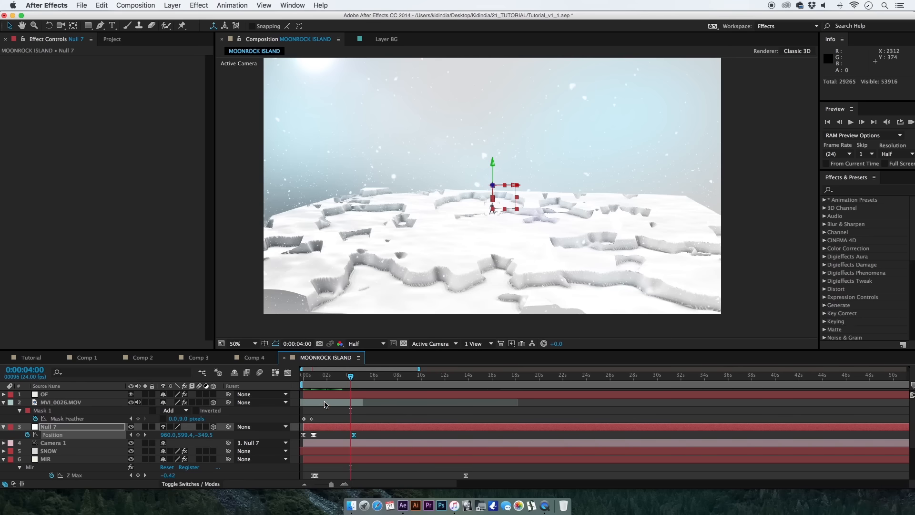
Set the Mir terrain's individual Amplitude X to 114 on the MIR layer.
left_click(95, 458)
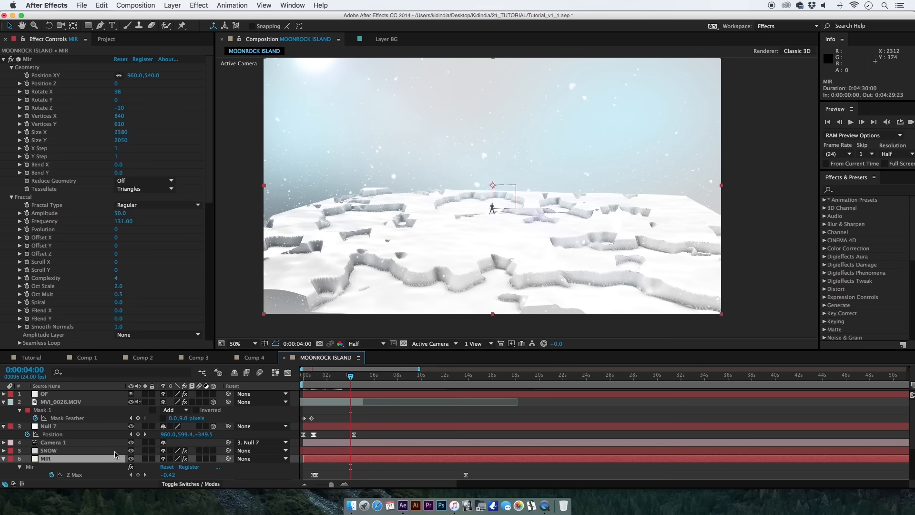
left_click_drag(209, 167, 81, 235)
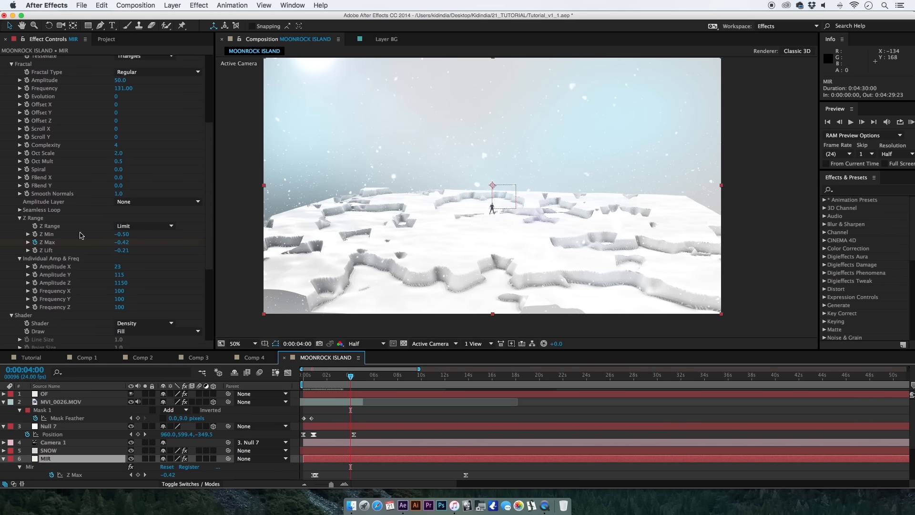
left_click(117, 270)
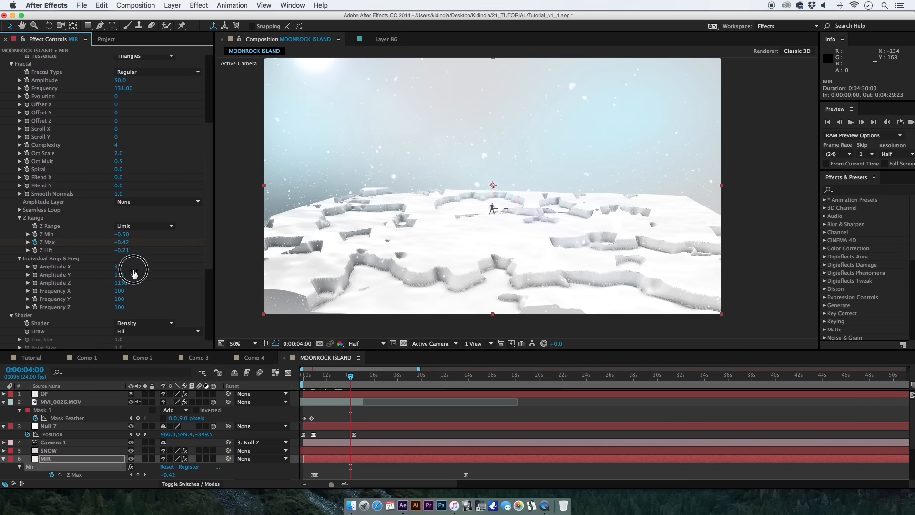
mouse_move(114, 267)
left_mouse_down()
mouse_move(149, 282)
mouse_move(131, 266)
mouse_move(164, 267)
mouse_move(123, 273)
left_mouse_up()
Open the Mir Visibility settings and set the Far distance to 3690.
left_click_drag(208, 260, 216, 345)
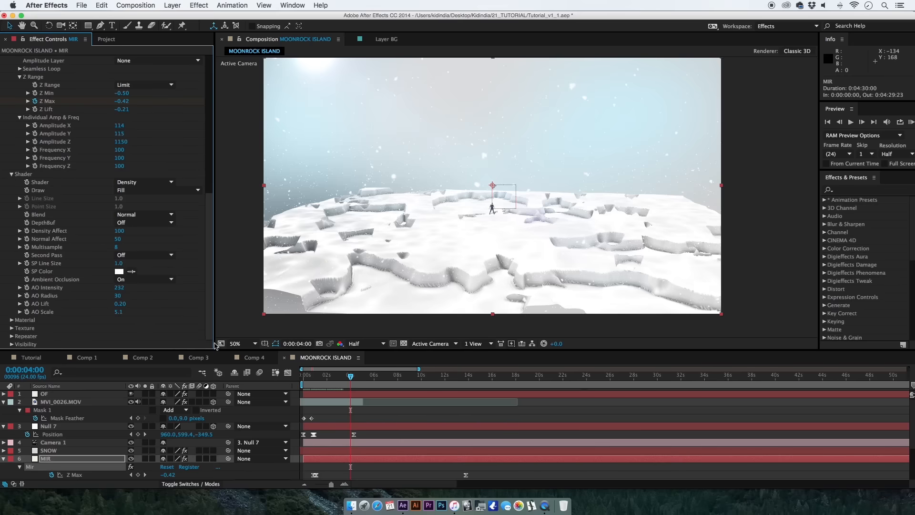
left_click(11, 343)
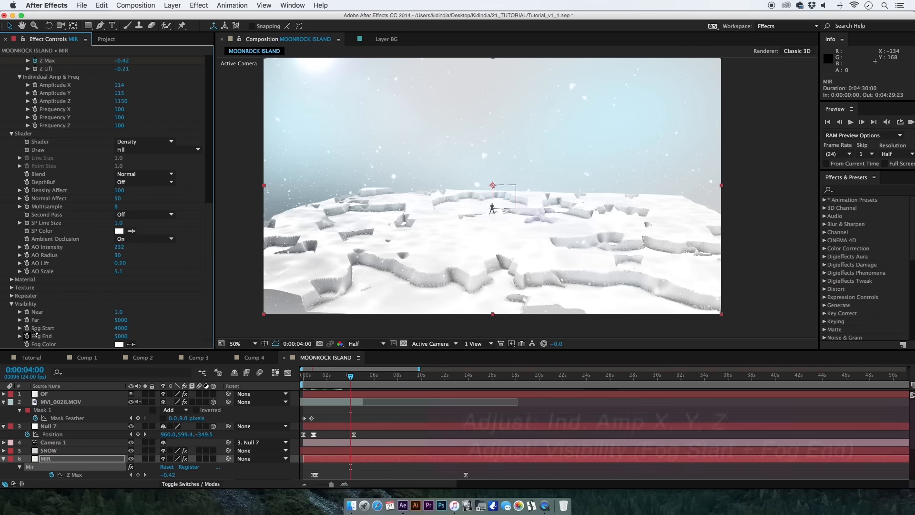
mouse_move(121, 319)
left_mouse_down()
mouse_move(64, 322)
mouse_move(114, 325)
left_mouse_up()
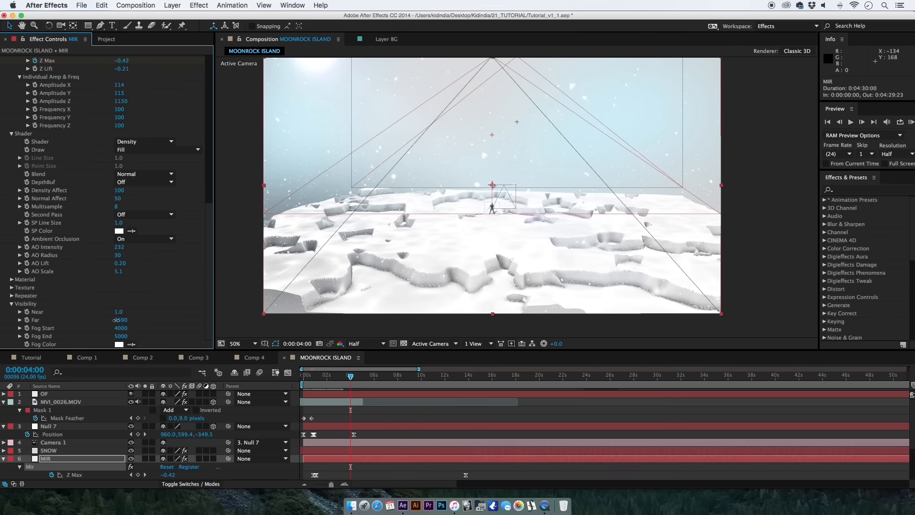
Try enlarging the Mir mesh to a Size Y of 29650 and a Size X of 8180.
left_click_drag(209, 261, 226, 115)
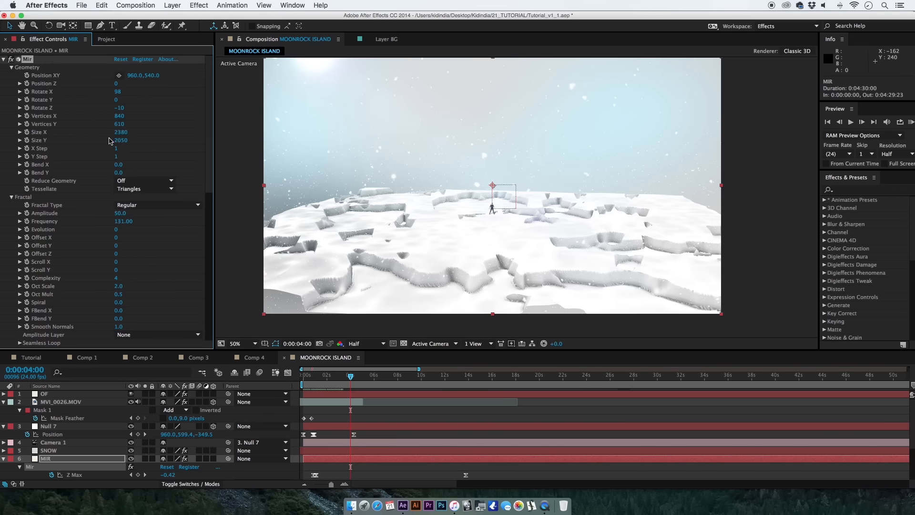
left_click_drag(122, 143, 246, 143)
left_click_drag(126, 139, 235, 149)
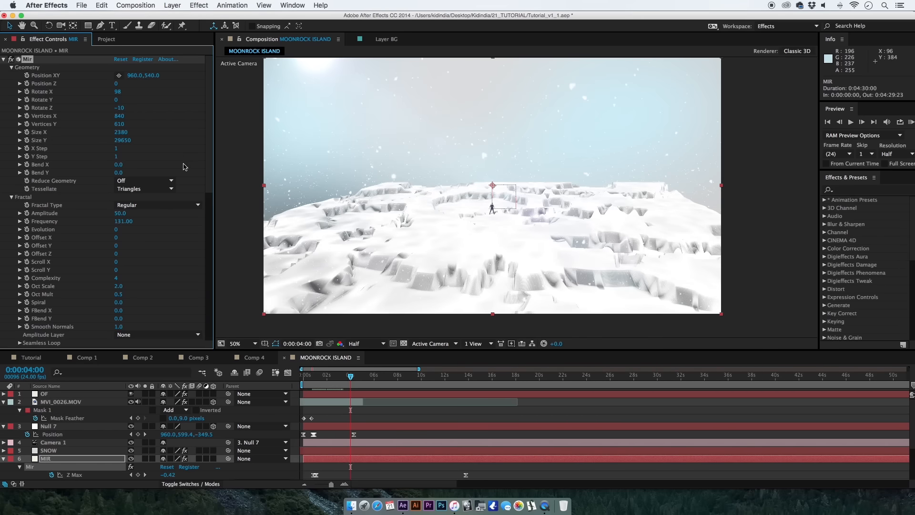
left_click_drag(126, 132, 154, 137)
Try a Mir Size Y of 400, and undo it along with the two preceding mesh size changes.
left_click_drag(206, 163, 201, 347)
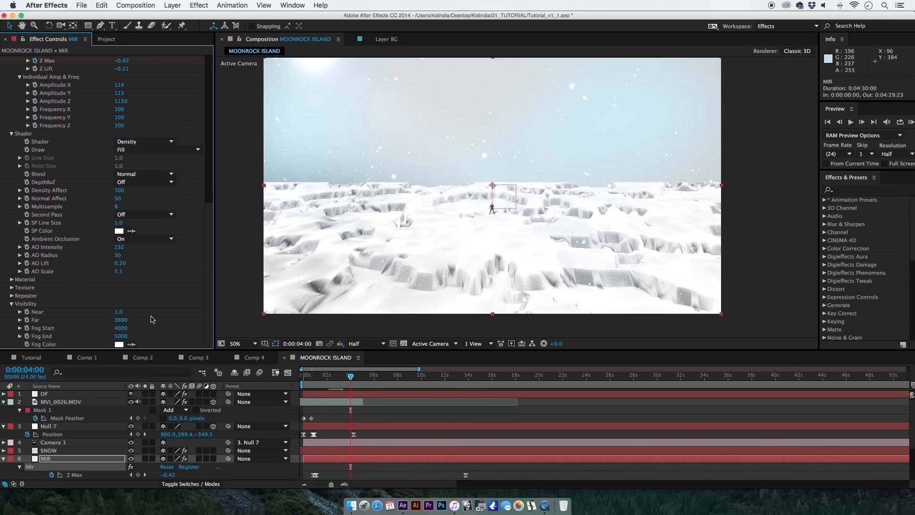
left_click_drag(208, 266, 208, 96)
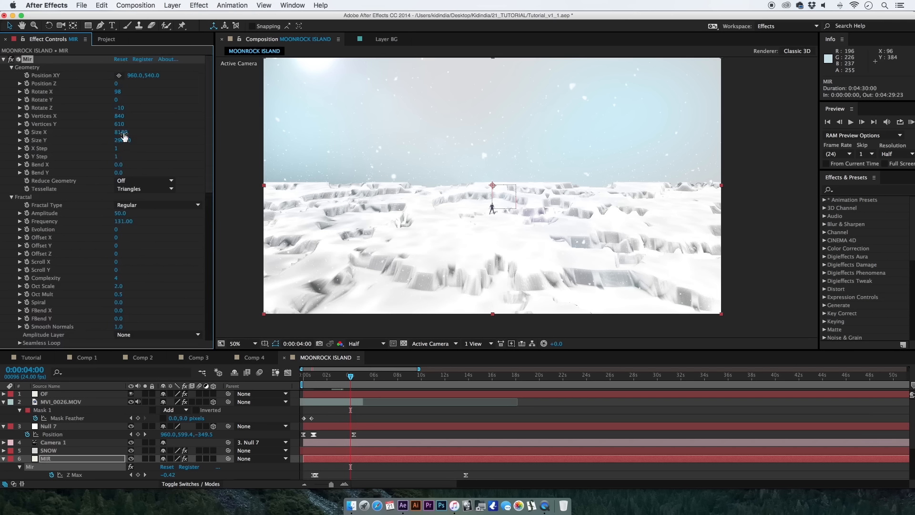
left_click(124, 142)
key("Return")
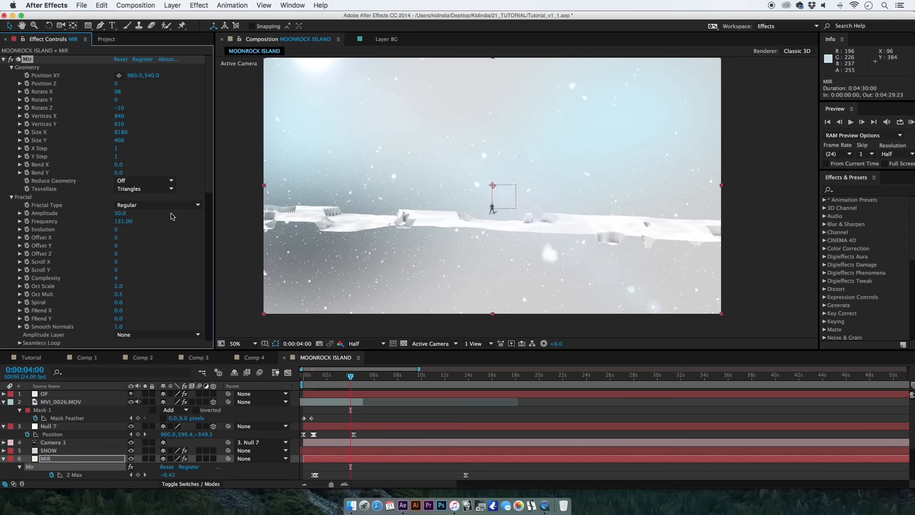
key("super+z")
key("super+z")
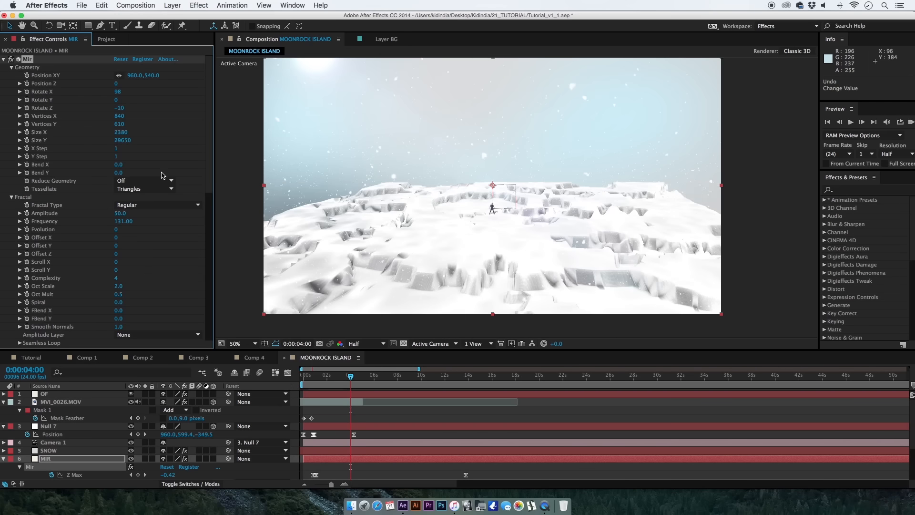
key("super+z")
Set the Mir Visibility fog to a Fog Start of 800 and a Fog End of 2900.
left_click_drag(208, 164, 200, 322)
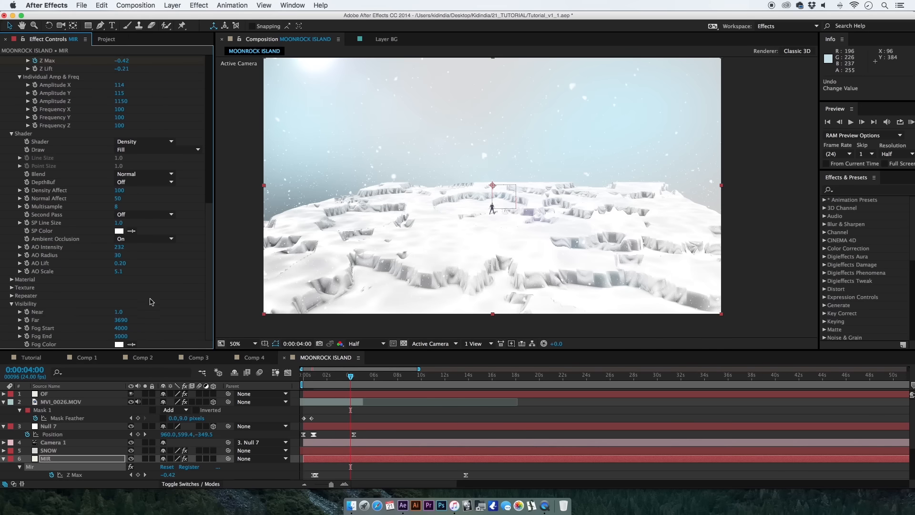
left_click(141, 357)
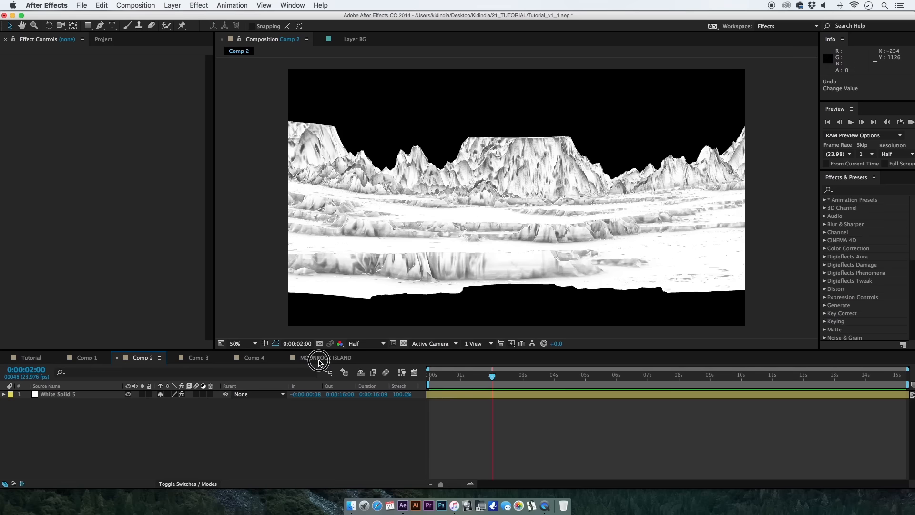
left_click(318, 358)
scroll(208, 192, "down", 2)
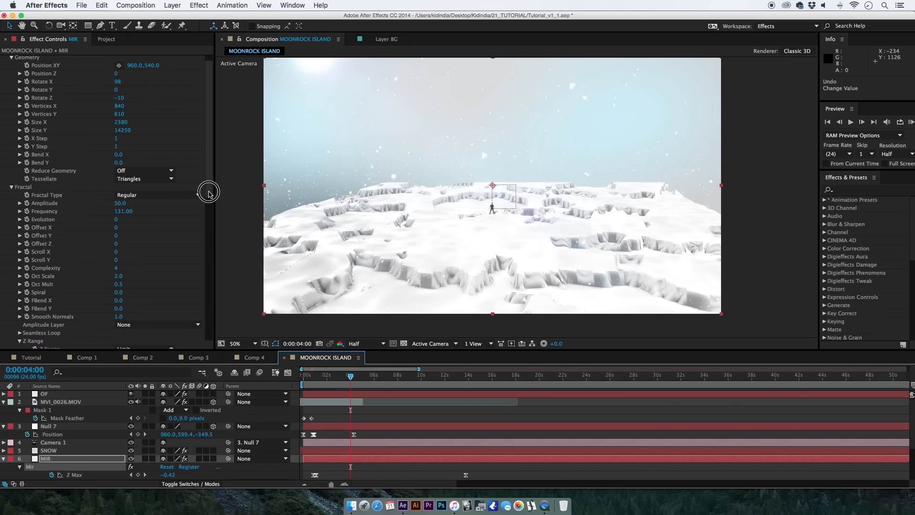
scroll(205, 218, "down", 10)
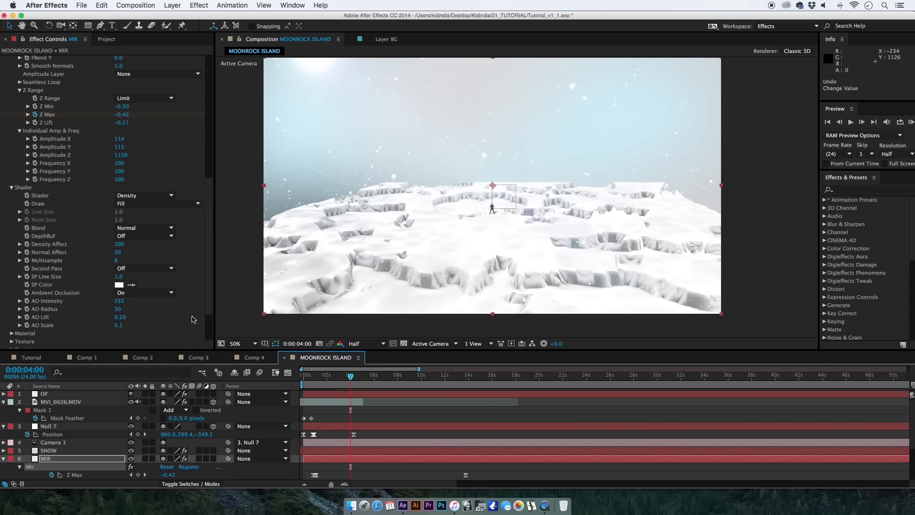
scroll(205, 310, "down", 3)
scroll(209, 309, "down", 1)
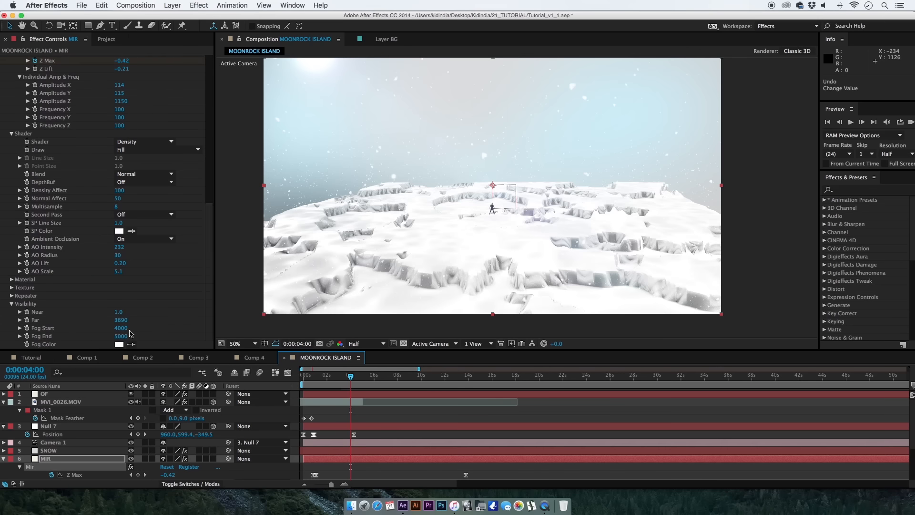
mouse_move(123, 331)
left_mouse_down()
mouse_move(103, 328)
mouse_move(109, 332)
left_mouse_up()
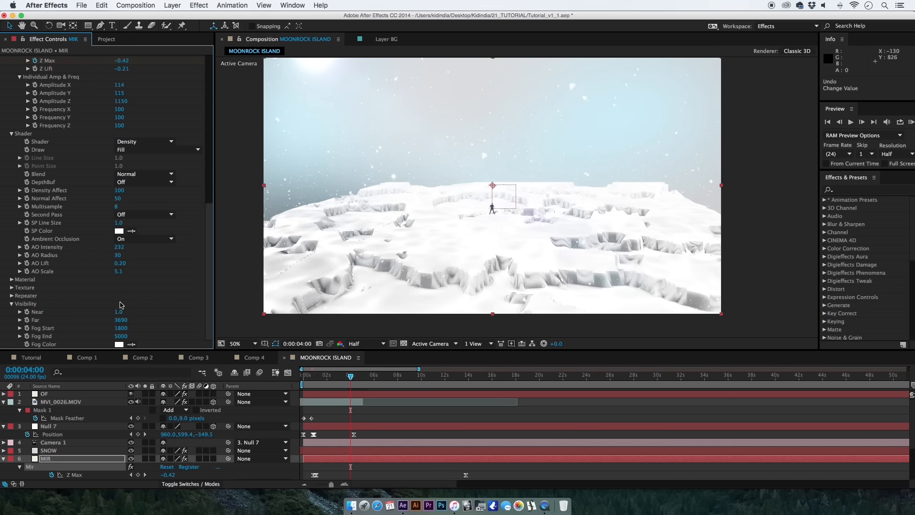
left_click_drag(117, 334, 142, 341)
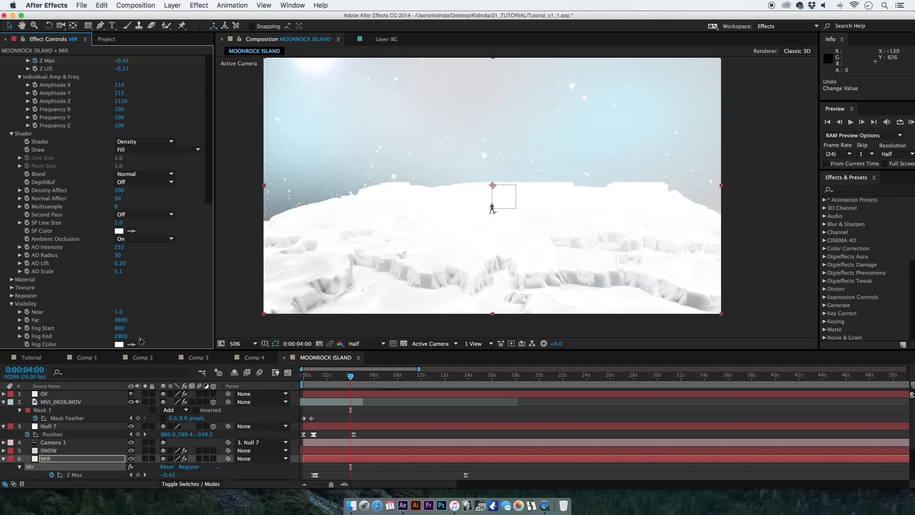
Check the terrain at 0:00:01:01 and increase the Mir mesh's Vertices Y to 2520.
left_click(316, 376)
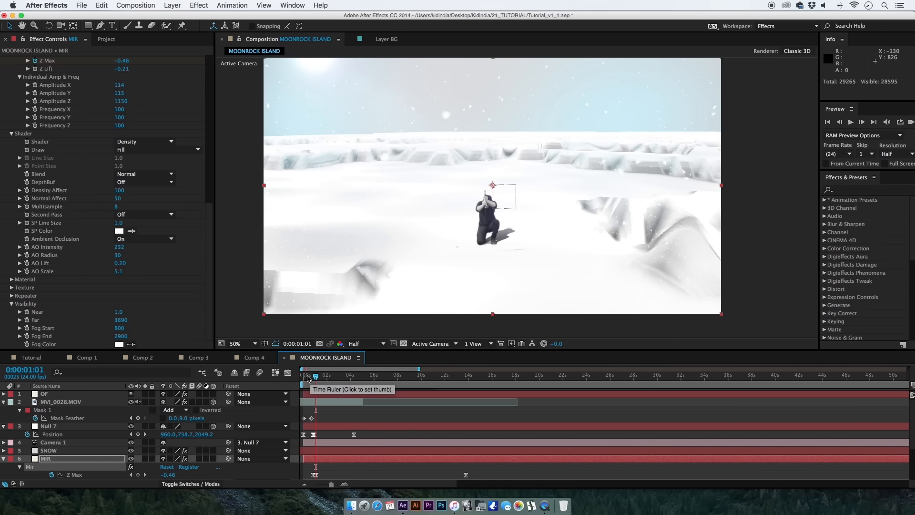
left_click(200, 206)
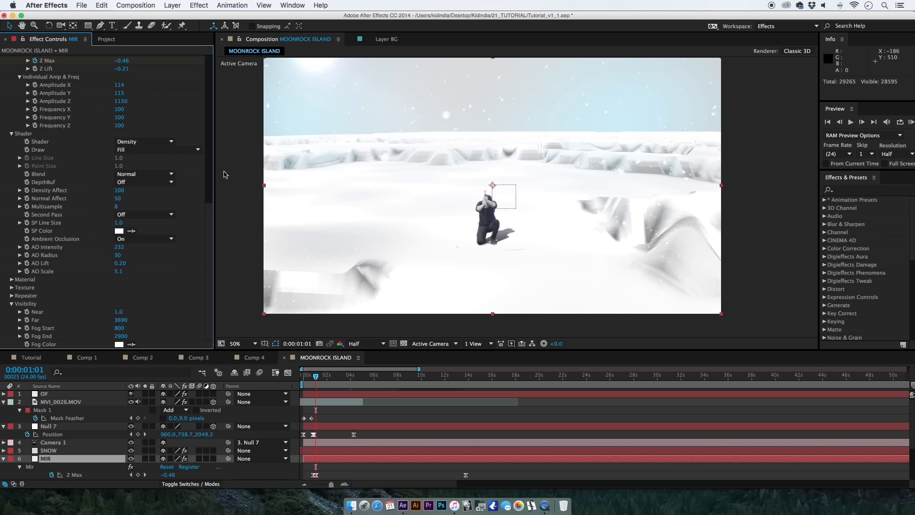
left_click(210, 171)
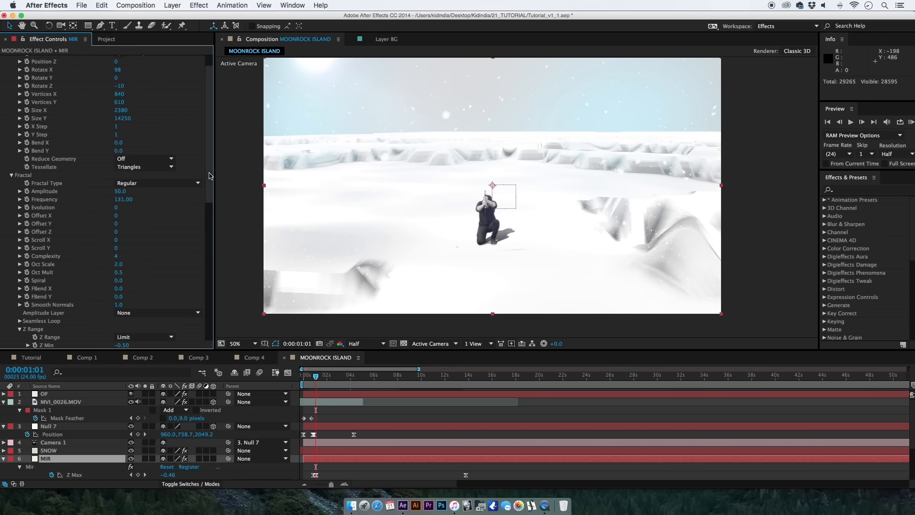
left_click(123, 106)
left_click_drag(123, 106, 184, 109)
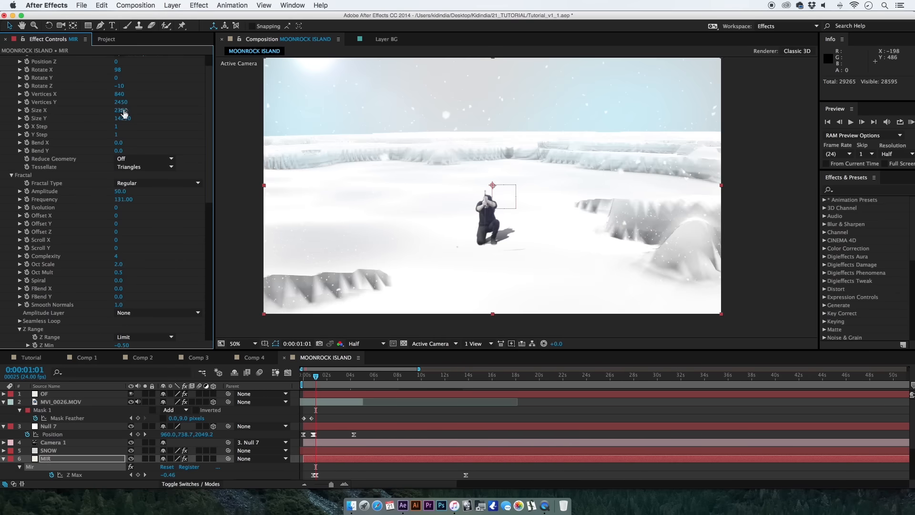
mouse_move(122, 102)
left_mouse_down()
mouse_move(143, 102)
mouse_move(130, 105)
left_mouse_up()
Set the Mir mesh's Size Y to 2000.
left_click(122, 118)
double_click(124, 116)
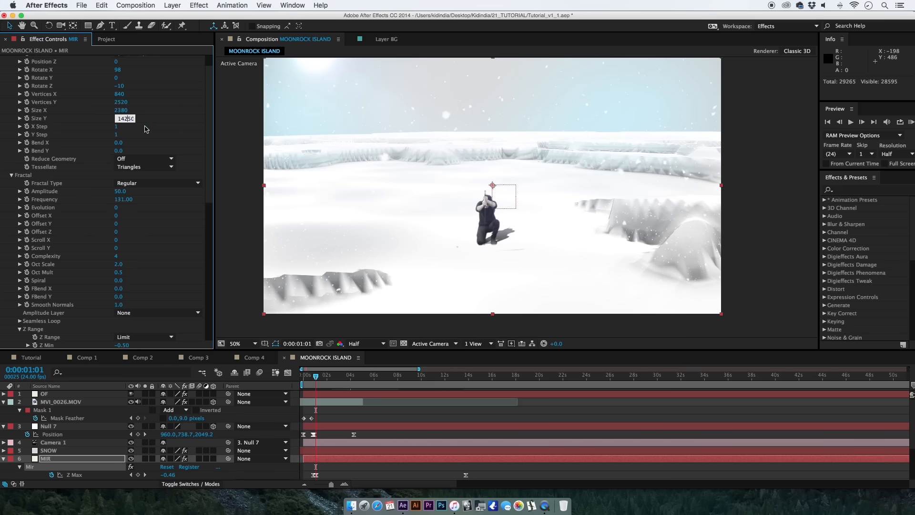
left_click(125, 119)
type("2000")
key("Return")
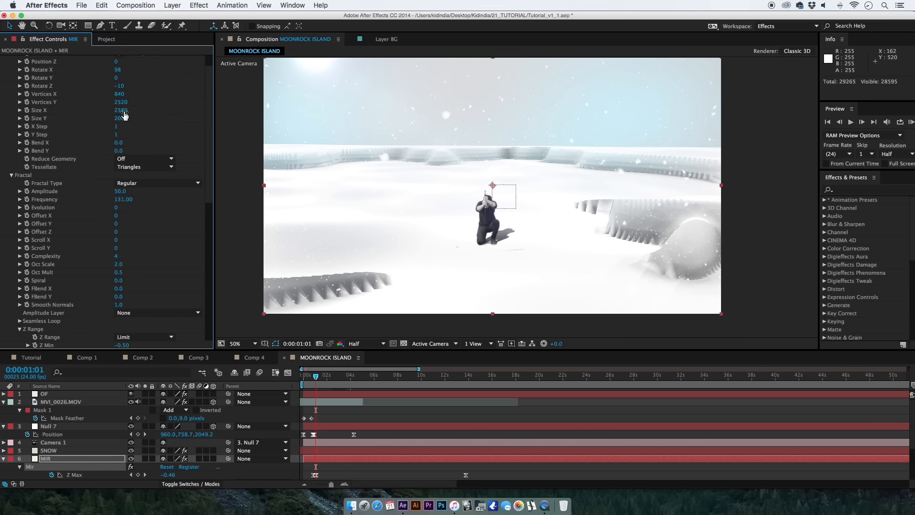
Set the Mir mesh's Vertices X to 1040 and check the terrain at 0:00:02:23.
left_click_drag(119, 96, 170, 100)
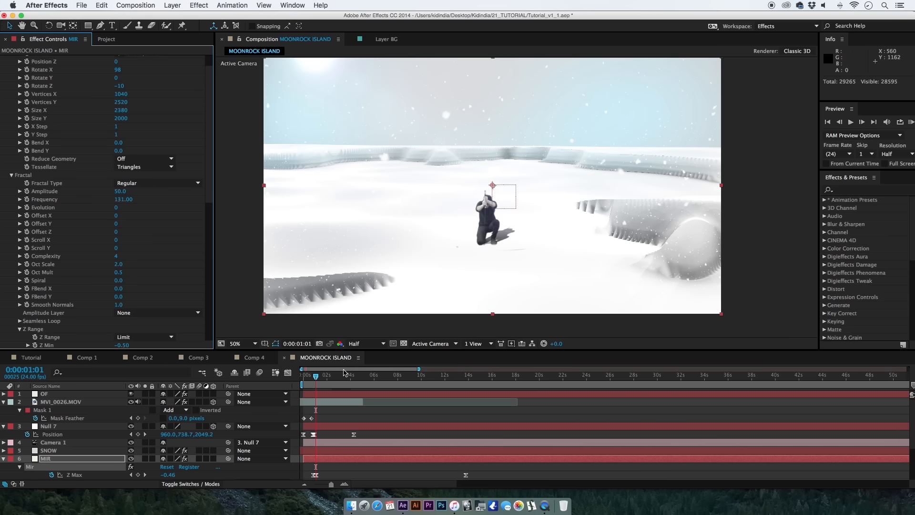
left_click(339, 380)
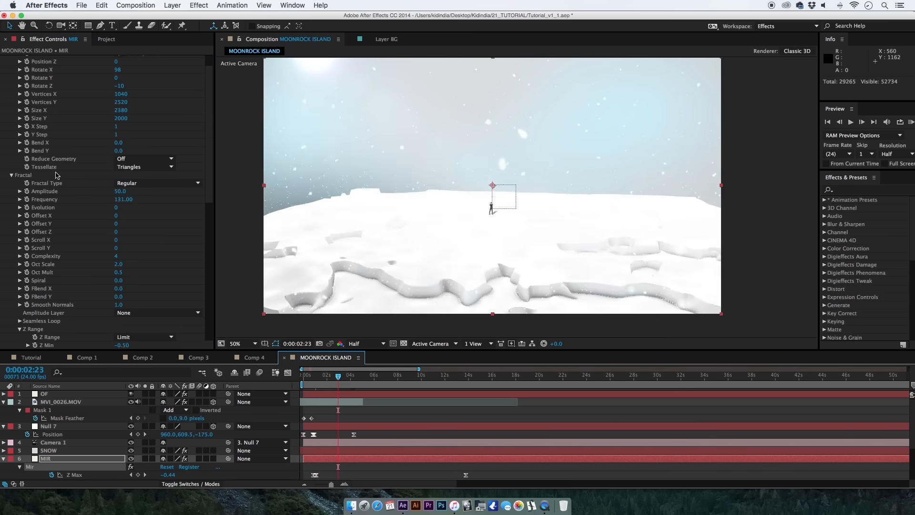
left_click(139, 168)
left_click(180, 298)
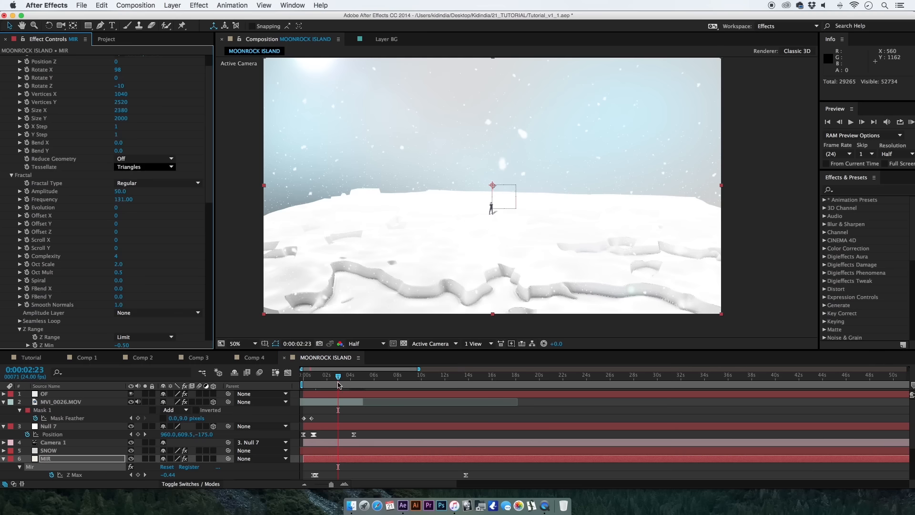
left_click(345, 418)
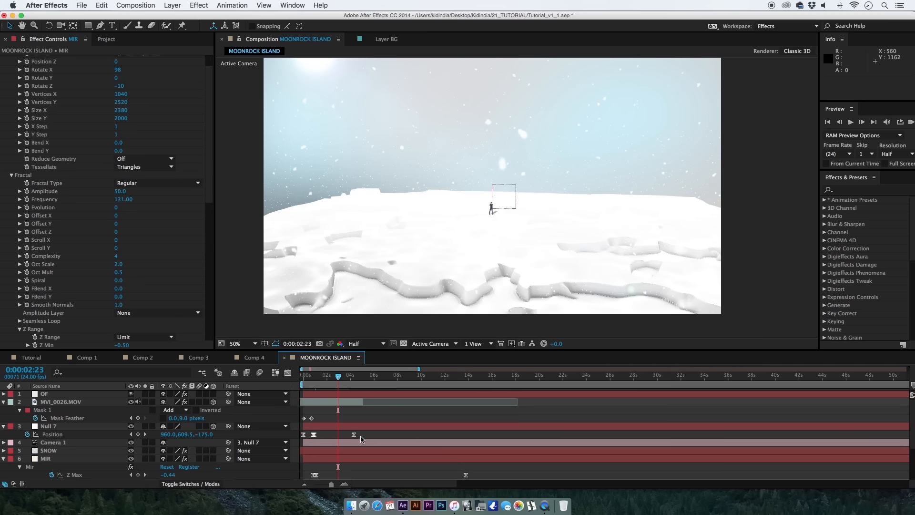
Set the last Mir Z Max keyframe at 0:00:06:09 to 0.91.
left_click(353, 435)
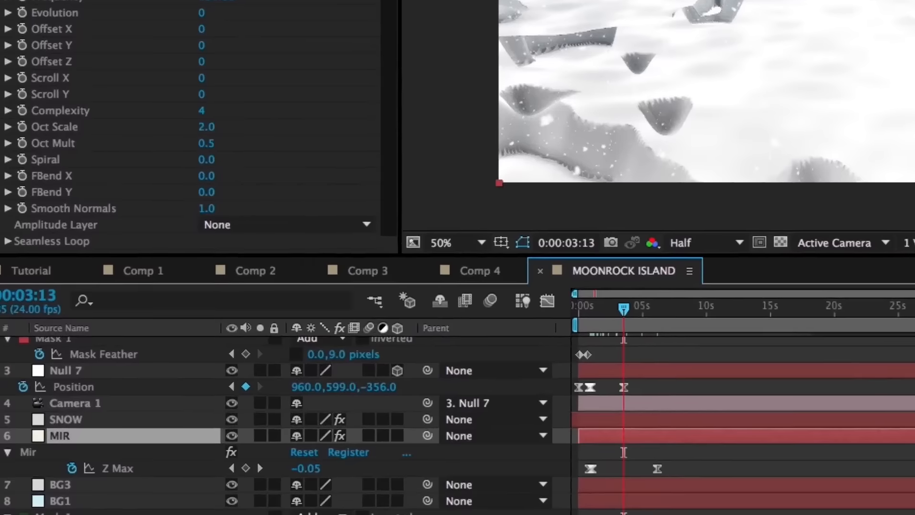
left_click_drag(674, 432, 677, 433)
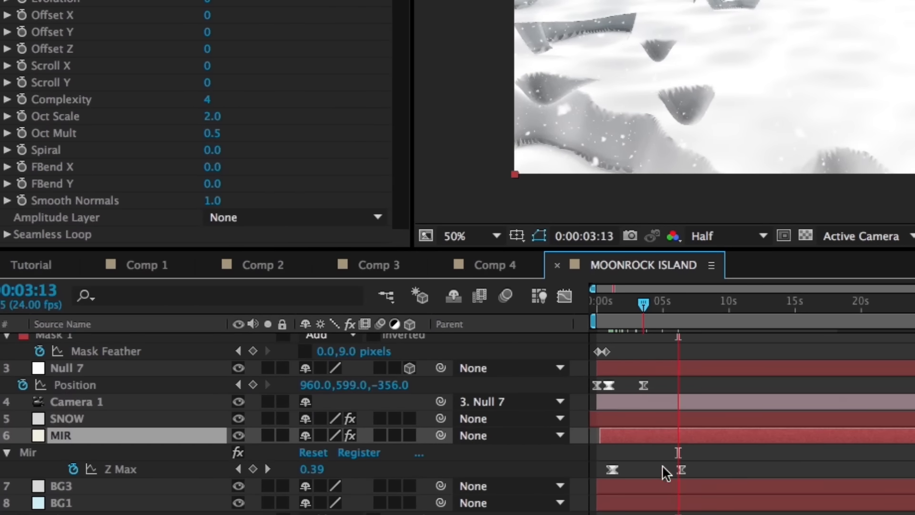
left_click(682, 470)
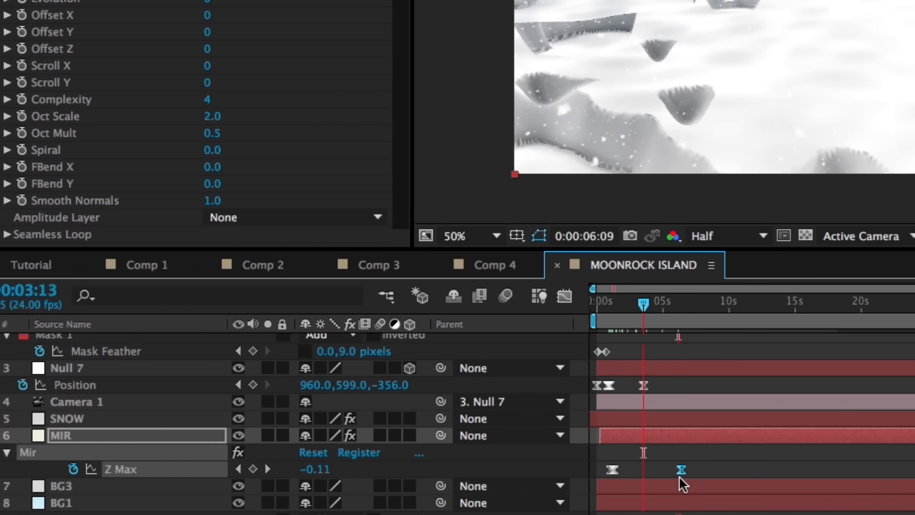
key("k")
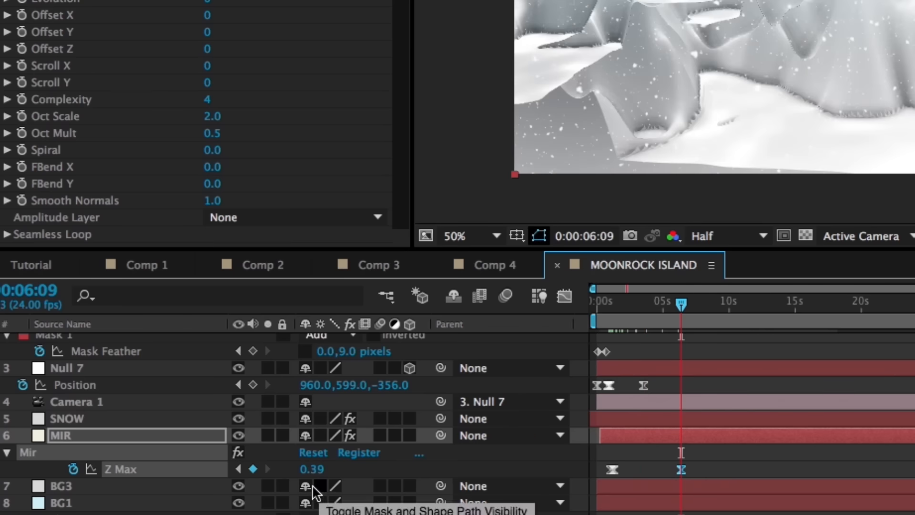
left_click(312, 469)
left_click(336, 470)
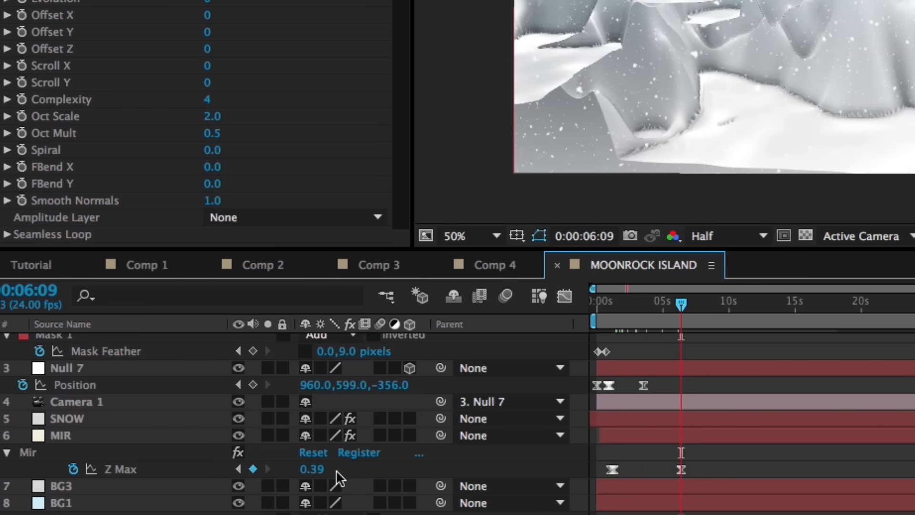
left_click(313, 469)
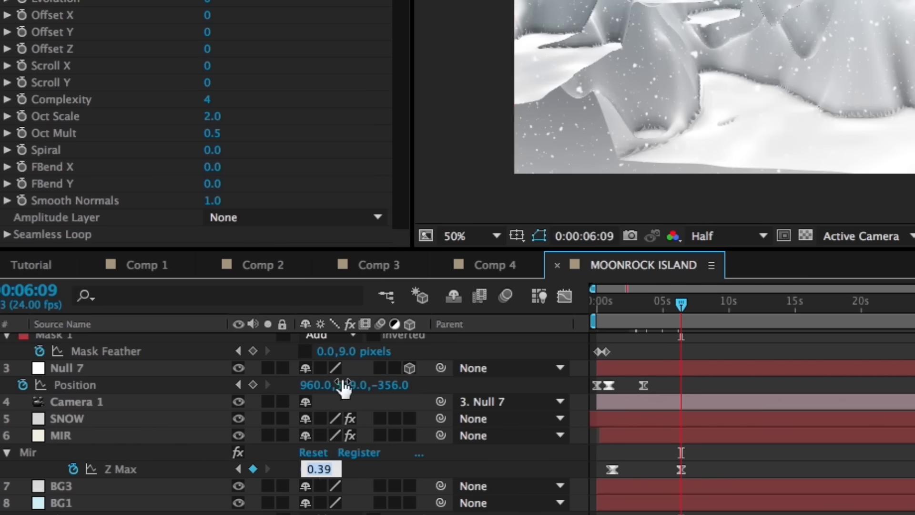
type("0.")
key("Return")
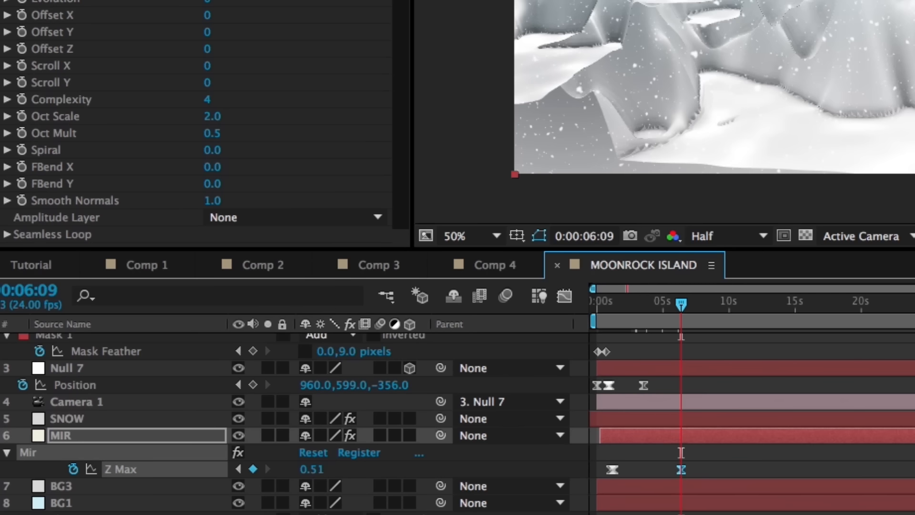
left_click_drag(307, 470, 330, 470)
Try a Mir Visibility Fog Start of 2370, then 3110.
scroll(370, 161, "down", 10)
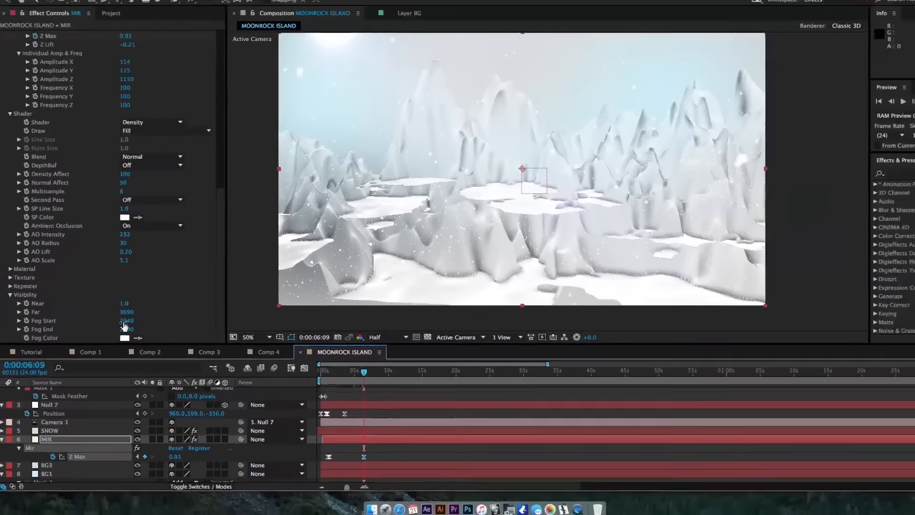
left_click_drag(124, 323, 93, 331)
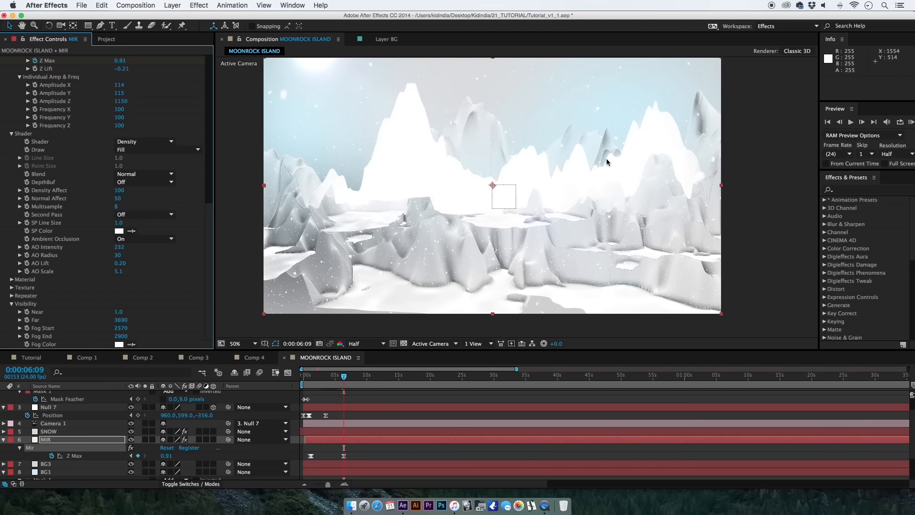
left_click_drag(114, 335, 212, 109)
Try 150 for both Vertices X and Vertices Y of the Mir mesh.
left_click(124, 330)
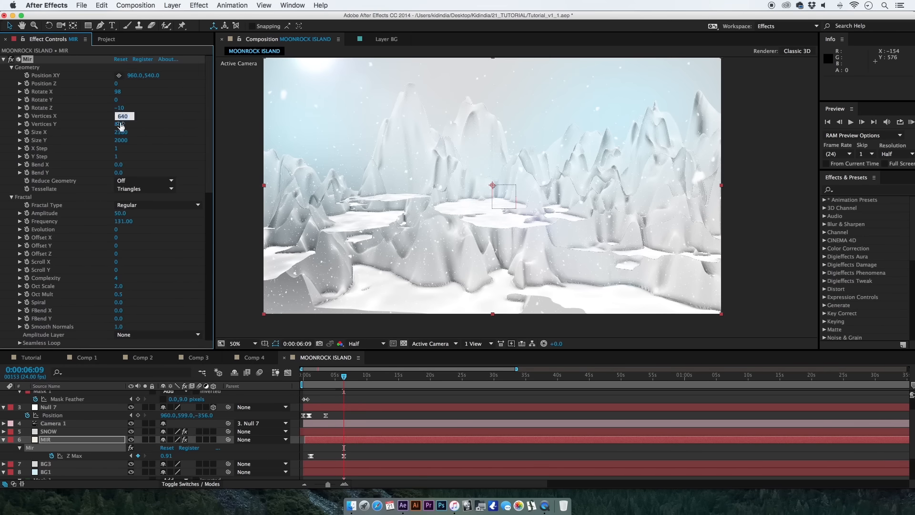
type("150")
key("Return")
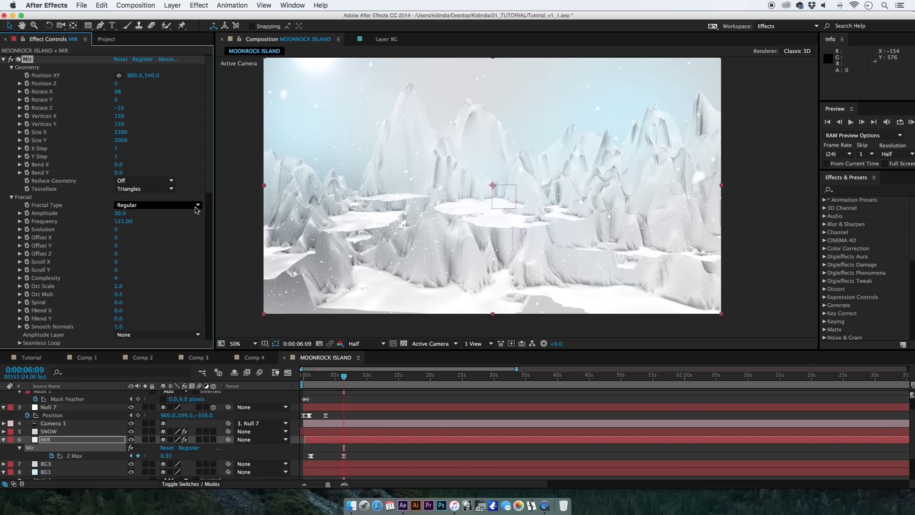
Set the Mir Visibility fog to a Fog Start of 2650 and a Fog End of 4360.
left_click_drag(210, 178, 216, 387)
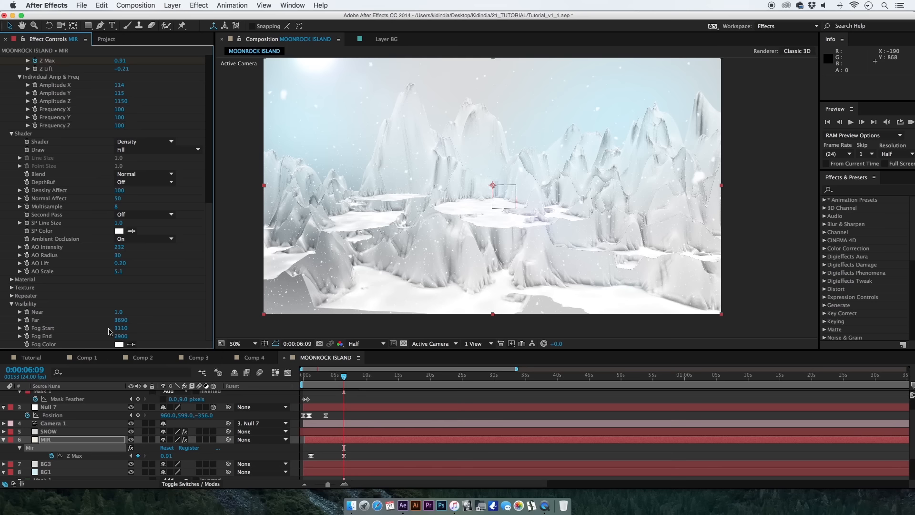
left_click_drag(98, 328, 180, 338)
mouse_move(122, 330)
left_mouse_down()
mouse_move(173, 330)
mouse_move(106, 327)
mouse_move(31, 340)
mouse_move(138, 339)
left_mouse_up()
Extend the MVI_0026.MOV layer's out point to 0:00:07:14.
left_click(336, 397)
key("space")
left_click_drag(335, 396, 381, 456)
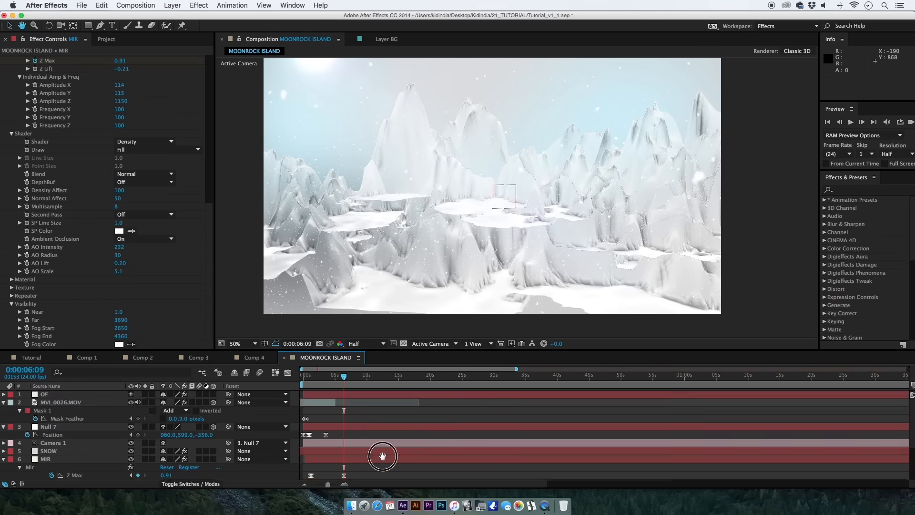
left_click(338, 402)
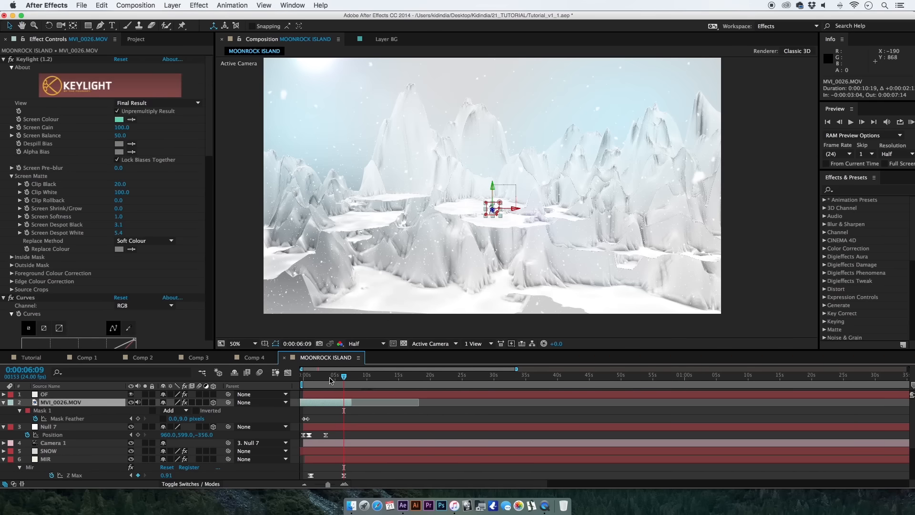
At 0:00:01:05, set the Mir mesh's Vertices X to 640 and Vertices Y to 646, and switch Tessellate to Quads.
left_click(311, 377)
left_click(338, 414)
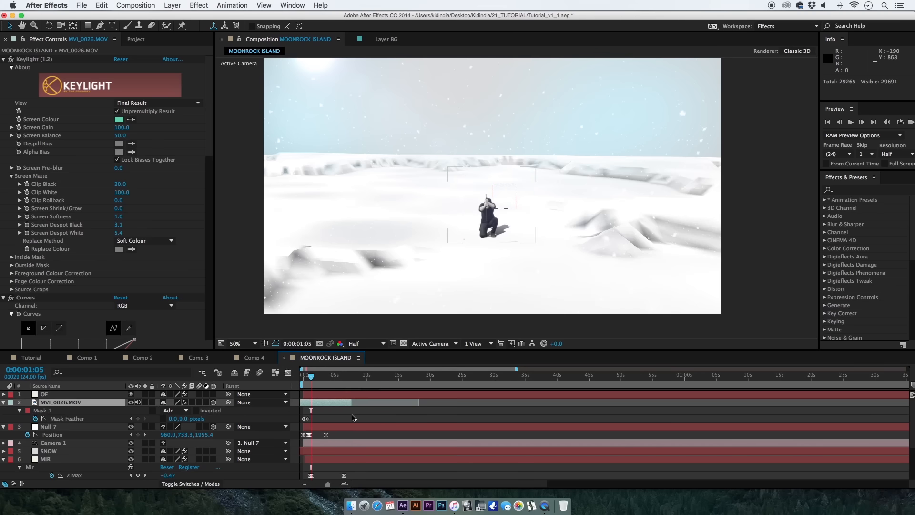
left_click(326, 462)
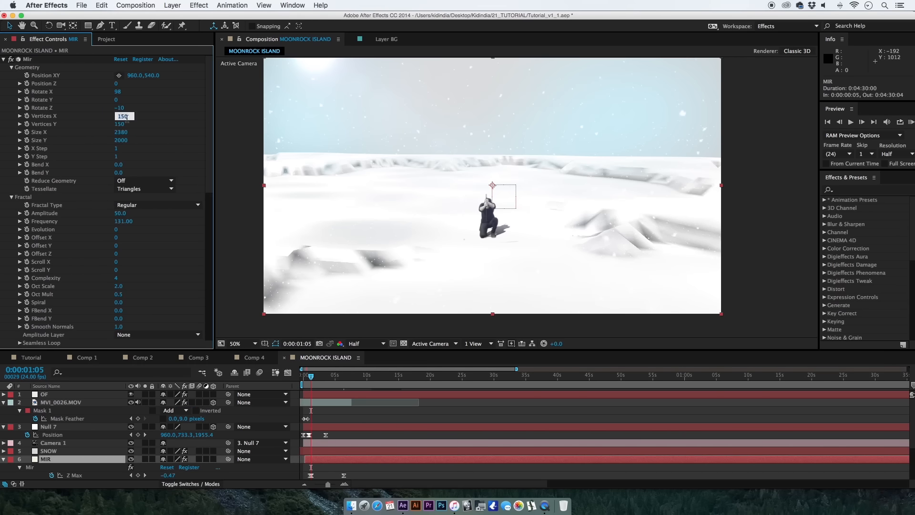
key("Tab")
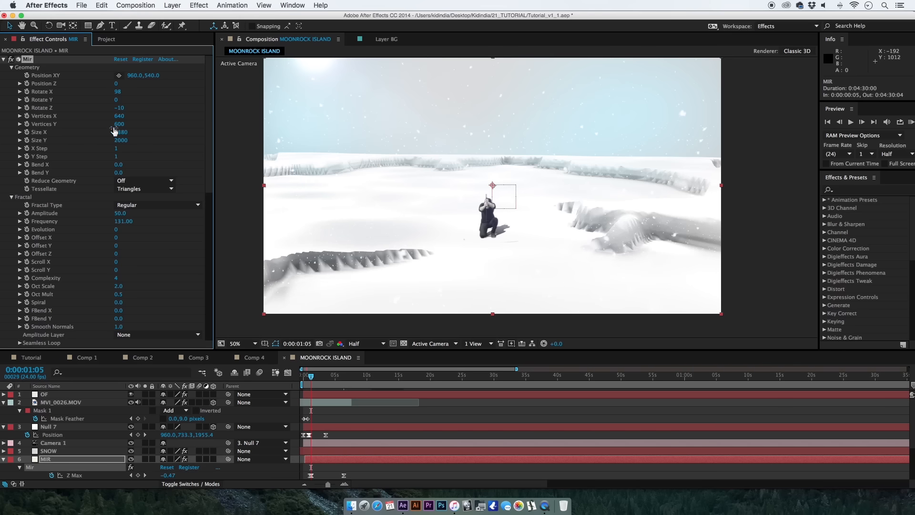
left_click_drag(120, 125, 143, 130)
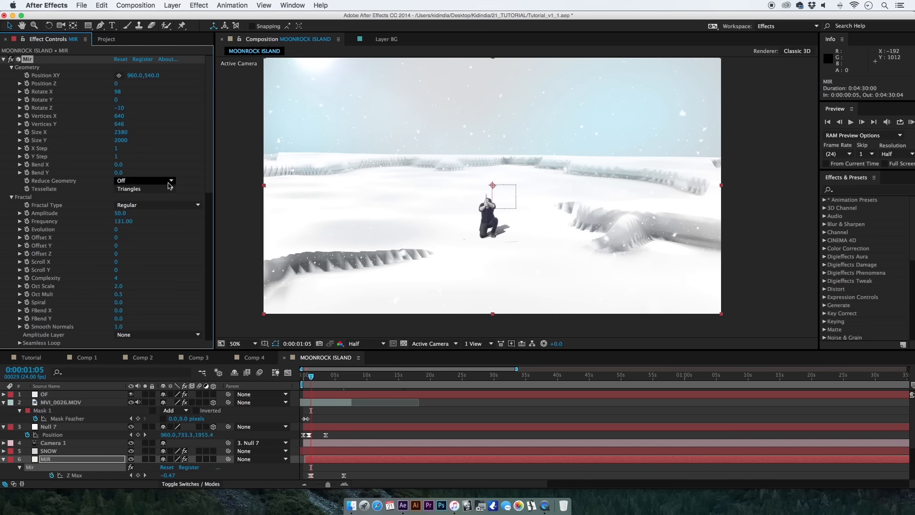
left_click(153, 188)
left_click(137, 215)
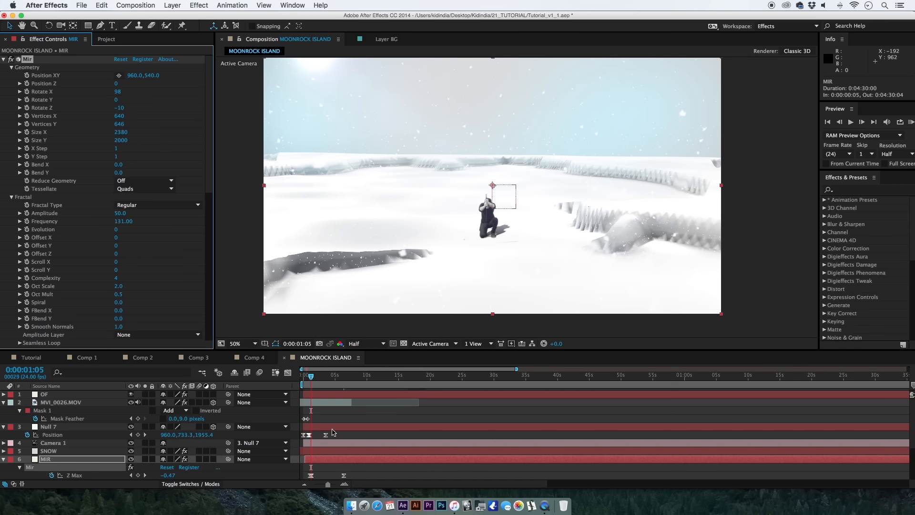
Move the last Null 7 Position and Mir Z Max keyframes to about 14 seconds and run a RAM preview.
left_click_drag(326, 434, 330, 437)
left_click(366, 418)
left_click(911, 122)
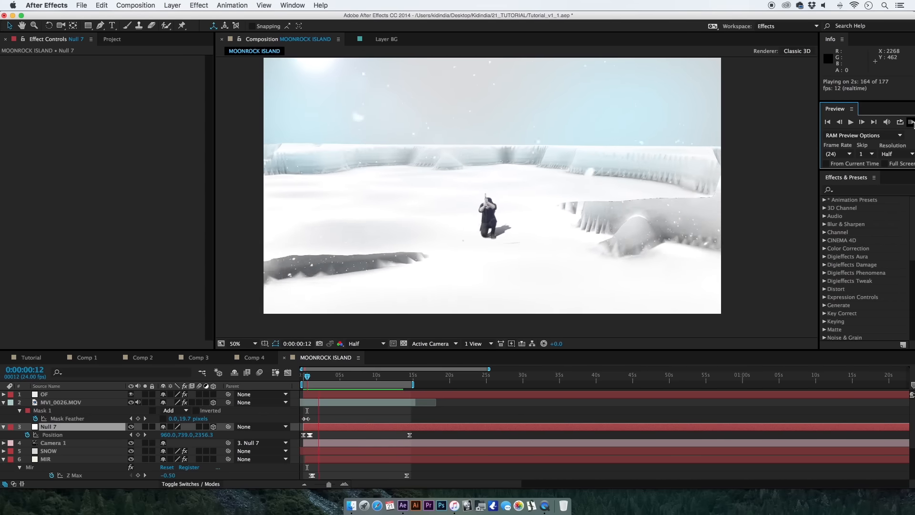
Show the Mir Z Max curve in the Graph Editor and select its keyframe at 0:00:01:06.
left_click_drag(329, 484, 333, 485)
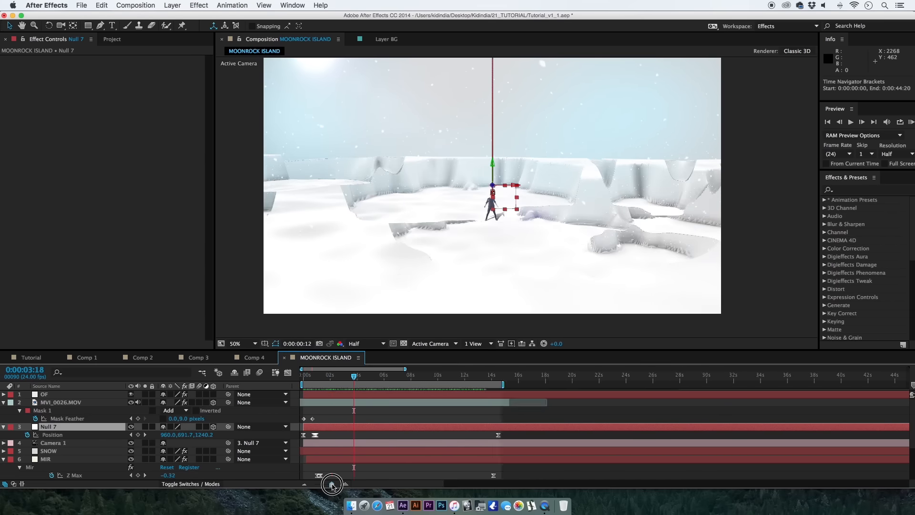
scroll(322, 460, "down", 2)
left_click(333, 460)
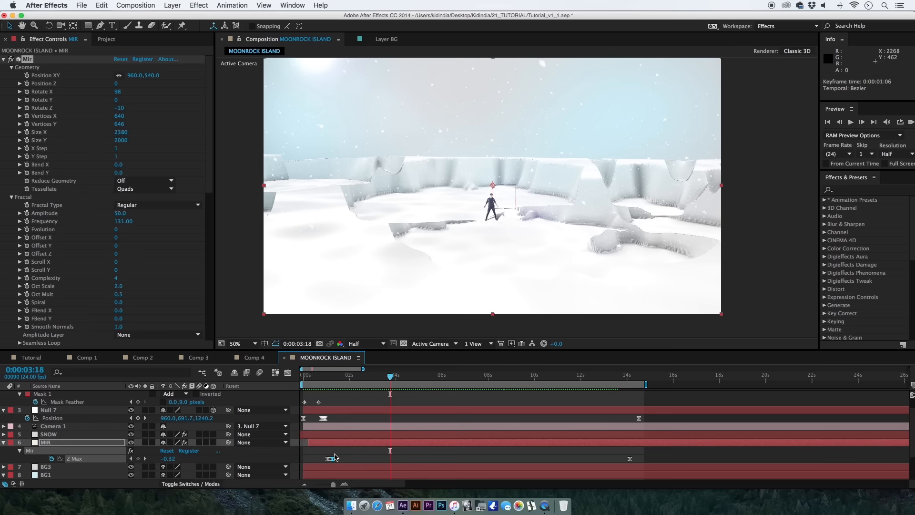
key("shift+F3")
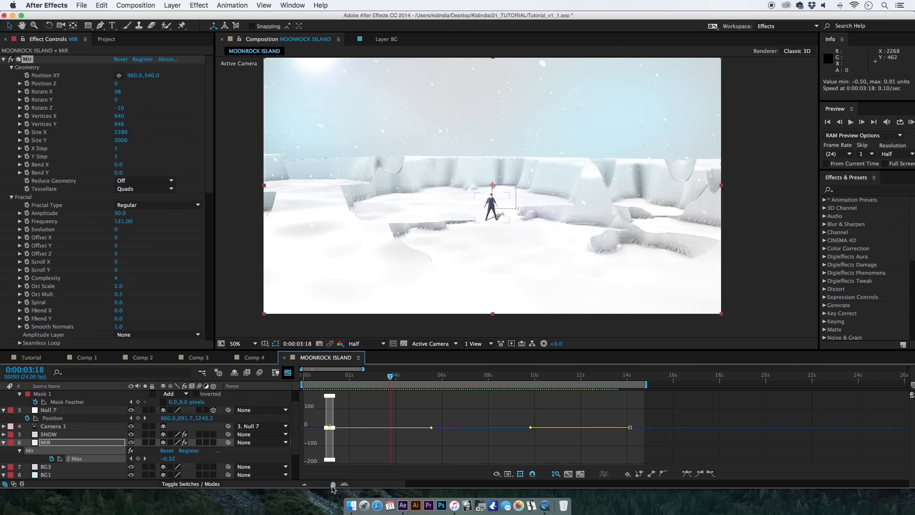
left_click_drag(333, 485, 334, 488)
left_click(329, 424)
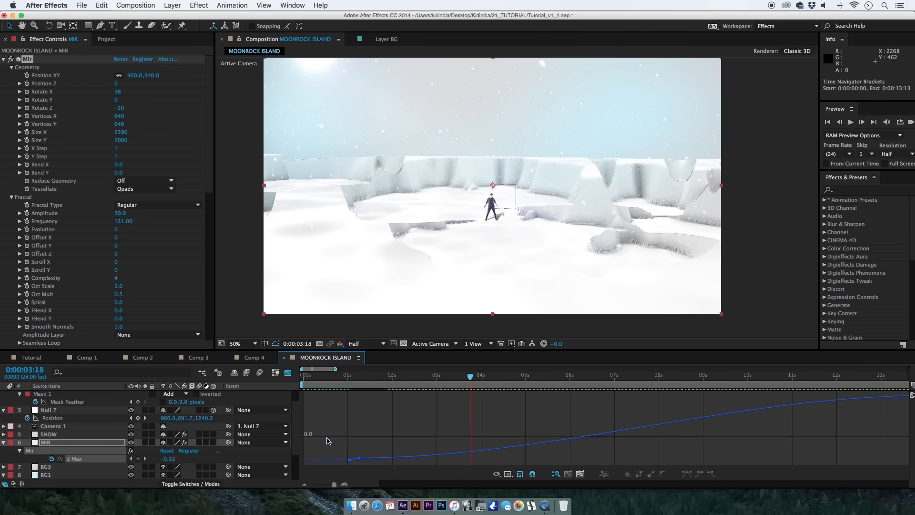
left_click(361, 457)
left_click_drag(335, 485, 333, 486)
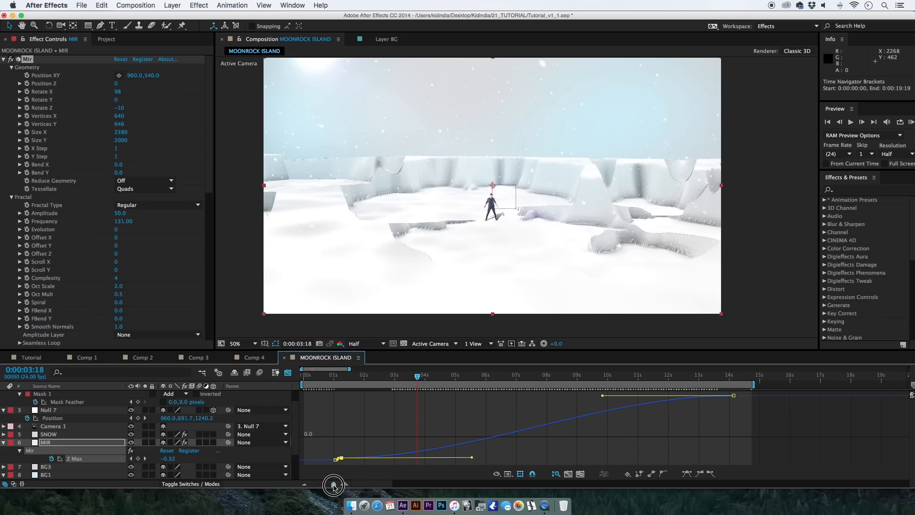
left_click(340, 460)
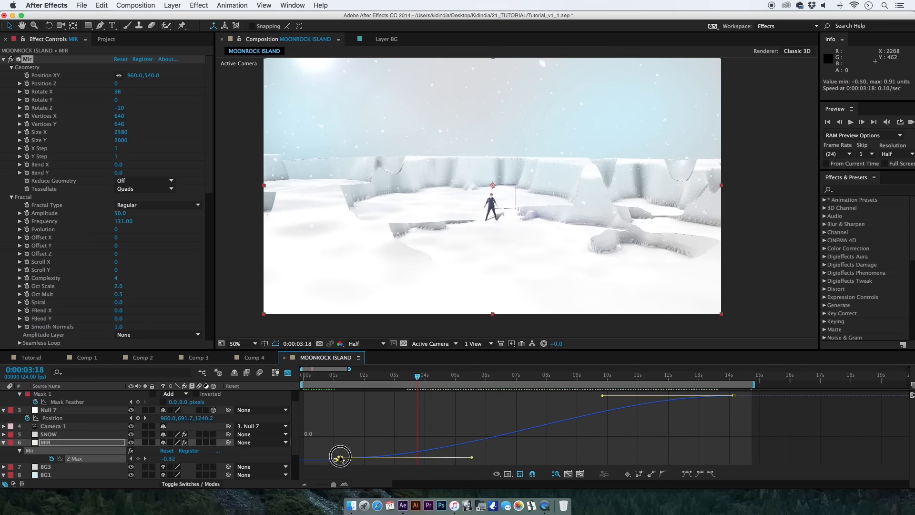
Lower the Mir Z Max keyframe at 0:00:01:06 to -0.50 on the value graph.
left_click_drag(334, 486, 337, 487)
key("space")
left_click_drag(386, 438, 760, 438)
left_click_drag(470, 415, 743, 309)
left_click_drag(494, 426, 706, 402)
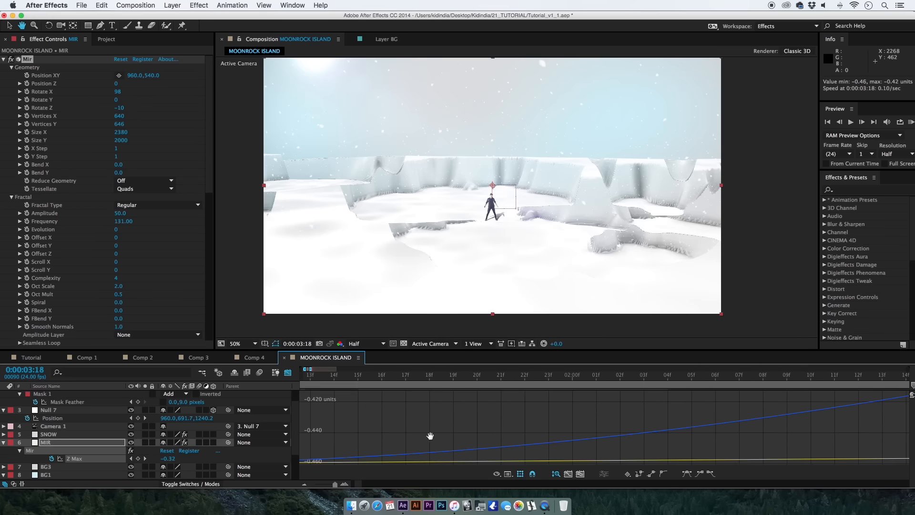
left_click_drag(429, 435, 700, 402)
left_click_drag(385, 431, 484, 459)
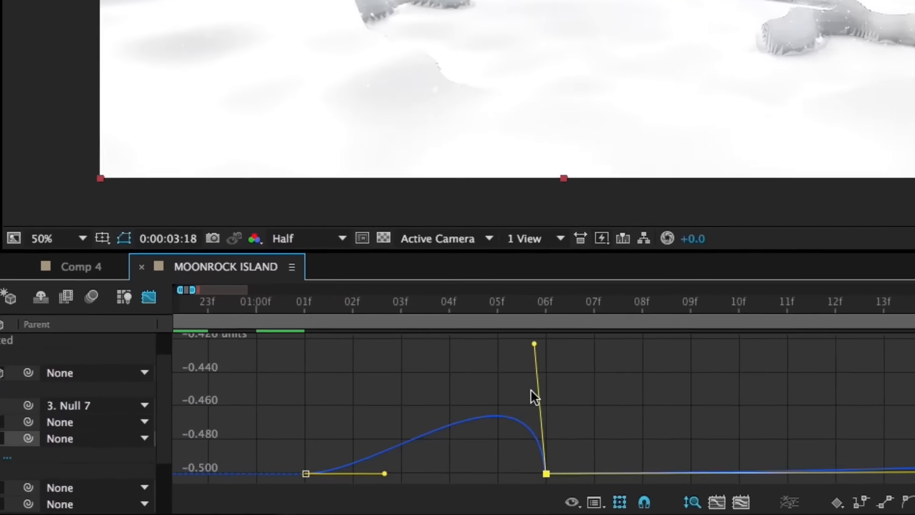
left_click(525, 396)
left_click(543, 476)
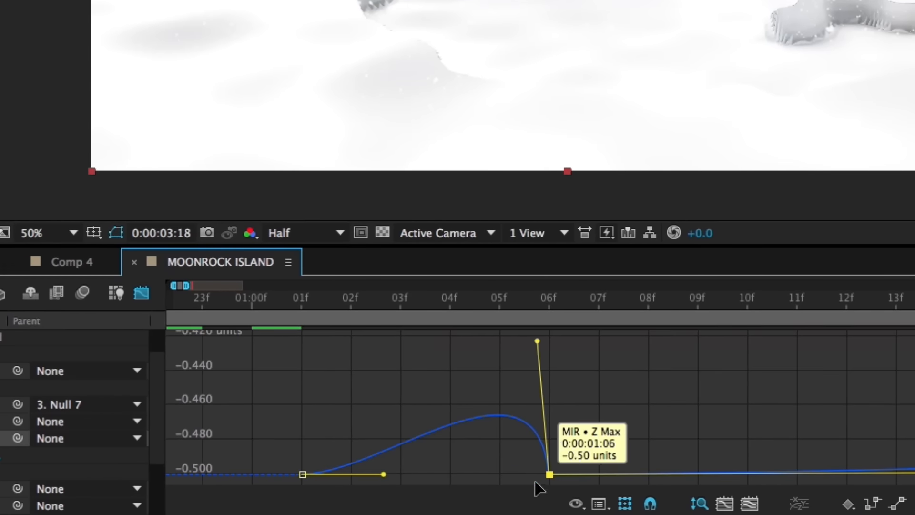
Reshape the Z Max curve handles between 0:00:01:01 and 0:00:01:06, and check the frame at 0:00:01:07.
left_click_drag(537, 345, 401, 427)
left_click_drag(384, 475, 351, 413)
left_click_drag(302, 302, 506, 307)
key("Page_Down")
key("Page_Down")
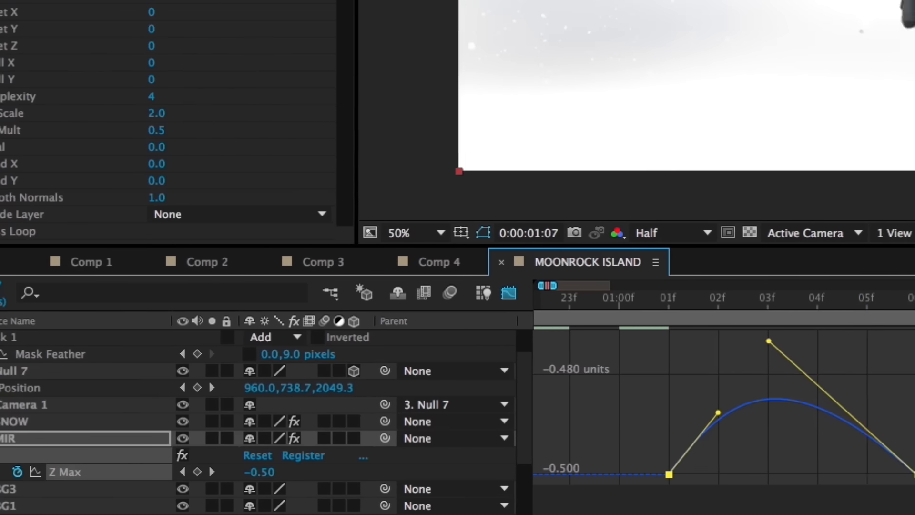
key("semicolon")
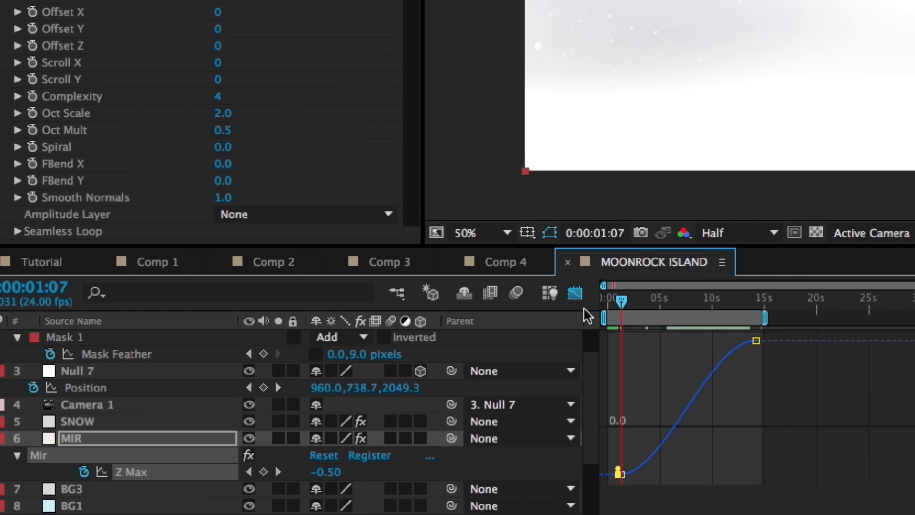
Close the Graph Editor and move the current time to 0:00:00:00.
left_click(576, 294)
scroll(651, 379, "up", 2)
left_click_drag(605, 301, 594, 310)
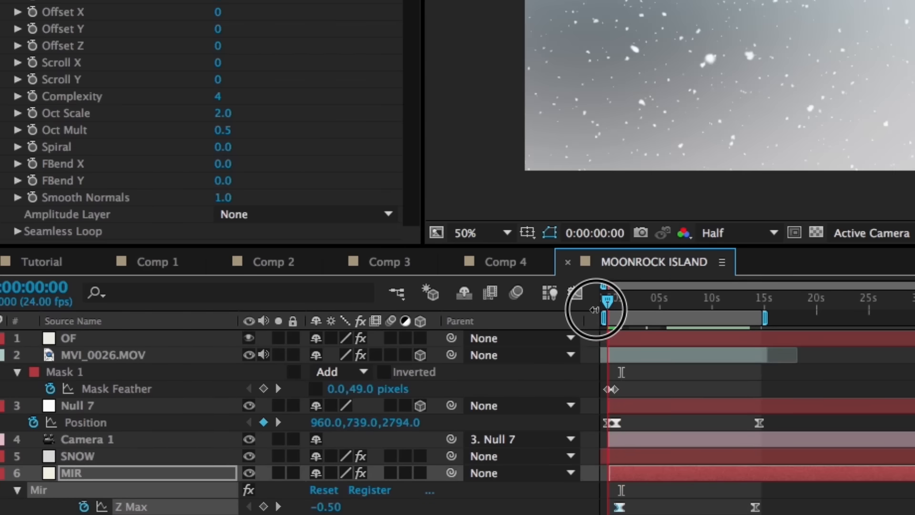
left_click_drag(358, 423, 280, 425)
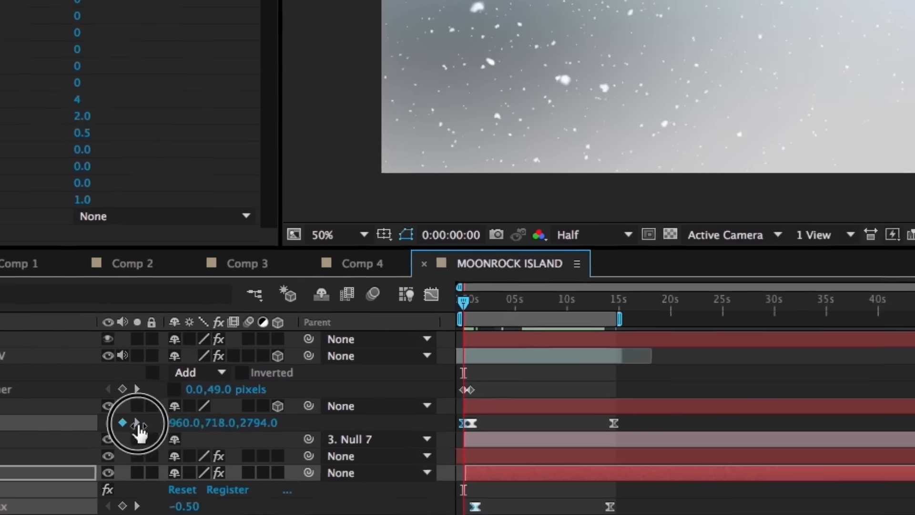
left_click_drag(138, 425, 501, 397)
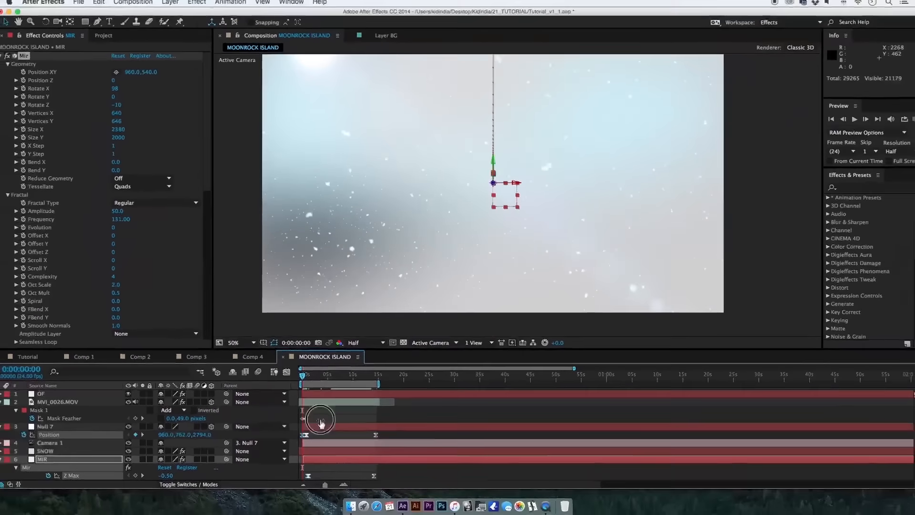
left_click_drag(321, 422, 552, 411)
key("super+z")
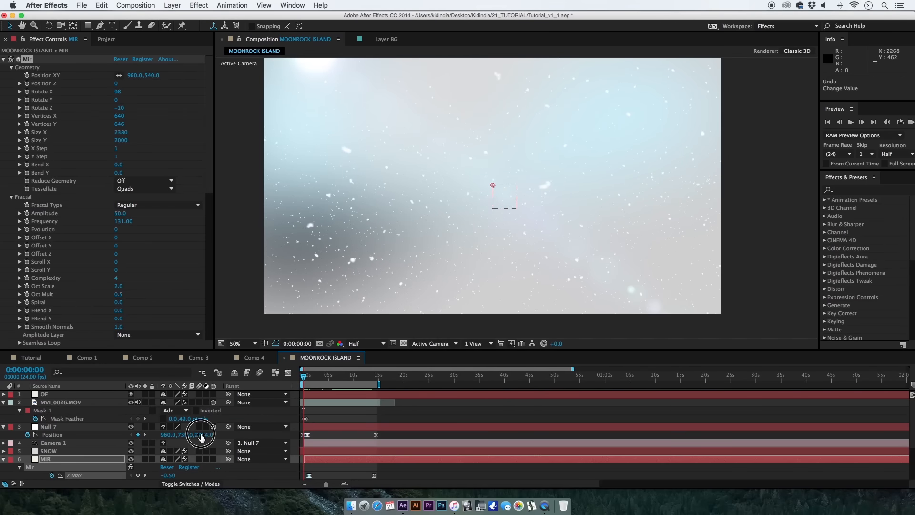
Set Null 7's Position Z to 2064 at 0:00:00:00 and pull the lower-right mask vertex on MVI_0026.MOV slightly inward.
left_click_drag(200, 434, 188, 449)
left_click(324, 428)
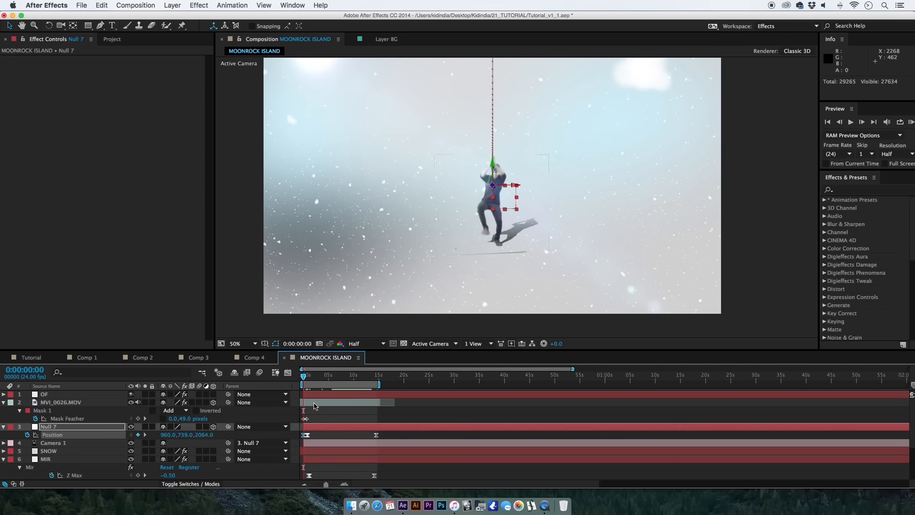
left_click(314, 406)
left_click_drag(527, 246, 525, 241)
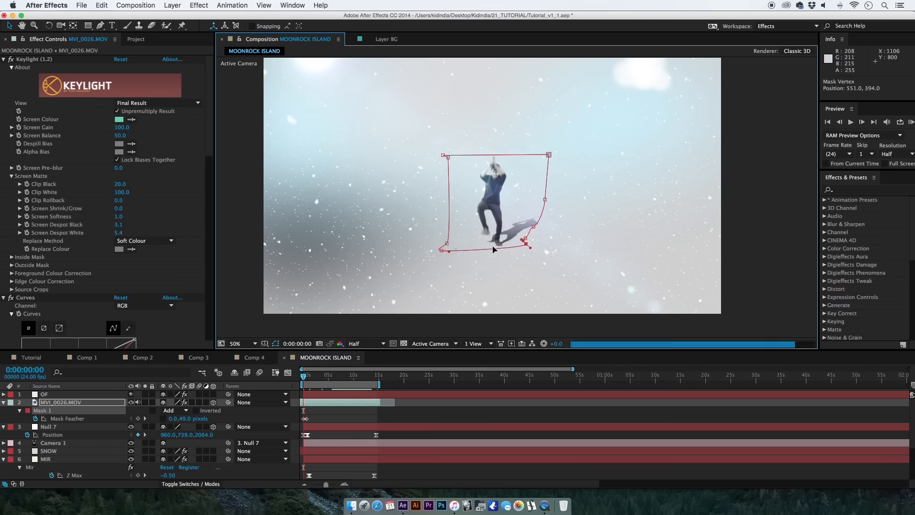
Extend the start of the MIR layer back to -0:00:00:02 so the terrain covers the first frame.
left_click(320, 460)
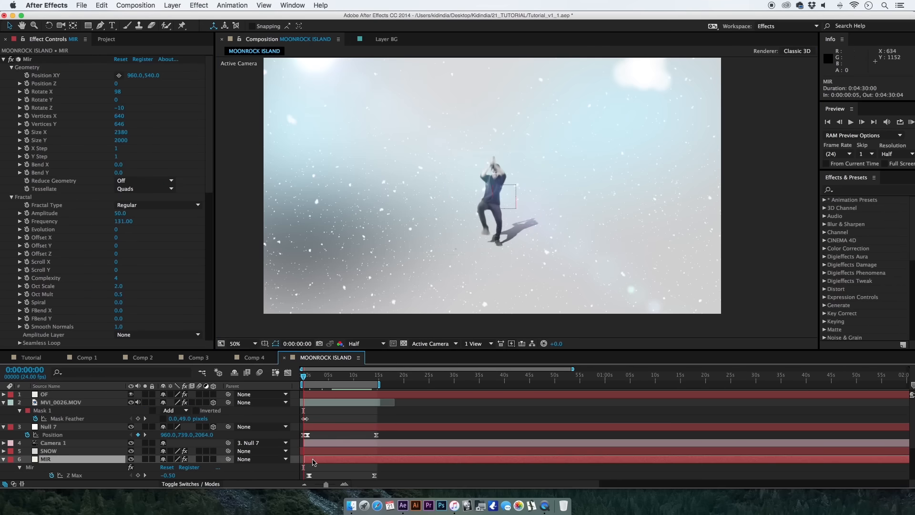
key("super+z")
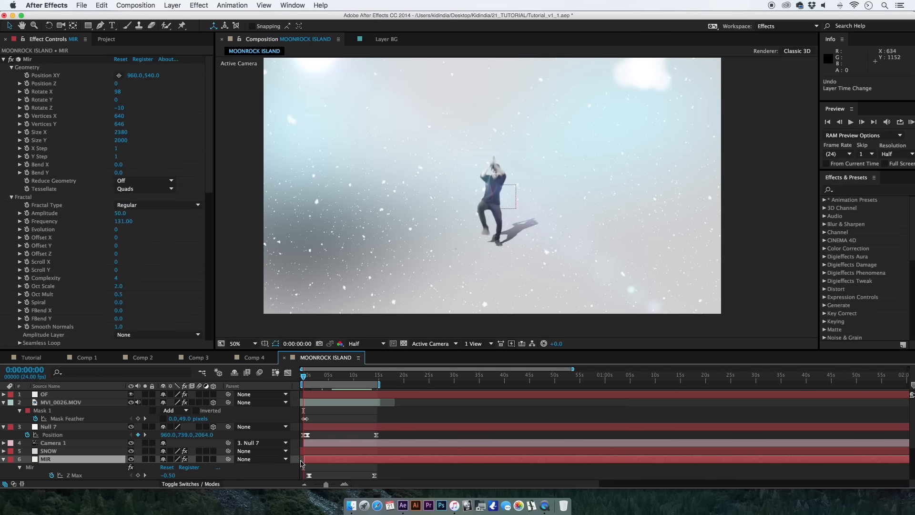
left_click_drag(303, 461, 300, 461)
left_click(326, 473)
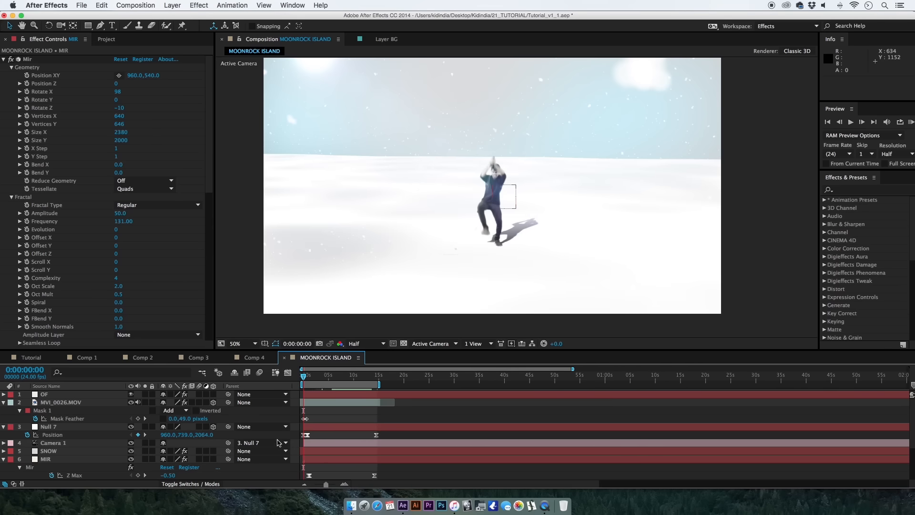
Set Null 7's Position at 0:00:00:00 to 960.0, 629.0, 4984.0 and run a RAM preview.
left_click_drag(202, 435, 330, 442)
left_click(364, 435)
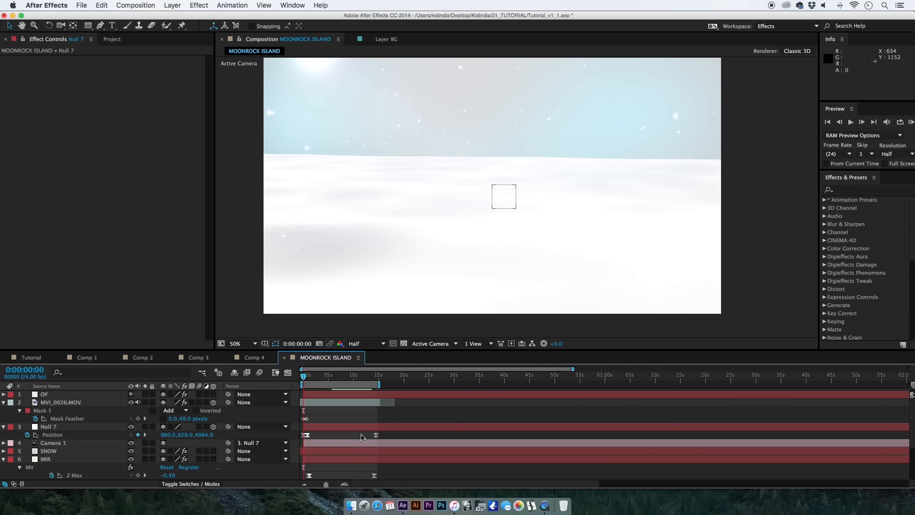
key("KP_0")
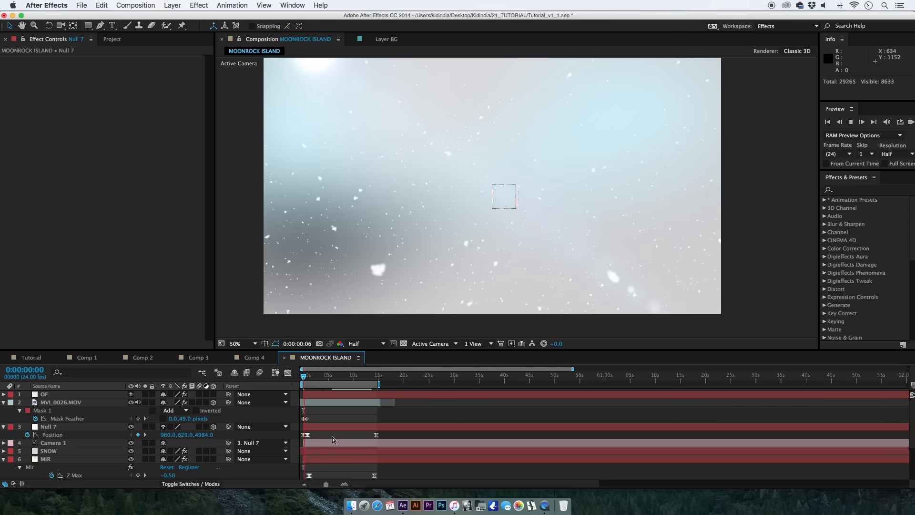
key("space")
Replace Null 7's first Position keyframe with 960.0, 669.0, 3464.0 at 0:00:00:00 and scrub to 0:00:01:07.
left_click_drag(326, 484, 332, 484)
left_click(296, 437)
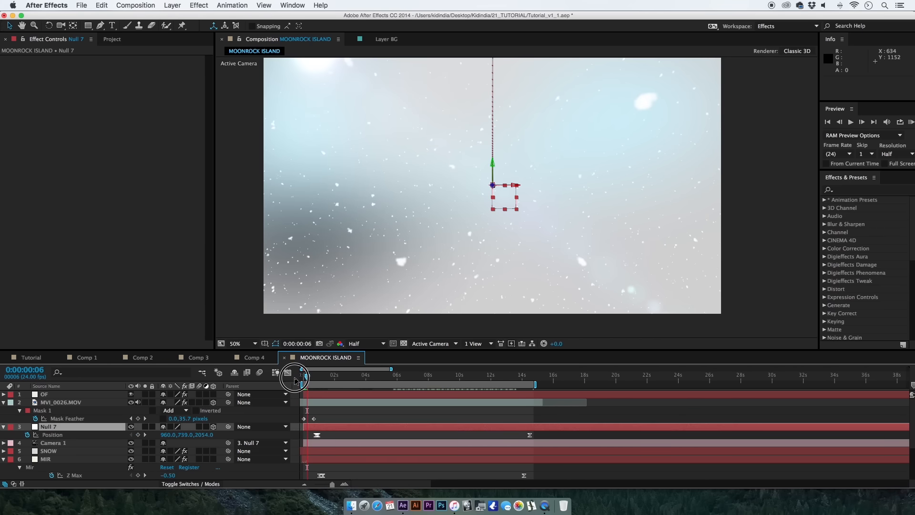
left_click(303, 379)
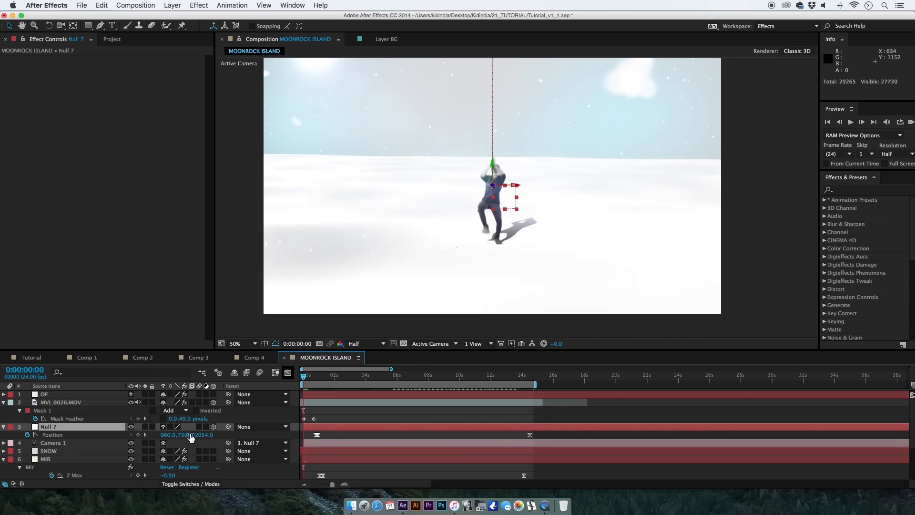
left_click_drag(191, 437, 286, 439)
left_click(304, 377)
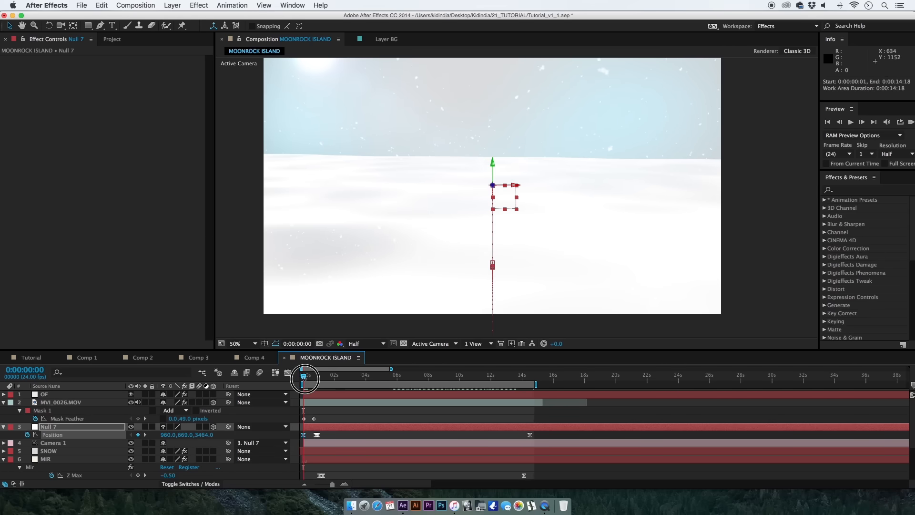
left_click_drag(304, 377, 323, 377)
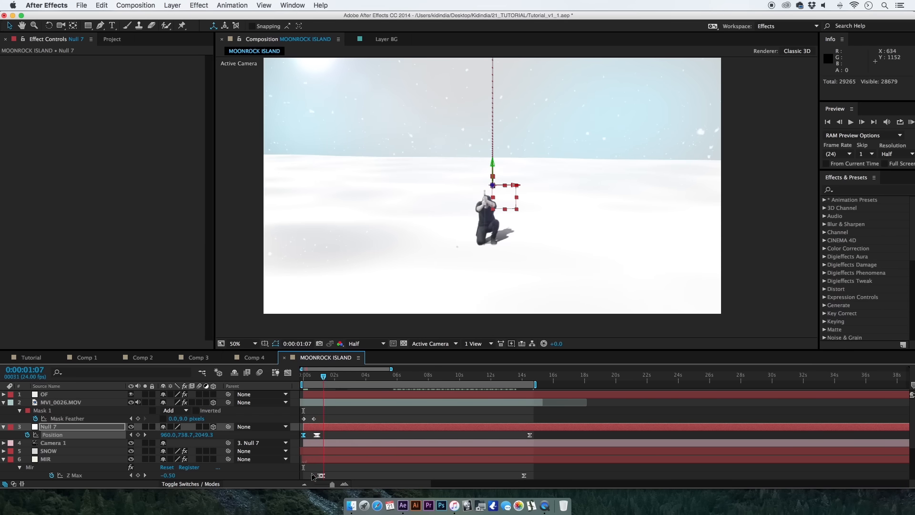
Move the first two Mir Z Max keyframes earlier, to about 0:00:00:21 and 0:00:01:02, and check the frames up to 0:00:01:07.
left_click_drag(333, 486, 335, 485)
left_click_drag(411, 471, 376, 480)
left_click(407, 471)
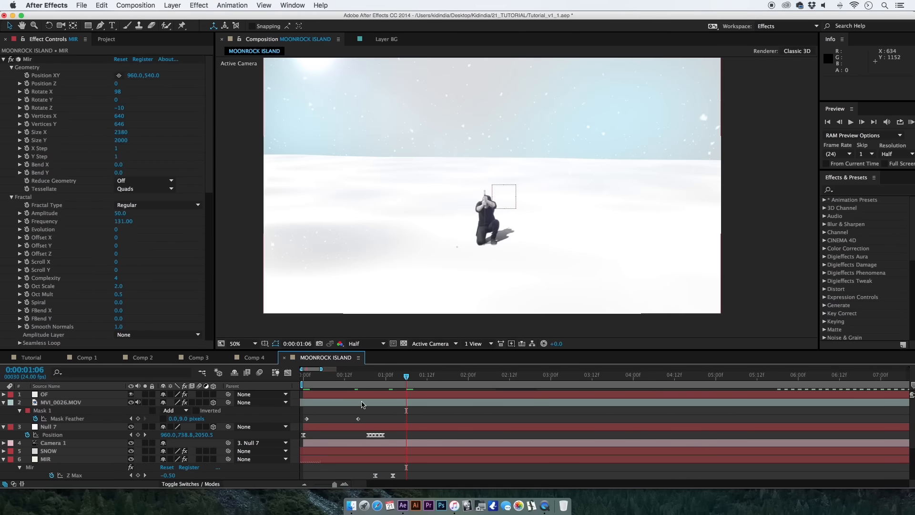
left_click_drag(407, 466, 366, 483)
left_click_drag(371, 377, 379, 376)
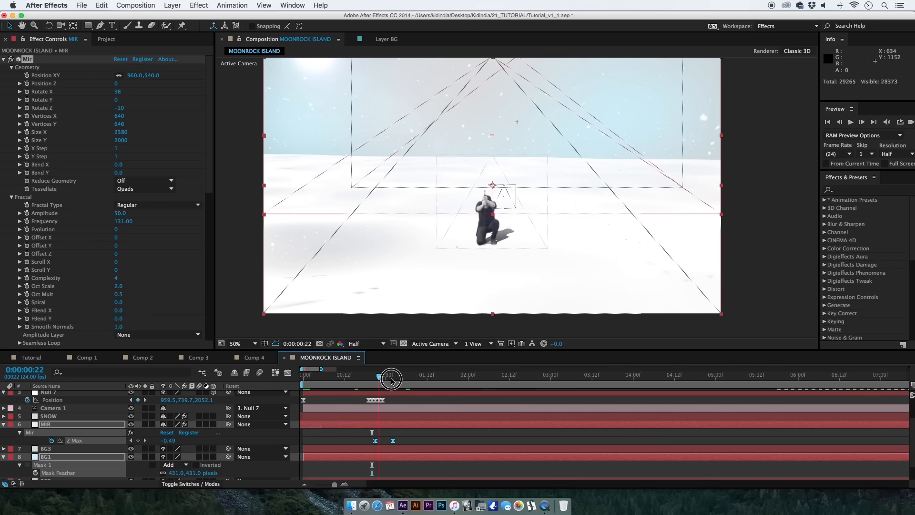
left_click(408, 434)
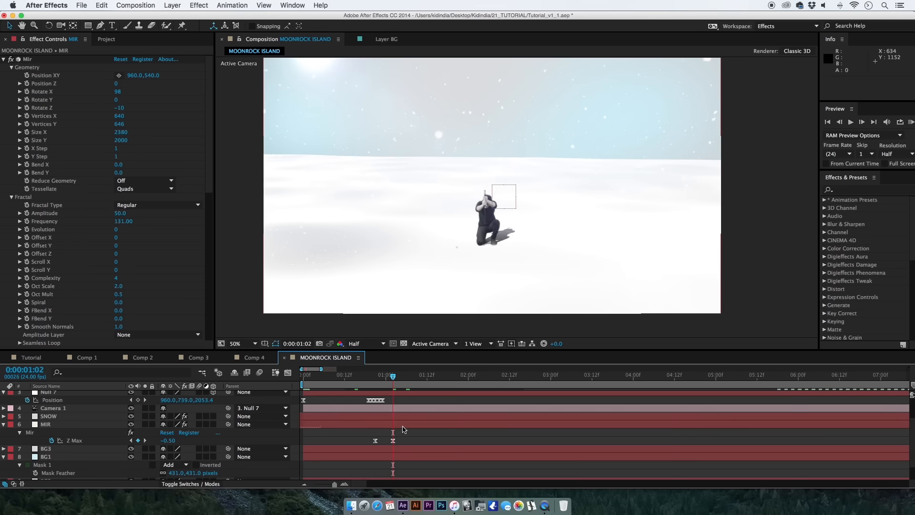
left_click(401, 425)
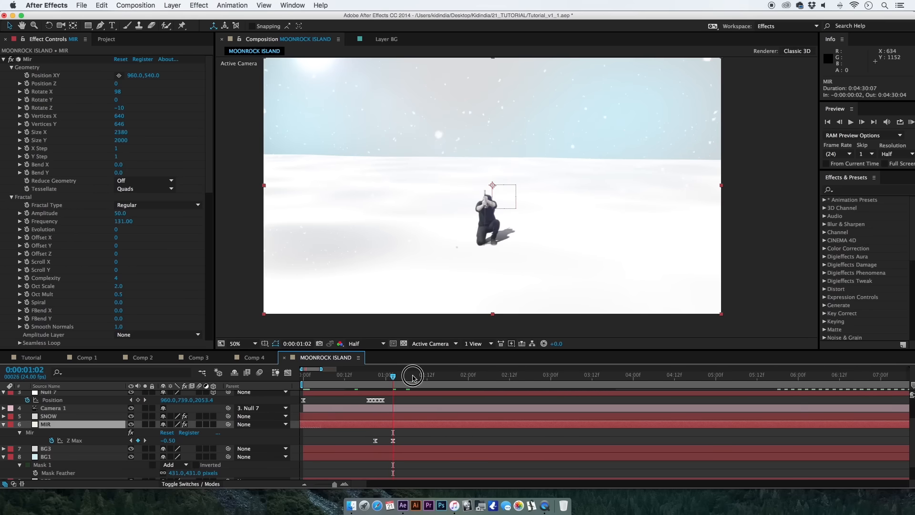
left_click_drag(412, 377, 423, 377)
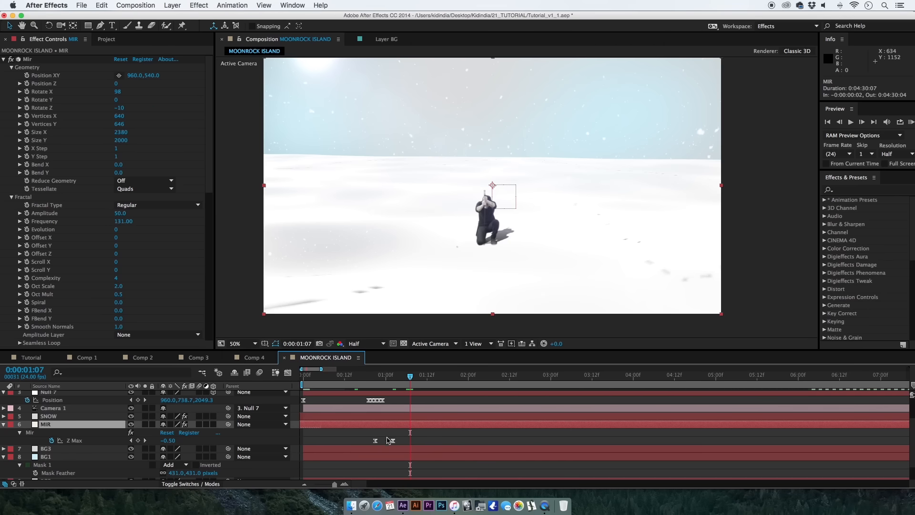
key("j")
left_click_drag(175, 442, 175, 442)
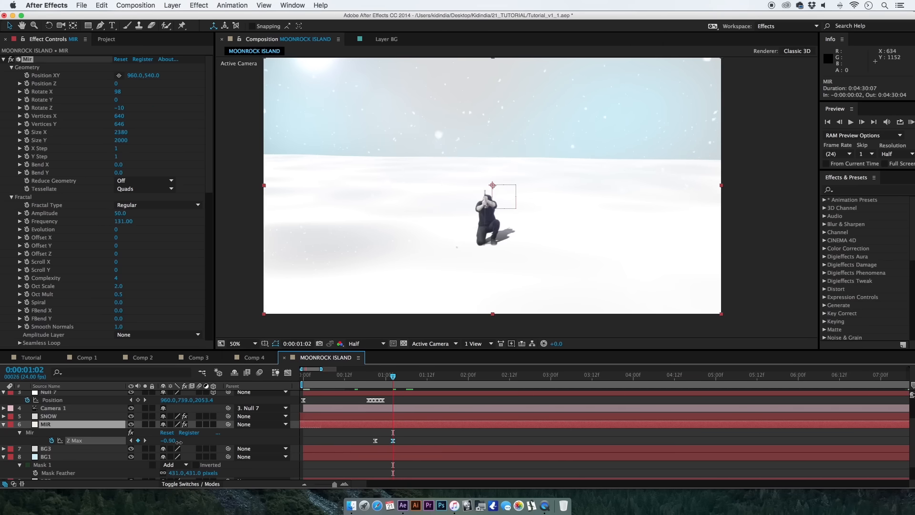
key("super+z")
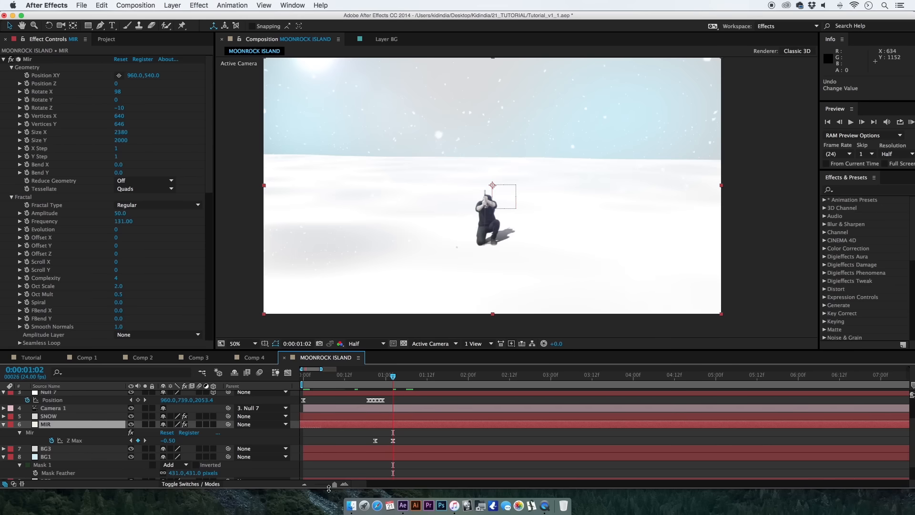
Show more of the timeline and examine the rising terrain at 0:00:02:15.
left_click_drag(335, 484, 327, 484)
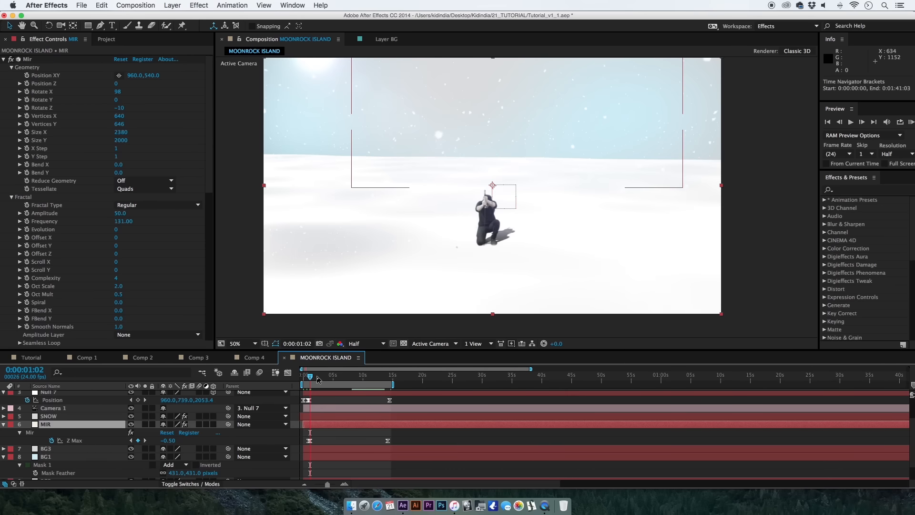
left_click(318, 376)
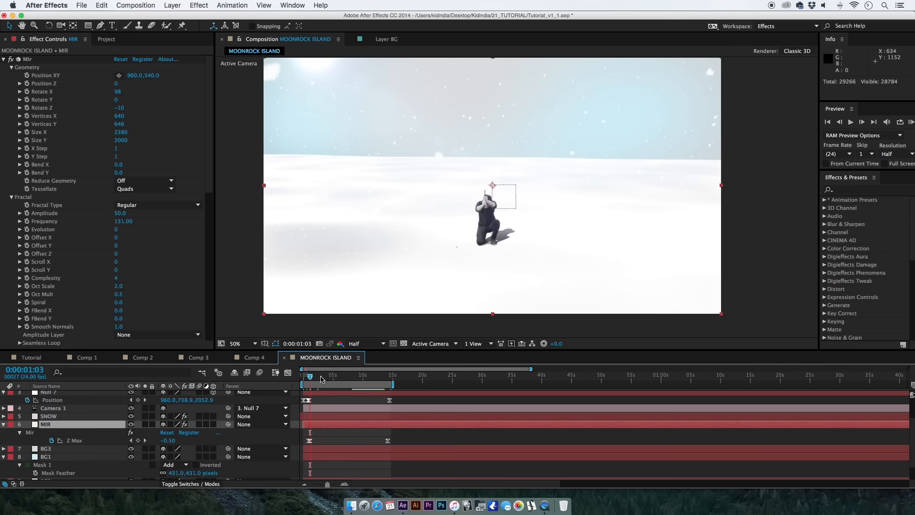
left_click(318, 378)
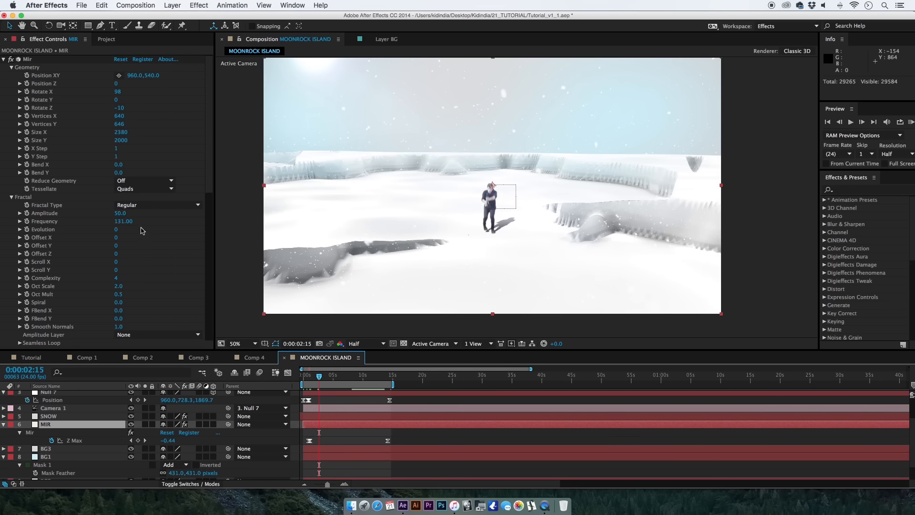
left_click(124, 224)
left_click_drag(124, 224, 141, 229)
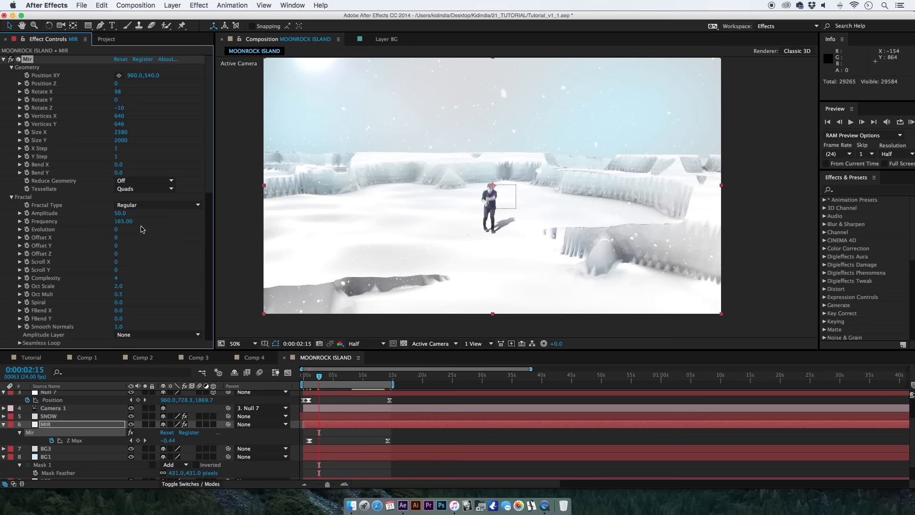
key("super+z")
key("super+z")
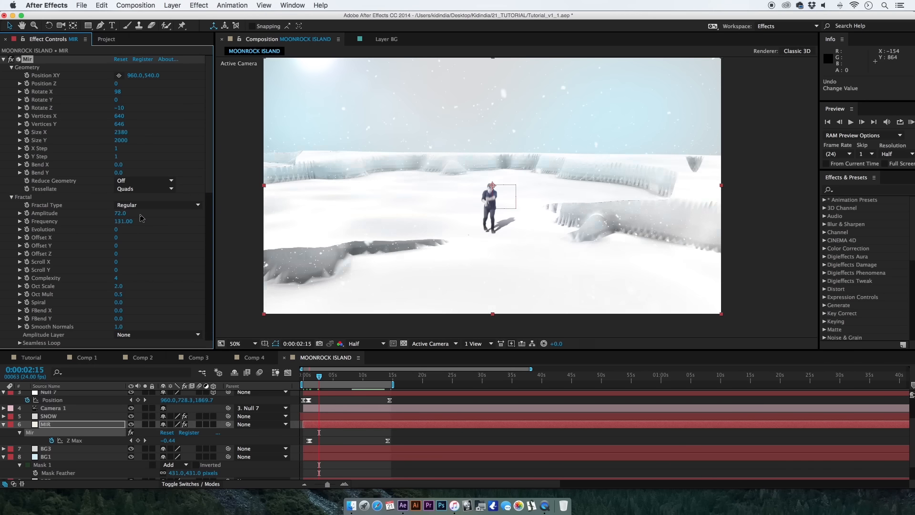
key("super+shift+z")
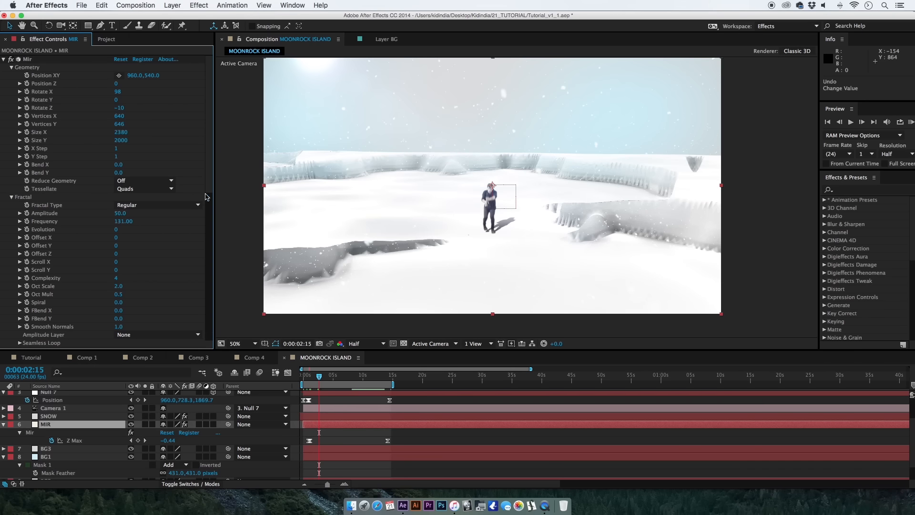
Set the Mir terrain's individual Frequency X to 181 and Frequency Z to 248.
scroll(206, 197, "down", 5)
left_click_drag(206, 214, 207, 267)
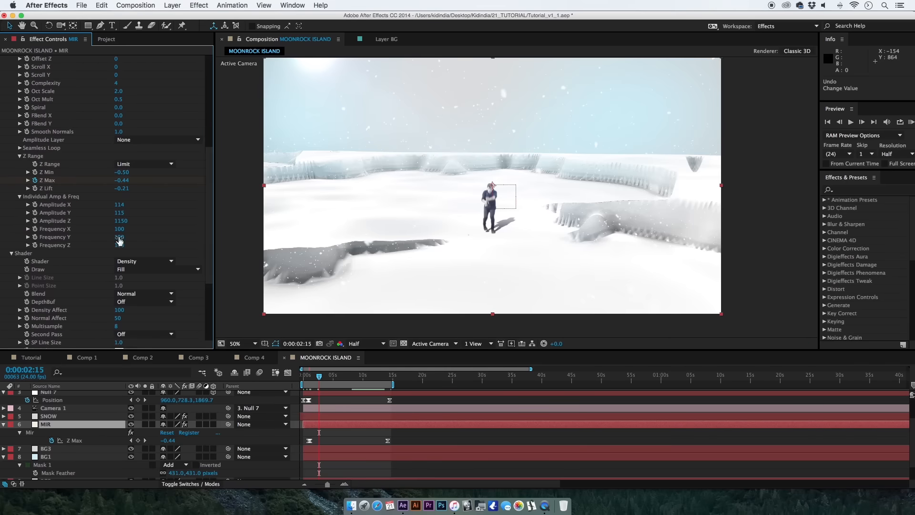
left_click_drag(120, 229, 164, 231)
left_click_drag(120, 245, 177, 252)
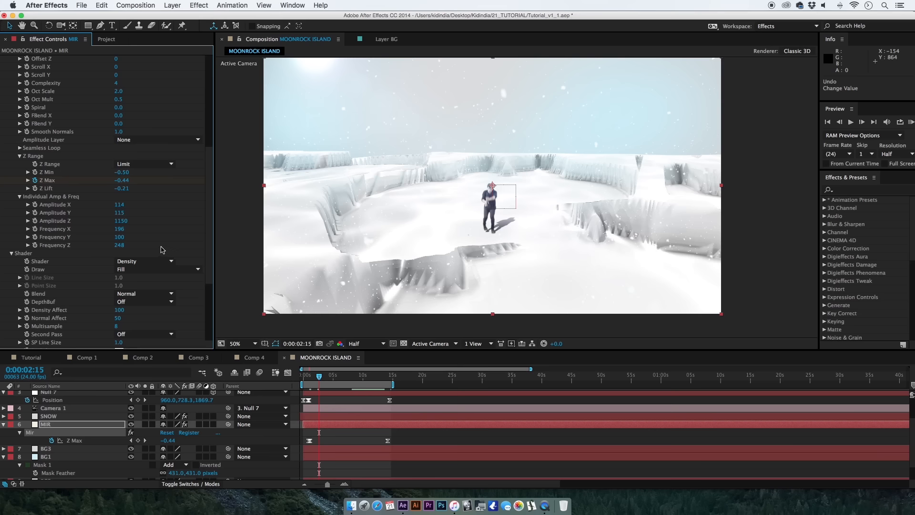
left_click_drag(119, 229, 162, 237)
Increase the Mir mesh density to 3150 Vertices X and 1206 Vertices Y.
scroll(149, 155, "up", 10)
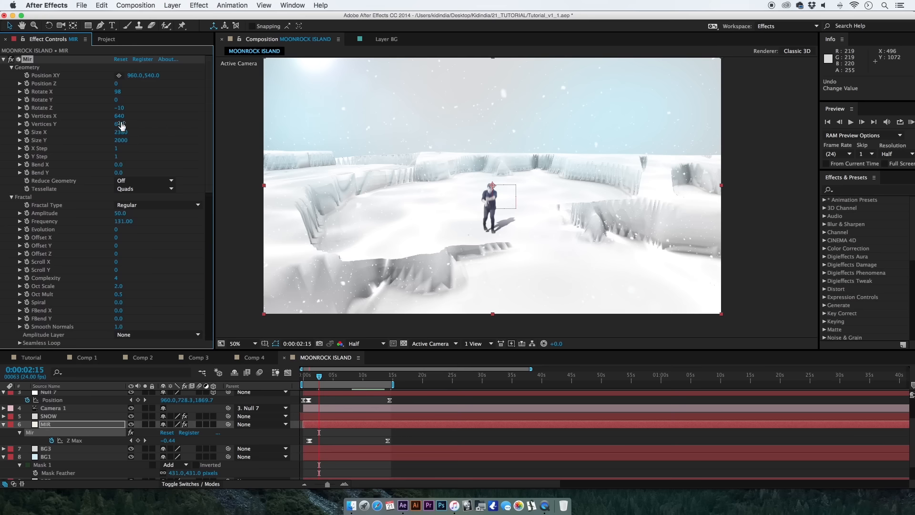
left_click_drag(121, 127, 173, 127)
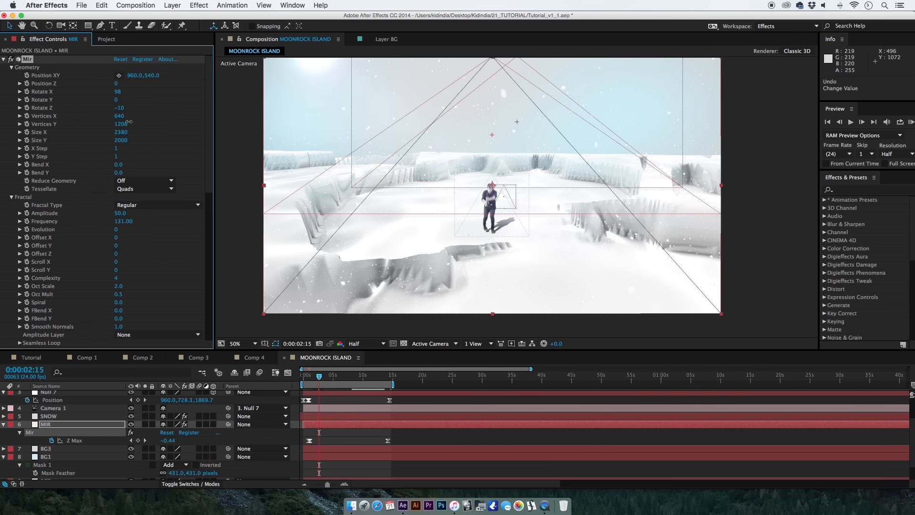
left_click_drag(118, 116, 281, 129)
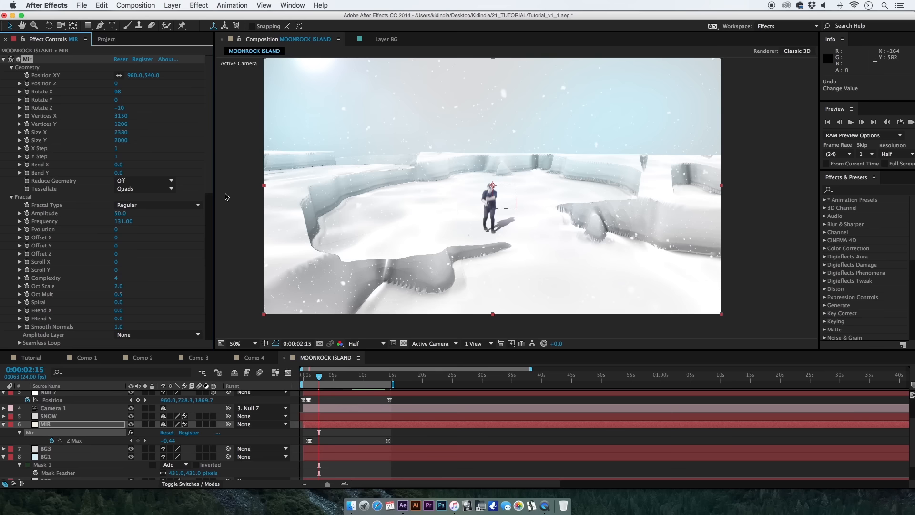
Set the Mir fractal Complexity to 8.
scroll(205, 178, "down", 5)
left_click(115, 223)
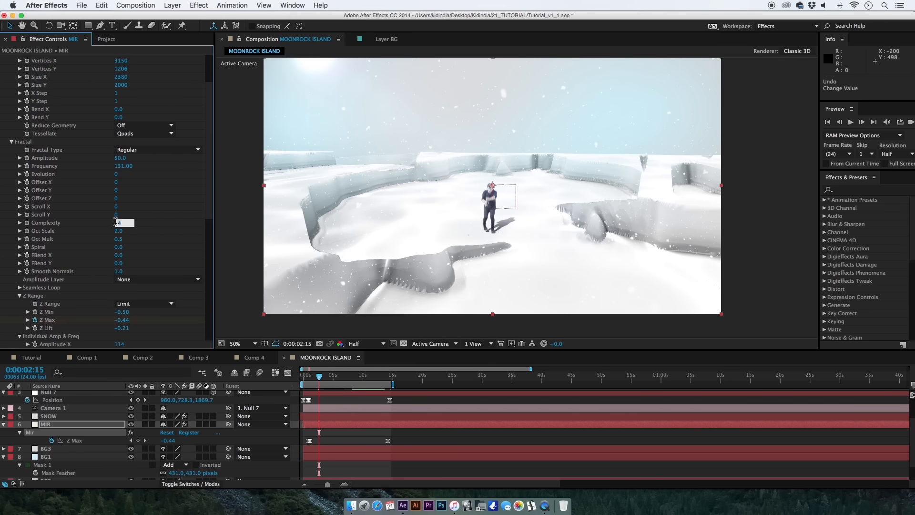
type("8")
key("Return")
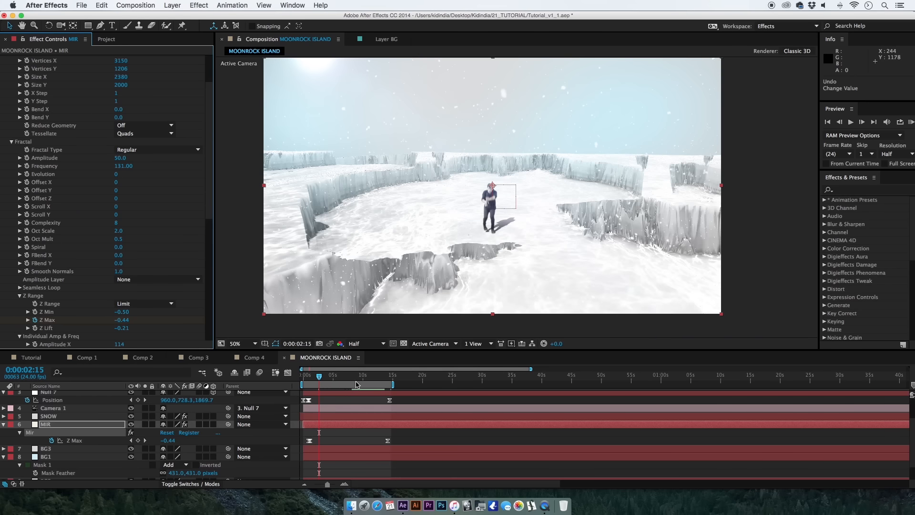
Check the terrain at 0:00:12:07 and reduce the Mir fractal Complexity to 6.
left_click(376, 377)
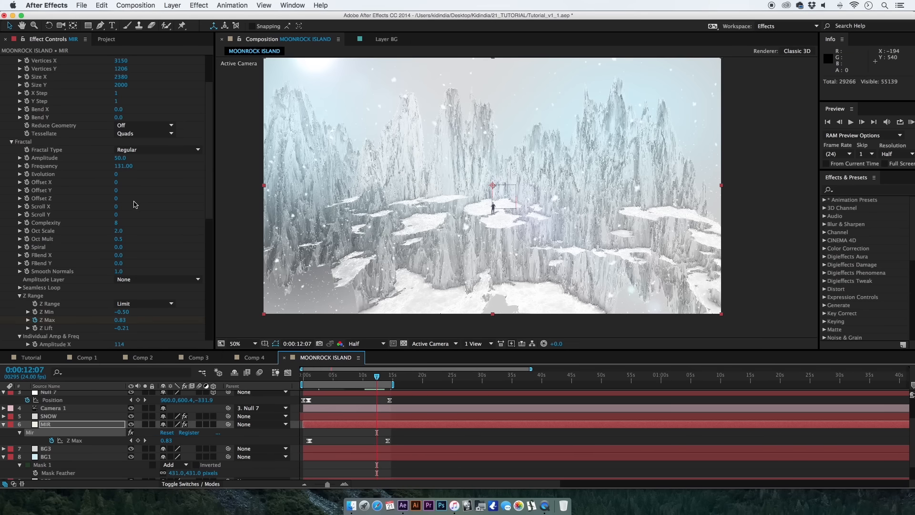
left_click(118, 223)
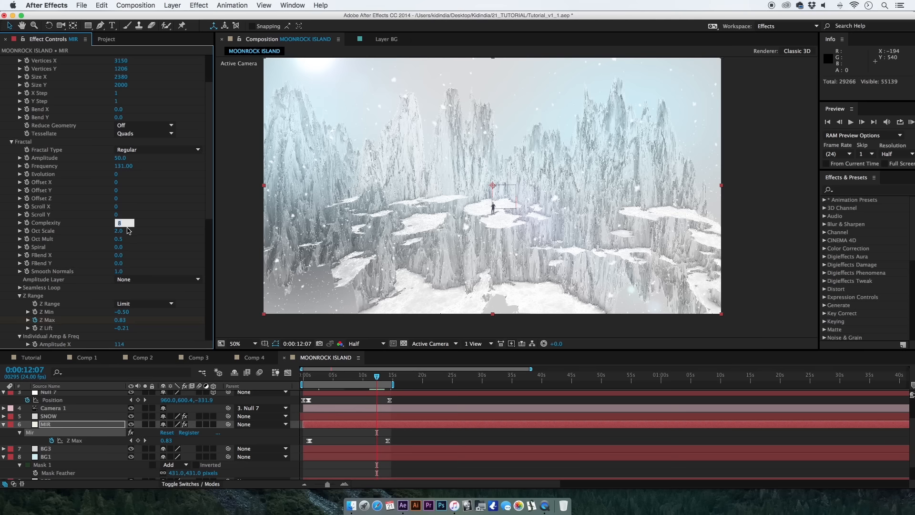
key("Return")
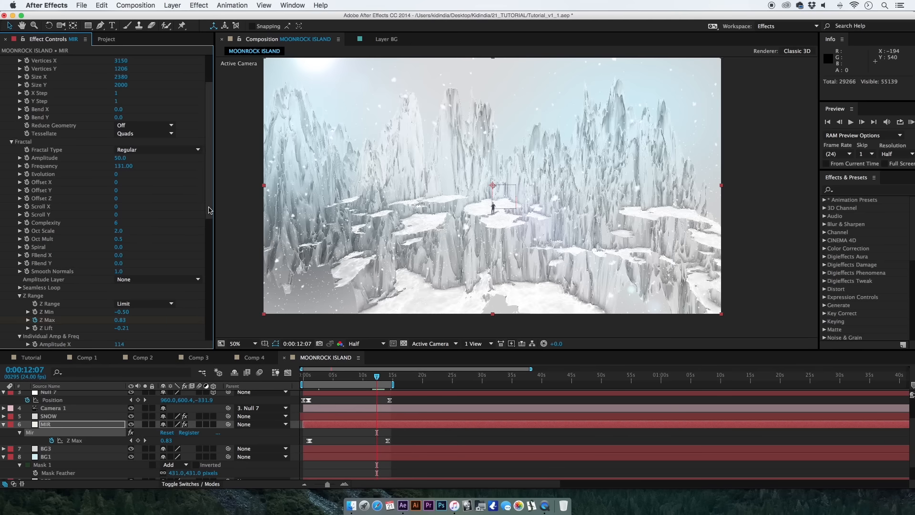
left_click_drag(210, 208, 202, 333)
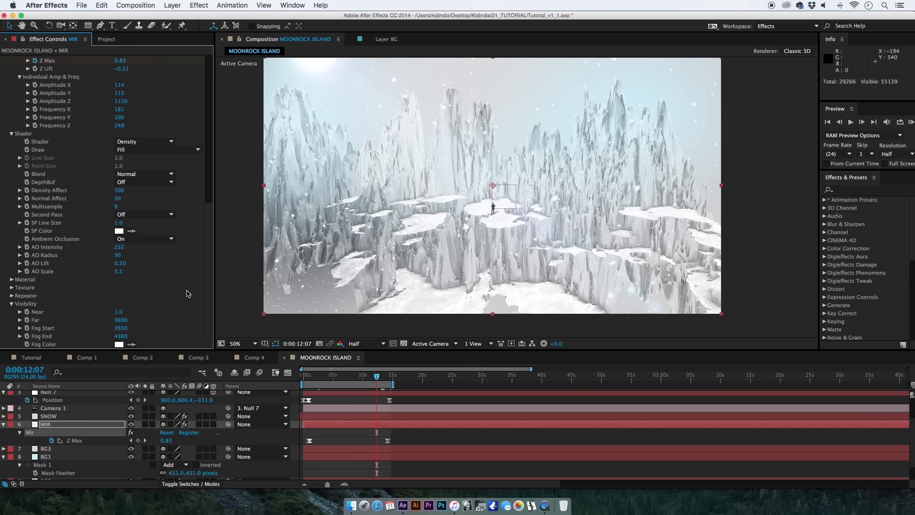